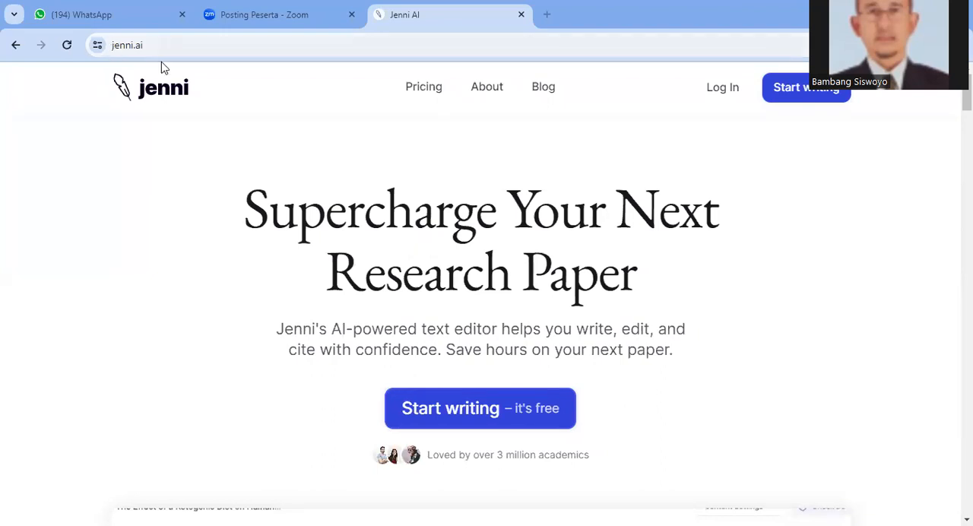
# Start a free document from a prompt and enter "Buatkan judul yang menarik dan punya nilai jual di"
pyautogui.click(473, 418)
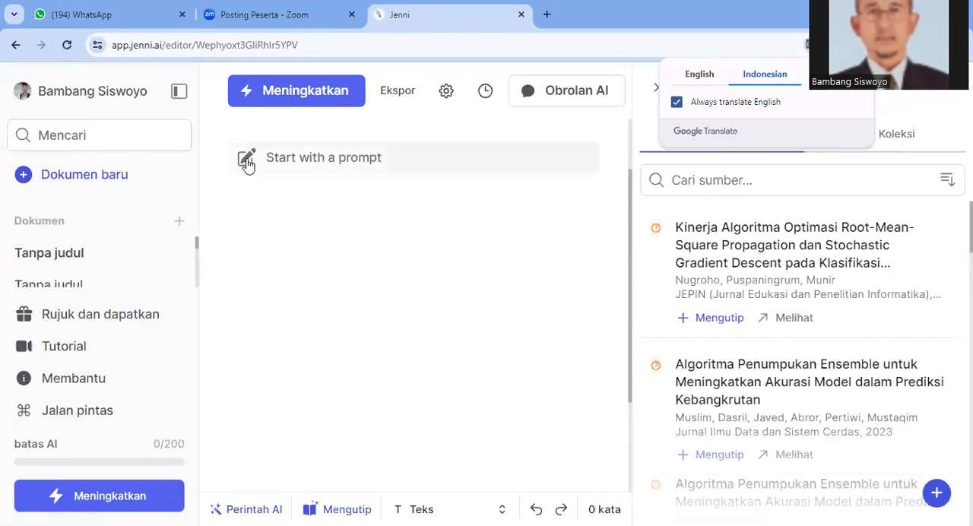
pyautogui.click(367, 160)
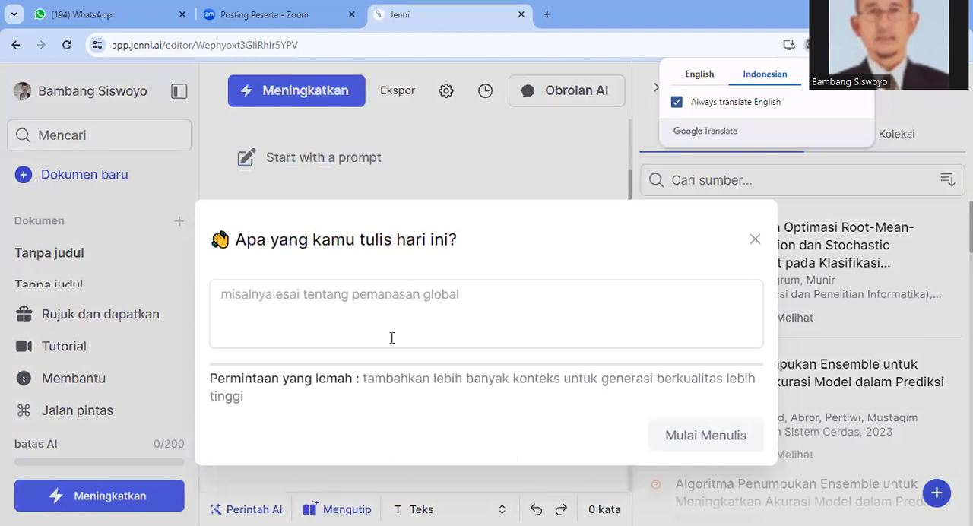
pyautogui.click(470, 297)
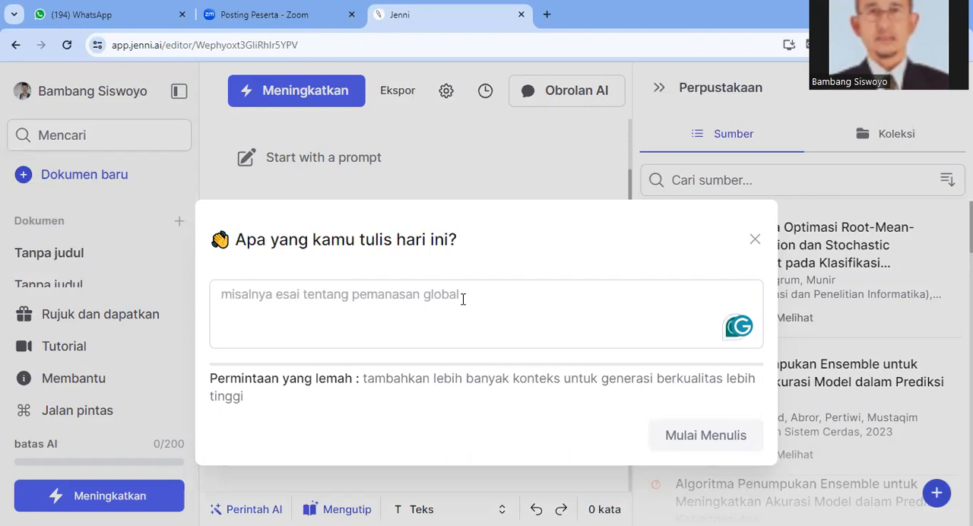
pyautogui.write('Bua')
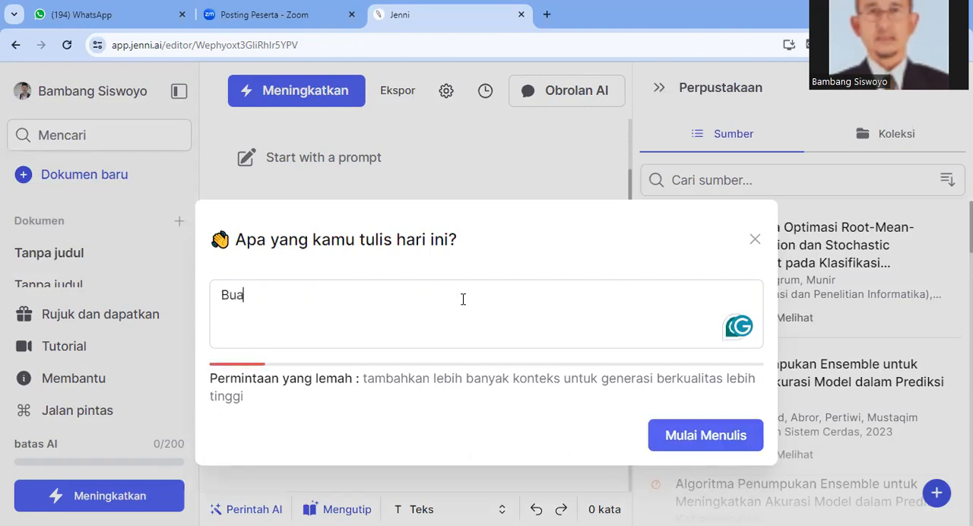
pyautogui.write('ta')
pyautogui.press('BackSpace')
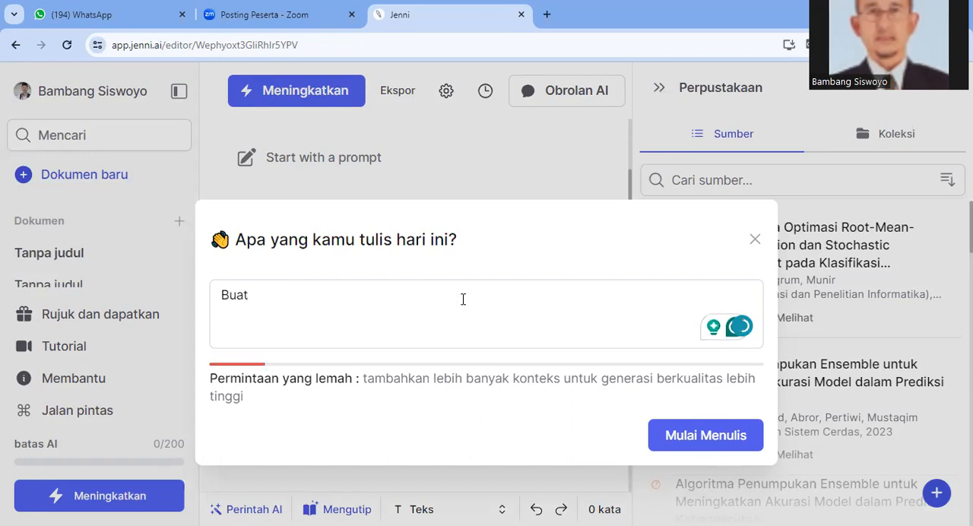
pyautogui.write('kan judul yang menarik d')
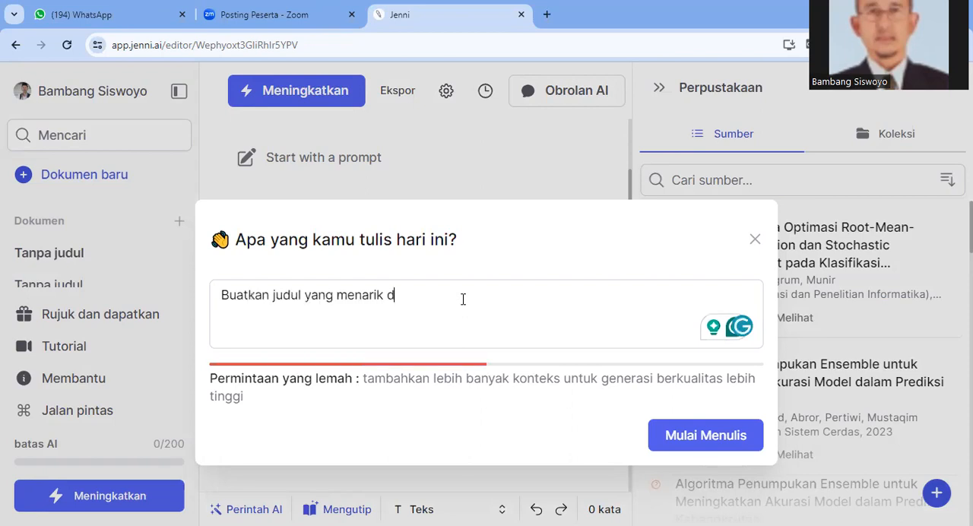
pyautogui.write('an p')
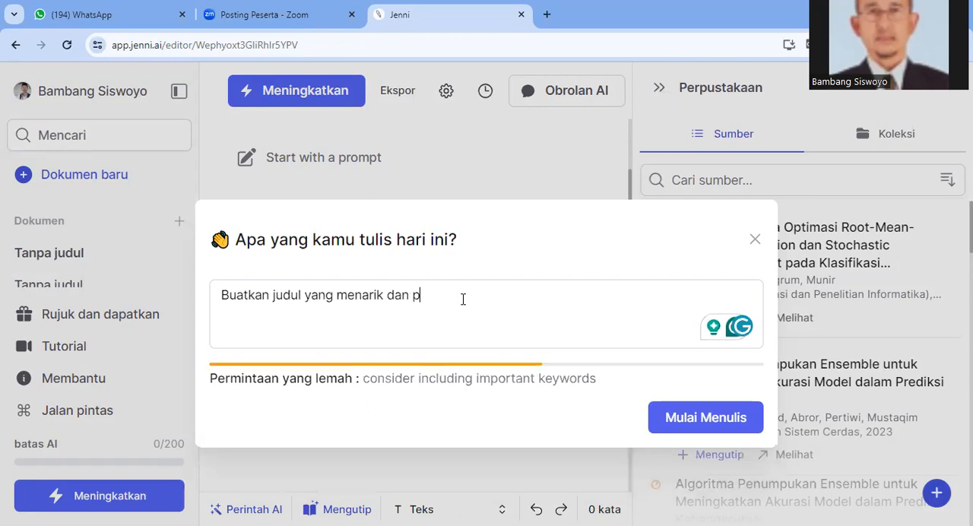
pyautogui.write('unya nilai jual di')
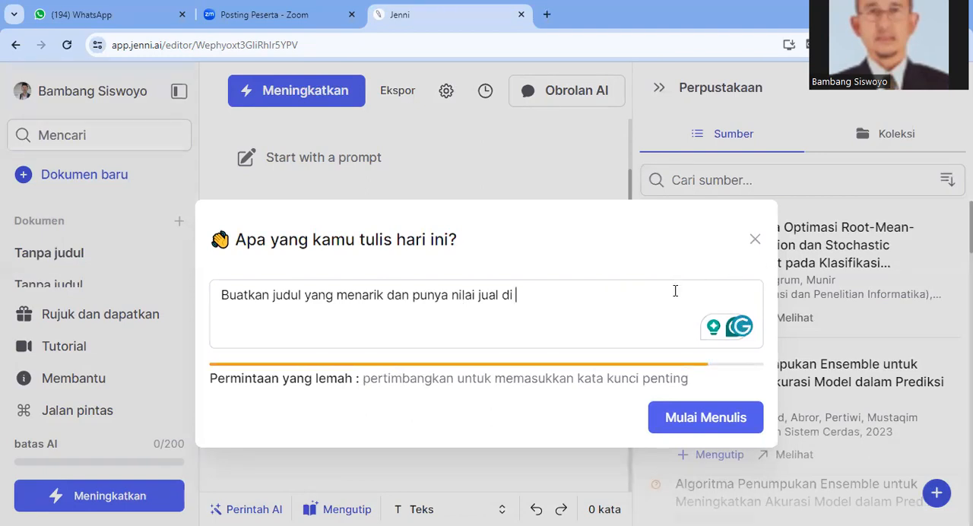
# Replace the prompt's wording after "menarik dan" with "bisa di publis di journal bereputi"
pyautogui.click(268, 320)
pyautogui.click(530, 299)
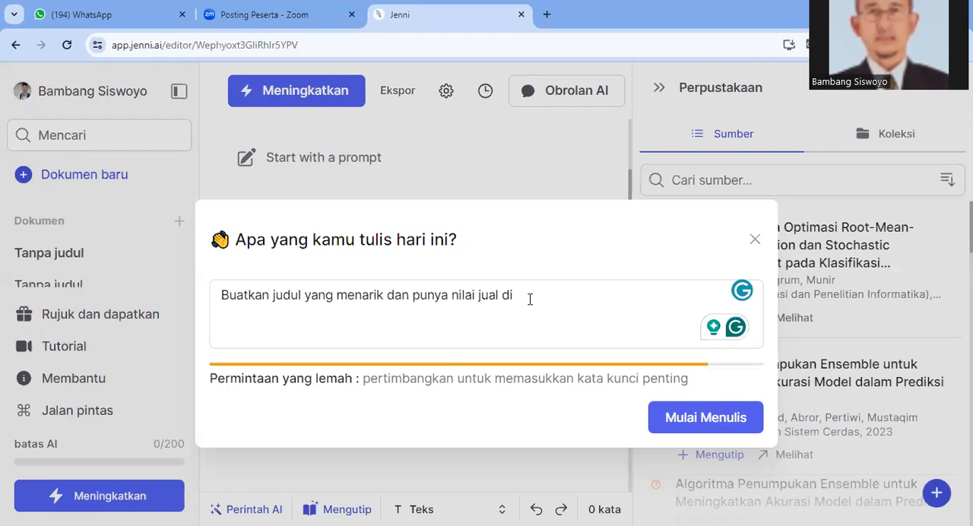
pyautogui.press('BackSpace')
pyautogui.press('BackSpace')
pyautogui.press('BackSpace')
pyautogui.press('BackSpace')
pyautogui.press('BackSpace')
pyautogui.press('BackSpace')
pyautogui.press('BackSpace')
pyautogui.press('BackSpace')
pyautogui.press('BackSpace')
pyautogui.press('BackSpace')
pyautogui.press('BackSpace')
pyautogui.press('BackSpace')
pyautogui.press('BackSpace')
pyautogui.press('BackSpace')
pyautogui.press('BackSpace')
pyautogui.press('BackSpace')
pyautogui.press('BackSpace')
pyautogui.press('BackSpace')
pyautogui.press('BackSpace')
pyautogui.press('BackSpace')
pyautogui.write('n')
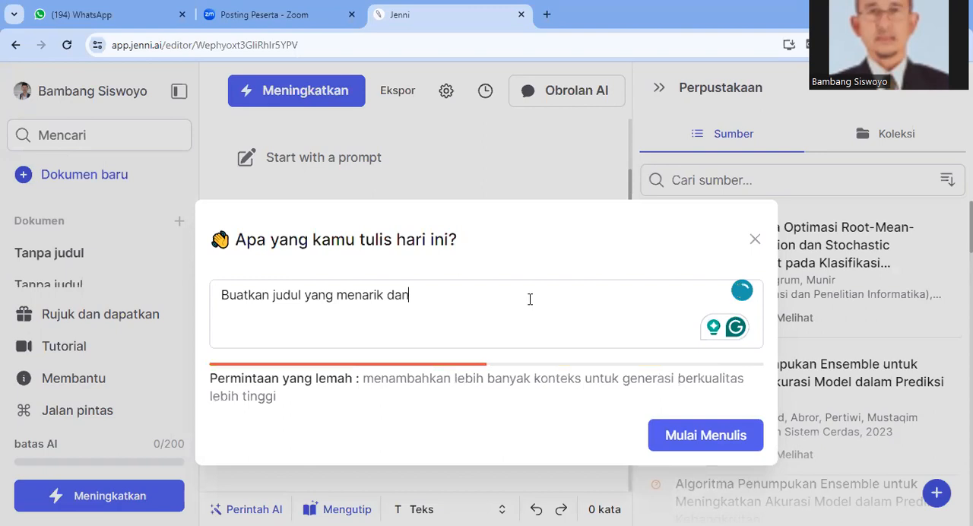
pyautogui.write(' bisa di publis di j')
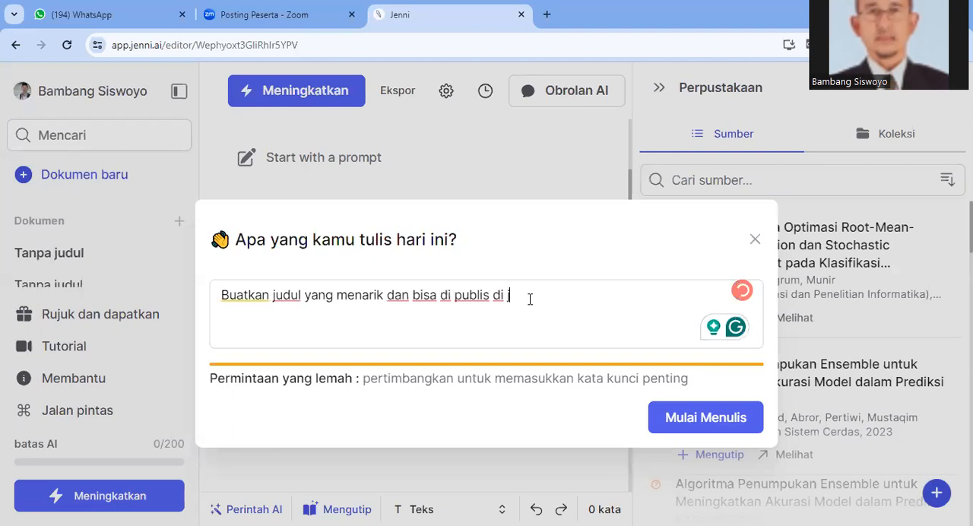
pyautogui.write('ournal b')
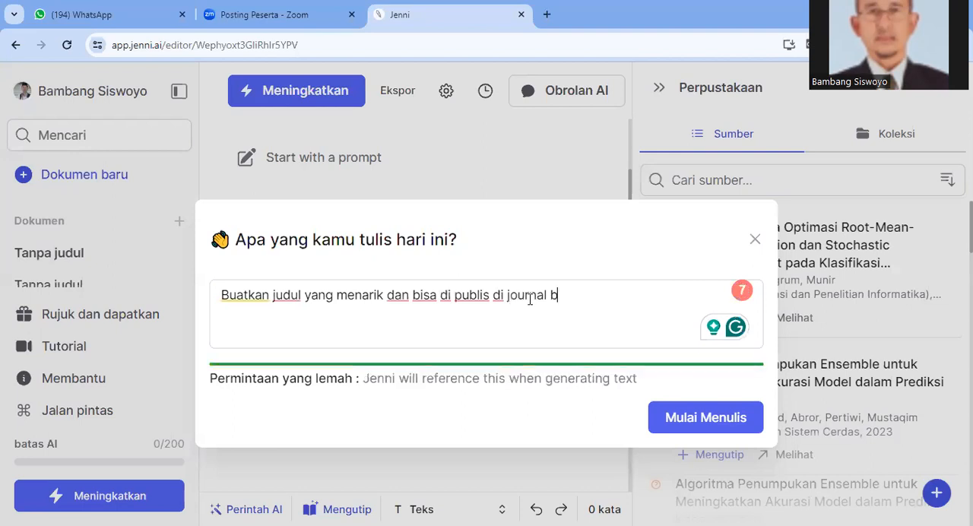
pyautogui.write('ereputi')
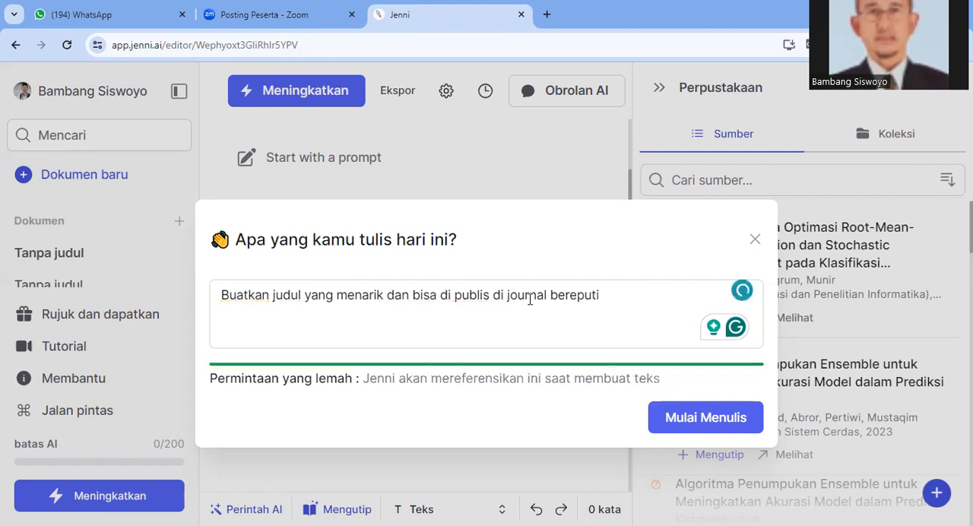
pyautogui.write('.')
# Finish the prompt with "dari topik sebagai berikut clustering data penjualan kura kura menggunakan algoritma K-Means pada toko Wildan" and generate the document
pyautogui.press('BackSpace')
pyautogui.write('dari to')
pyautogui.write('pik sebagai berikut clustering data penjualan kura kura menggunakan algoritma K-Means pada toko Wildan')
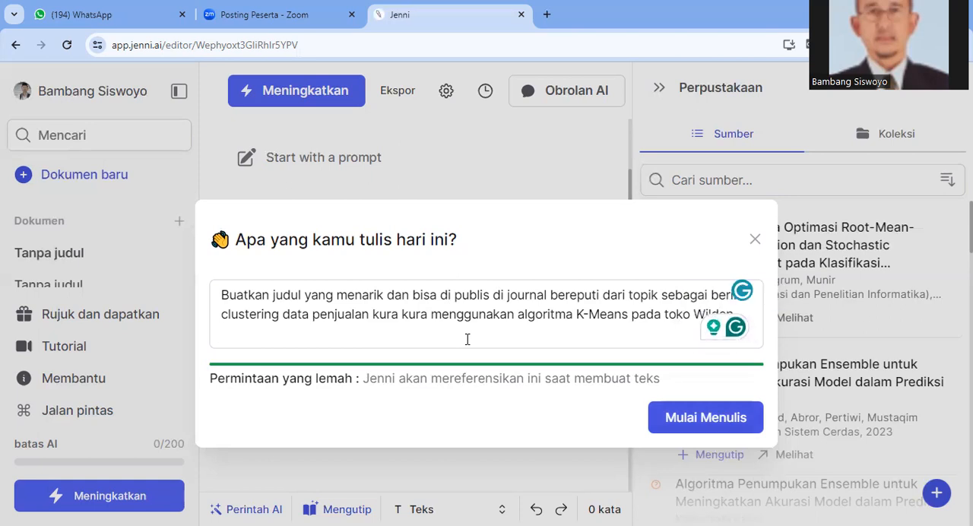
pyautogui.click(689, 416)
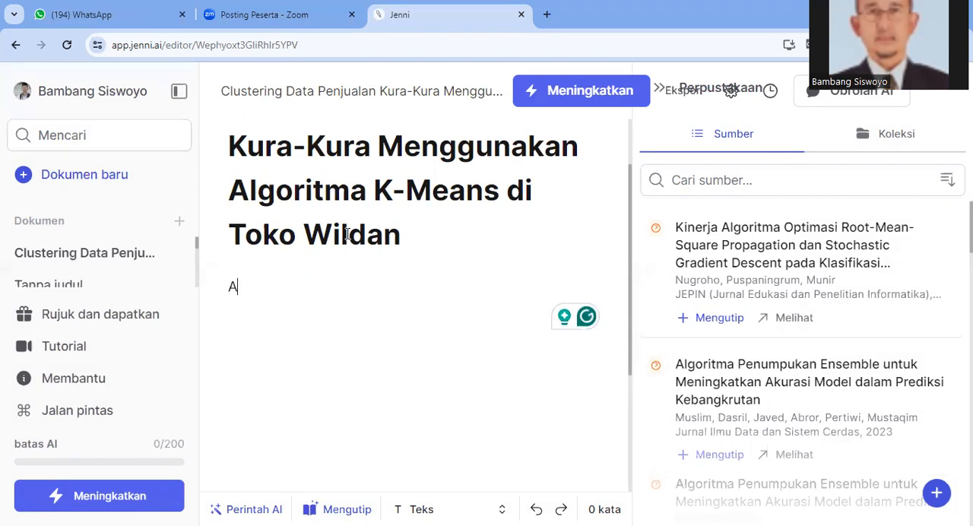
# Enter "Abstrak" on the line below the document title
pyautogui.write('bs')
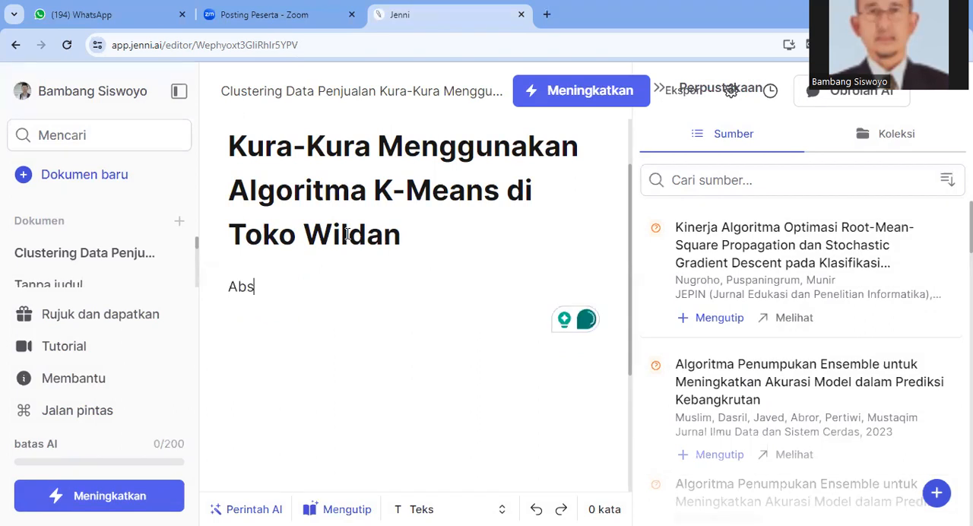
pyautogui.write('ta')
pyautogui.press('BackSpace')
pyautogui.write('r')
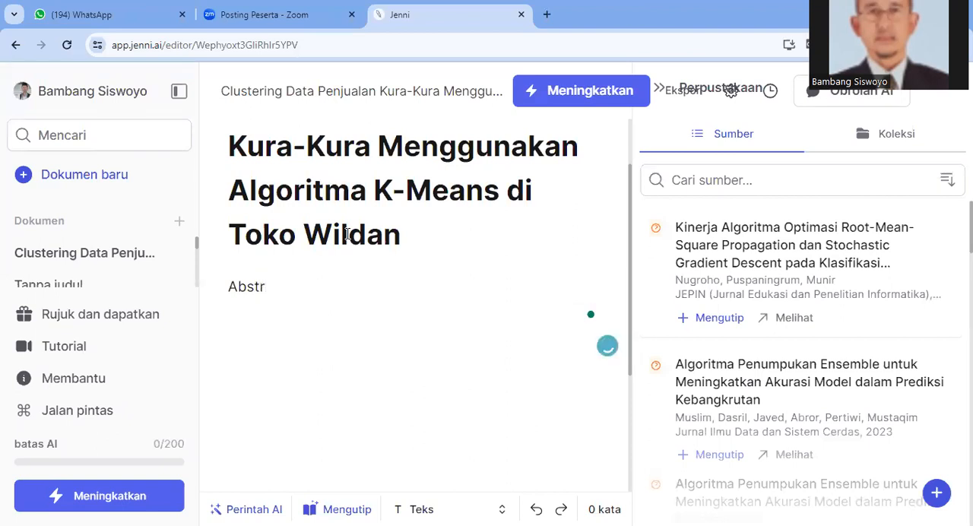
pyautogui.write('ak')
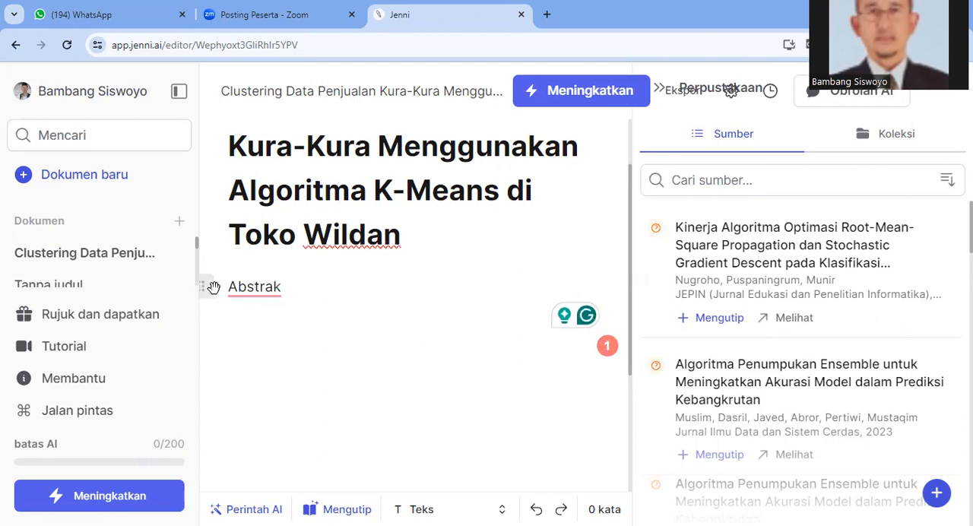
# Format the "Abstrak" line as Heading 1
pyautogui.click(273, 293)
pyautogui.click(204, 289)
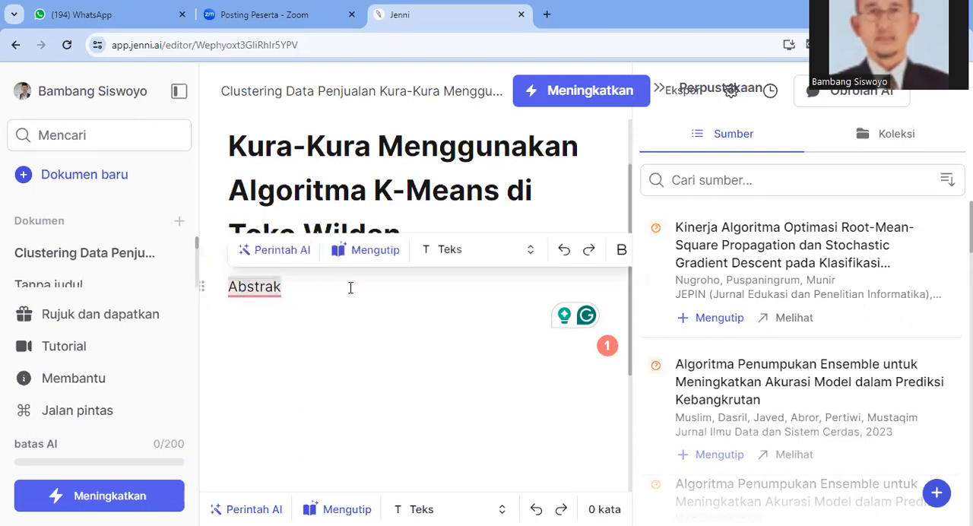
pyautogui.click(479, 249)
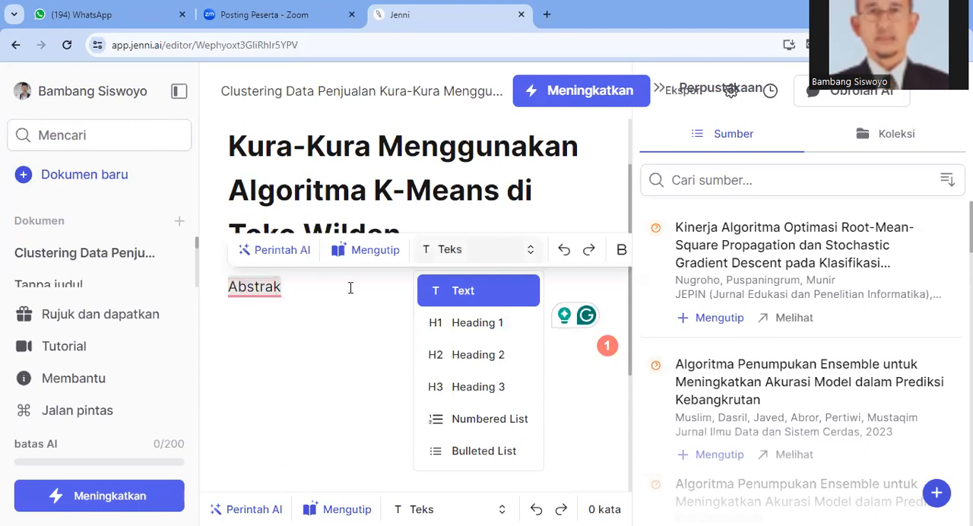
pyautogui.click(466, 323)
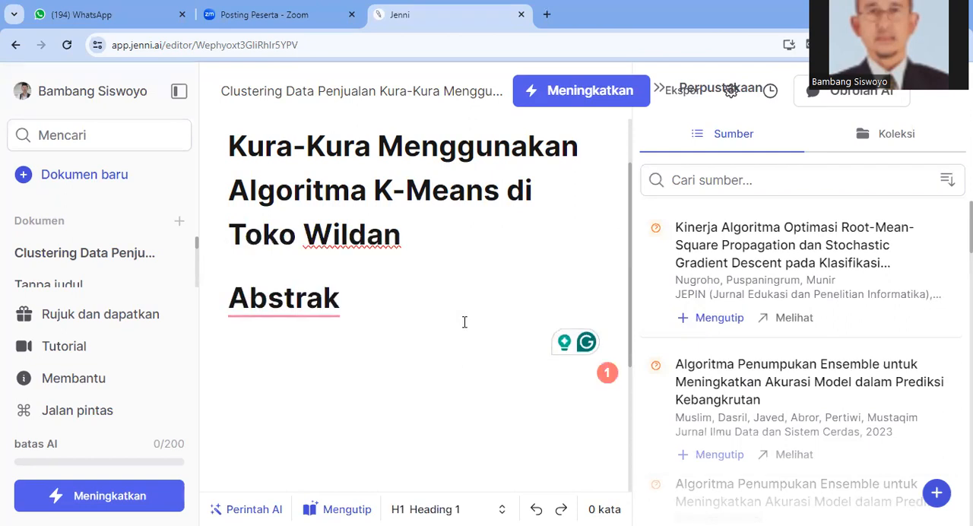
# Add a new line reading "Pendahuluan" below the Abstrak heading
pyautogui.click(341, 301)
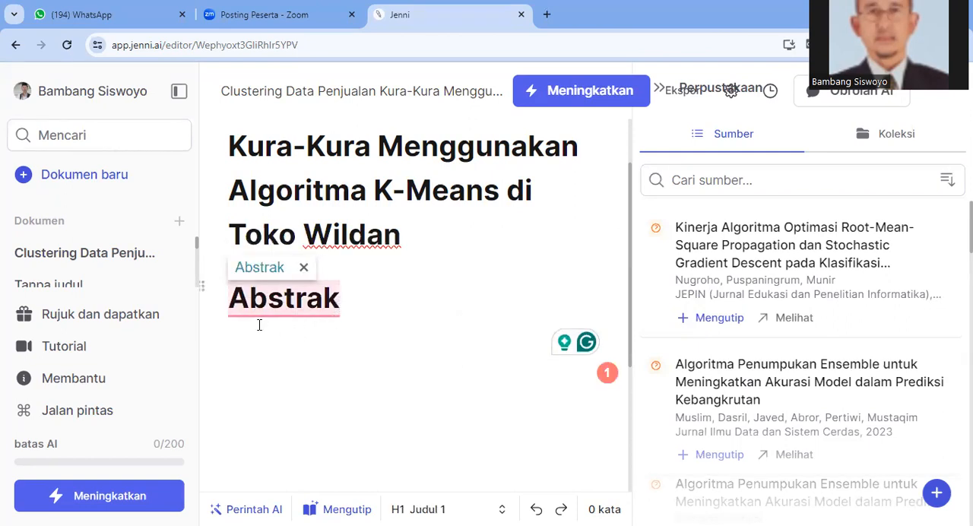
pyautogui.click(361, 308)
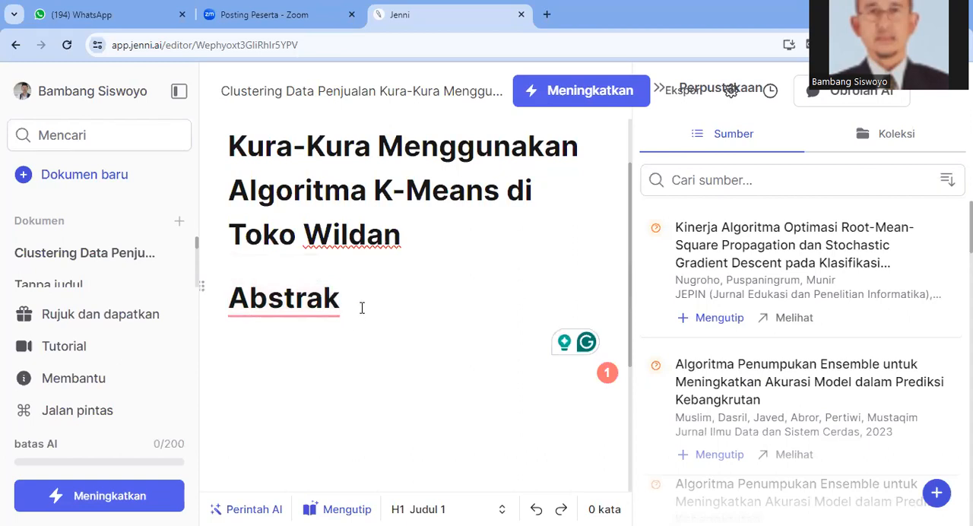
pyautogui.press('Return')
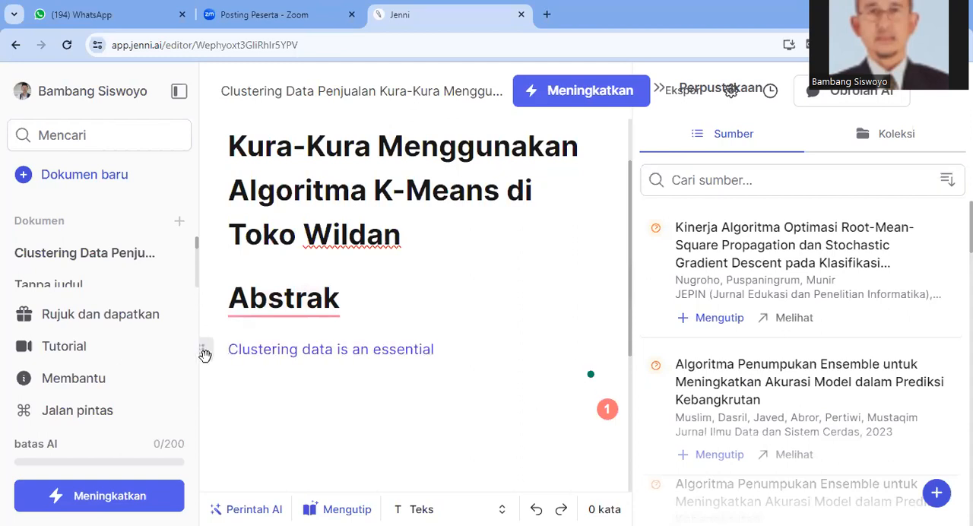
pyautogui.click(205, 355)
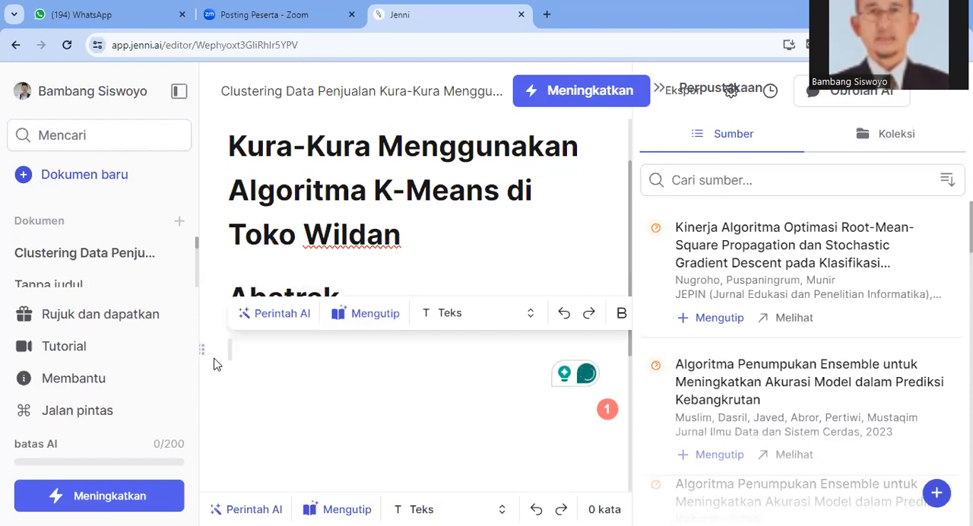
pyautogui.write('Pe')
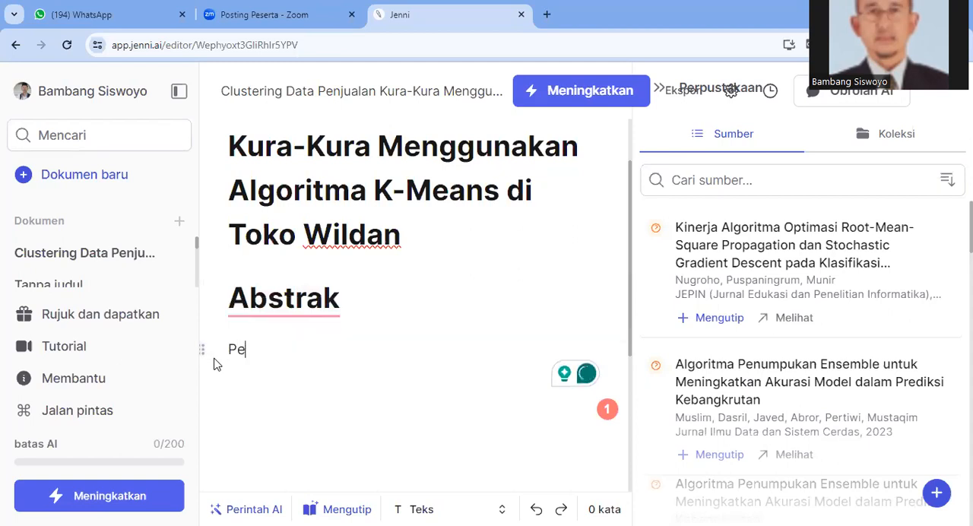
pyautogui.write('ndahylu')
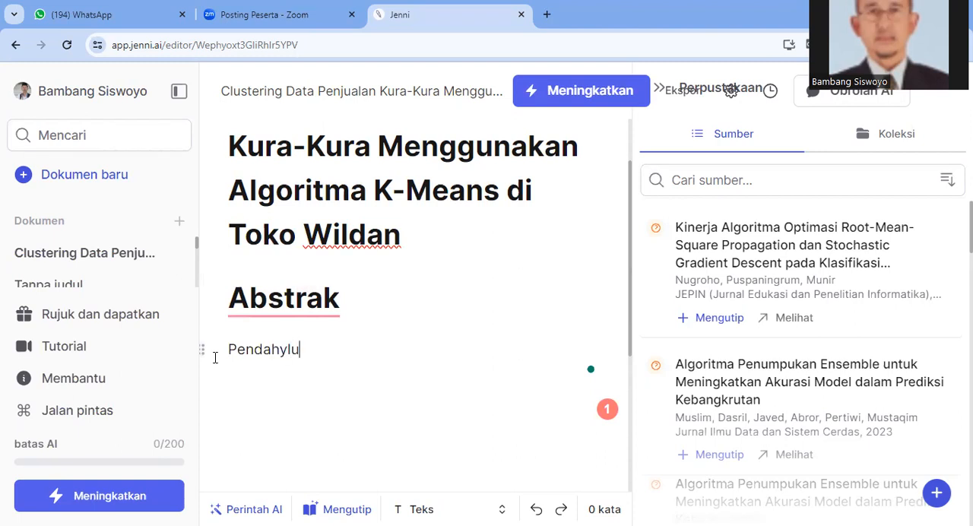
pyautogui.press('BackSpace')
pyautogui.press('BackSpace')
pyautogui.press('BackSpace')
pyautogui.write('uluan')
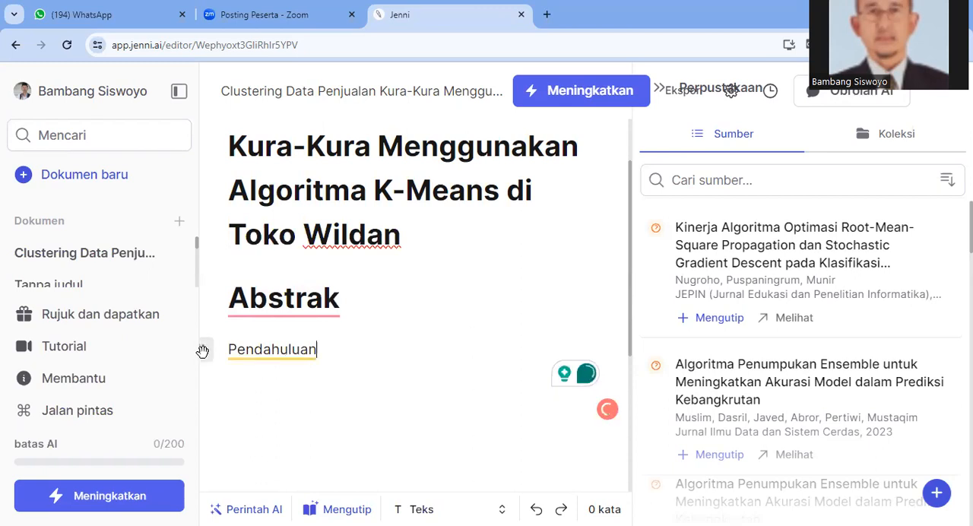
# Format the "Pendahuluan" line as Heading 1 (Judul 1)
pyautogui.click(202, 350)
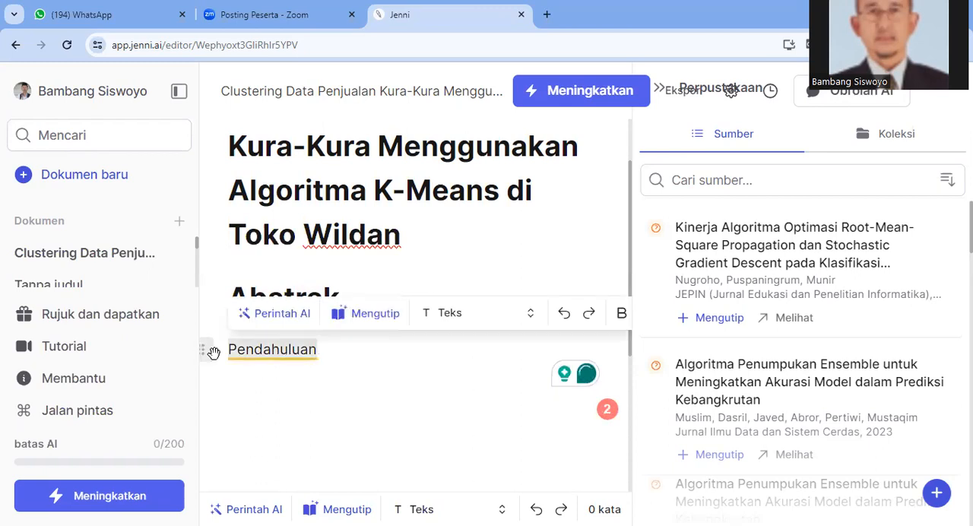
pyautogui.click(455, 319)
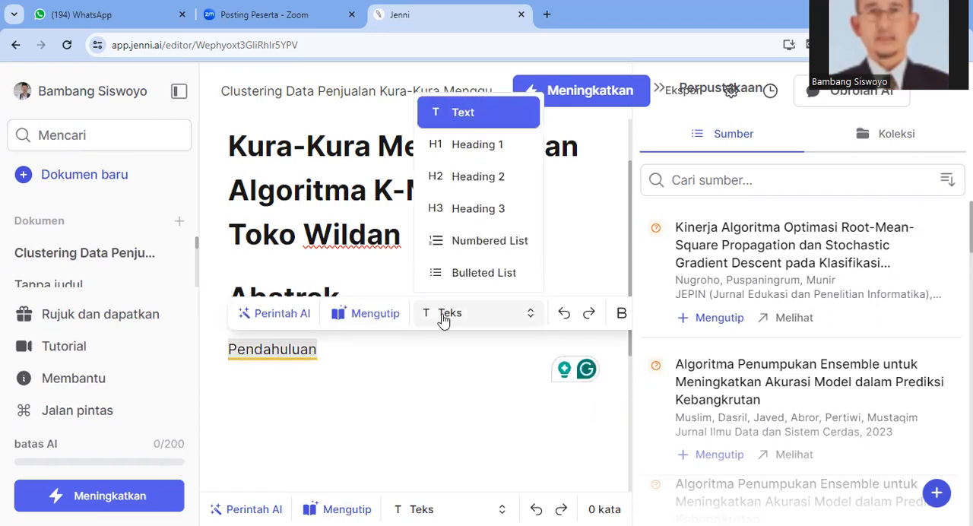
pyautogui.click(464, 145)
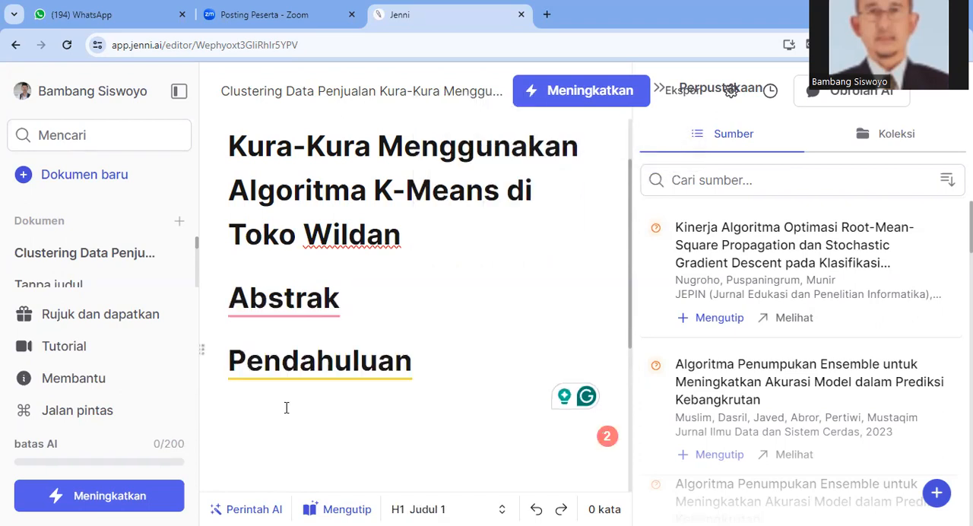
# Add a new line reading "Landasan Teori" below the Pendahuluan heading, ignoring the suggested AI sentence
pyautogui.click(287, 409)
pyautogui.press('Return')
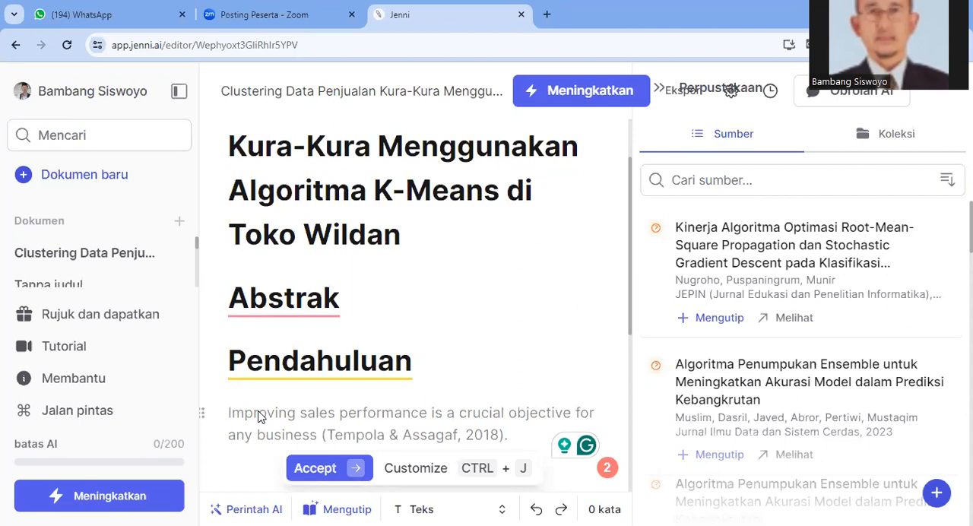
pyautogui.write('L')
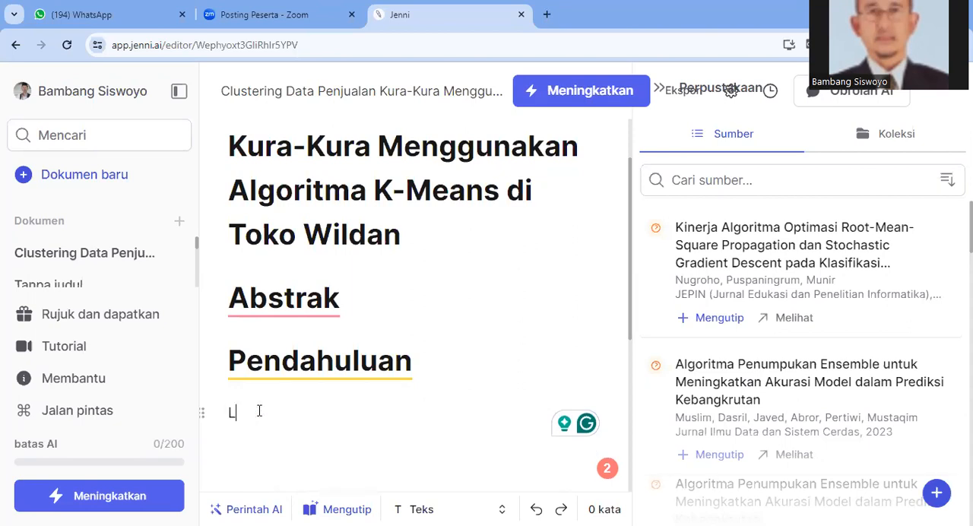
pyautogui.write('andasan ')
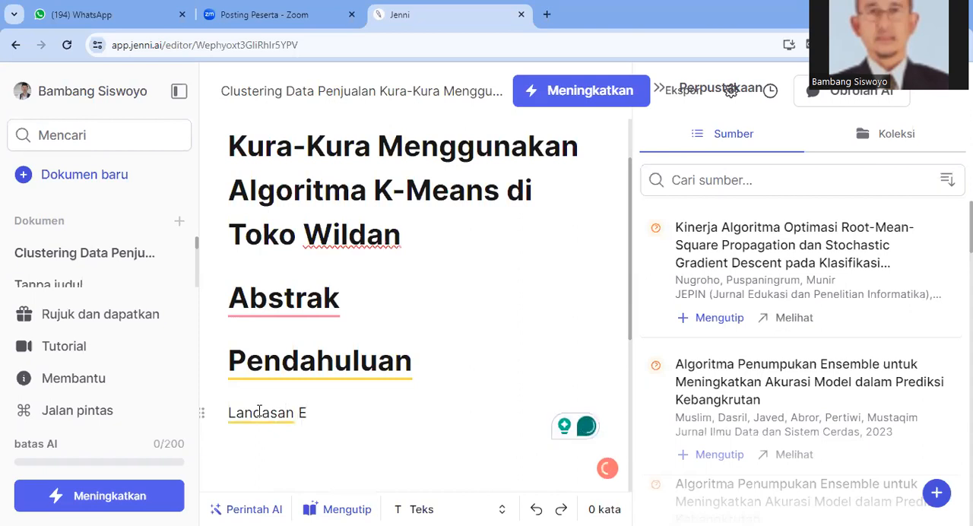
pyautogui.write('Teori')
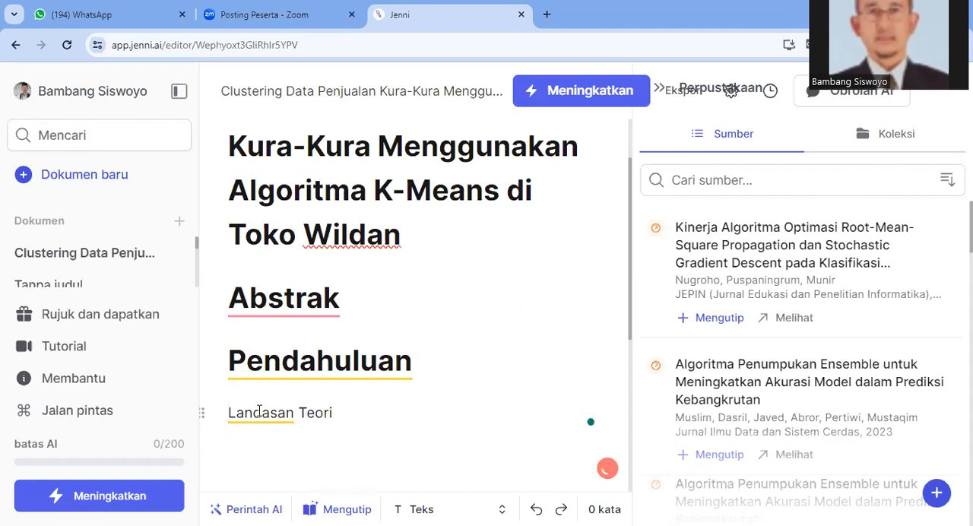
# Format the "Landasan Teori" line as Heading 1 (Judul 1)
pyautogui.click(204, 413)
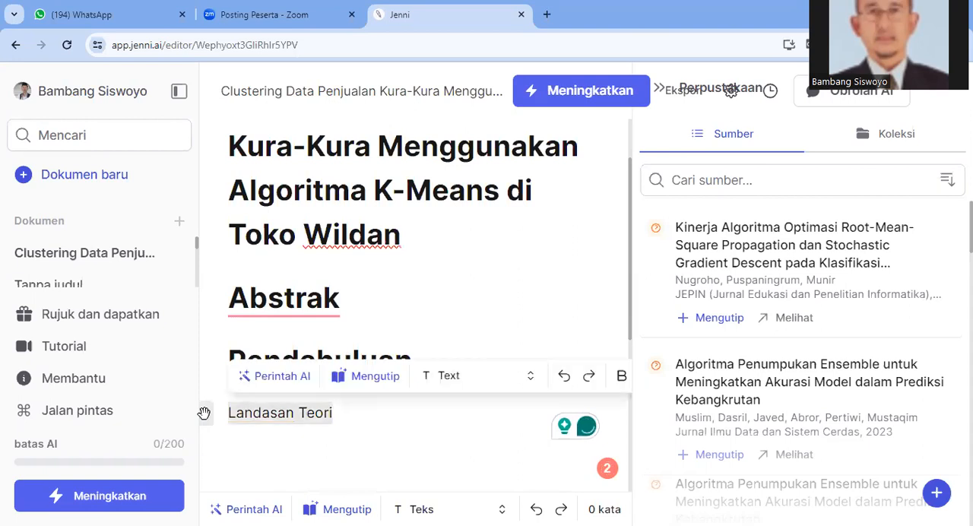
pyautogui.click(439, 376)
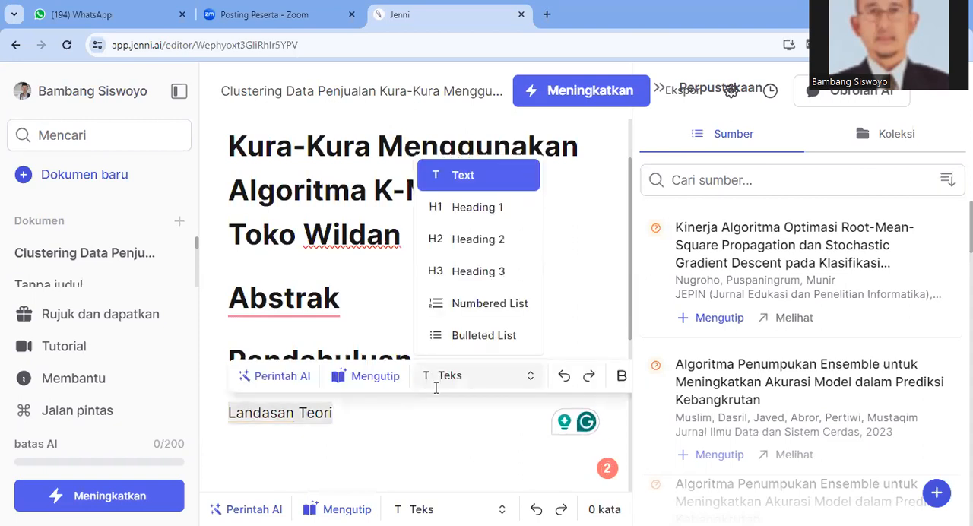
pyautogui.click(473, 208)
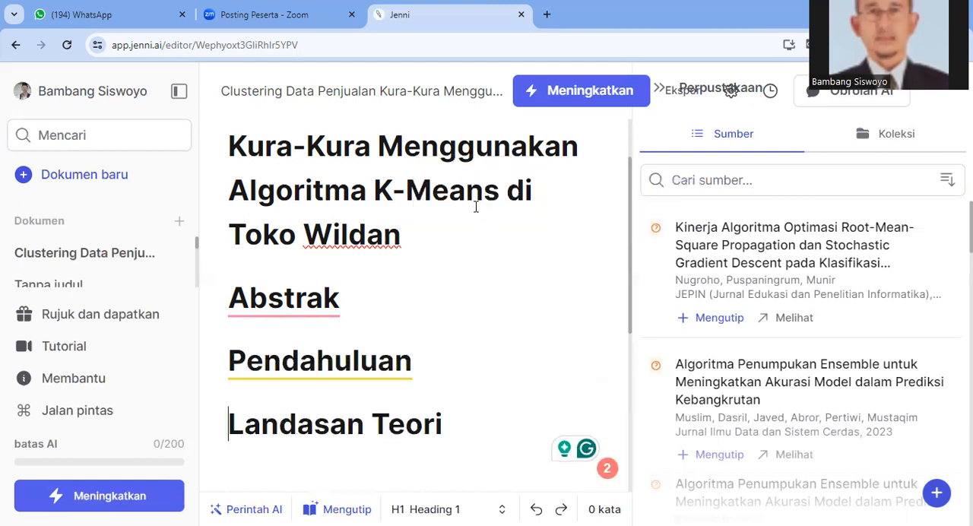
# Add a new line reading "Metode" below the Landasan Teori heading, ignoring the suggested AI text
pyautogui.click(436, 449)
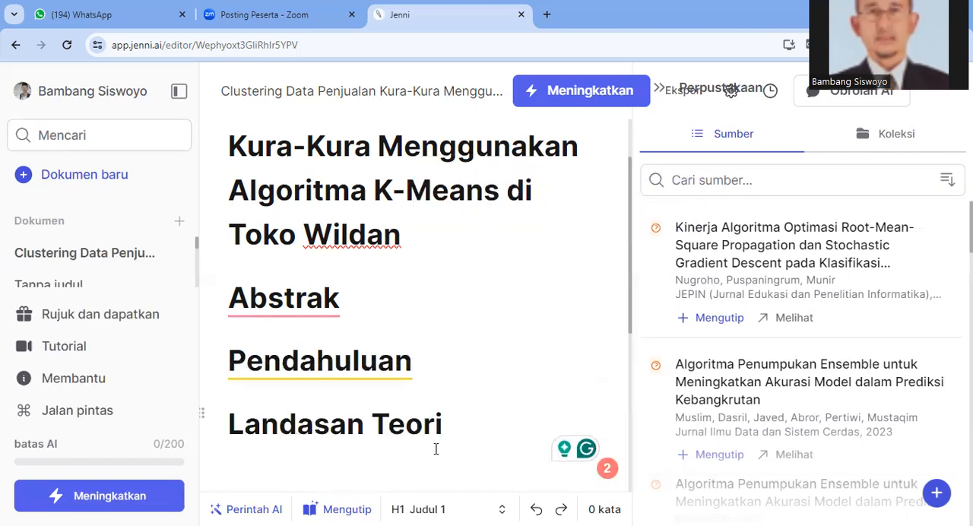
pyautogui.press('Return')
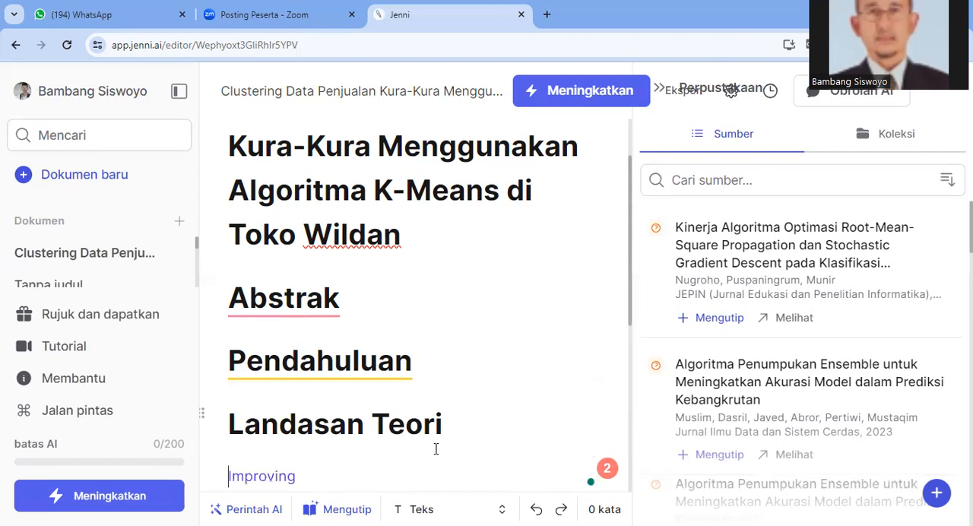
pyautogui.write('N')
pyautogui.press('BackSpace')
pyautogui.write('M')
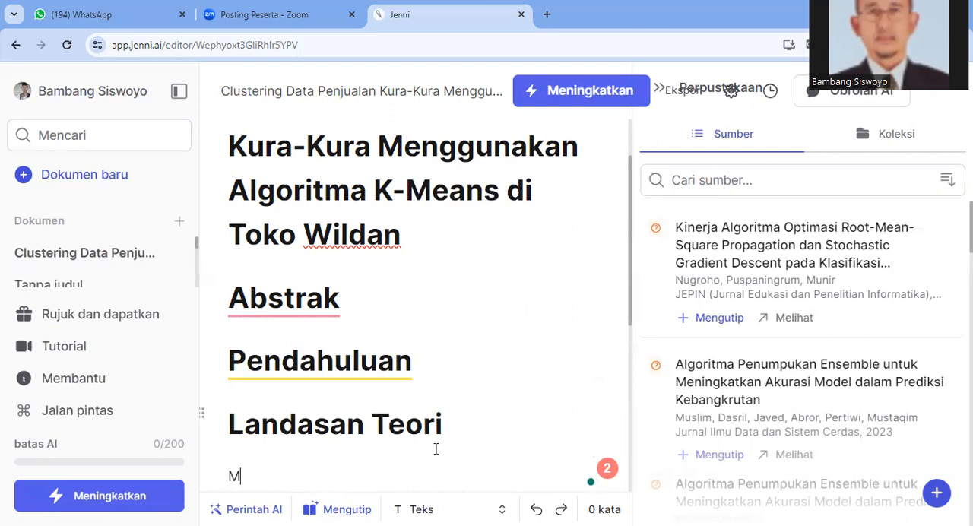
pyautogui.write('etode')
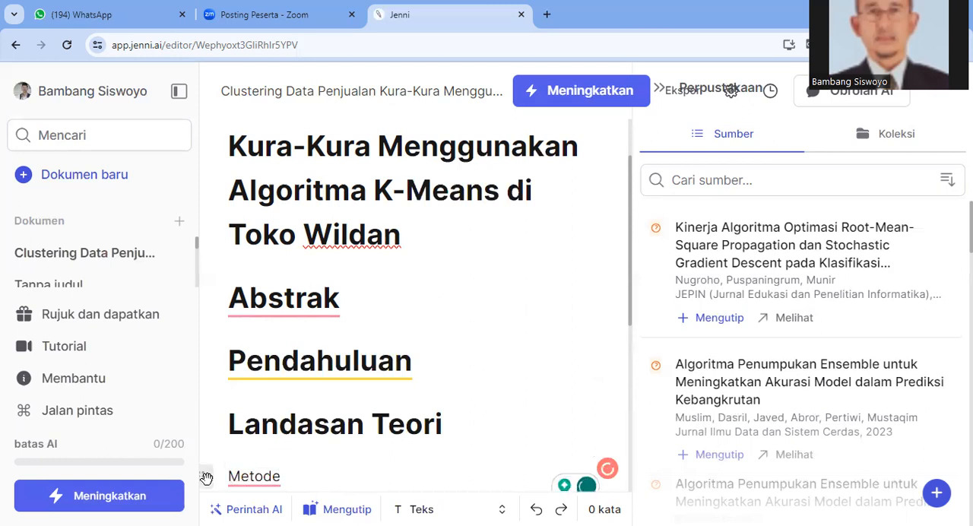
# Format the "Metode" line as Heading 1 (Judul 1)
pyautogui.click(206, 478)
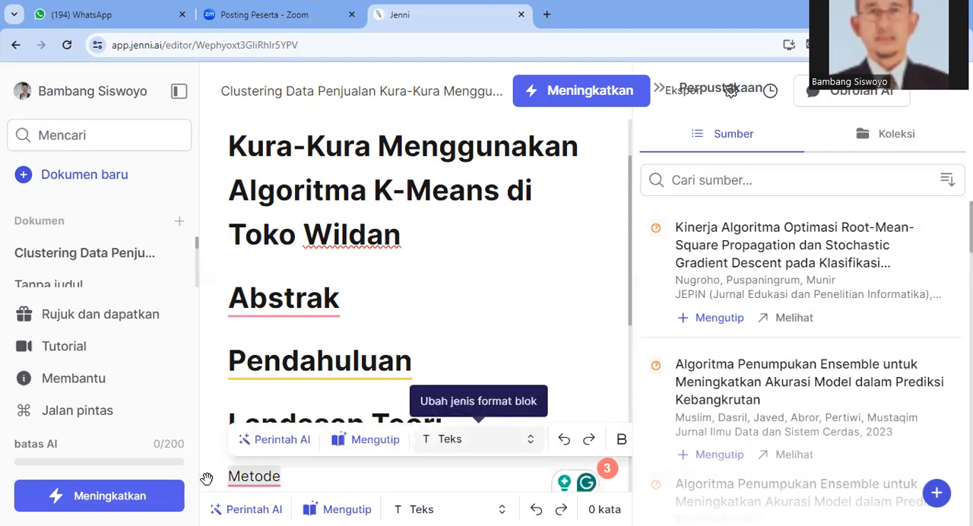
pyautogui.click(467, 439)
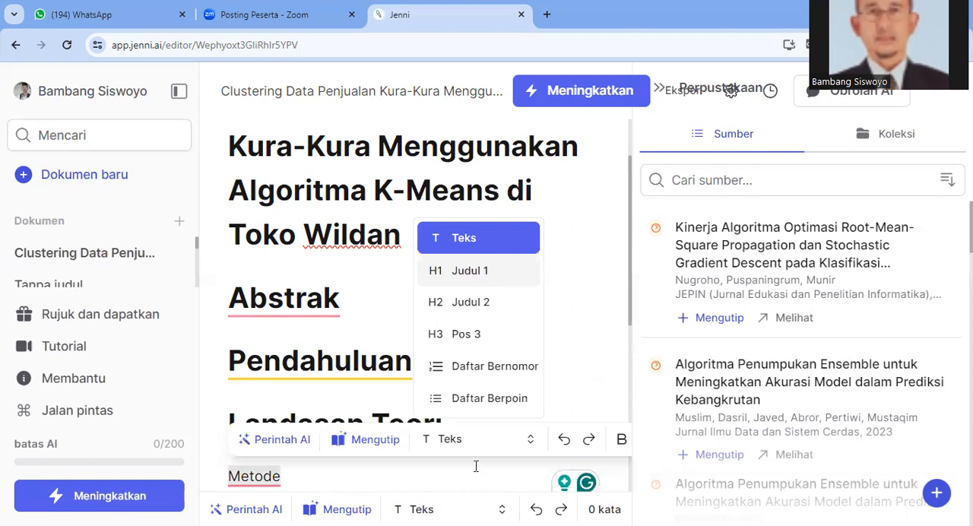
pyautogui.press('Return')
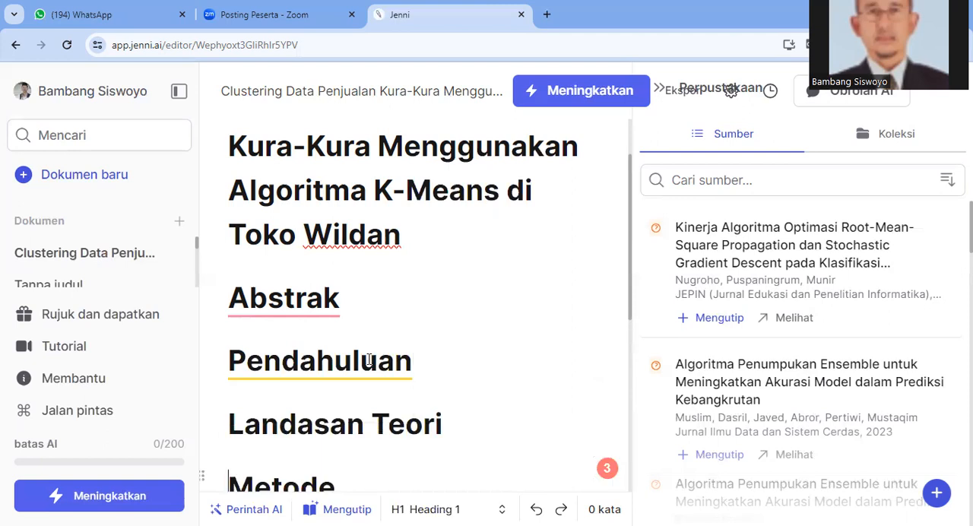
# Add a new line reading "Hasil dan Pembahasan" below the Metode heading
pyautogui.scroll(-2, 372, 352)
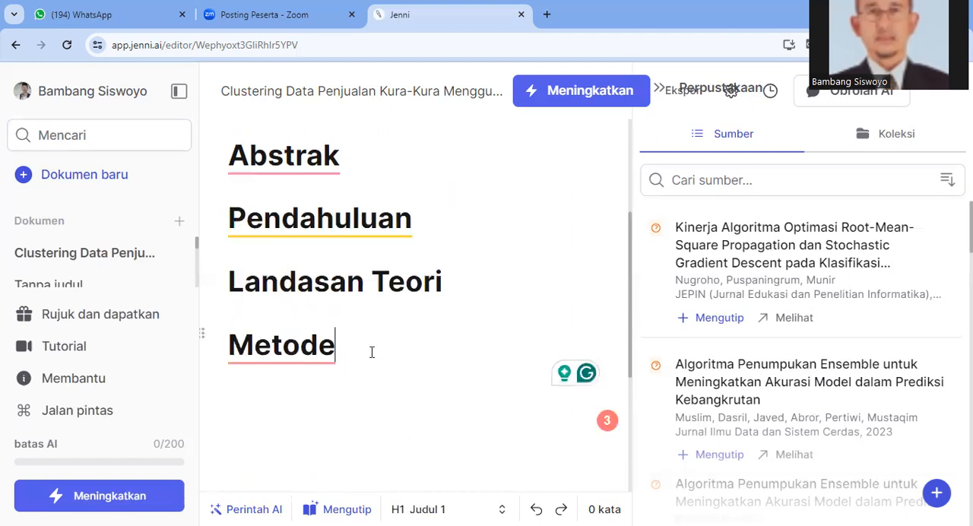
pyautogui.press('Return')
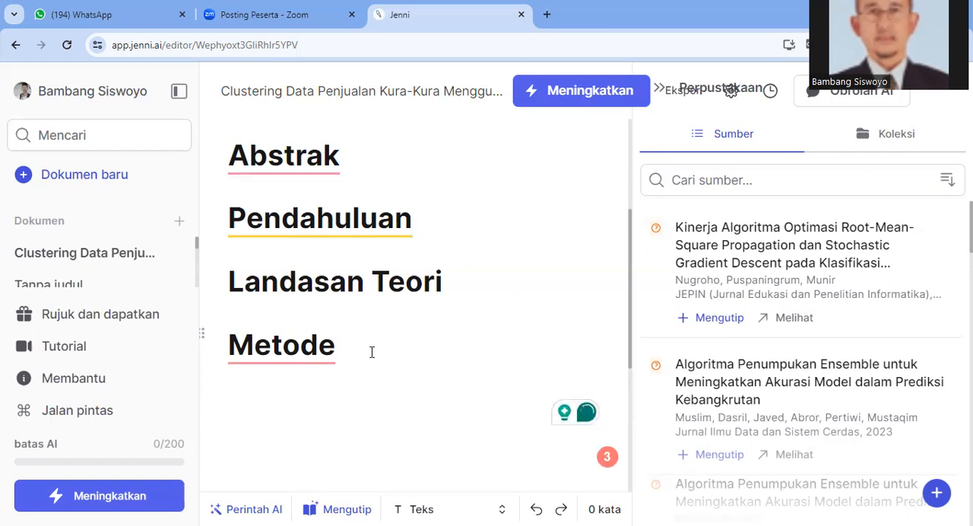
pyautogui.write('Hasil dan')
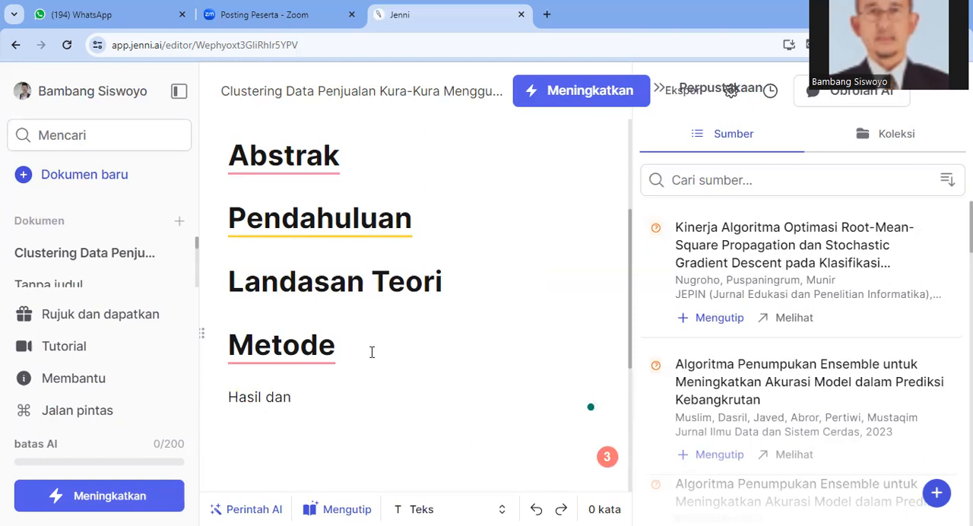
pyautogui.write(' Pembahasan')
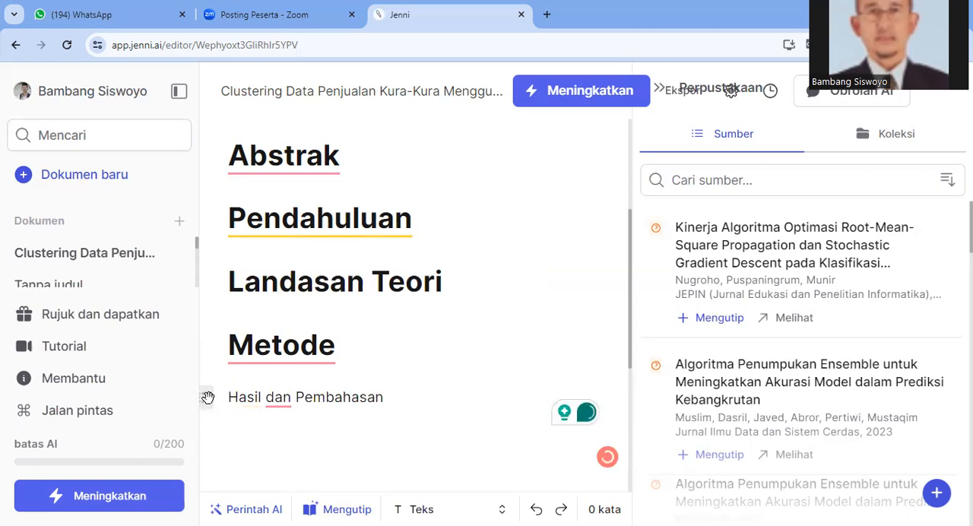
# Format the "Hasil dan Pembahasan" line as Heading 1 (Judul 1)
pyautogui.click(204, 397)
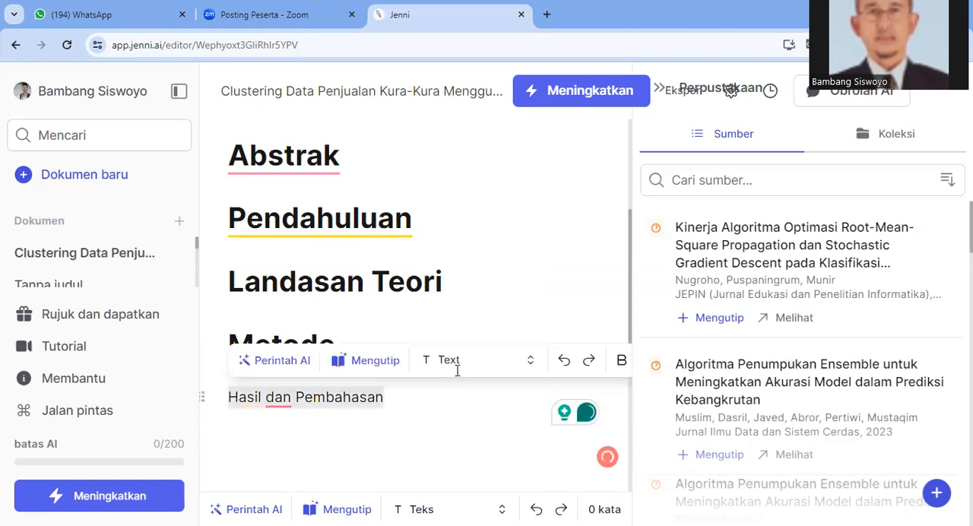
pyautogui.click(457, 371)
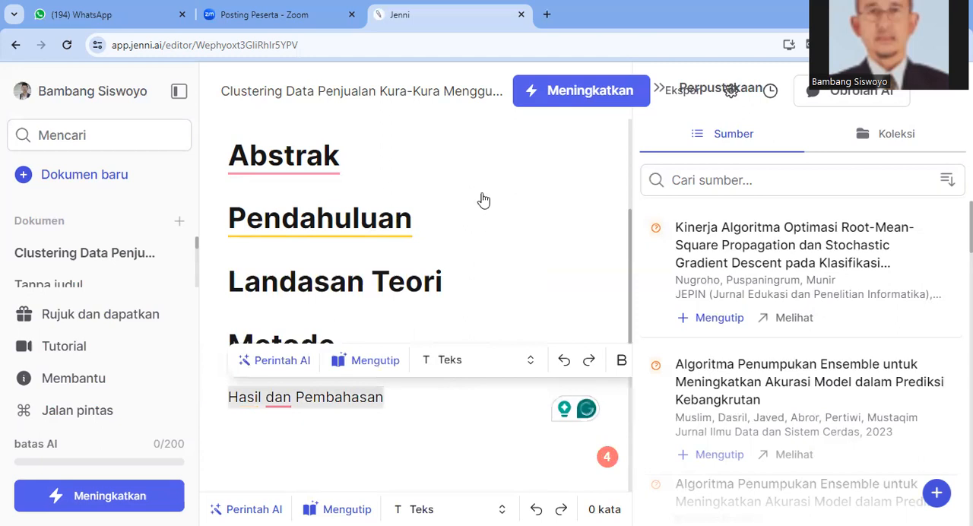
pyautogui.click(481, 190)
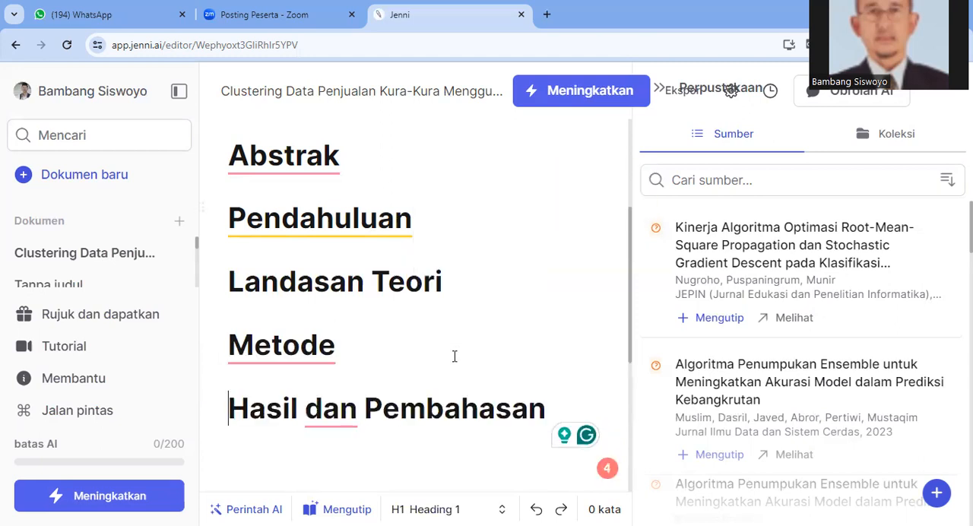
# Add a new line reading "Kesimpulan" below the Hasil dan Pembahasan heading
pyautogui.click(557, 411)
pyautogui.press('Return')
pyautogui.write('K')
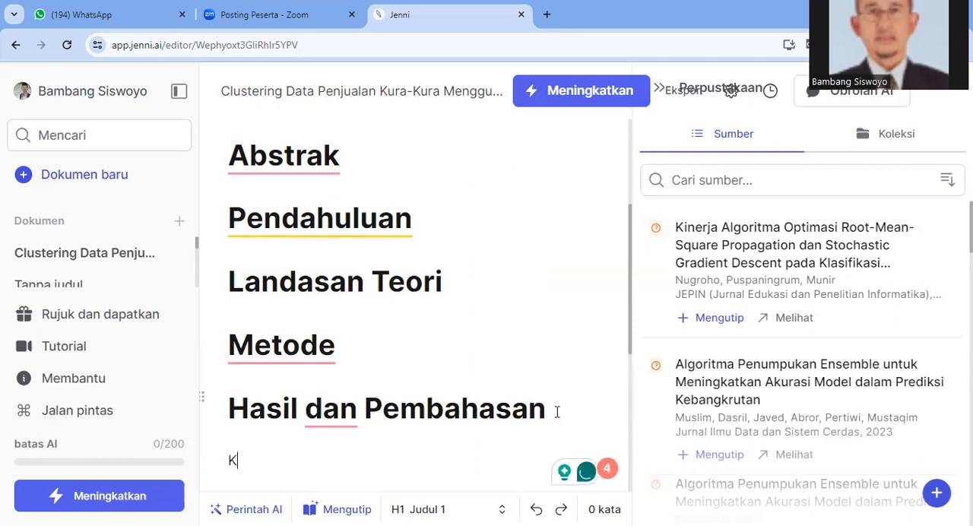
pyautogui.write('esimpulan')
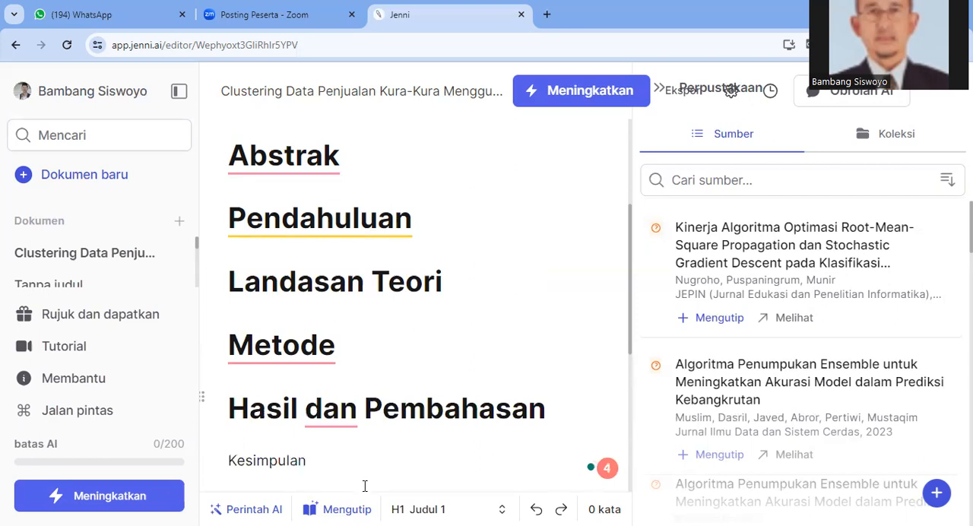
# Format the "Kesimpulan" line as Heading 1 (Judul 1)
pyautogui.click(209, 461)
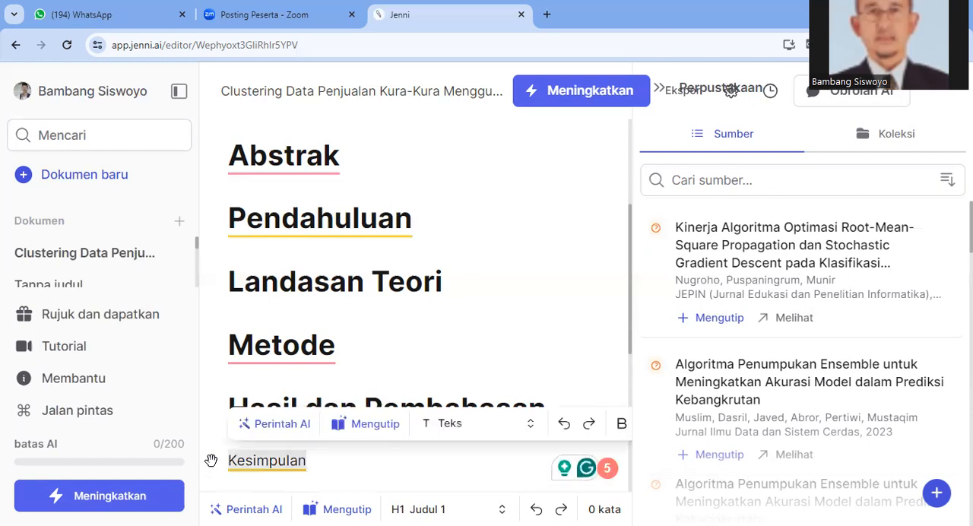
pyautogui.click(449, 423)
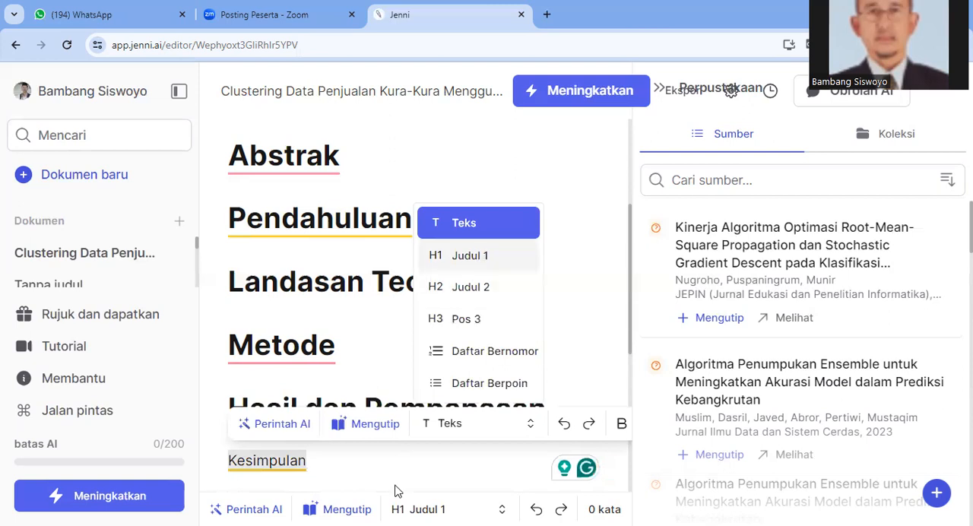
pyautogui.press('Return')
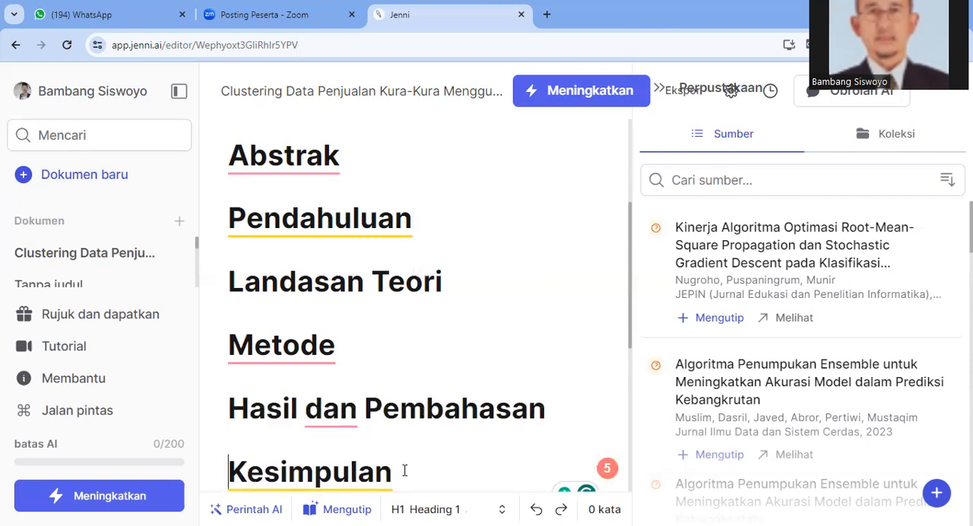
# Add a line reading "Daftar Pustaka" below the Kesimpulan heading
pyautogui.click(404, 471)
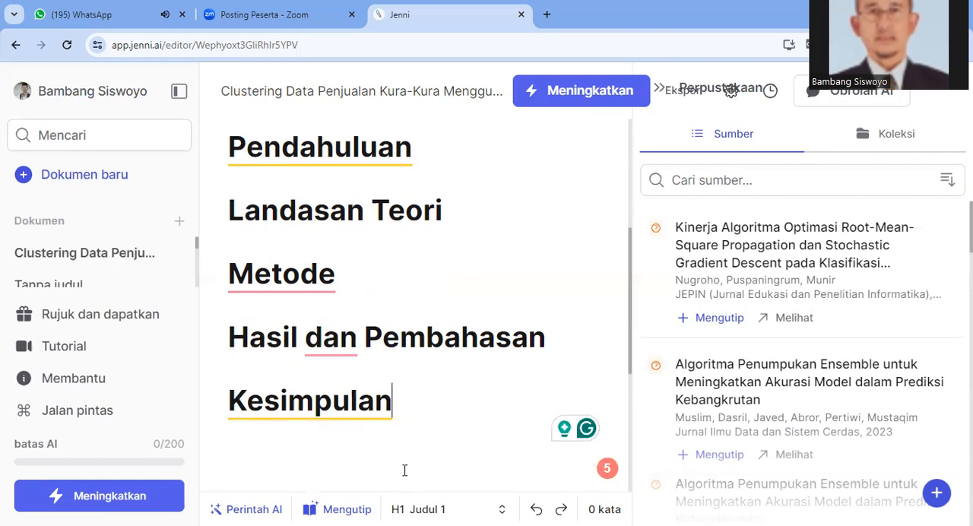
pyautogui.press('Return')
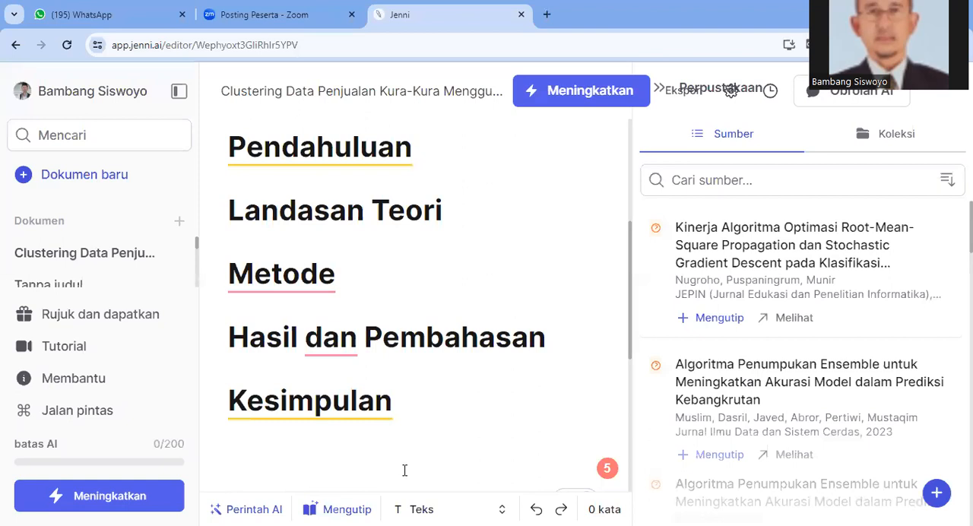
pyautogui.write('Daftar Pustaka')
# Format the "Daftar Pustaka" line as Heading 1 (Judul 1), leaving the suggested AI citation text out
pyautogui.scroll(-2, 221, 345)
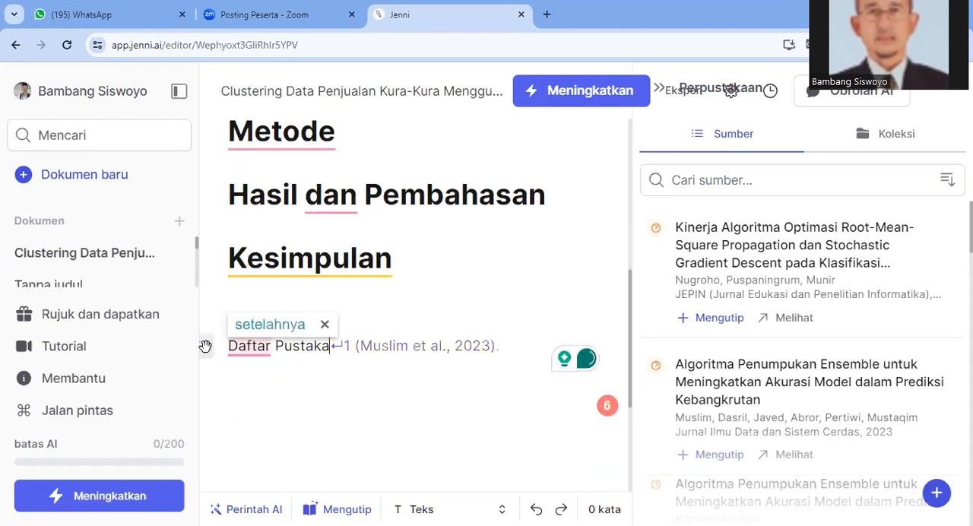
pyautogui.click(205, 346)
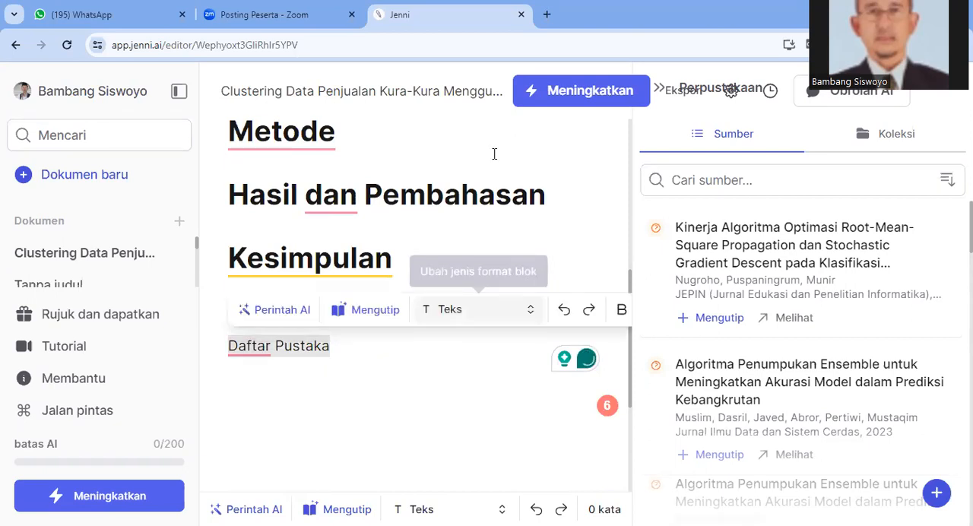
pyautogui.click(479, 309)
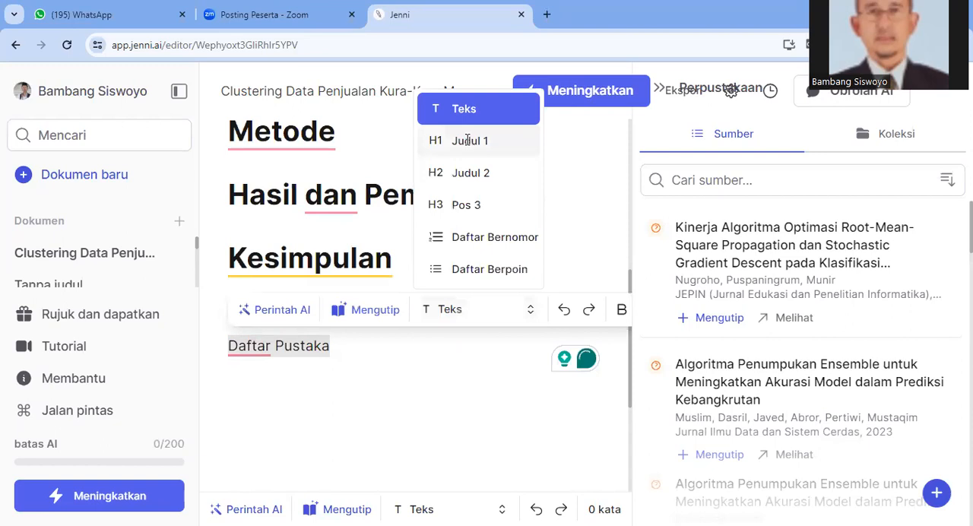
pyautogui.click(468, 139)
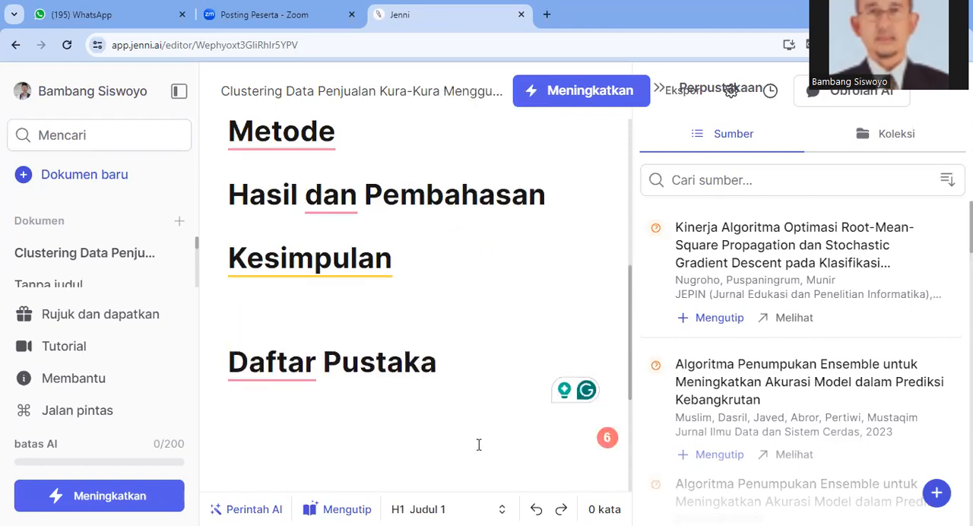
# Review the paper's outline, from the title through the section headings, to check their order and completeness
pyautogui.scroll(2, 479, 445)
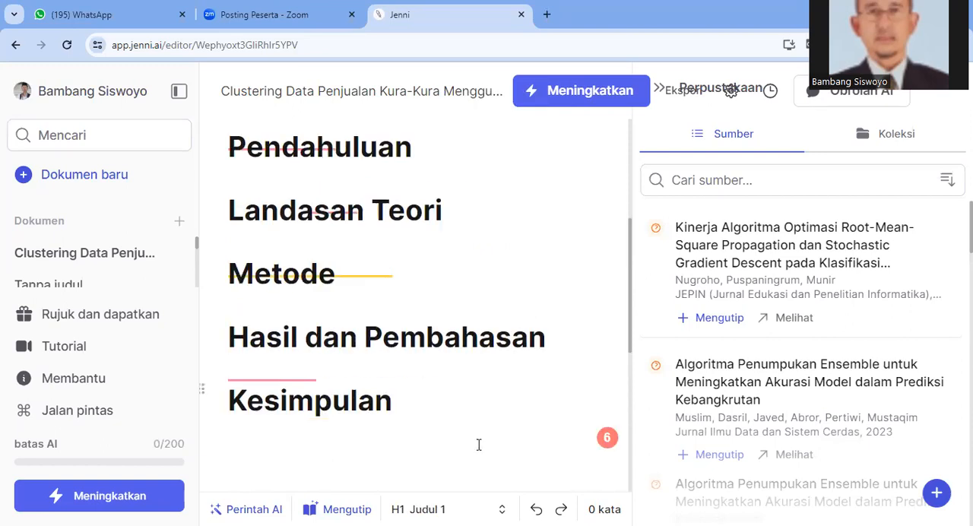
pyautogui.scroll(4, 479, 445)
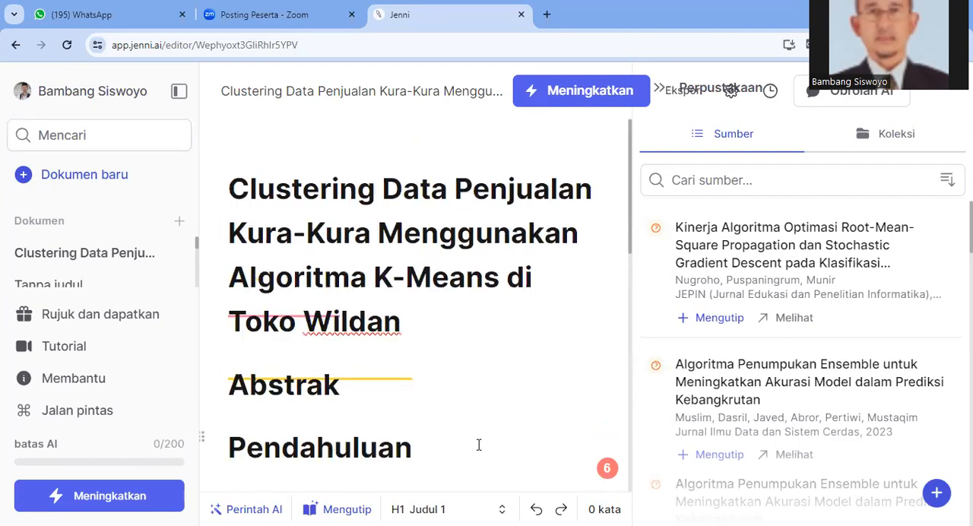
pyautogui.scroll(-3, 479, 445)
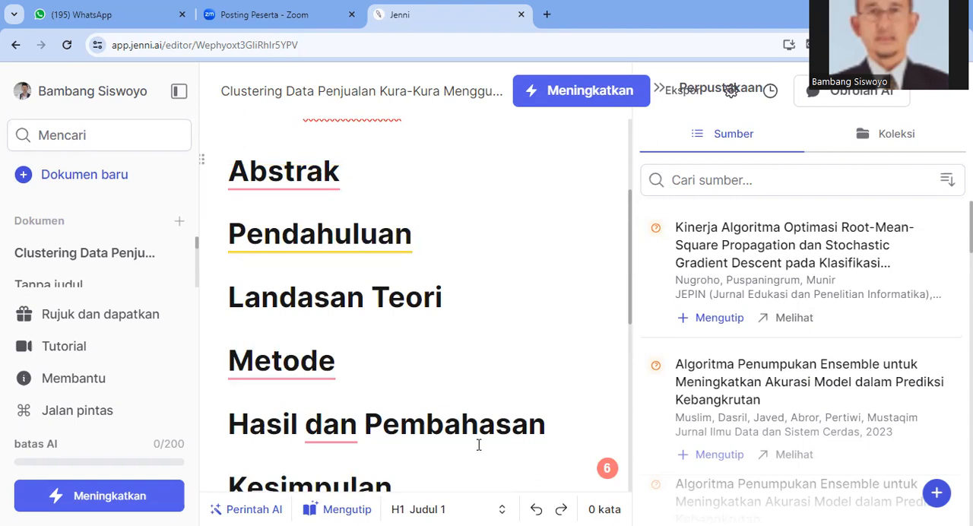
pyautogui.scroll(-1, 479, 445)
pyautogui.scroll(2, 479, 445)
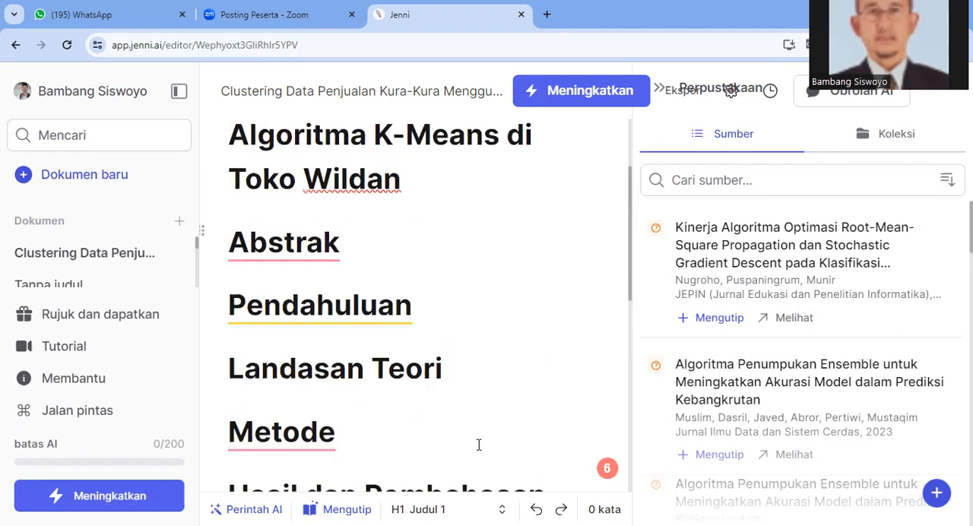
pyautogui.scroll(1, 479, 444)
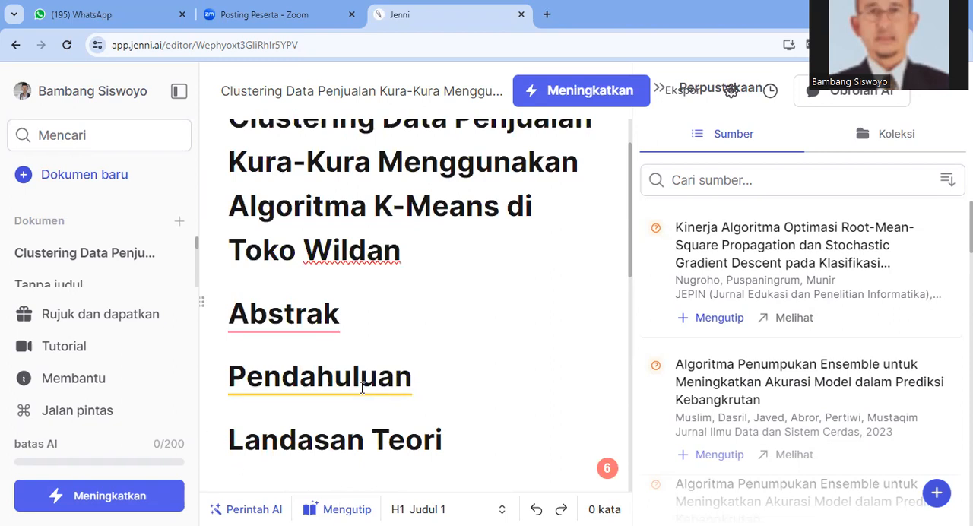
pyautogui.scroll(1, 362, 388)
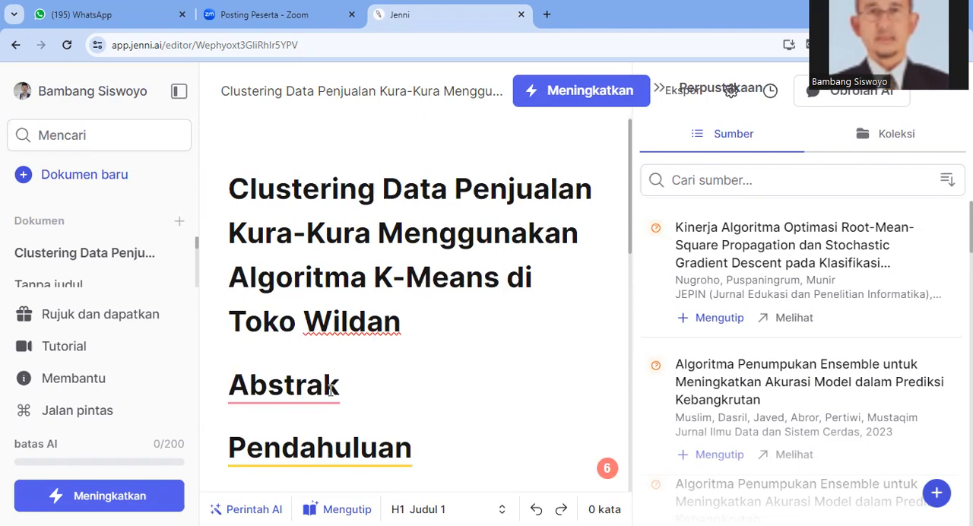
pyautogui.scroll(-3, 330, 390)
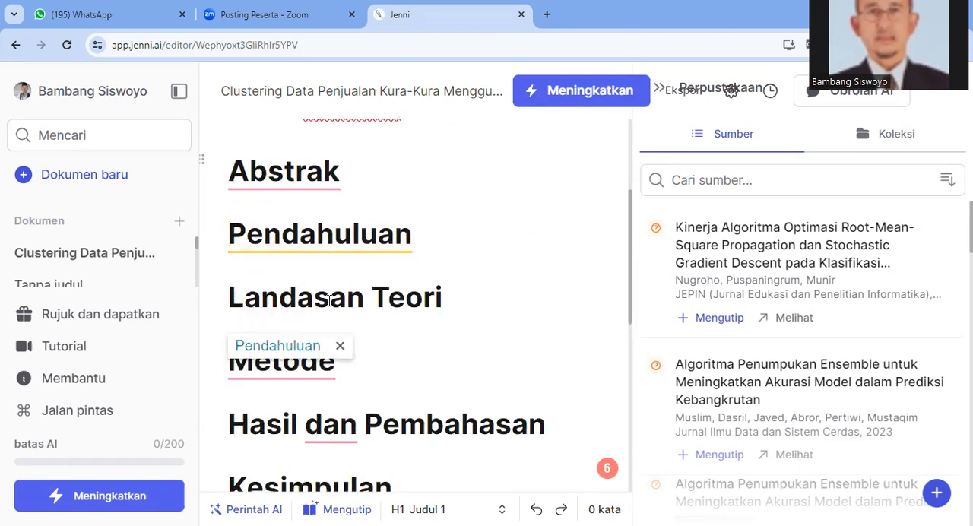
# Add a paragraph below the "Pendahuluan" heading and accept the AI-suggested sentence beginning "Clustering is a fundamental task in data analysis"
pyautogui.scroll(-2, 375, 300)
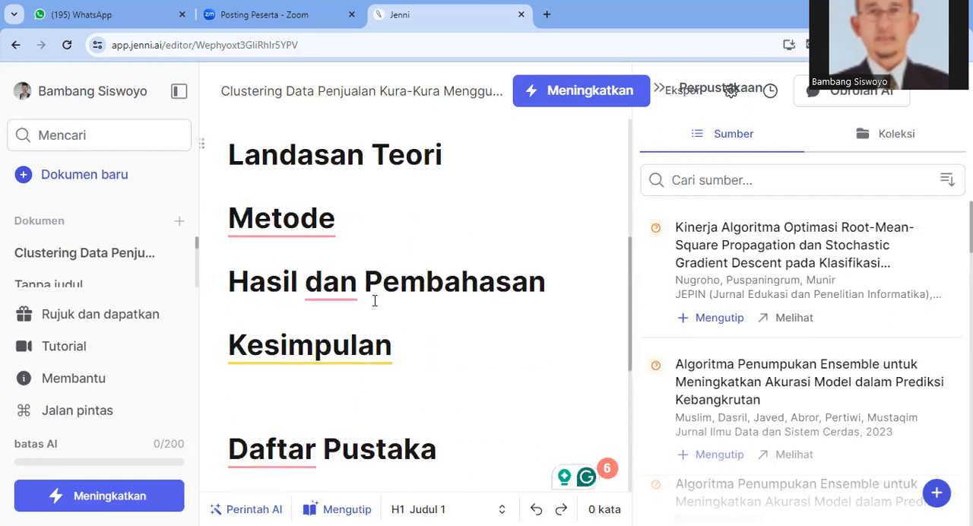
pyautogui.scroll(-2, 375, 301)
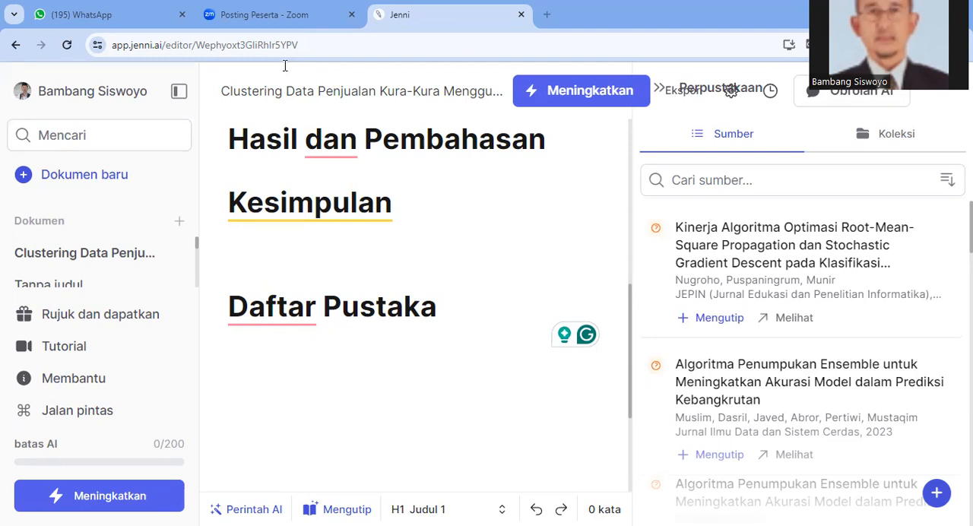
pyautogui.scroll(2, 420, 311)
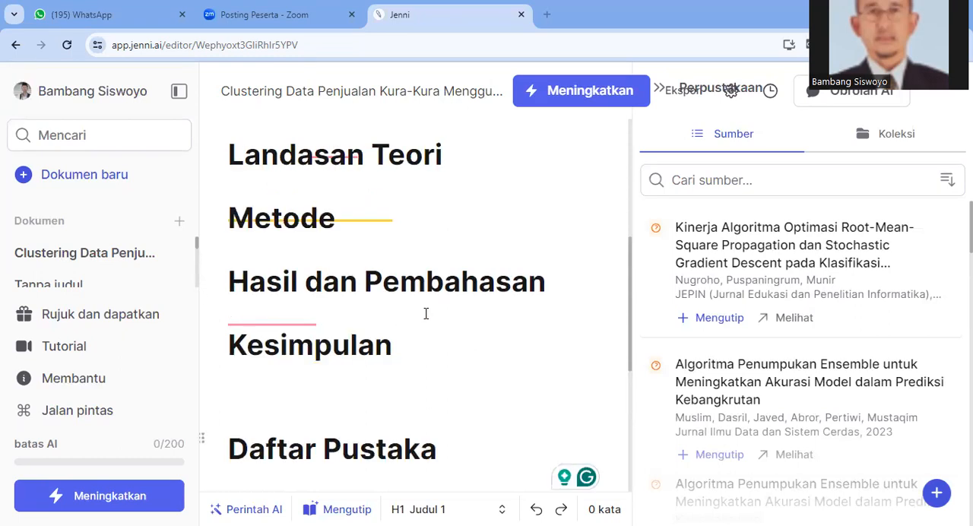
pyautogui.scroll(5, 501, 224)
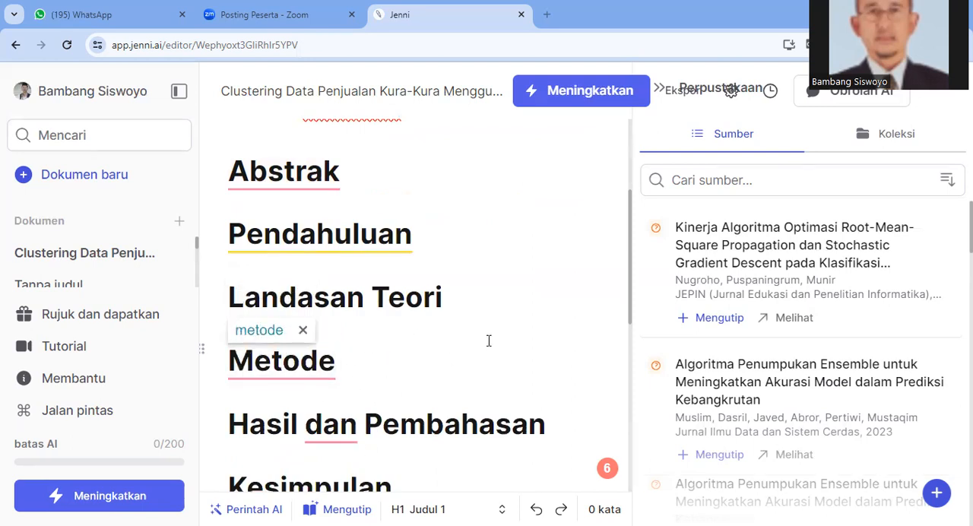
pyautogui.scroll(3, 489, 341)
pyautogui.scroll(-2, 456, 321)
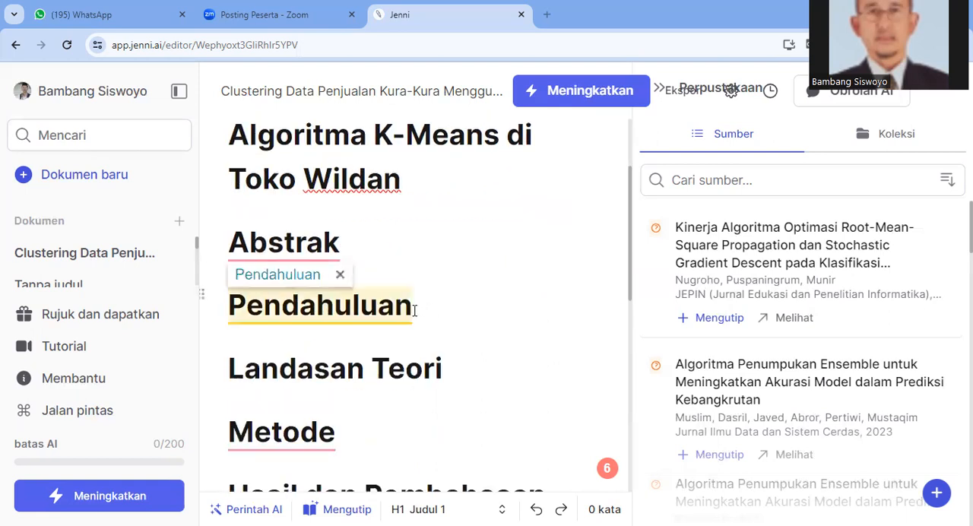
pyautogui.click(451, 317)
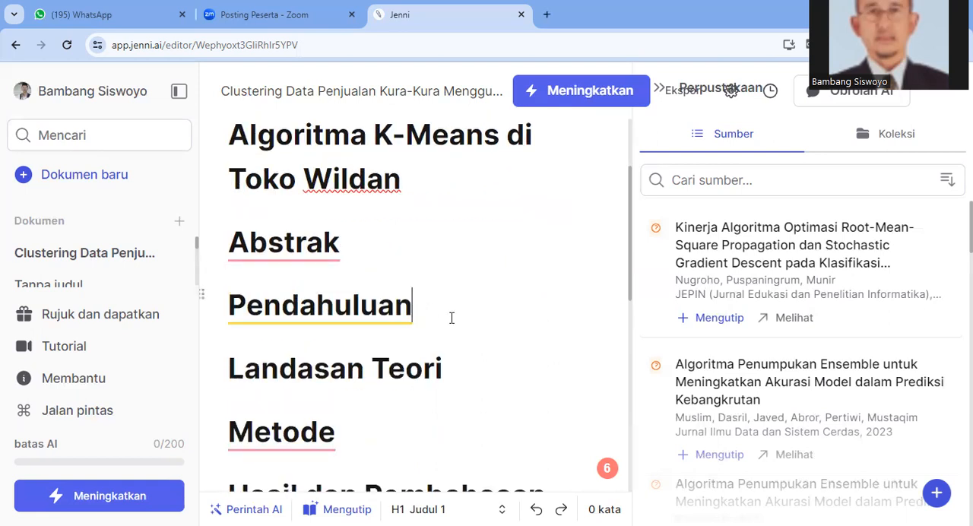
pyautogui.press('Return')
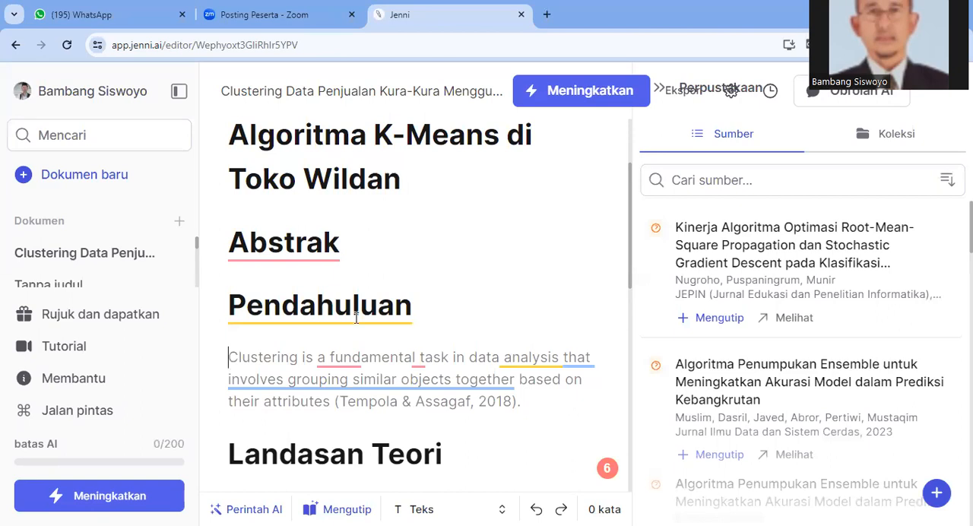
pyautogui.moveTo(233, 360)
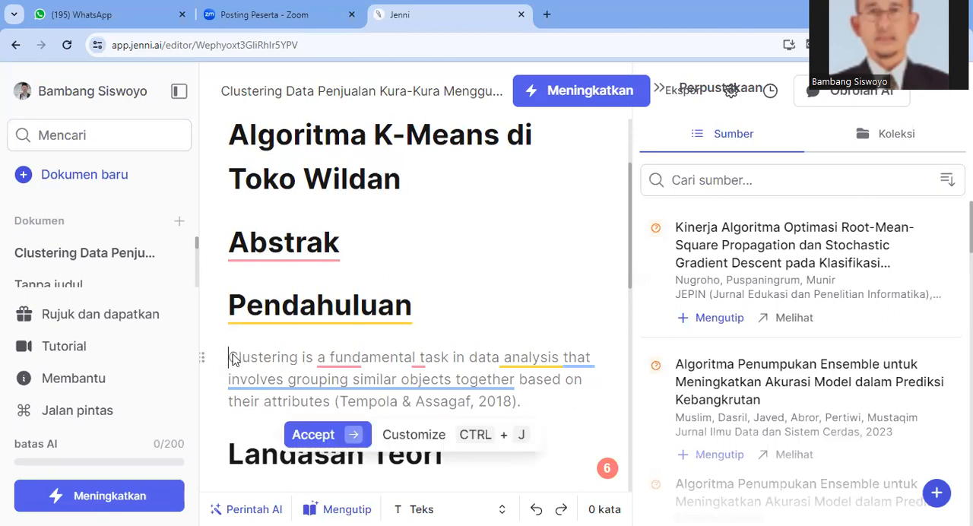
pyautogui.click(312, 437)
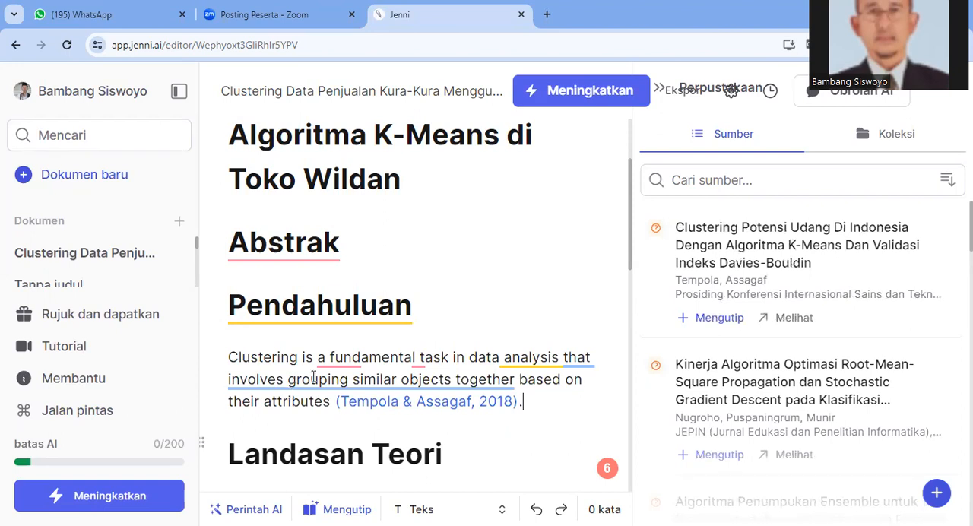
pyautogui.moveTo(333, 378)
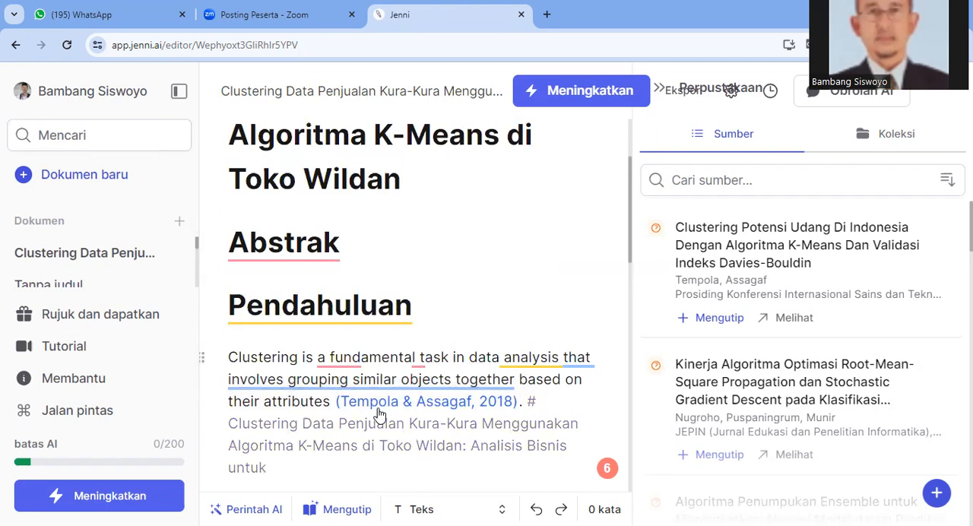
pyautogui.press('Delete')
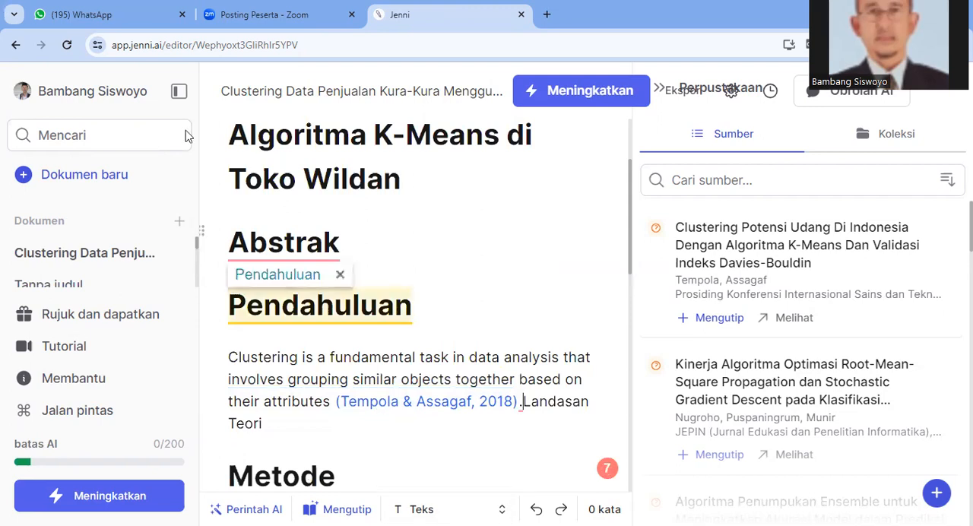
pyautogui.press('Return')
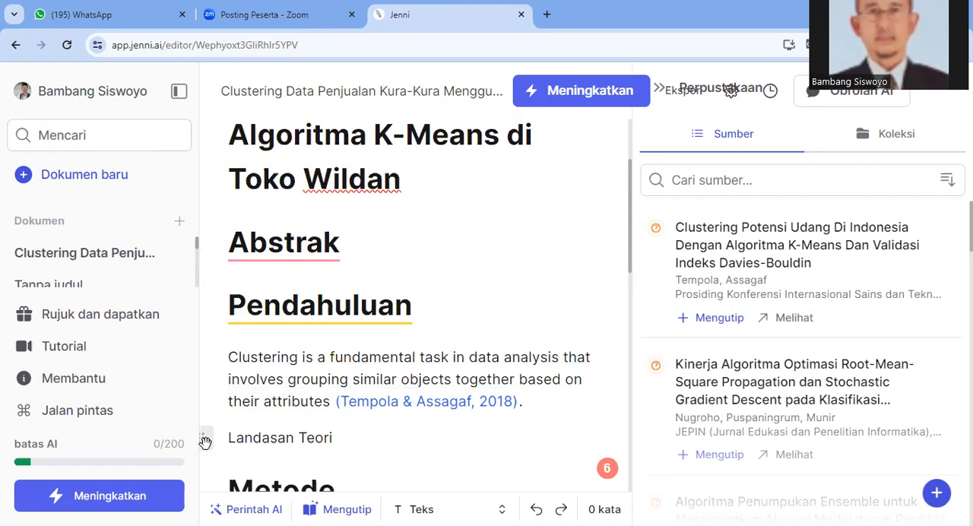
pyautogui.click(205, 441)
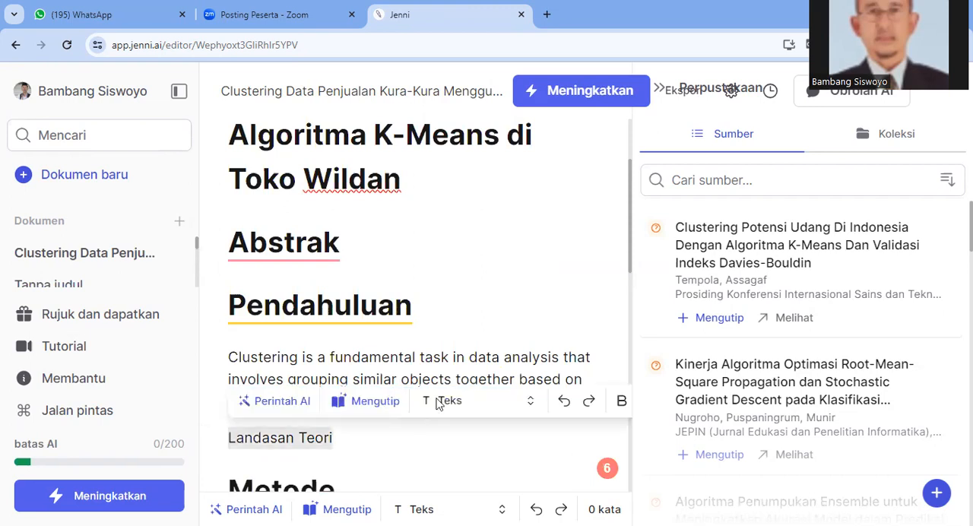
pyautogui.click(458, 407)
pyautogui.click(459, 408)
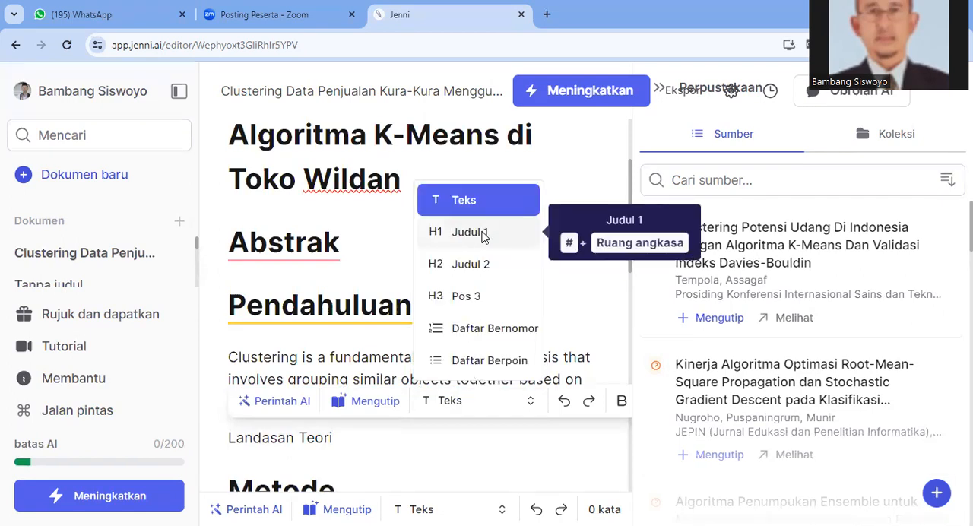
pyautogui.click(482, 233)
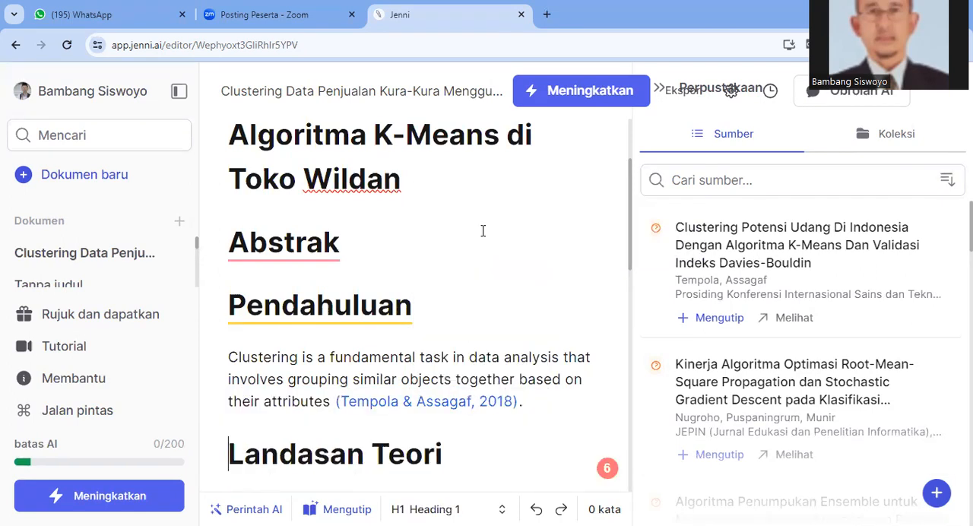
# Extend the introduction paragraph with the AI suggestion beginning "# Clustering Data Penjualan Kura-Kura" and end it with a period after "untuk"
pyautogui.click(524, 404)
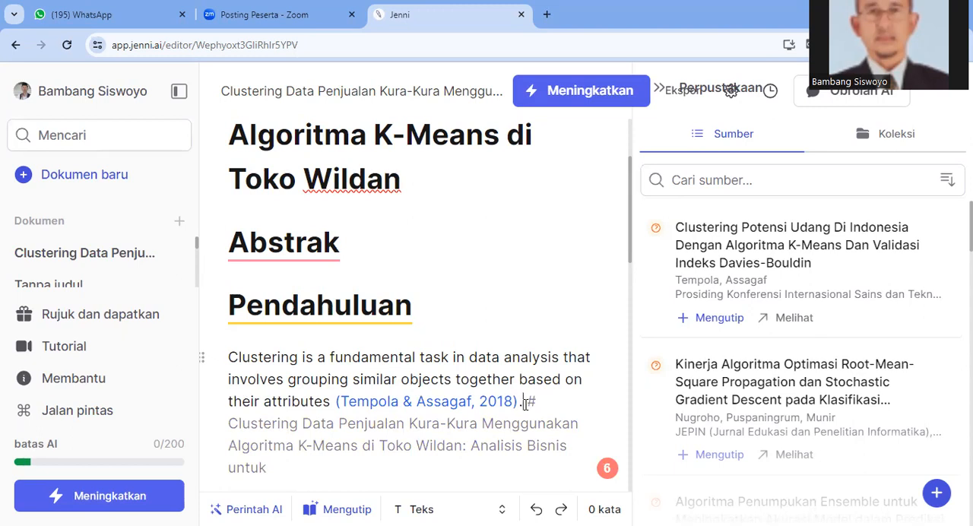
pyautogui.scroll(-2, 525, 405)
pyautogui.scroll(-2, 525, 405)
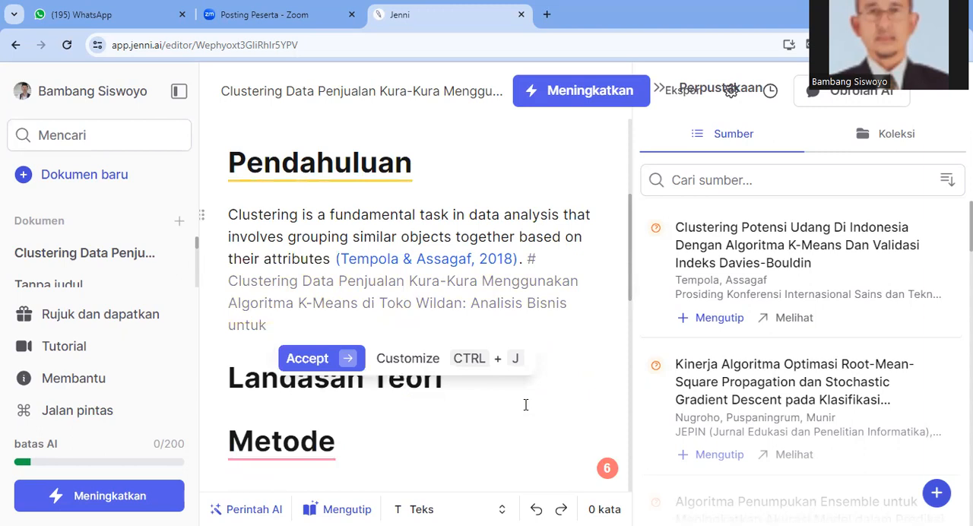
pyautogui.click(305, 365)
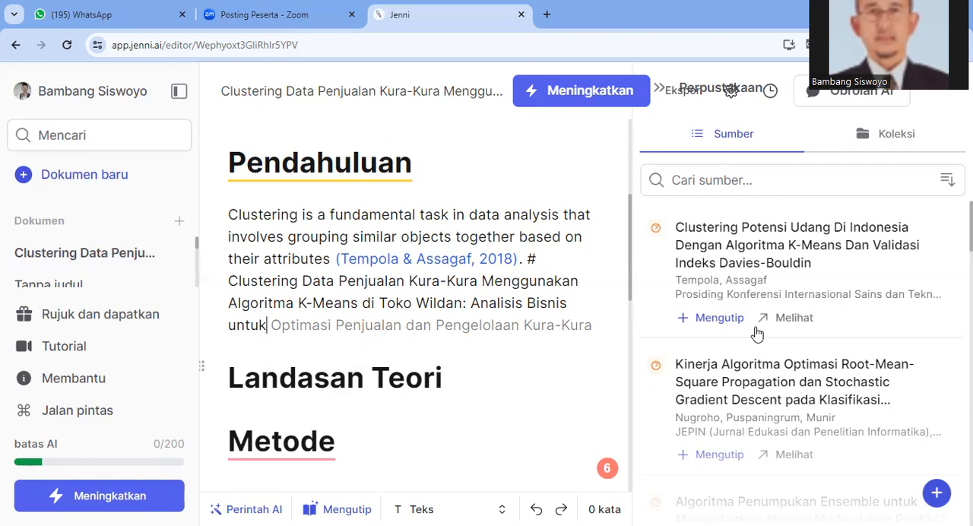
pyautogui.moveTo(279, 337)
pyautogui.moveTo(306, 346)
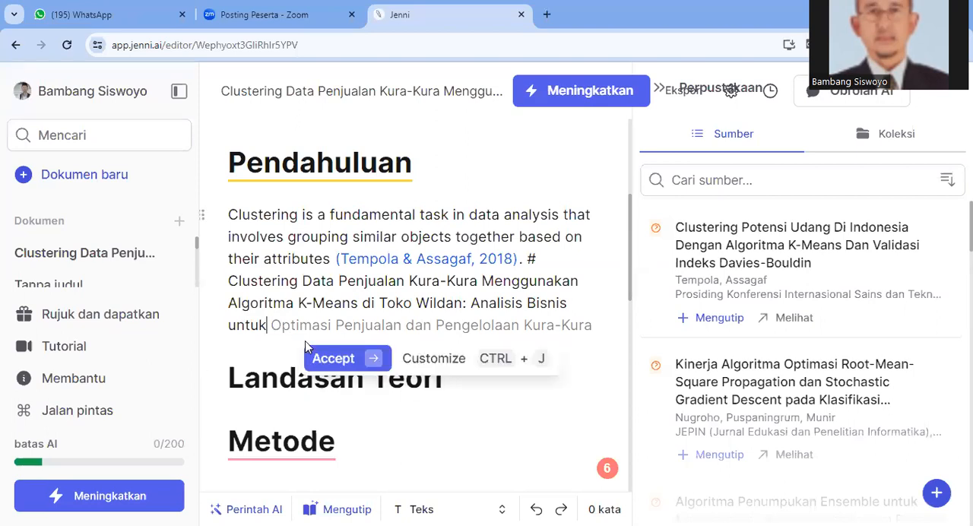
pyautogui.write('.')
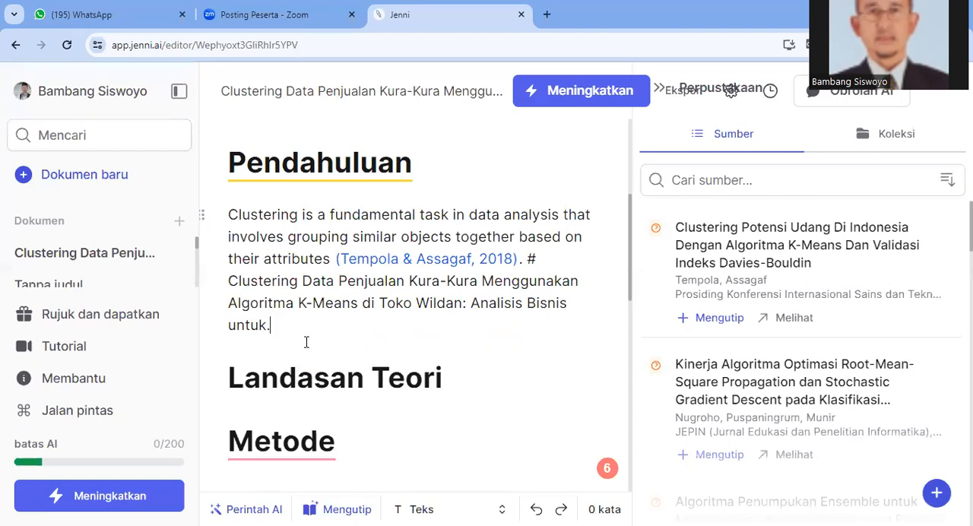
# Insert a new line directly below the "Pendahuluan" heading and start it with "Penjelasan topik-topik penelitian,"
pyautogui.click(239, 185)
pyautogui.press('Left')
pyautogui.press('Return')
pyautogui.click(236, 217)
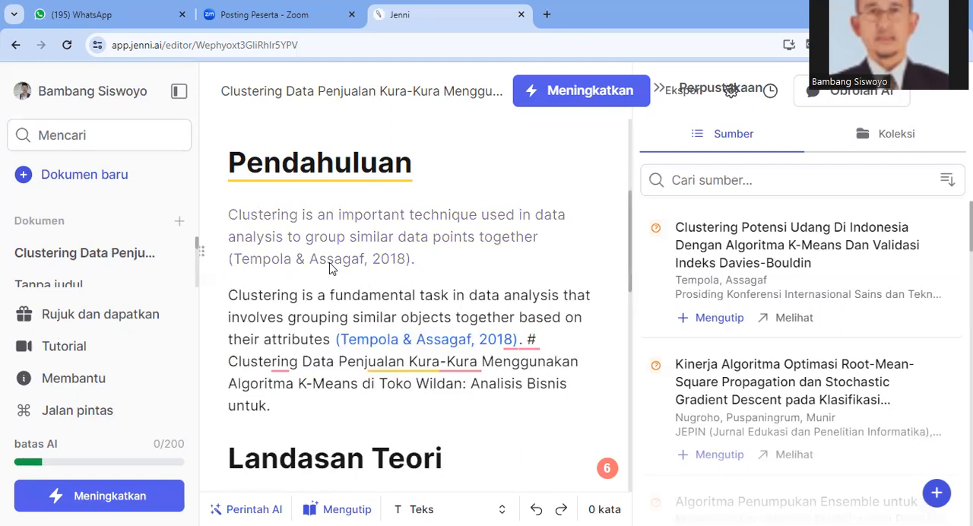
pyautogui.write('P')
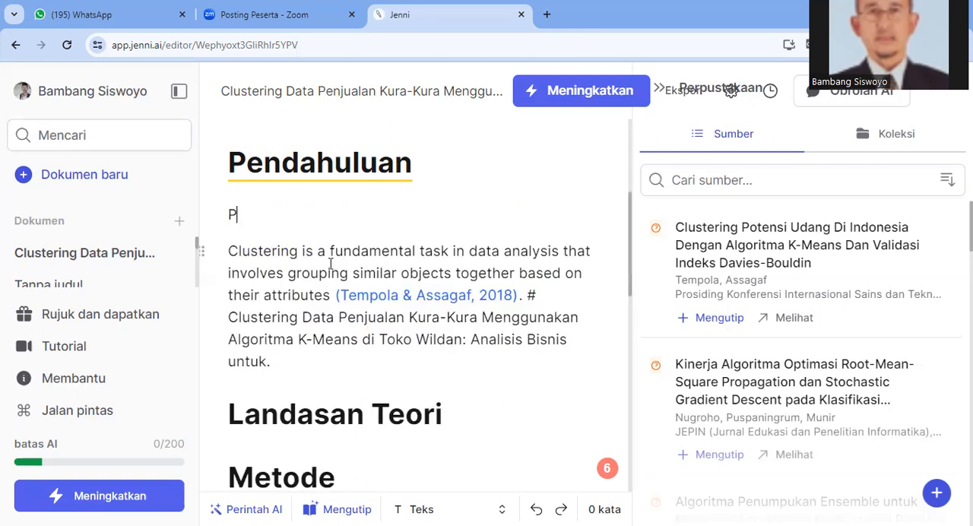
pyautogui.write('enjelasan')
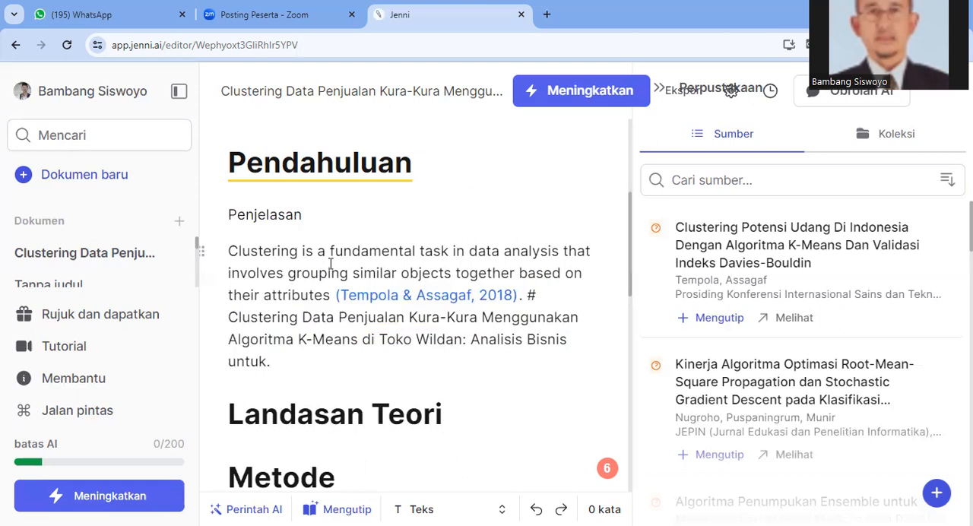
pyautogui.write(' topik-t')
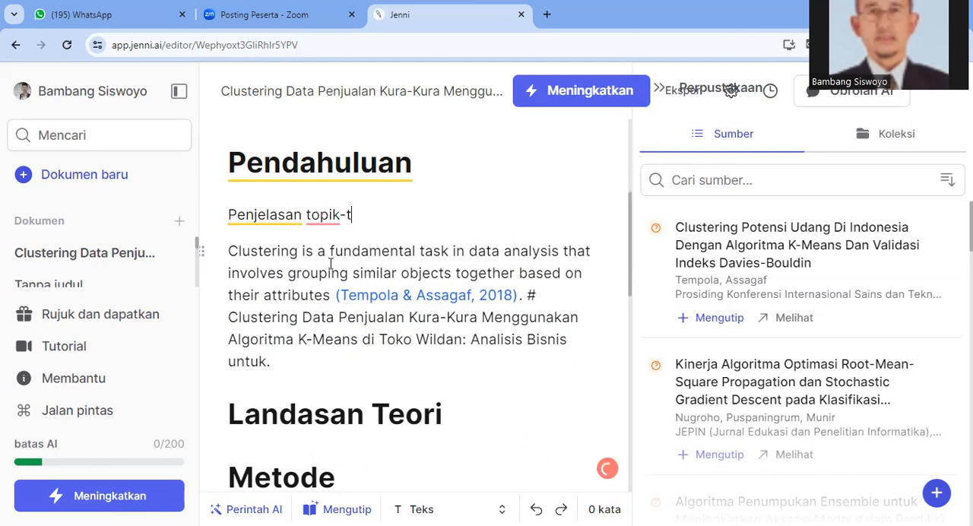
pyautogui.write('opik penelitia')
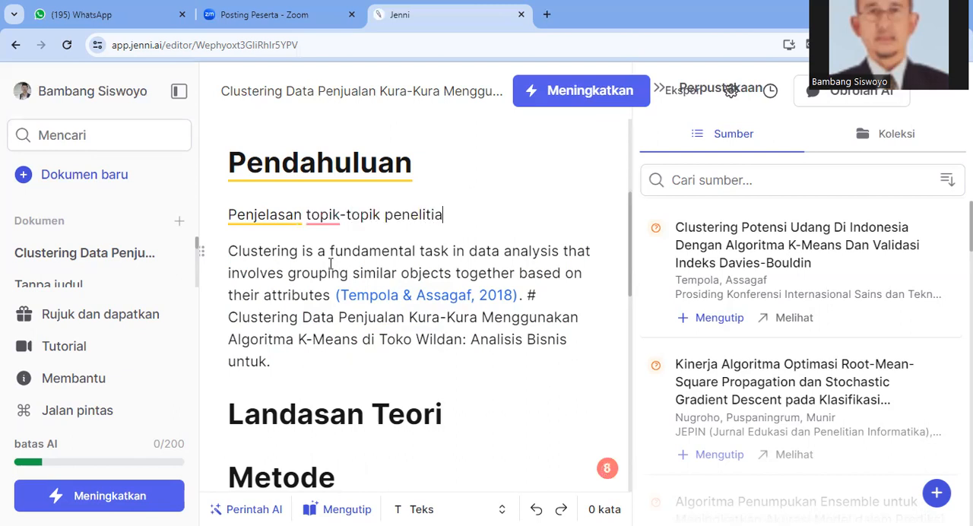
pyautogui.write('n,')
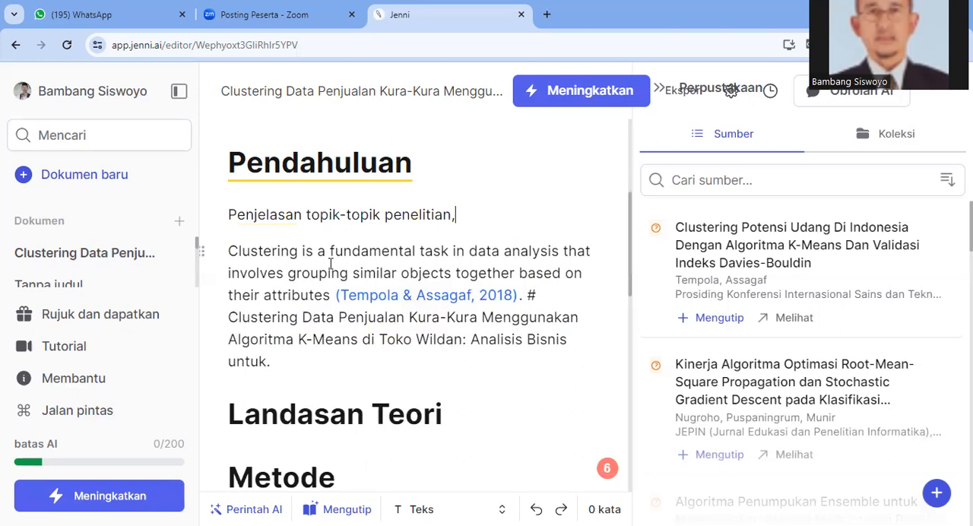
pyautogui.write('# "')
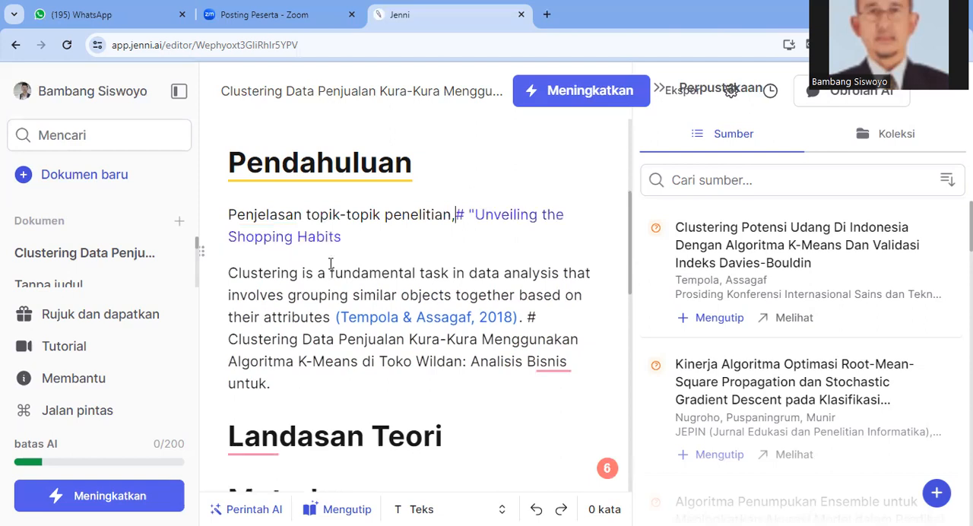
pyautogui.write(' Per')
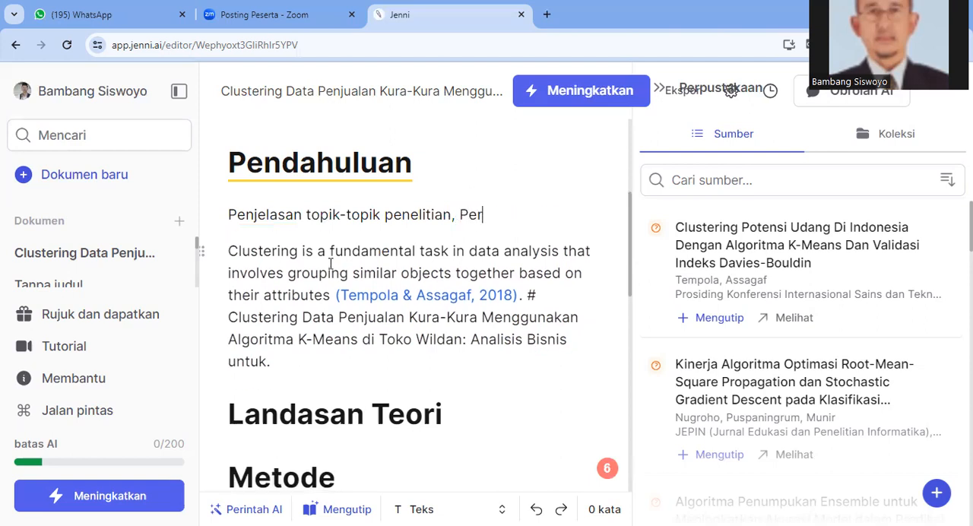
pyautogui.write('masl')
# Continue the new introduction line with "Permasalahan,", leaving the AI suggestion out
pyautogui.press('BackSpace')
pyautogui.write('alahan,')
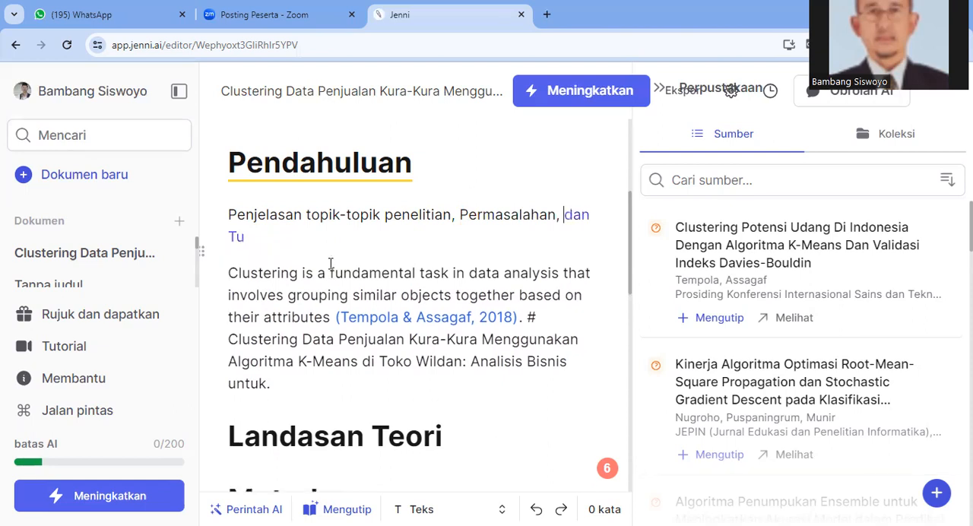
# Add "alternatif penyelesaian masalah" to the line of introduction topics after "Permasalahan,"
pyautogui.write('a')
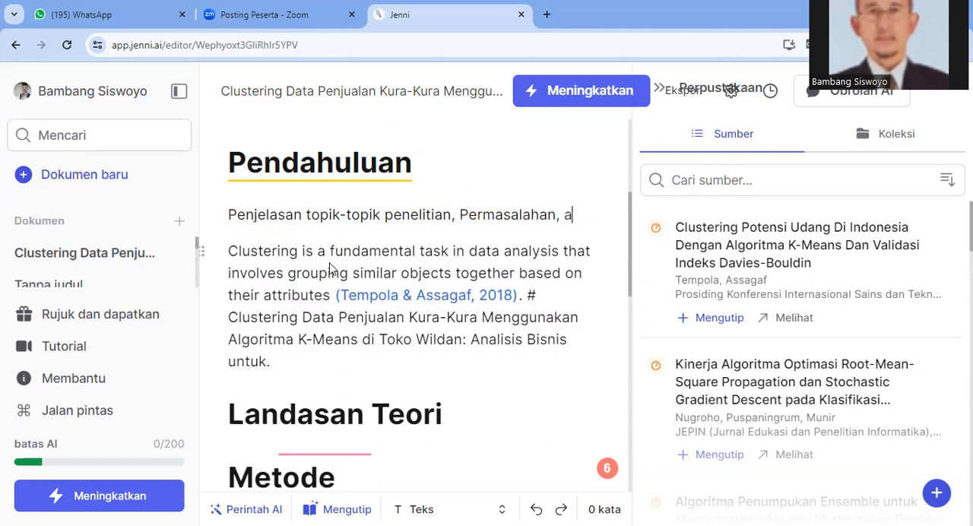
pyautogui.write('lter')
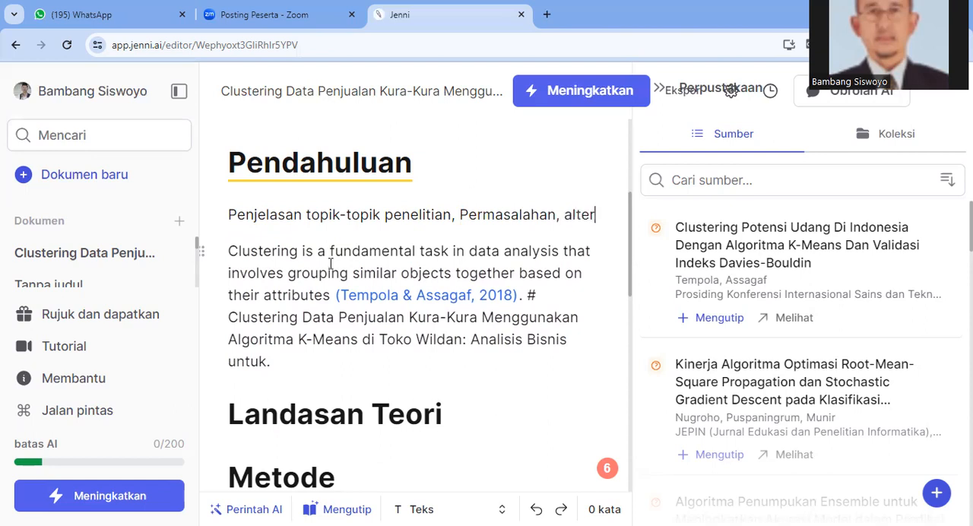
pyautogui.write('natif penye')
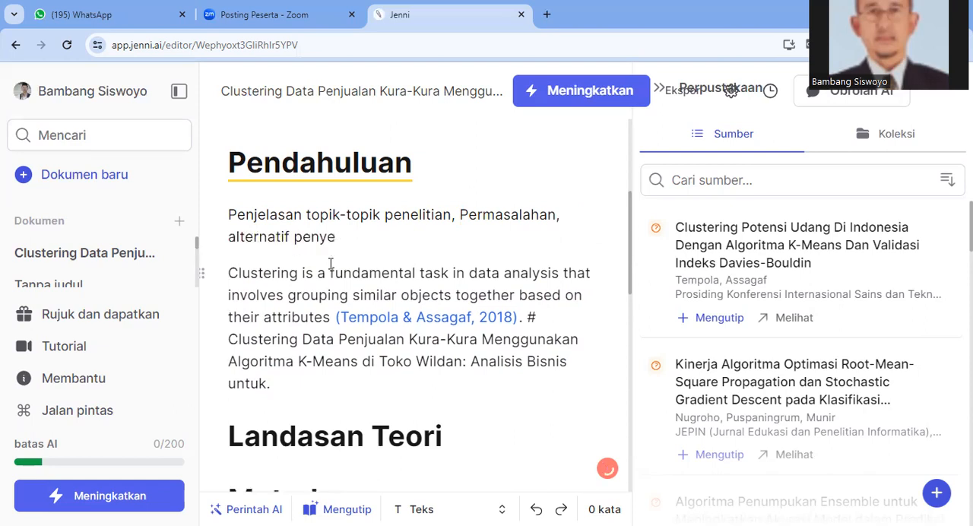
pyautogui.write('lesaian masalah')
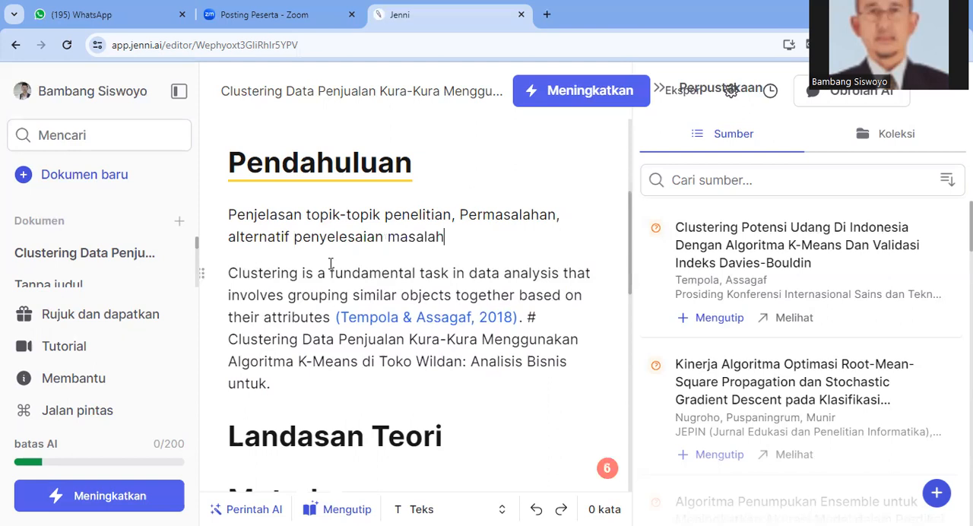
pyautogui.write(',')
# Append ", novelty," to the end of the introduction topics line
pyautogui.write('novelty,')
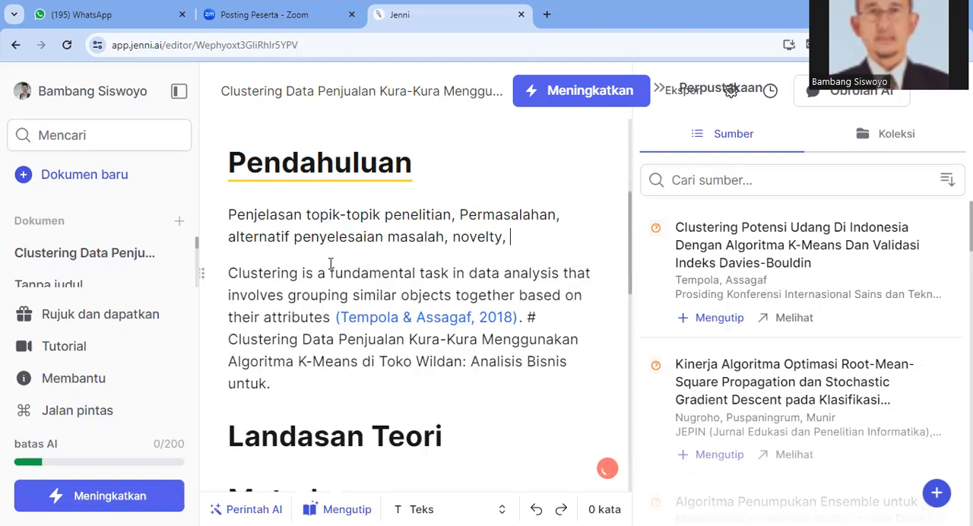
# Insert "gap analysis," directly before "novelty," in the introduction topics line
pyautogui.press('Left')
pyautogui.press('Left')
pyautogui.press('Left')
pyautogui.press('Left')
pyautogui.hotkey('ctrl', 'Left')
pyautogui.write('gap')
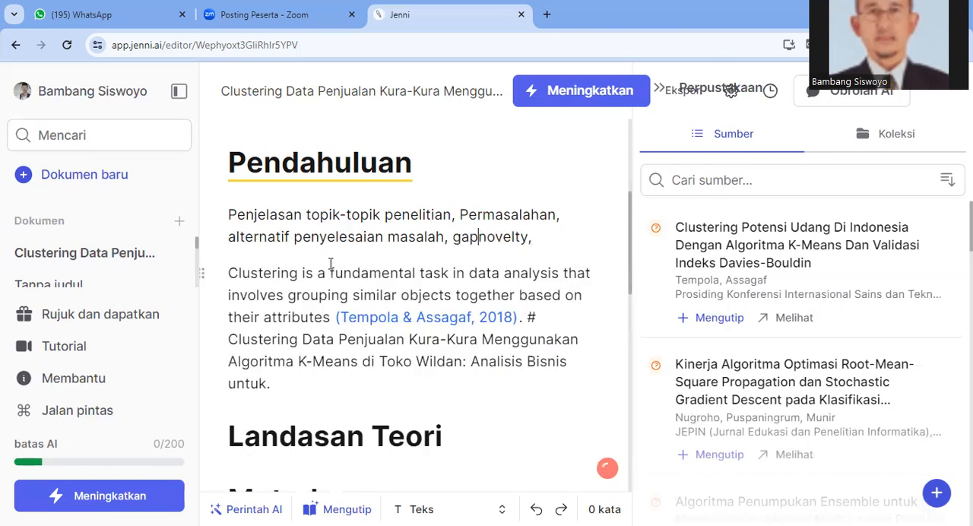
pyautogui.write(' ana')
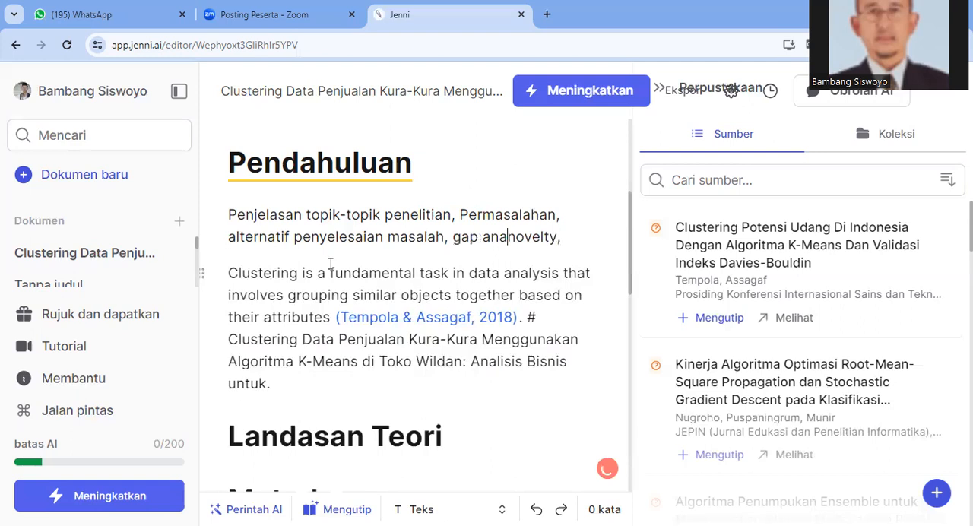
pyautogui.write('lysis,')
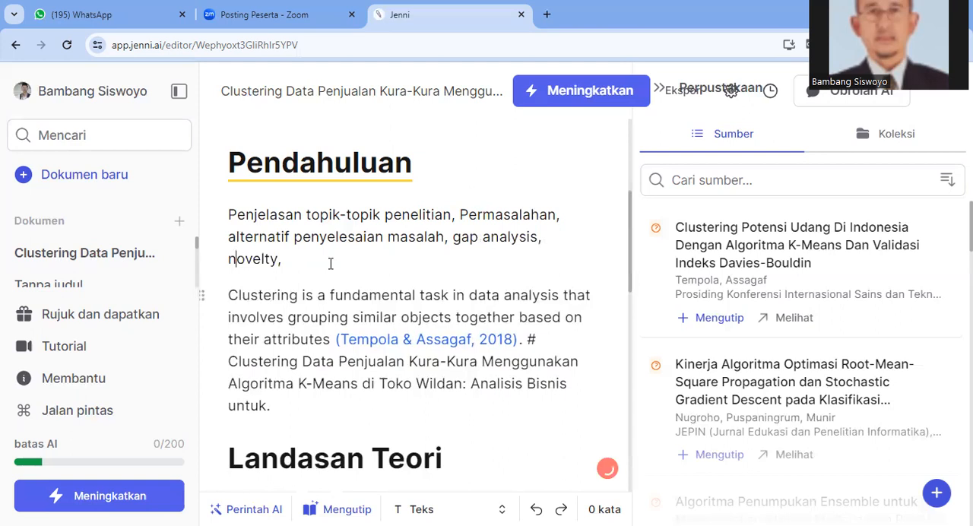
# Append "tujuan penelitian, urgensi." to the end of the introduction topics line after "novelty,"
pyautogui.click(331, 263)
pyautogui.write('tujuan penelitian,')
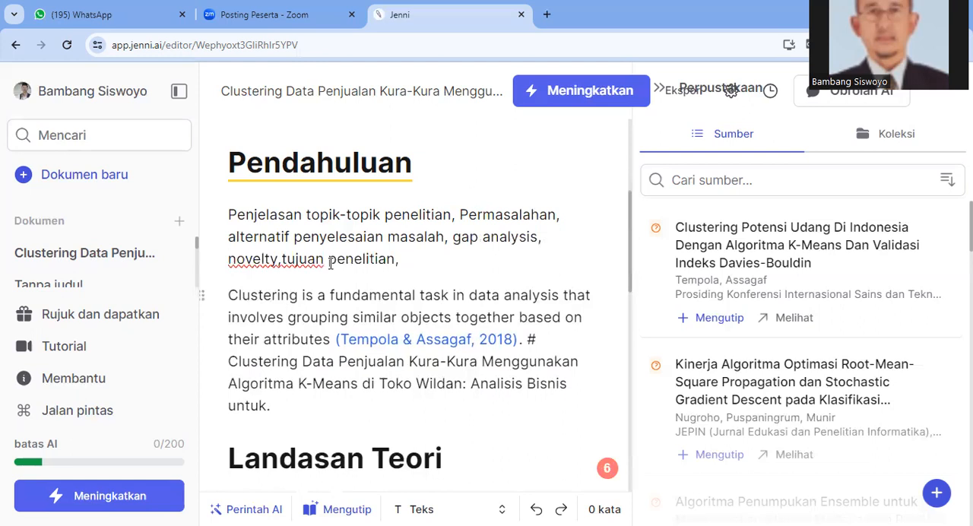
pyautogui.write('urgensi')
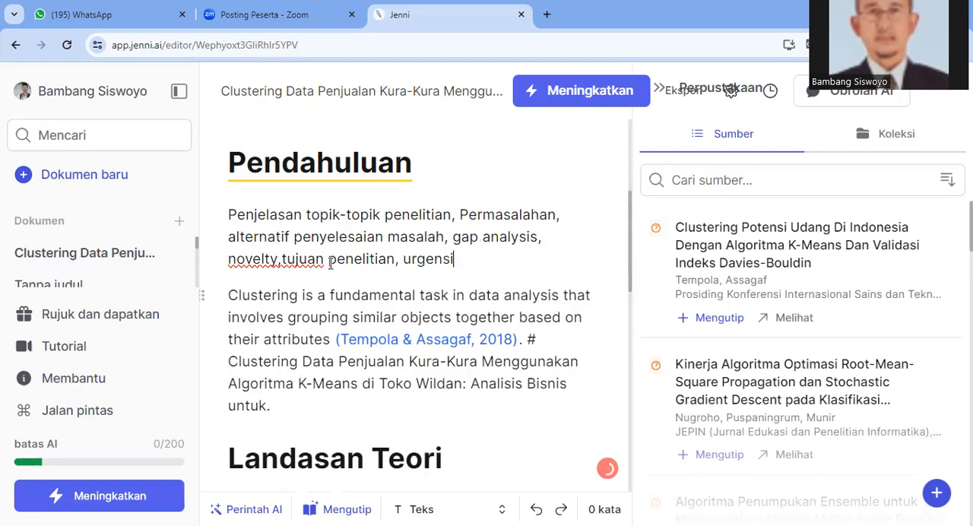
pyautogui.write('.')
# Copy the complete introduction topics paragraph, from "Penjelasan topik-topik penelitian" through "urgensi."
pyautogui.click(230, 214)
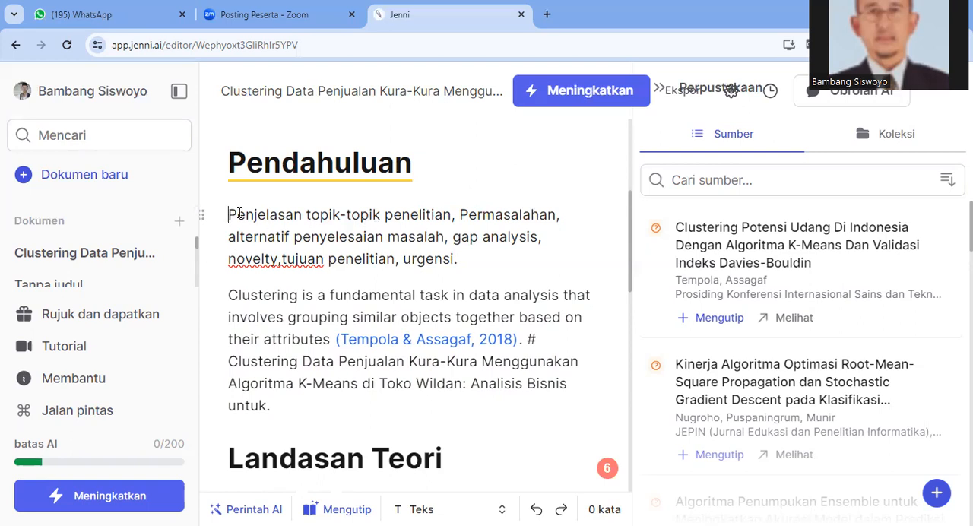
pyautogui.tripleClick(366, 231)
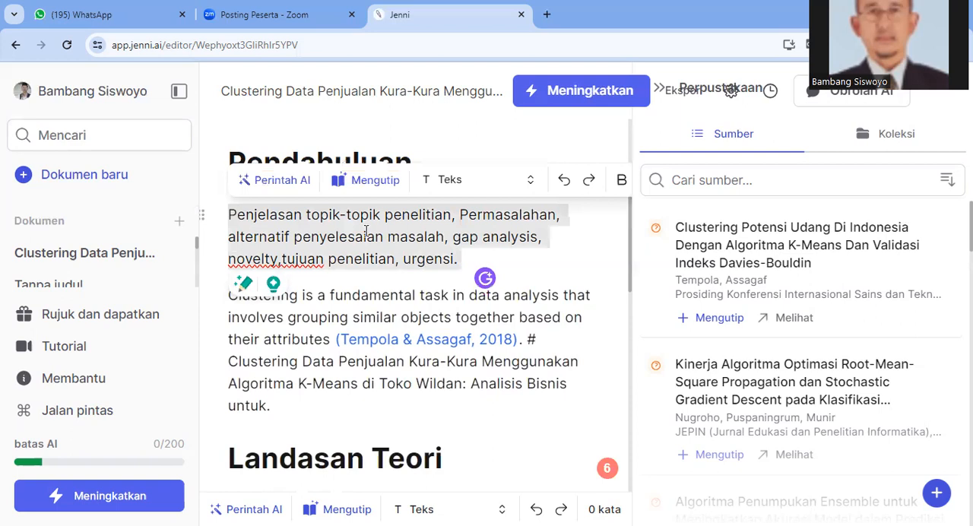
pyautogui.rightClick(459, 311)
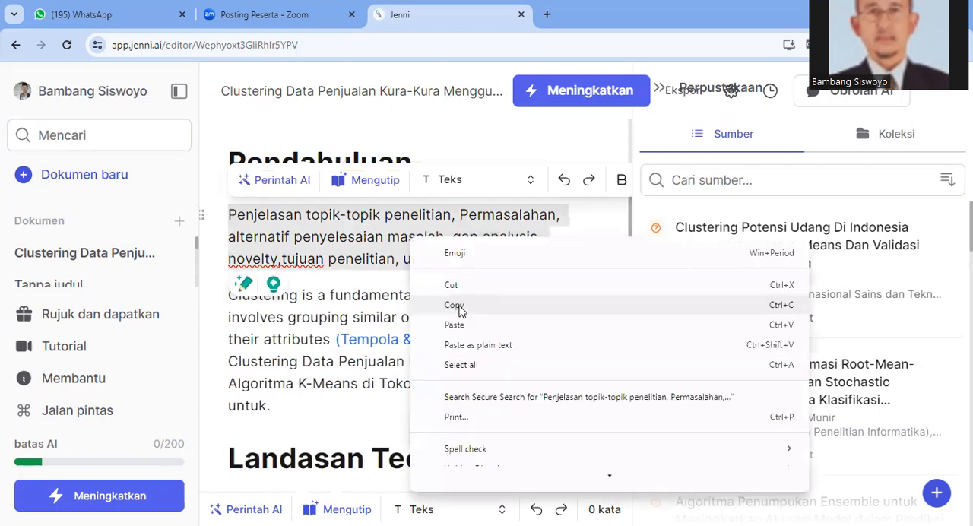
pyautogui.click(454, 305)
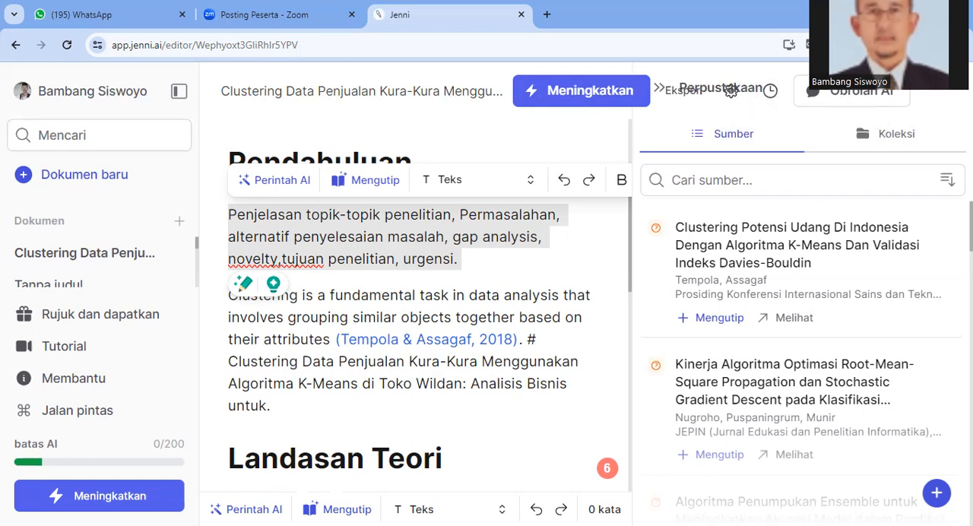
# Switch the page translation from Indonesian back to English and dismiss the translation options
pyautogui.click(695, 76)
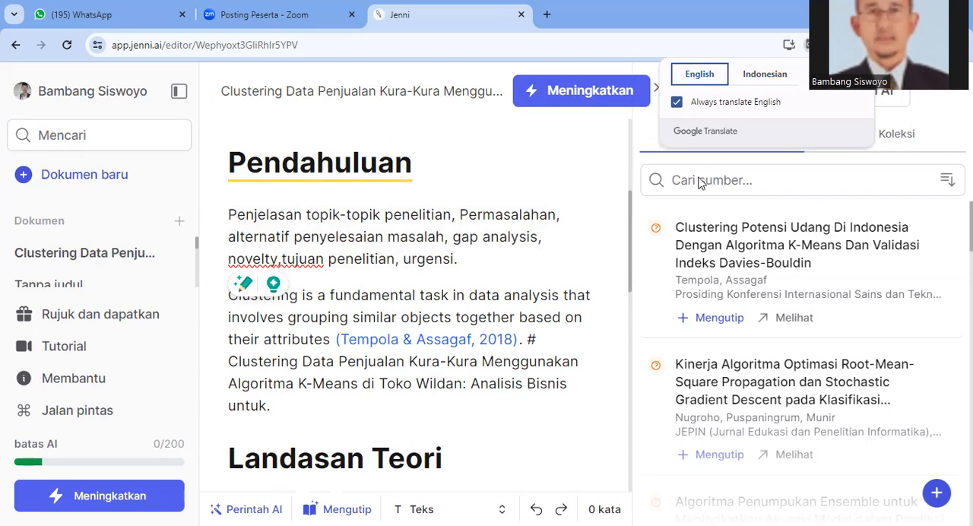
pyautogui.click(592, 174)
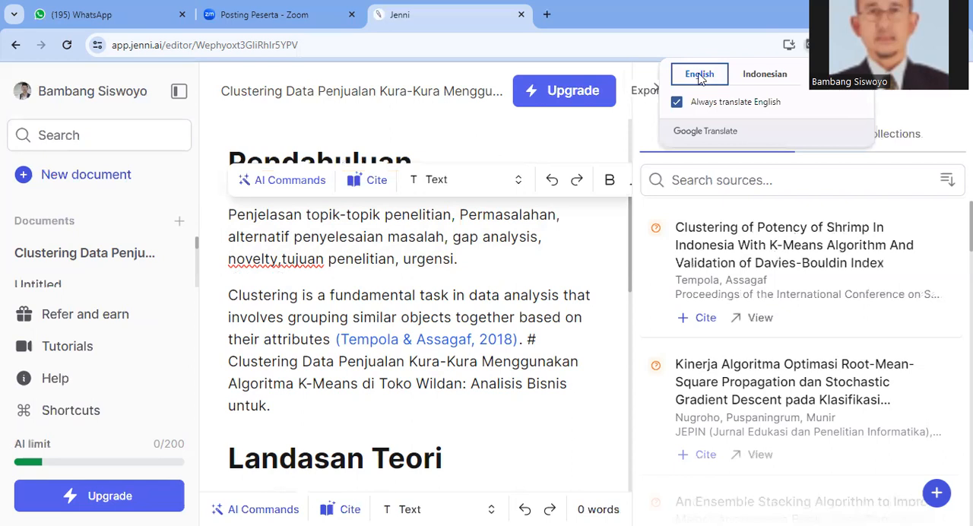
pyautogui.click(602, 140)
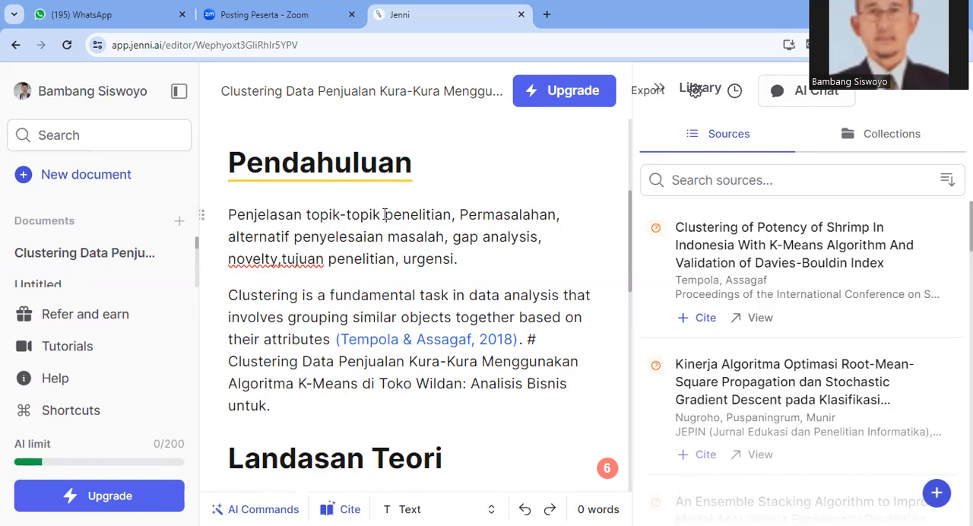
# Open the AI chat and start a question with "Anda sebagia seorang"
pyautogui.click(805, 93)
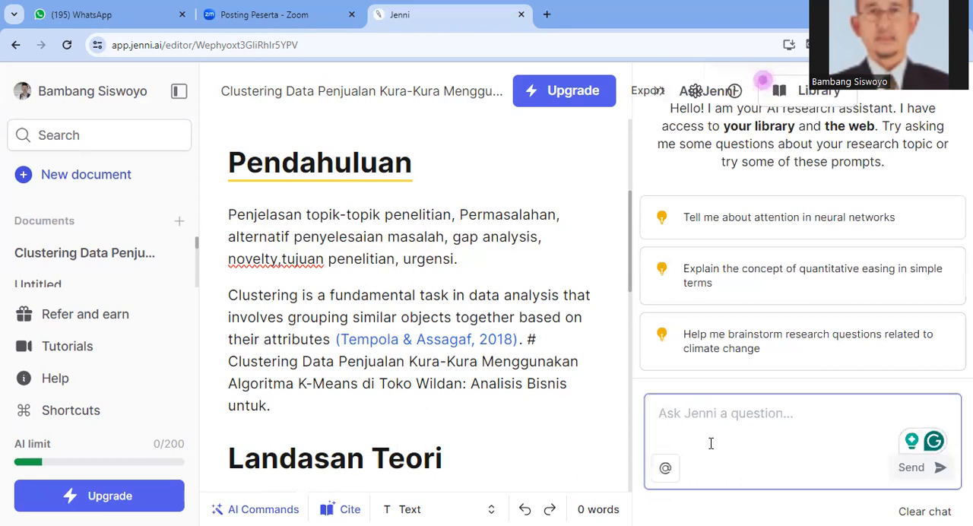
pyautogui.write('A')
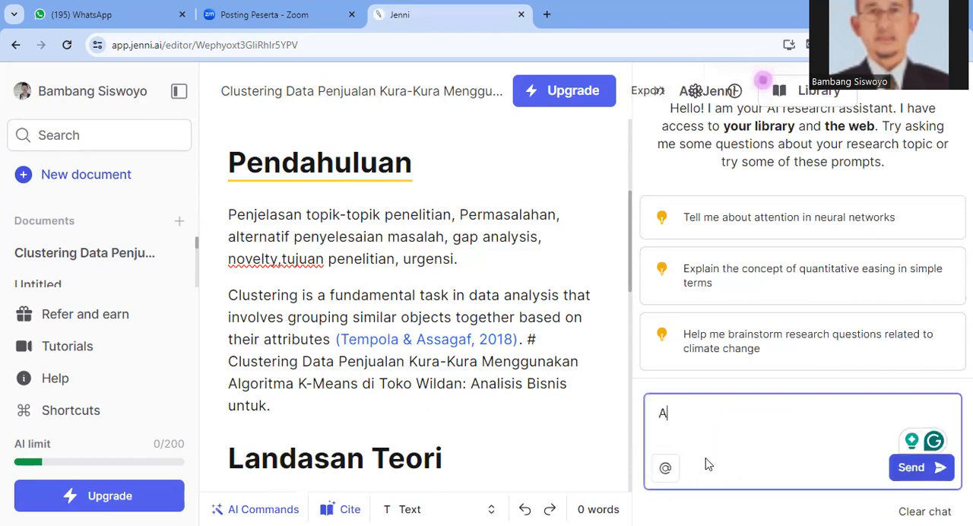
pyautogui.write('nda se')
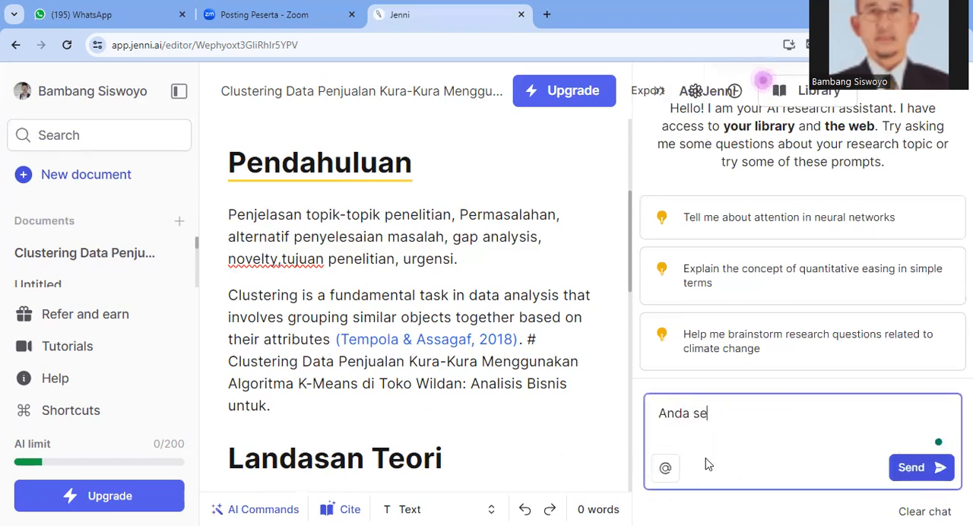
pyautogui.write('bagia so')
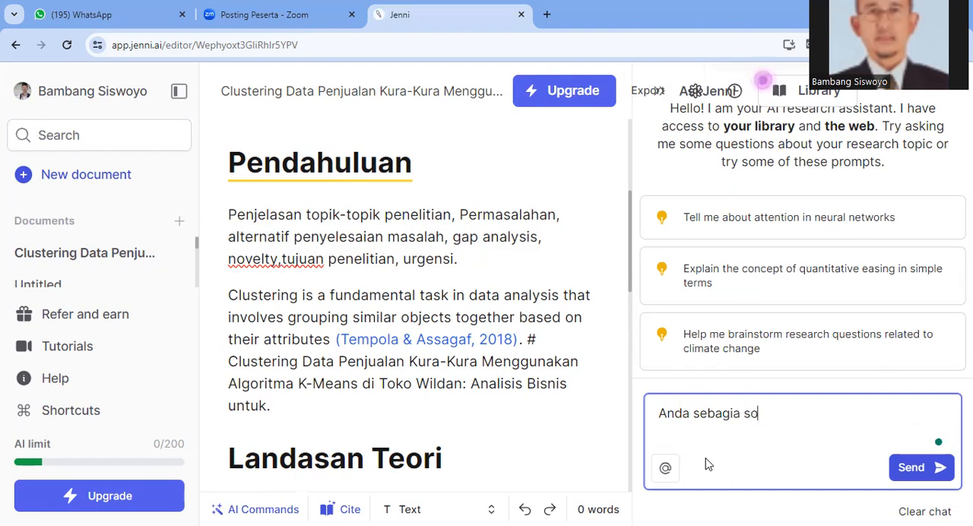
pyautogui.press('BackSpace')
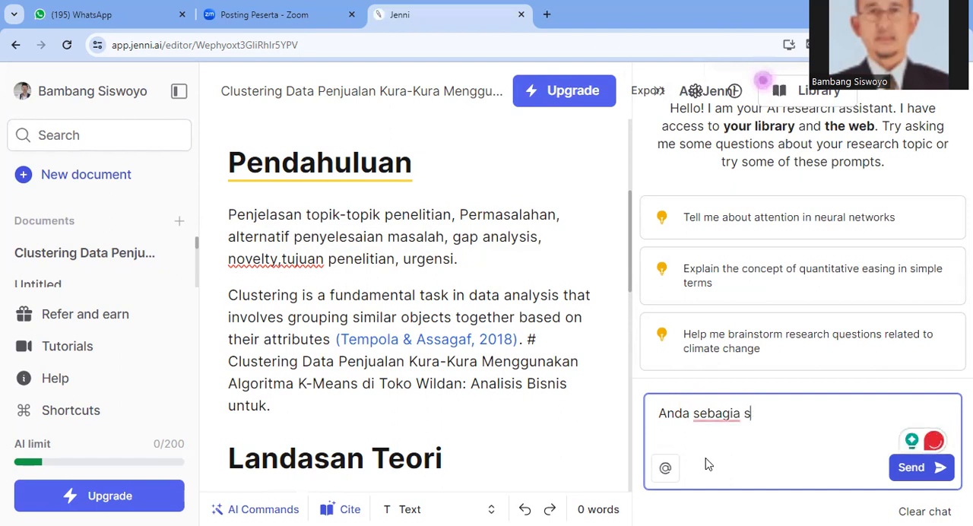
pyautogui.write('eorang ')
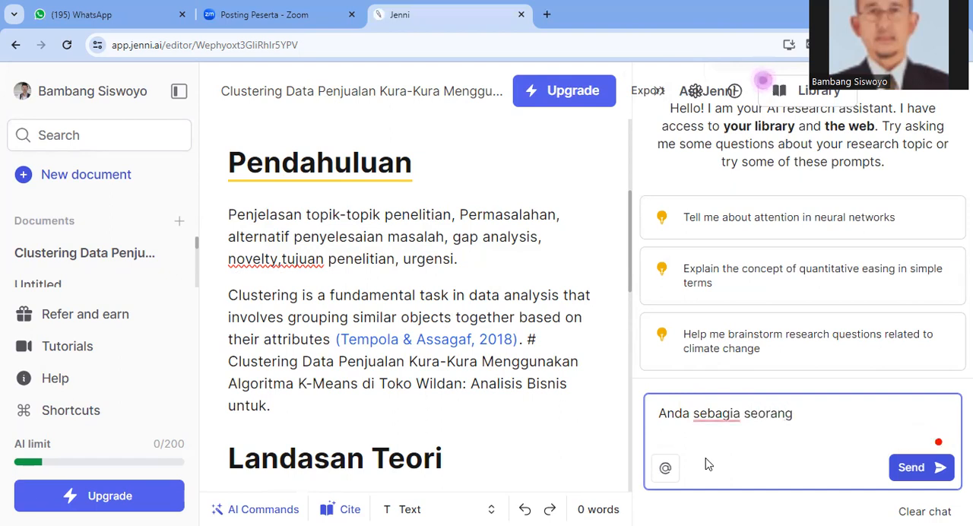
pyautogui.write('Author')
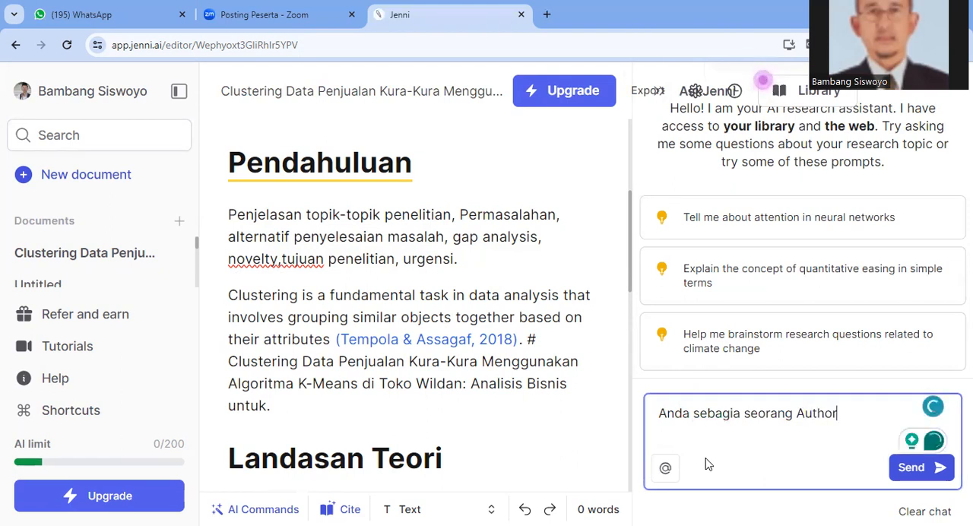
pyautogui.write(' yang b')
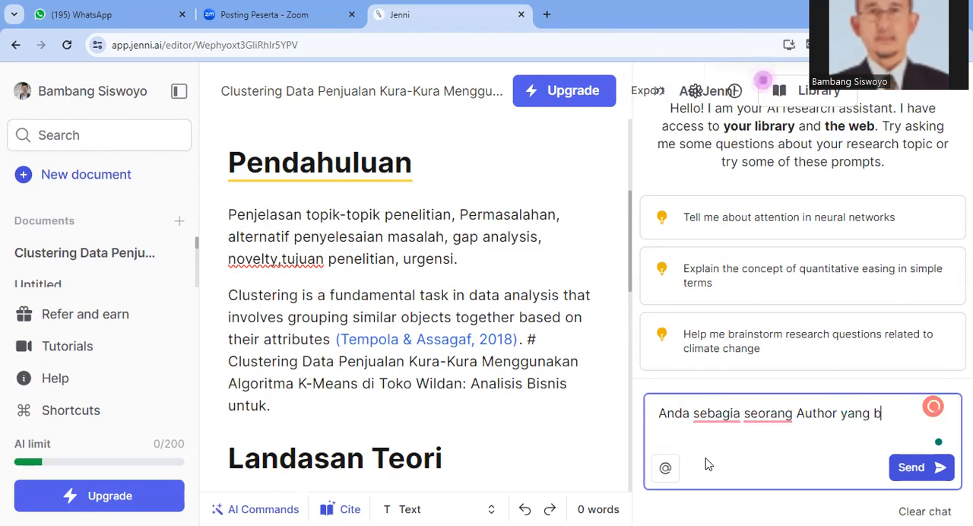
pyautogui.write('erpengalaman')
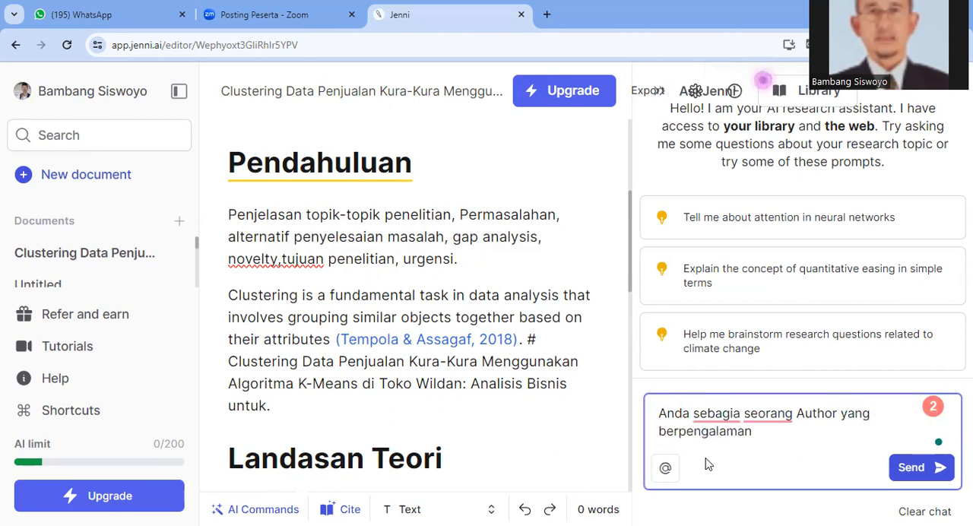
pyautogui.write(',')
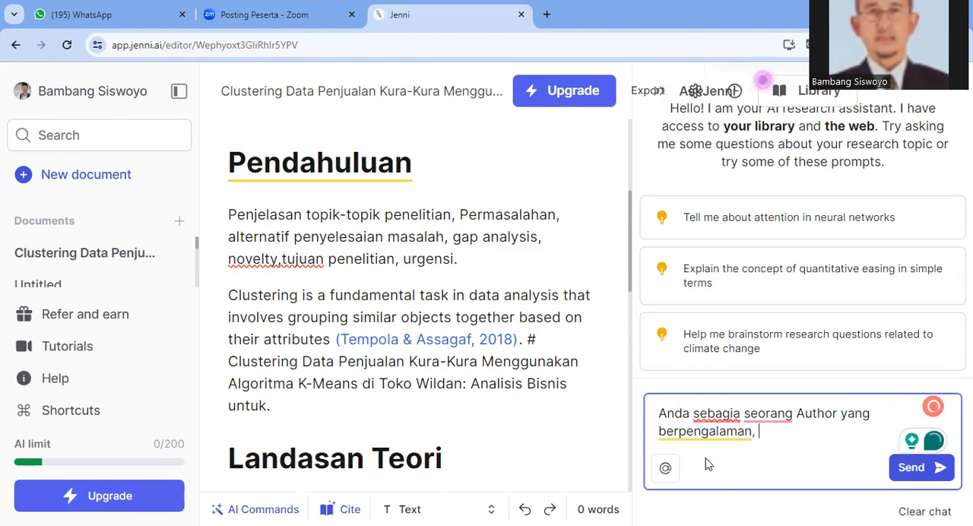
pyautogui.hotkey('ctrl', 'Home')
pyautogui.write('t')
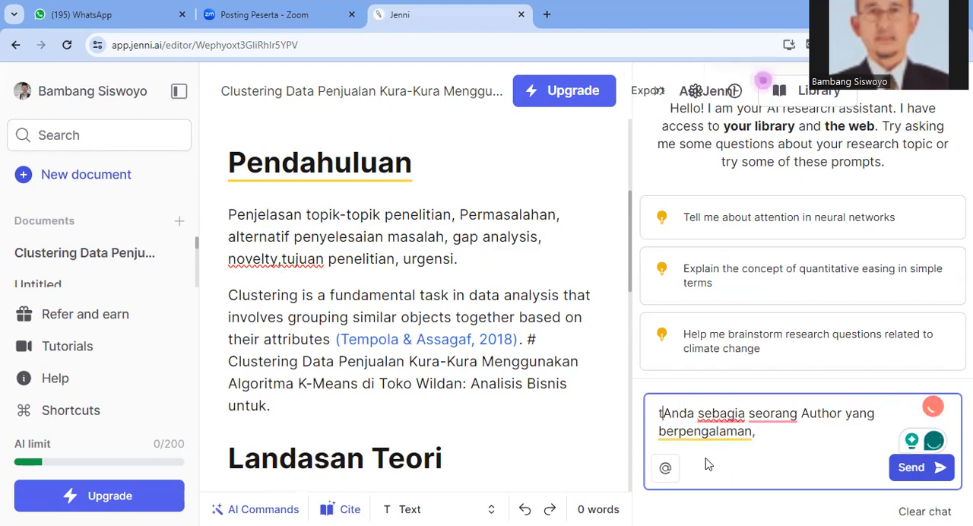
pyautogui.press('BackSpace')
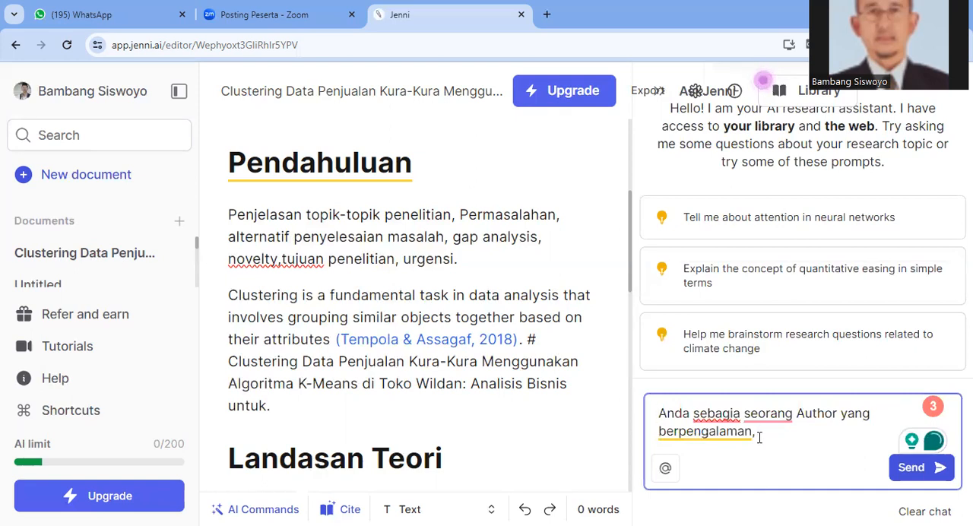
pyautogui.press('BackSpace')
pyautogui.write(', tolo')
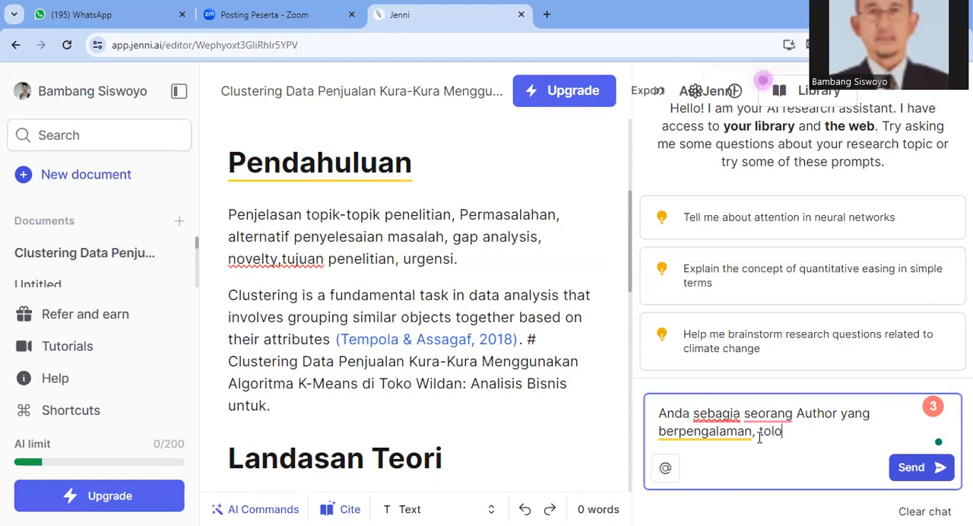
pyautogui.write('ng buatkan')
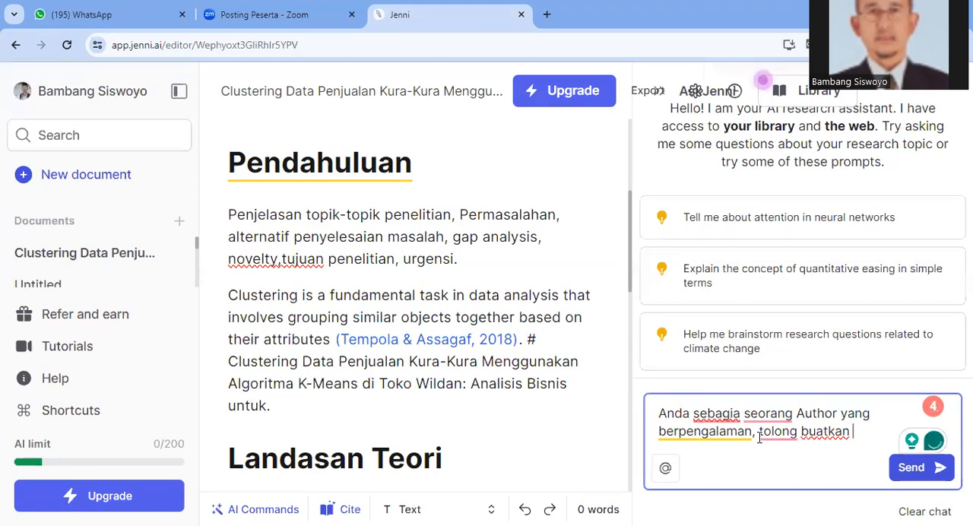
# Add the request "tolong buatkan Bab Pendahuluan" to the AI chat question after "berpengalaman,"
pyautogui.write('Bab Pendda')
pyautogui.press('BackSpace')
pyautogui.press('BackSpace')
pyautogui.write('ahulu')
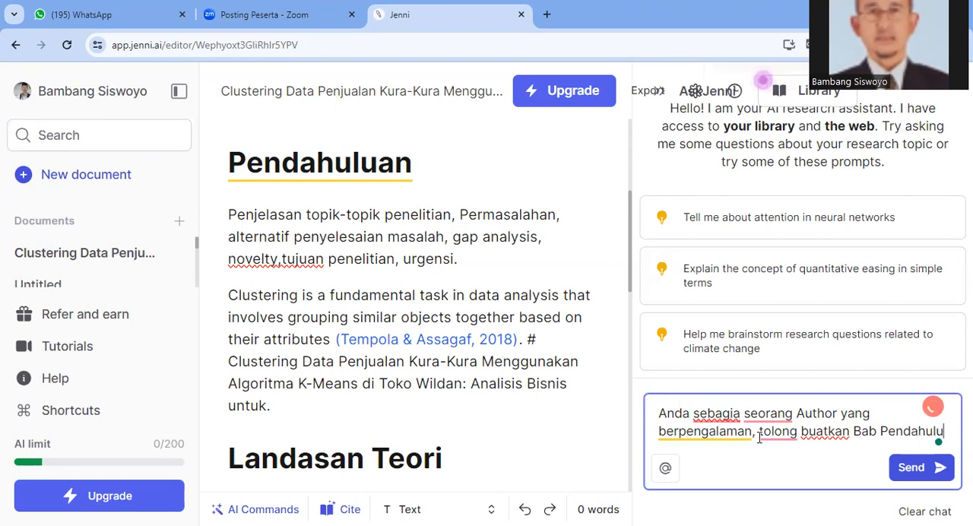
pyautogui.write('an')
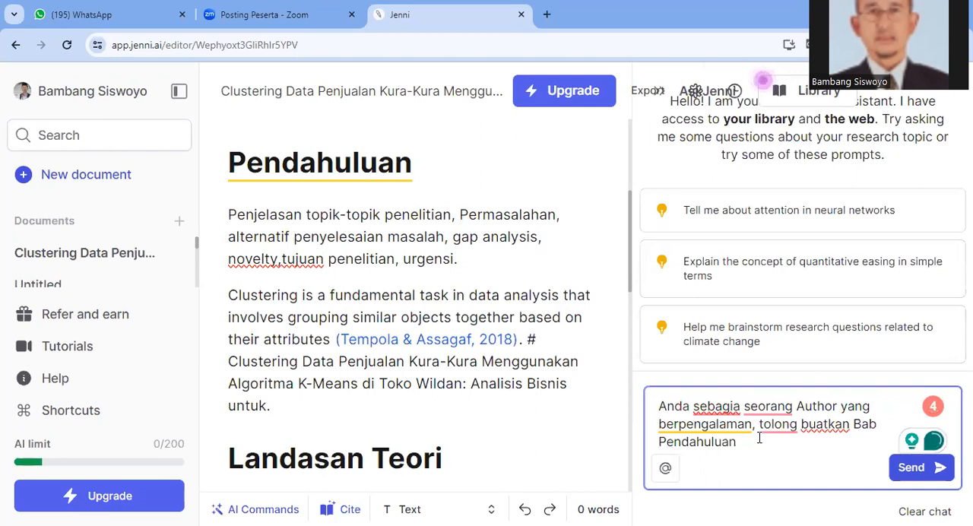
pyautogui.write(' dengan')
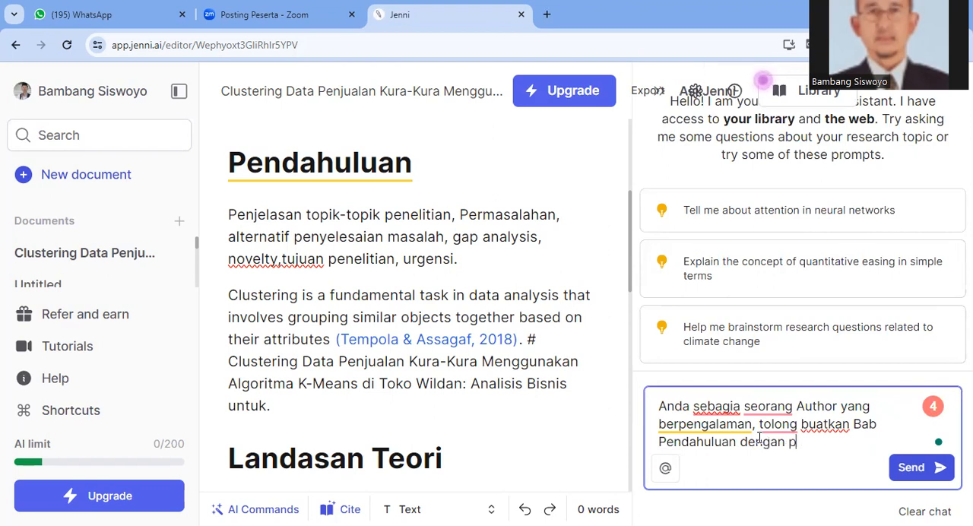
pyautogui.write(' pok')
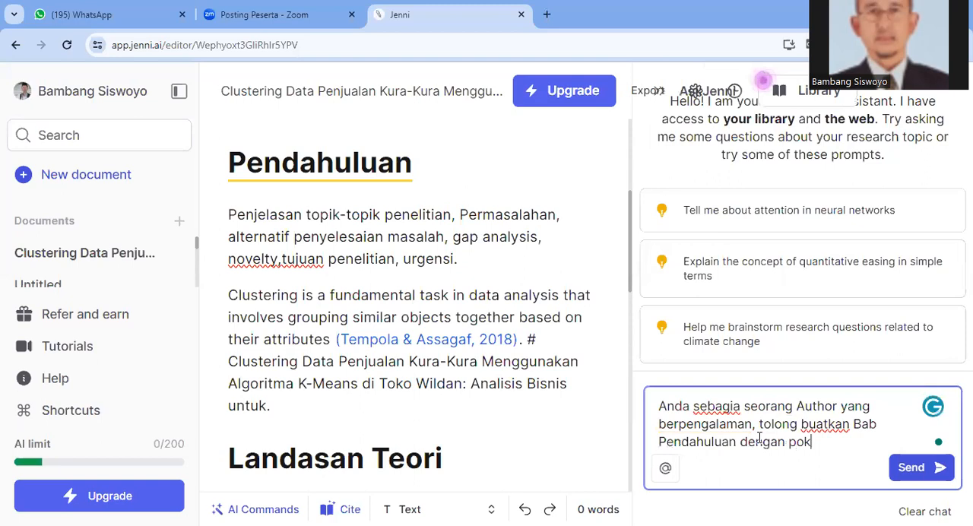
pyautogui.write('ok bahas')
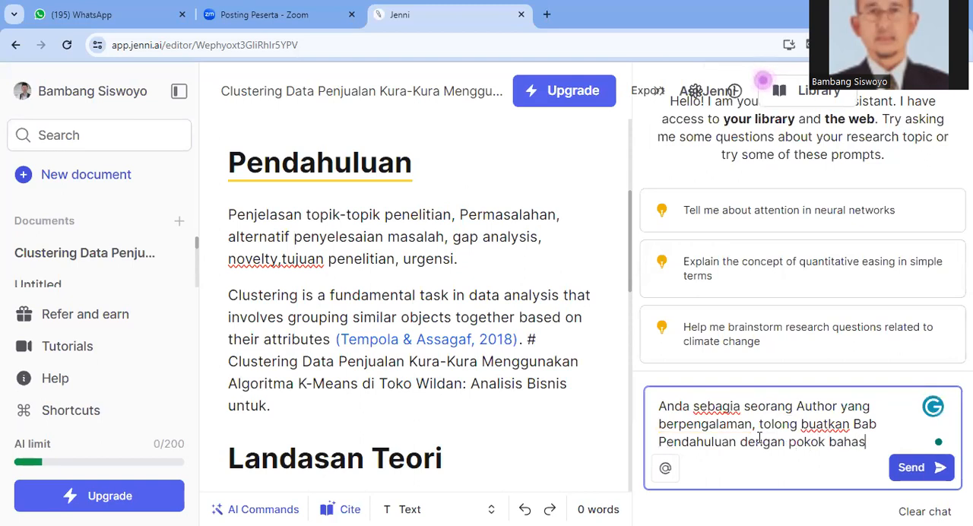
pyautogui.write('an sebagai berik')
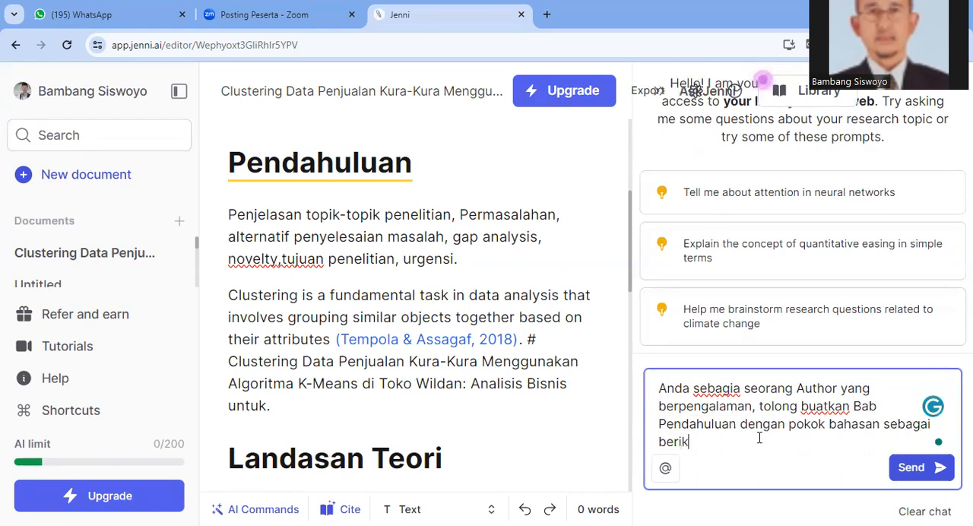
pyautogui.write('ut :')
# Paste the copied topics at the end of the chat request and send it, stopping the answer within the "Tujuan dari penelitian ini" paragraph
pyautogui.write('Penjelasan topik-topik penelitian, Permasalahan, alternatif penyelesaian masalah, gap analysis, novelty,tujuan penelitian, urgensi.')
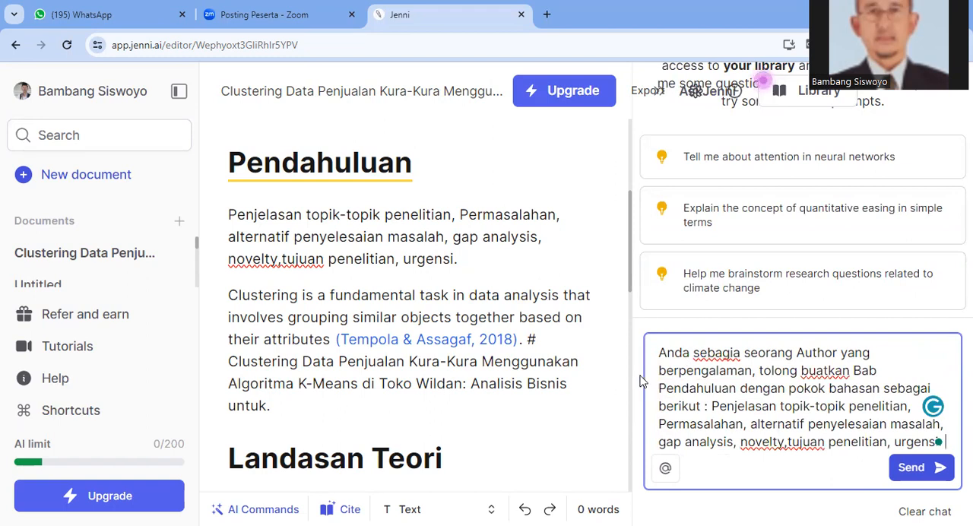
pyautogui.click(941, 467)
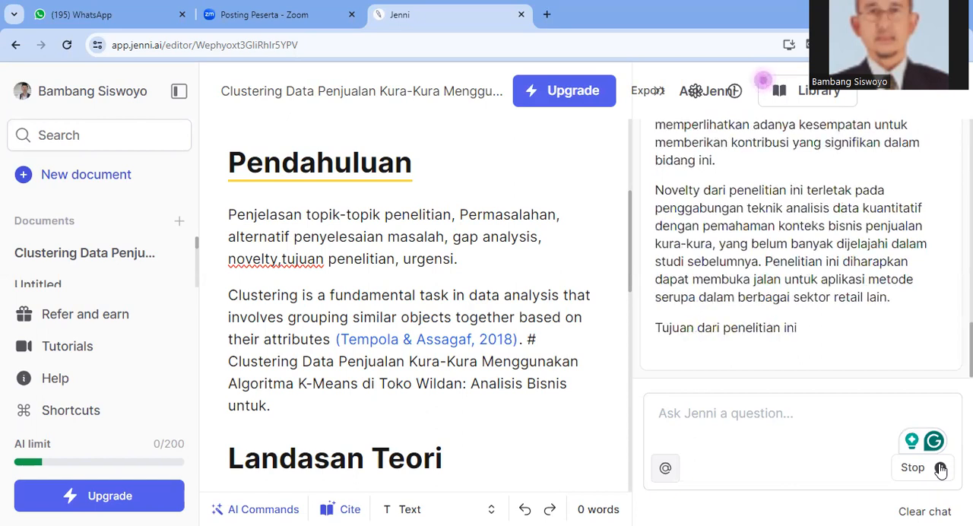
pyautogui.click(941, 468)
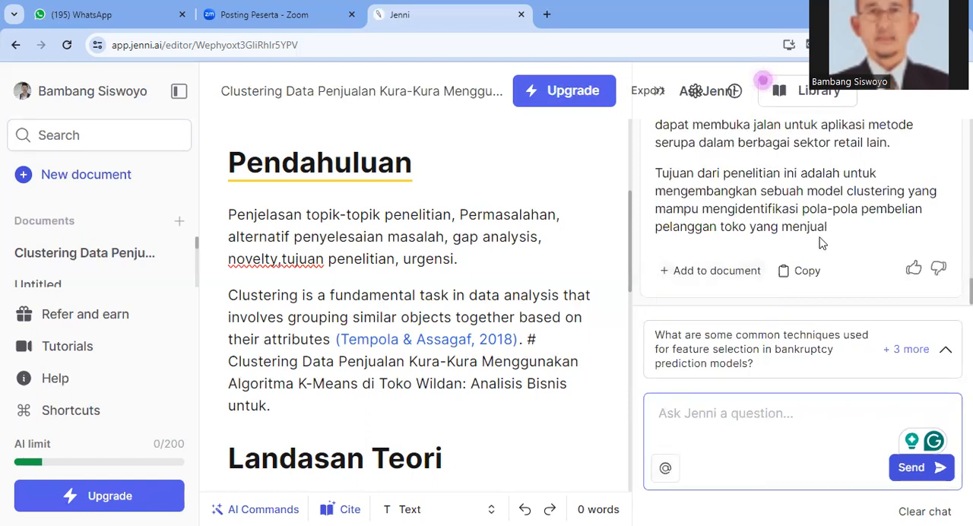
# Copy the generated Pendahuluan text in the chat answer, from "Penelitian ini berfokus" through "toko yang menjual"
pyautogui.moveTo(832, 235); pyautogui.dragTo(674, 161)
pyautogui.moveTo(672, 170); pyautogui.dragTo(656, 257)
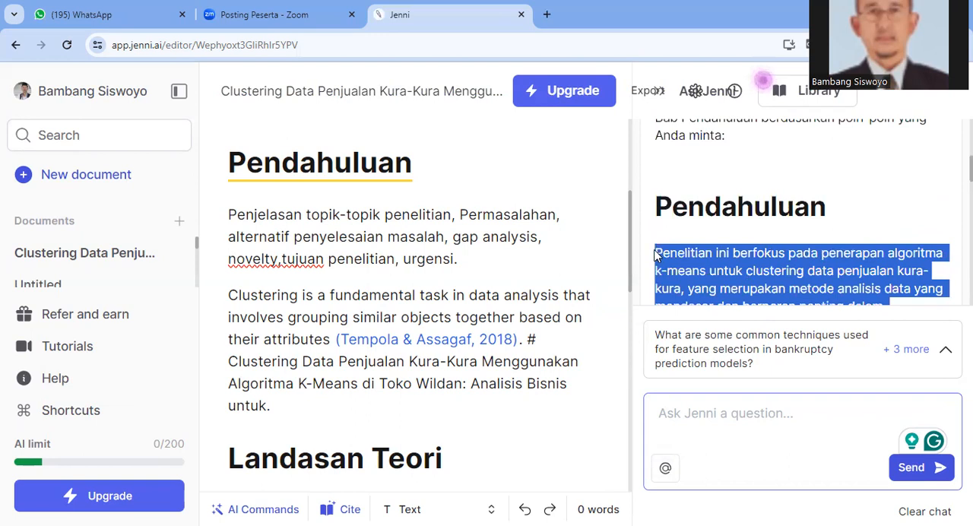
pyautogui.rightClick(694, 274)
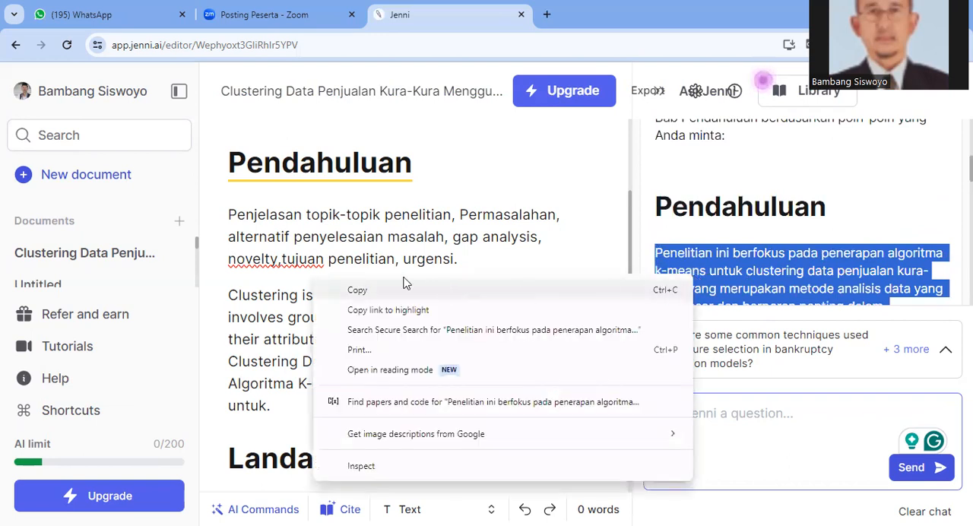
pyautogui.click(362, 294)
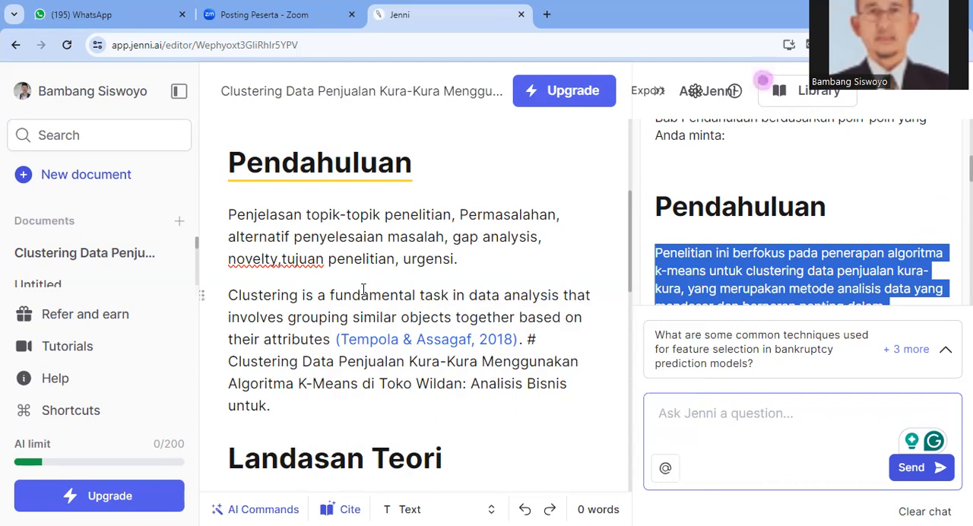
# Delete the topic list and clustering paragraph between the Pendahuluan and Landasan Teori headings, keeping Pendahuluan on its own line
pyautogui.moveTo(228, 215); pyautogui.dragTo(338, 260)
pyautogui.press('BackSpace')
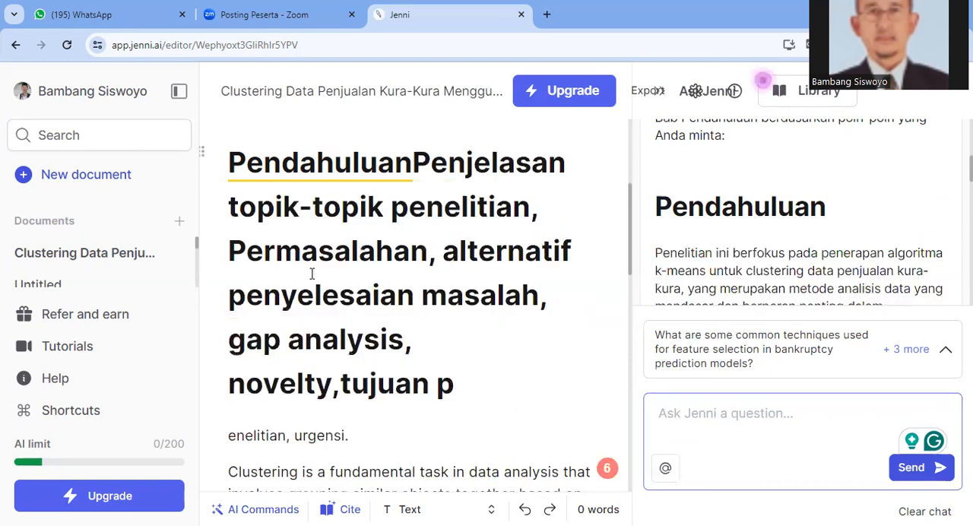
pyautogui.scroll(4, 312, 274)
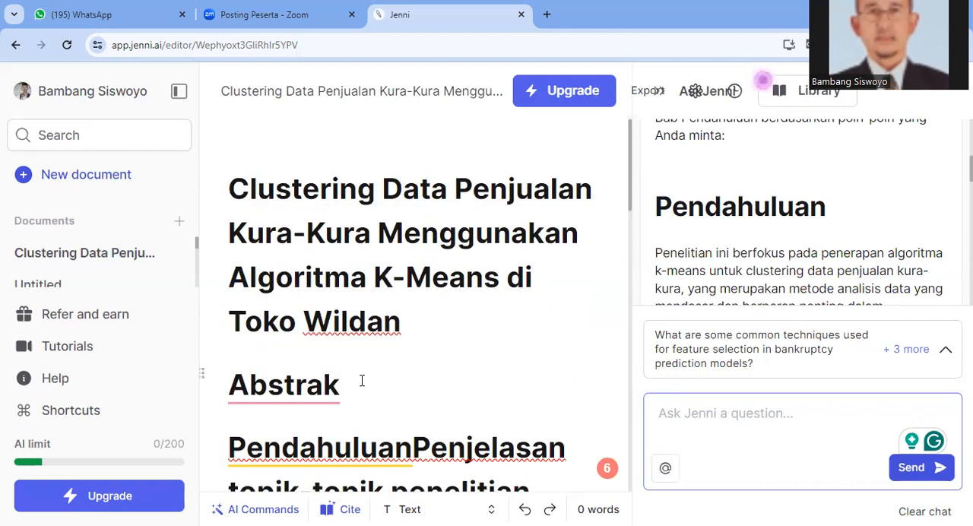
pyautogui.scroll(-3, 362, 380)
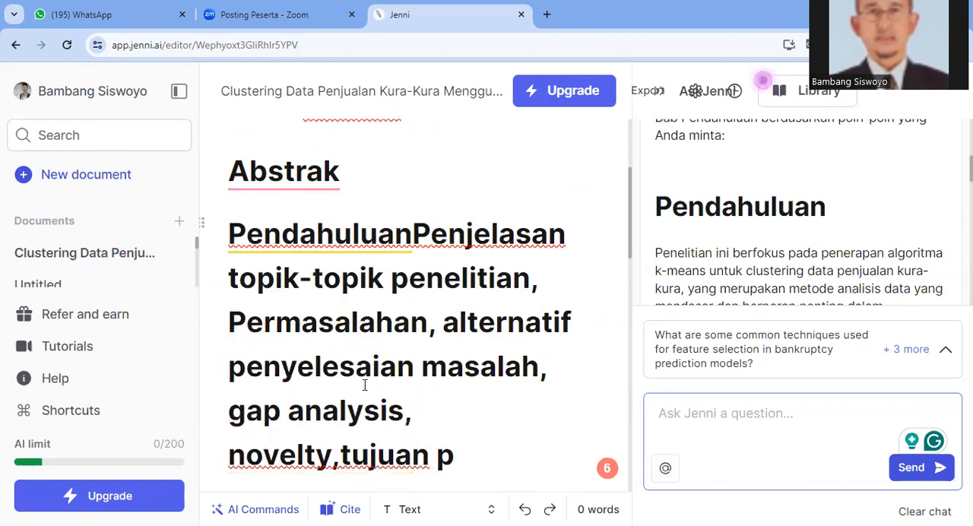
pyautogui.click(414, 235)
pyautogui.press('Return')
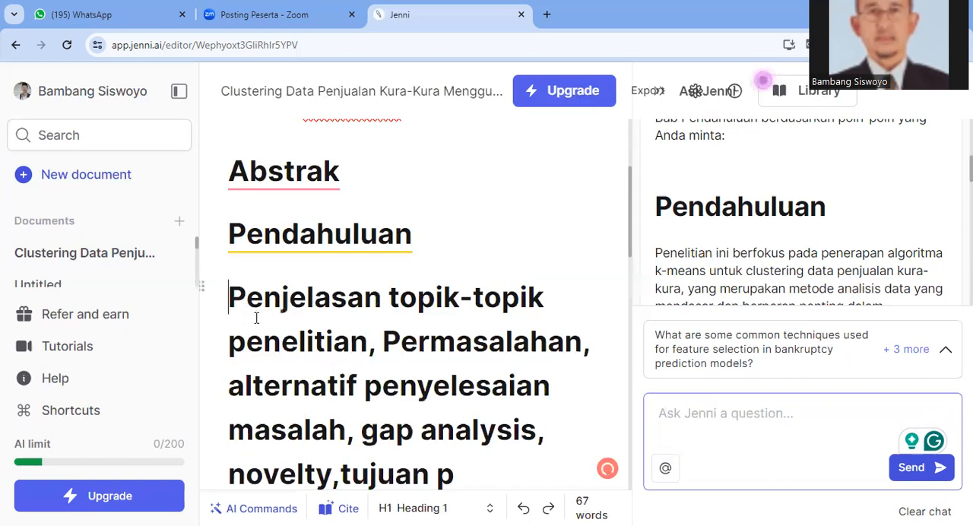
pyautogui.moveTo(232, 297); pyautogui.dragTo(372, 376)
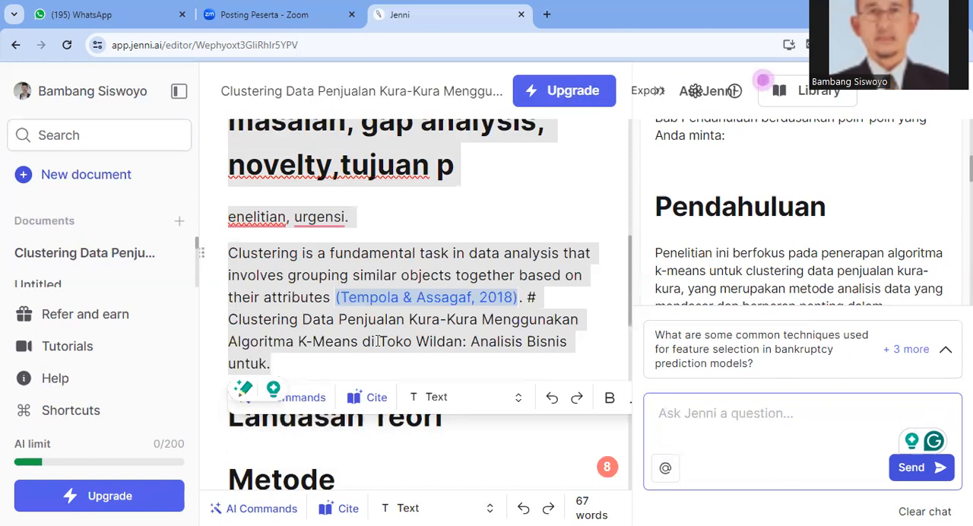
pyautogui.press('BackSpace')
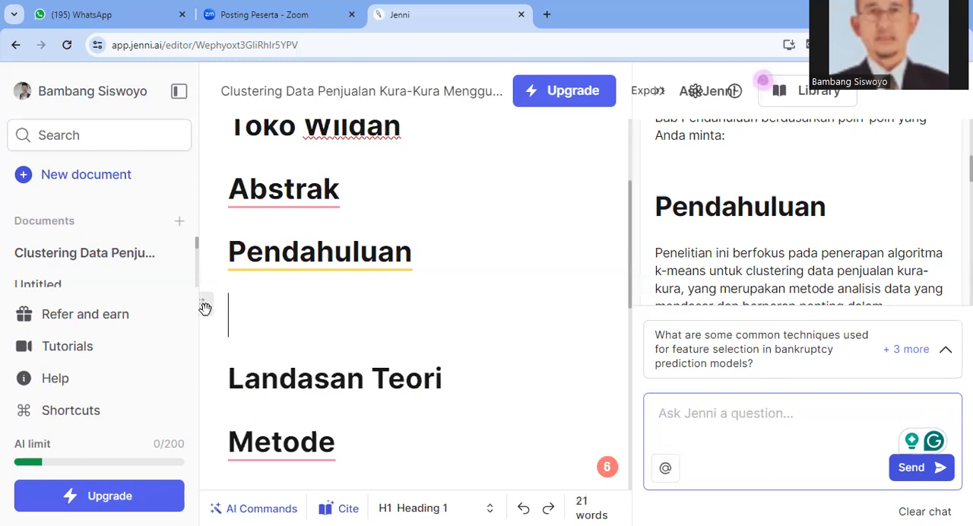
# Change the empty line under Pendahuluan from Heading 1 to Text format and paste the copied introduction there
pyautogui.click(205, 307)
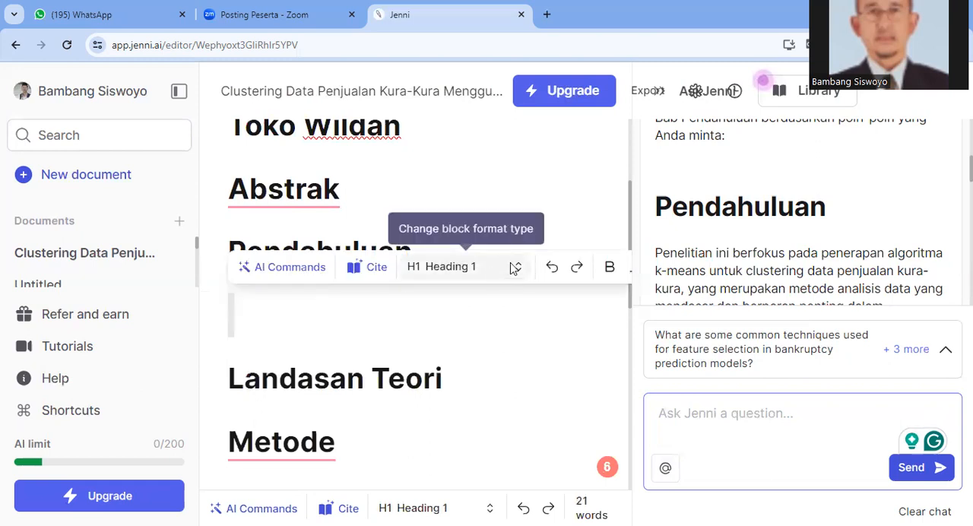
pyautogui.click(430, 268)
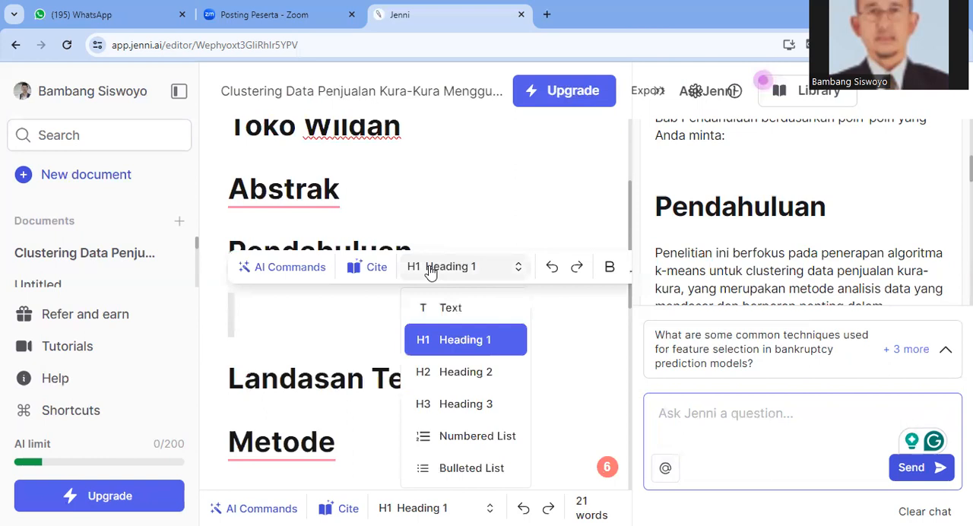
pyautogui.click(450, 310)
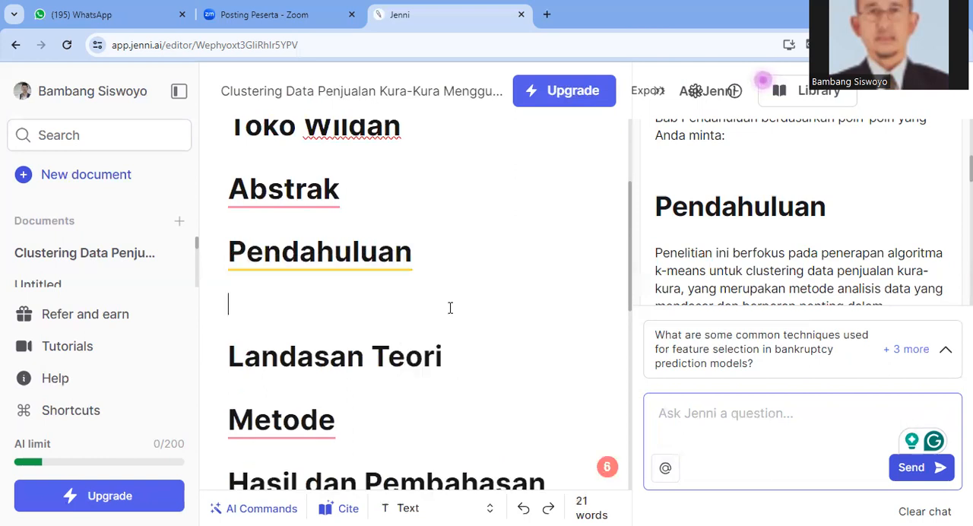
pyautogui.hotkey('ctrl', 'v')
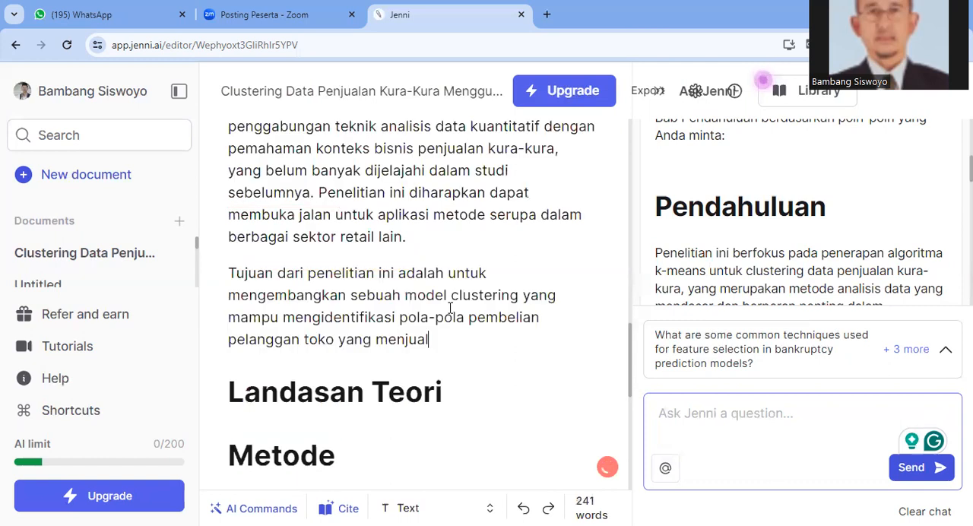
# Review the pasted Pendahuluan paragraphs covering the topic, problem, alternative solution, gap analysis, novelty and research aim
pyautogui.scroll(4, 443, 306)
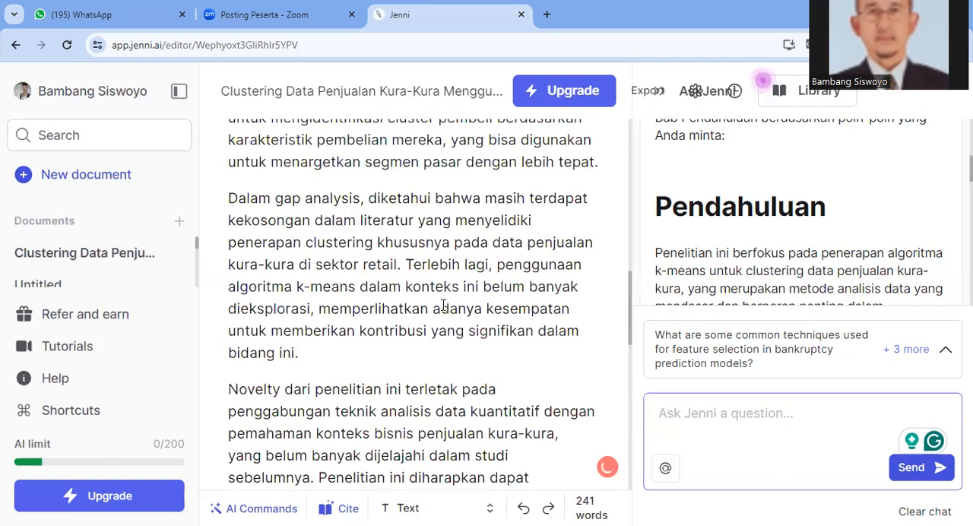
pyautogui.scroll(3, 443, 306)
pyautogui.scroll(8, 428, 302)
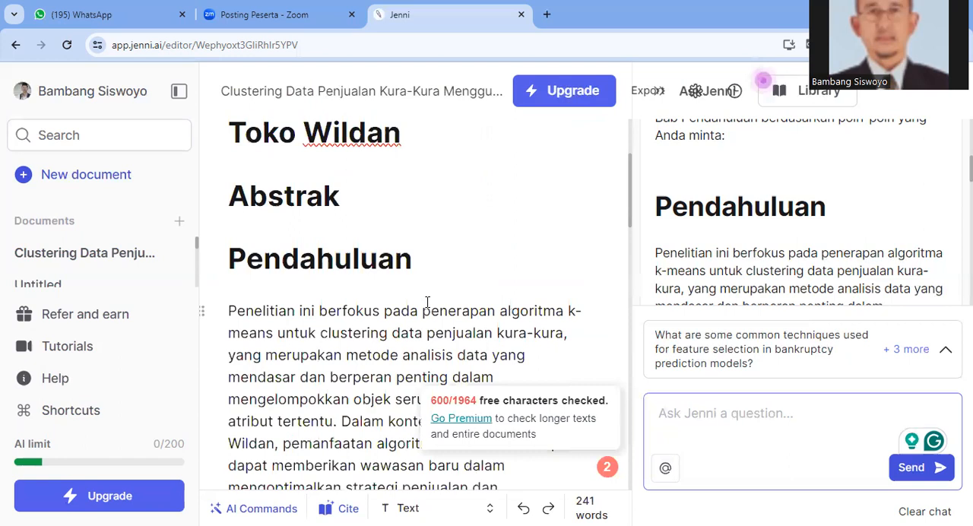
pyautogui.scroll(-1, 429, 301)
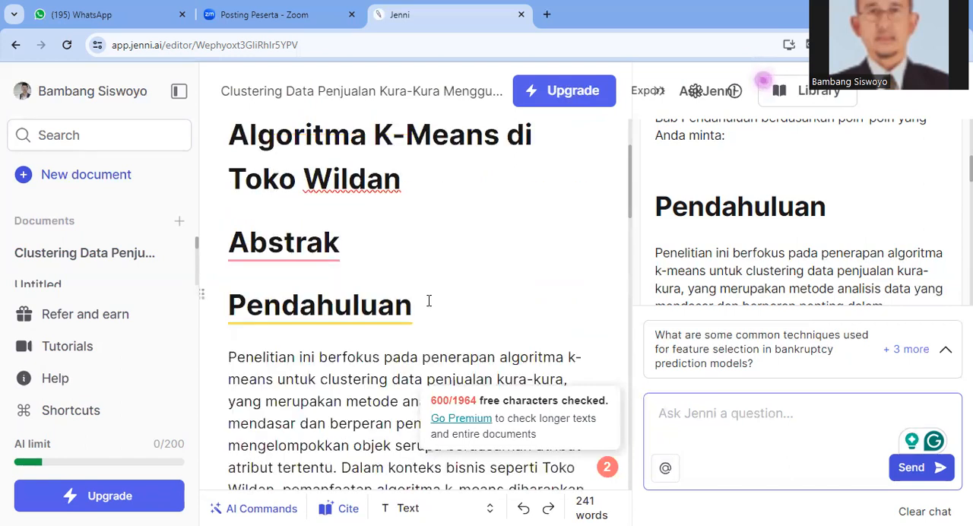
pyautogui.scroll(-3, 429, 302)
pyautogui.scroll(2, 429, 300)
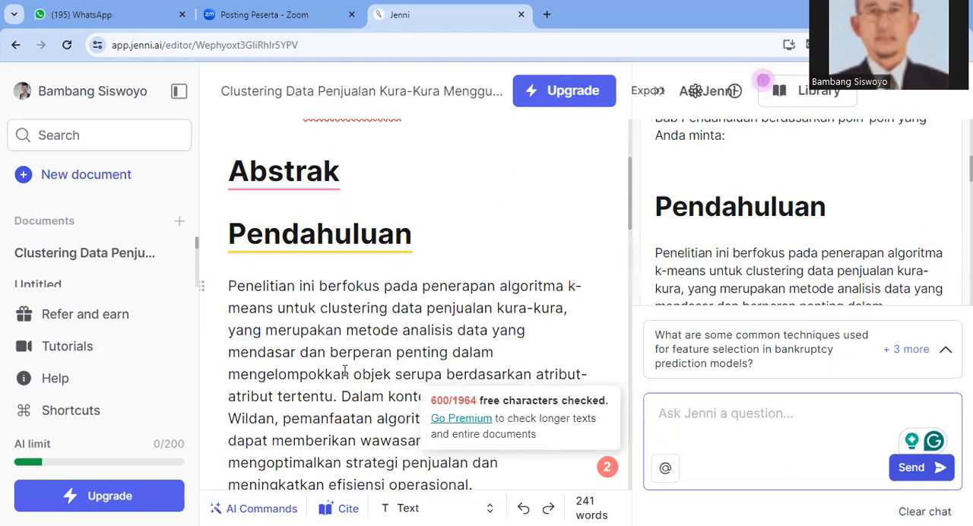
pyautogui.scroll(-1, 346, 371)
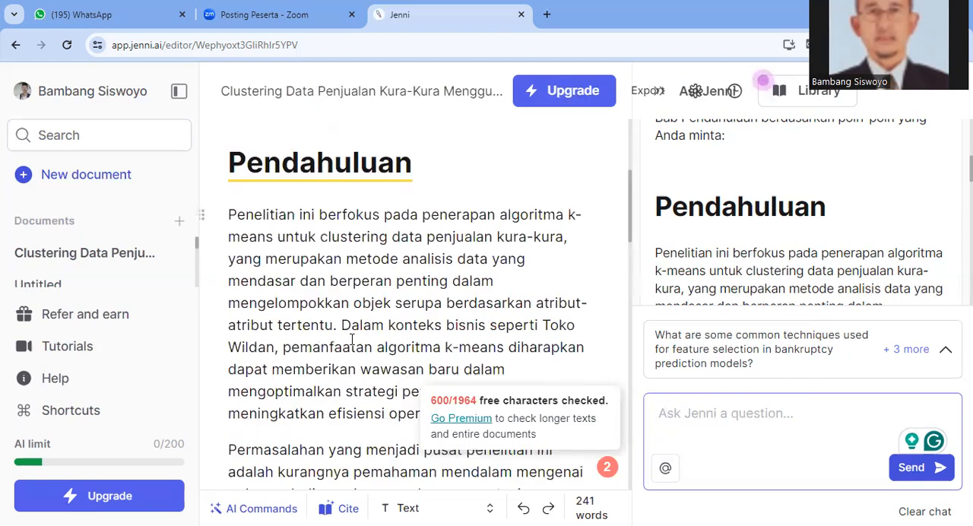
pyautogui.scroll(-1, 352, 339)
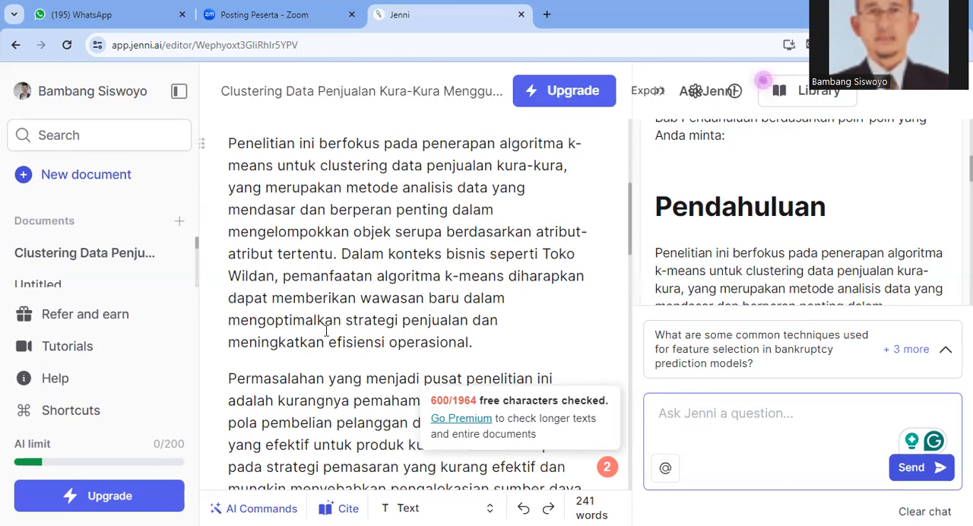
pyautogui.scroll(-1, 336, 314)
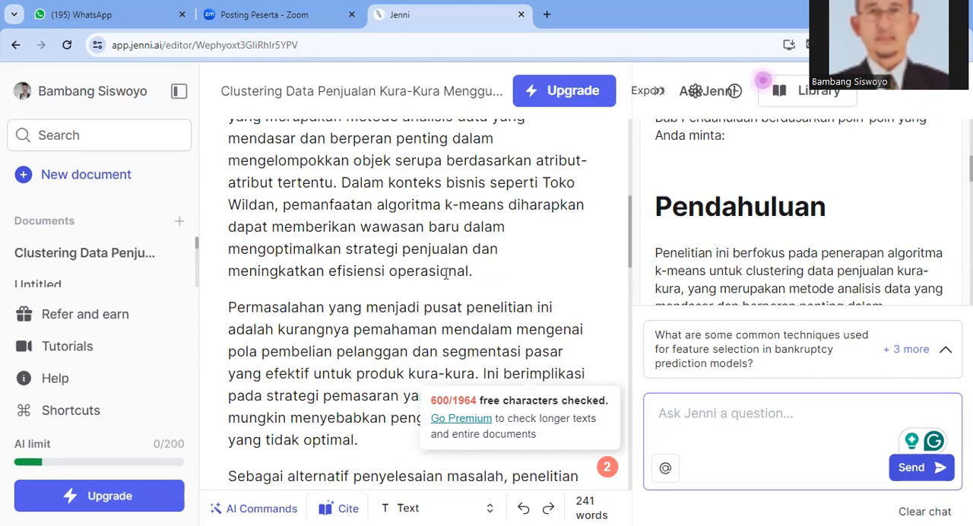
pyautogui.scroll(-1, 446, 275)
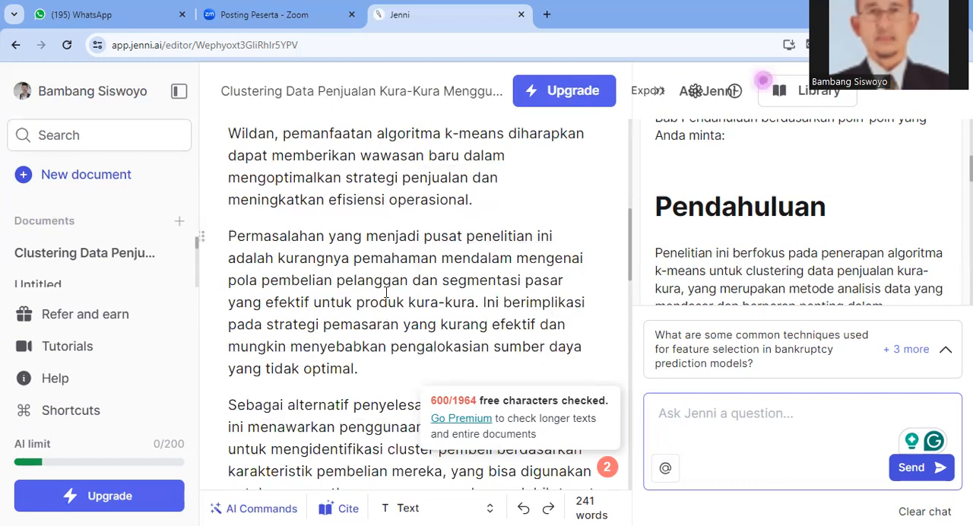
pyautogui.scroll(-2, 386, 292)
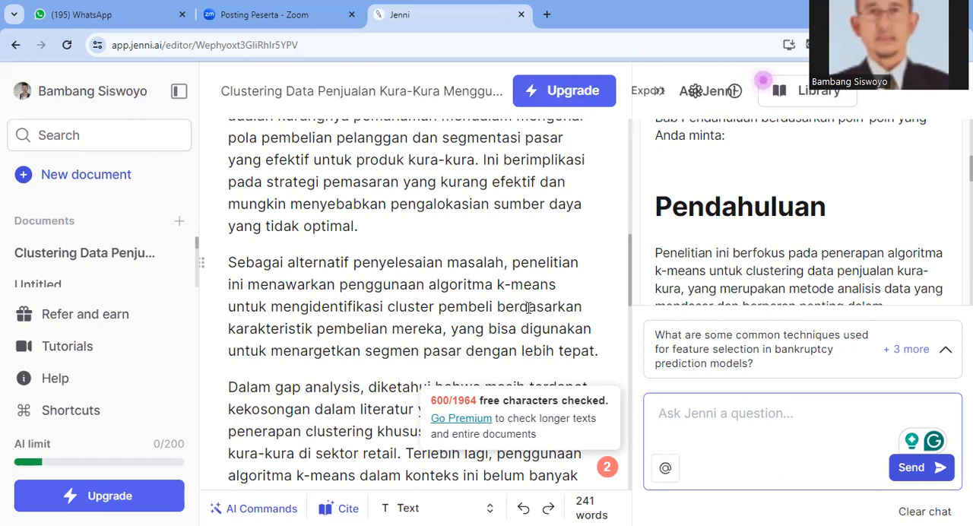
pyautogui.scroll(-1, 303, 302)
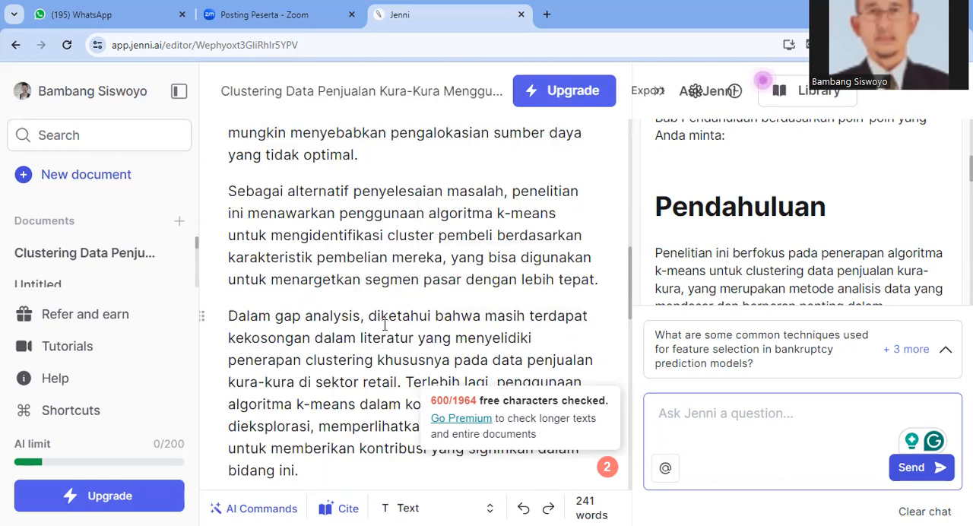
pyautogui.scroll(-4, 384, 325)
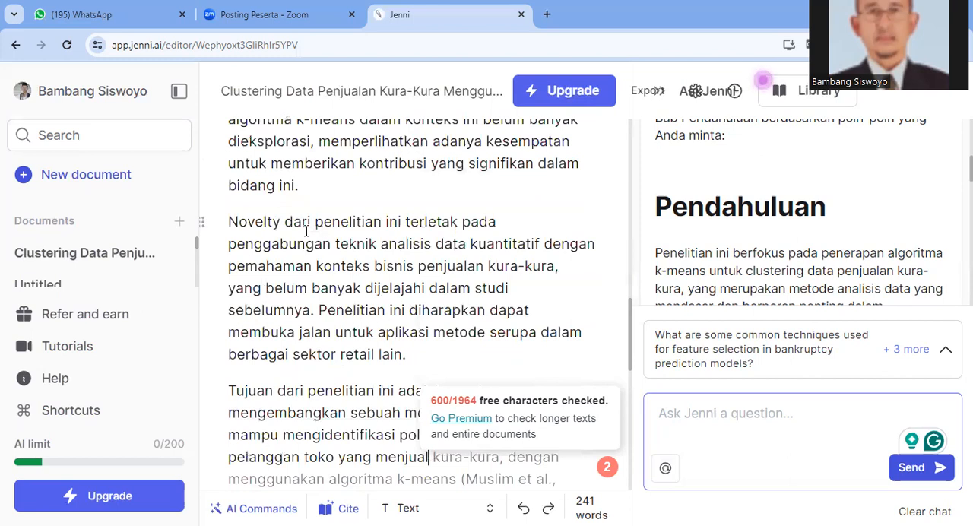
pyautogui.scroll(-4, 332, 319)
pyautogui.scroll(2, 270, 225)
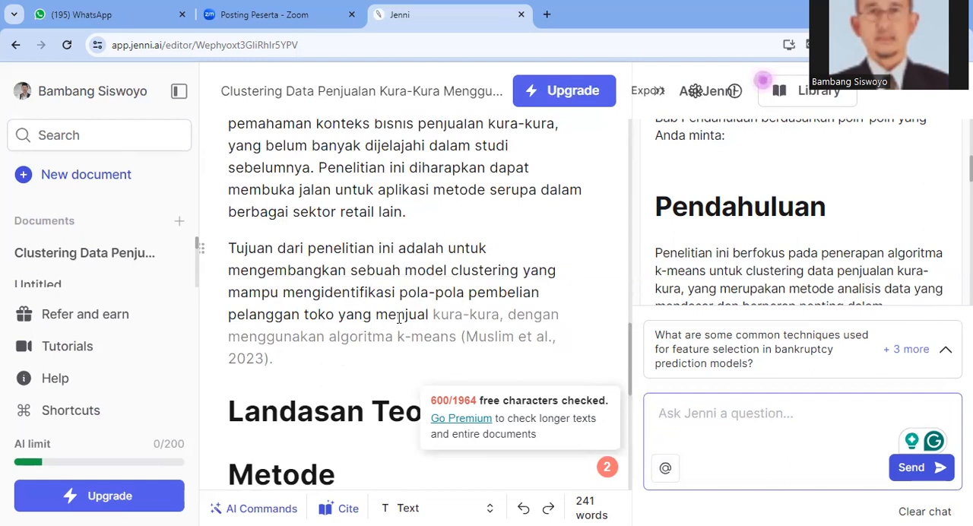
# Accept the suggested ending "kura-kura, dengan menggunakan algoritma k-means" with its 2023 citation for the research aim paragraph
pyautogui.moveTo(432, 339)
pyautogui.moveTo(382, 350)
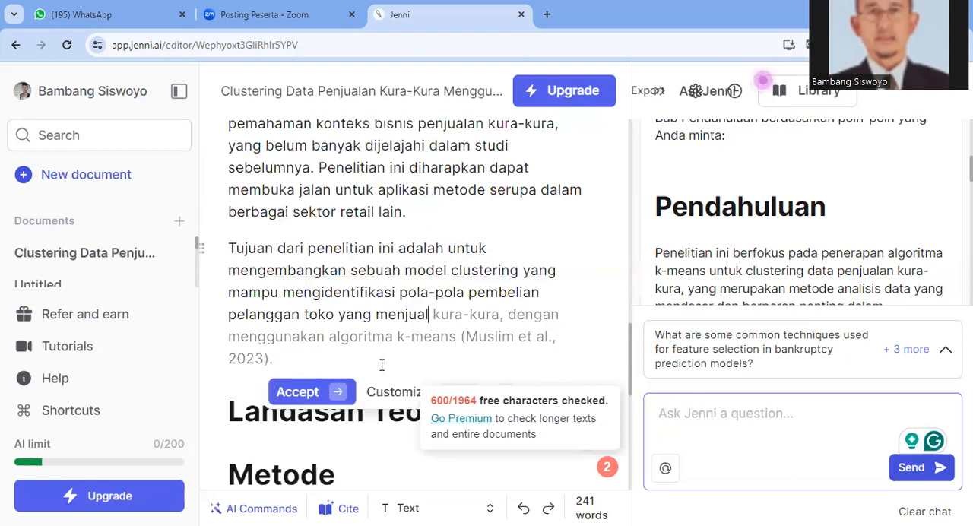
pyautogui.click(297, 392)
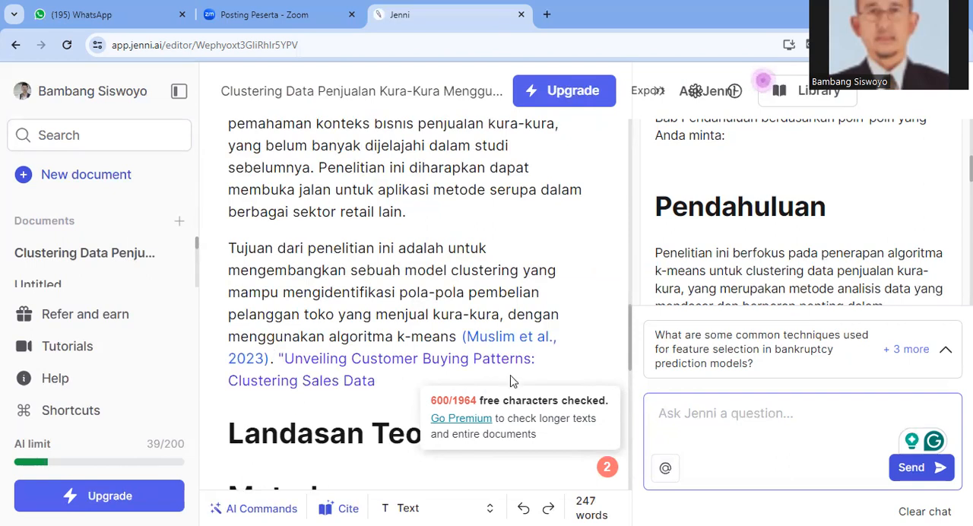
# Start a new paragraph after the research aim with the text "Urgensi dari penelitian ini adalah"
pyautogui.scroll(-1, 546, 365)
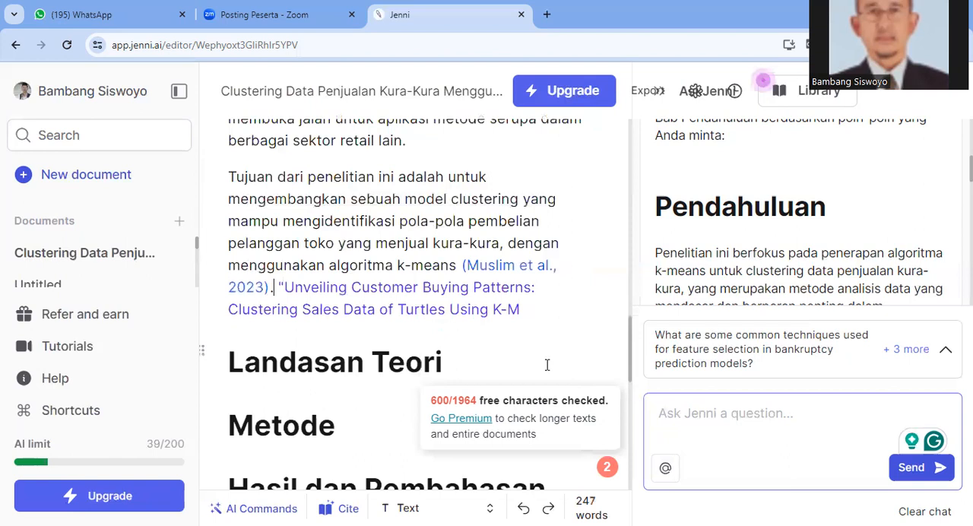
pyautogui.press('Tab')
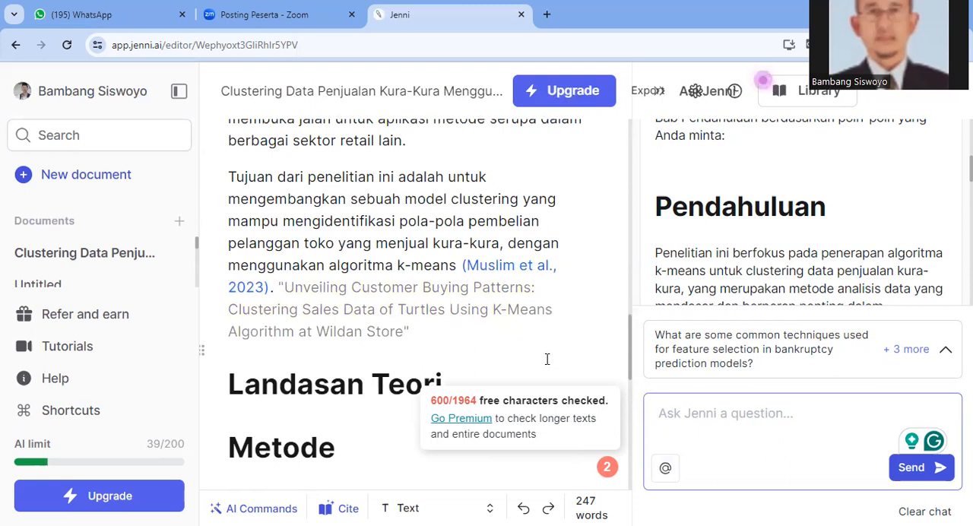
pyautogui.press('Return')
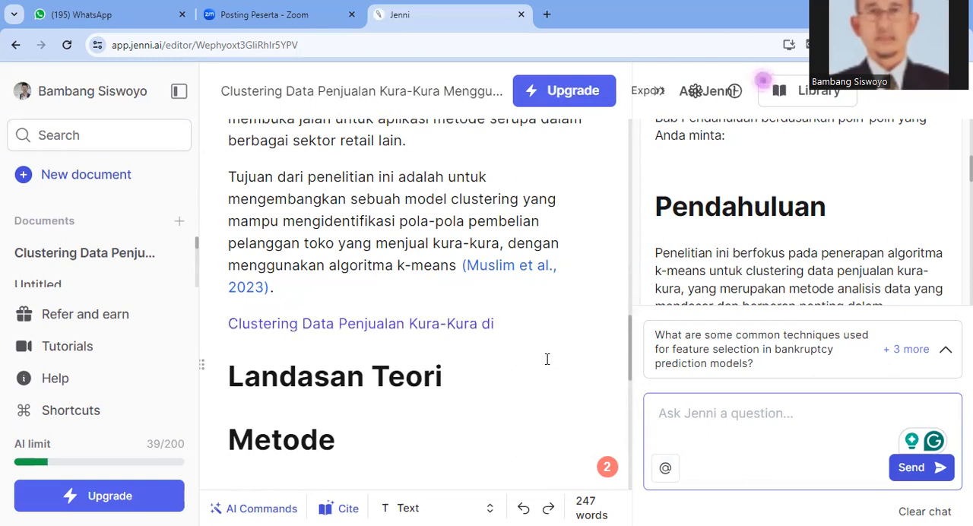
pyautogui.write('Urgen')
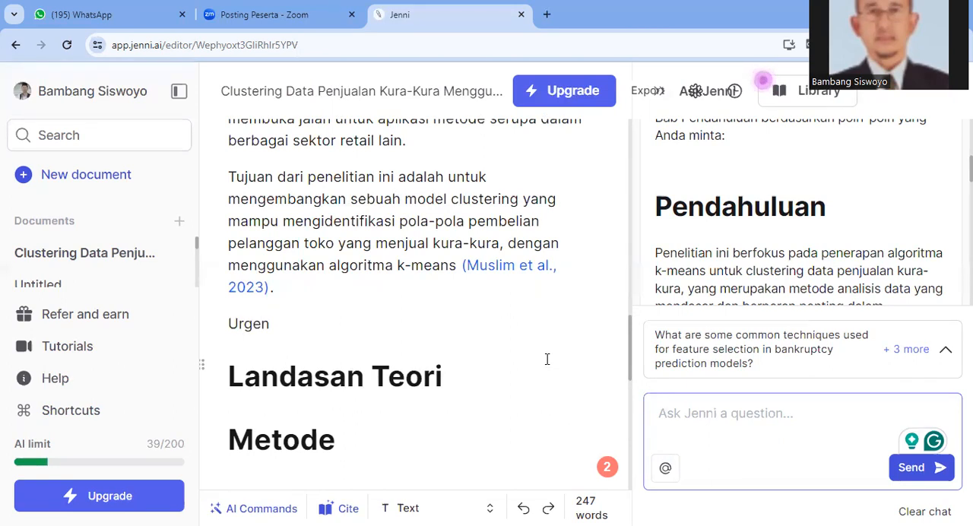
pyautogui.write('si dari pen')
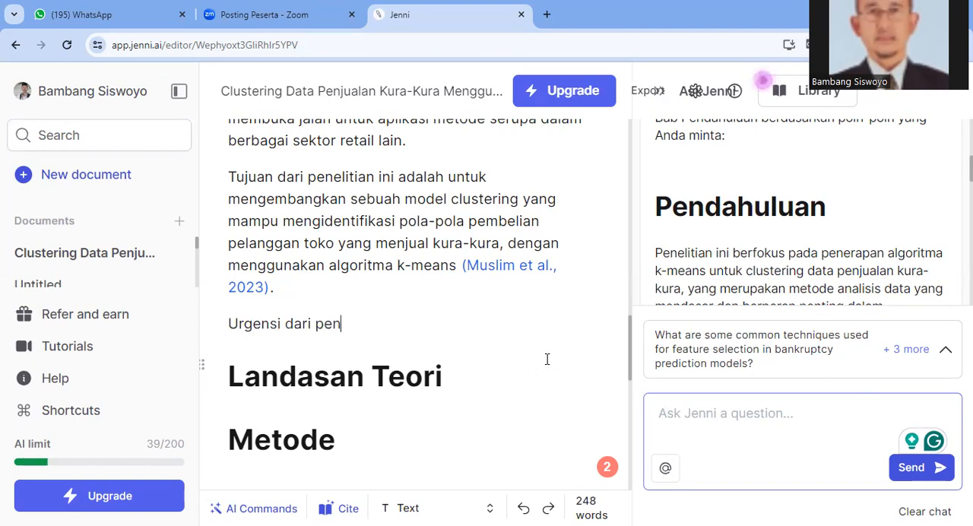
pyautogui.write('elitian ini adalah')
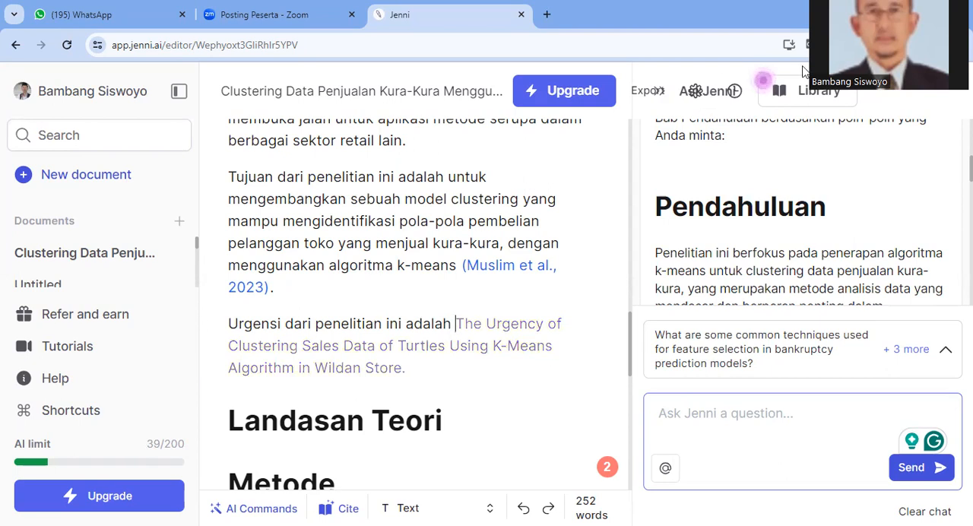
# Translate the web page from English to Indonesian with Google Translate
pyautogui.click(812, 45)
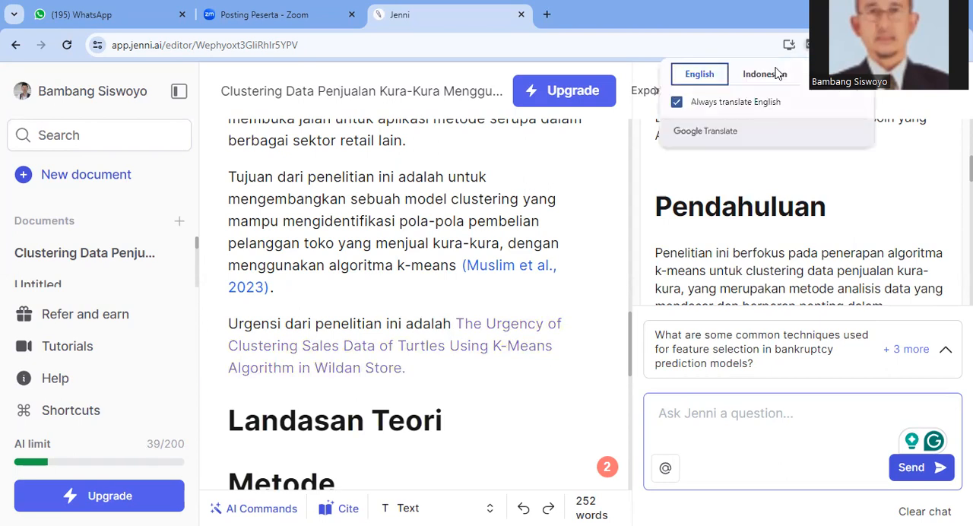
pyautogui.click(767, 77)
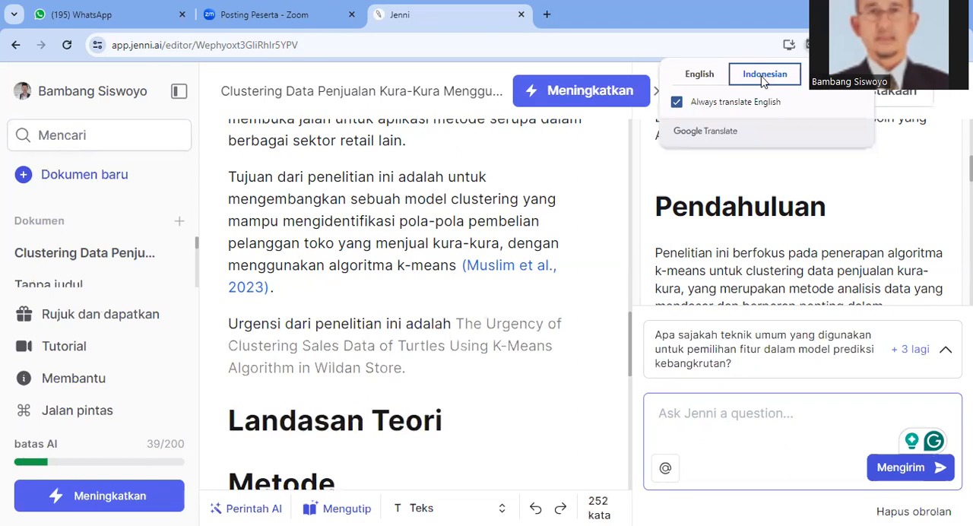
# Insert an empty paragraph below "Urgensi dari penelitian ini adalah" and return to the end of that phrase for a fresh AI suggestion
pyautogui.click(457, 325)
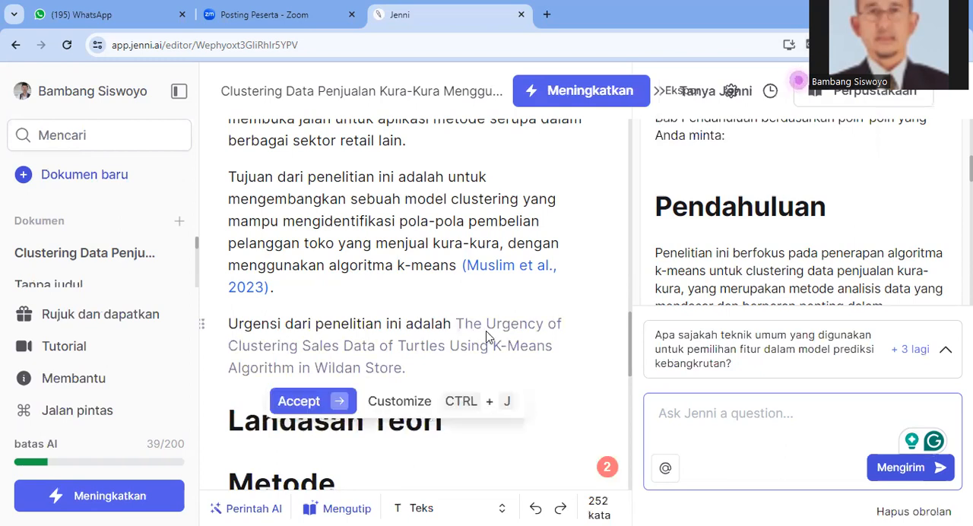
pyautogui.press('Return')
pyautogui.click(460, 329)
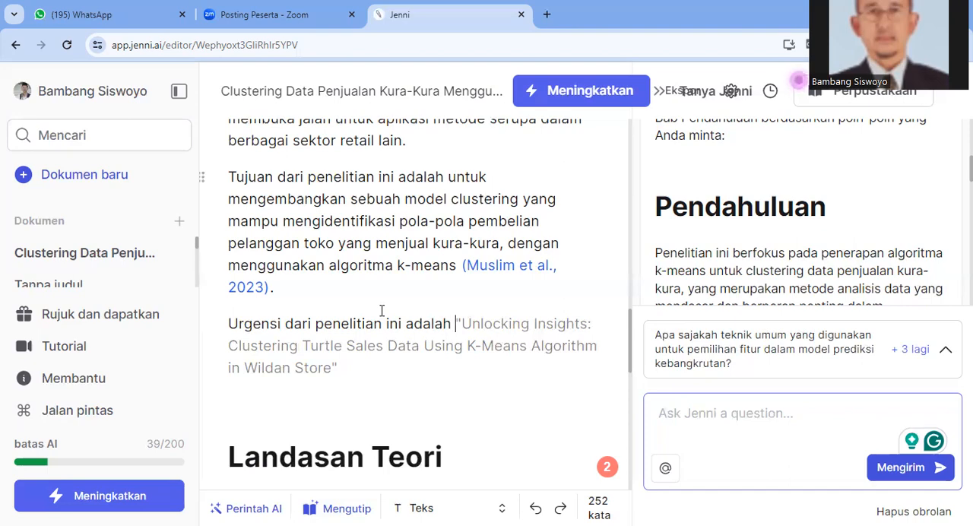
# Reread the Pendahuluan section from its opening k-means paragraph through the problem, alternative solution, gap analysis, novelty, aim and urgency paragraphs
pyautogui.scroll(7, 382, 310)
pyautogui.scroll(6, 381, 310)
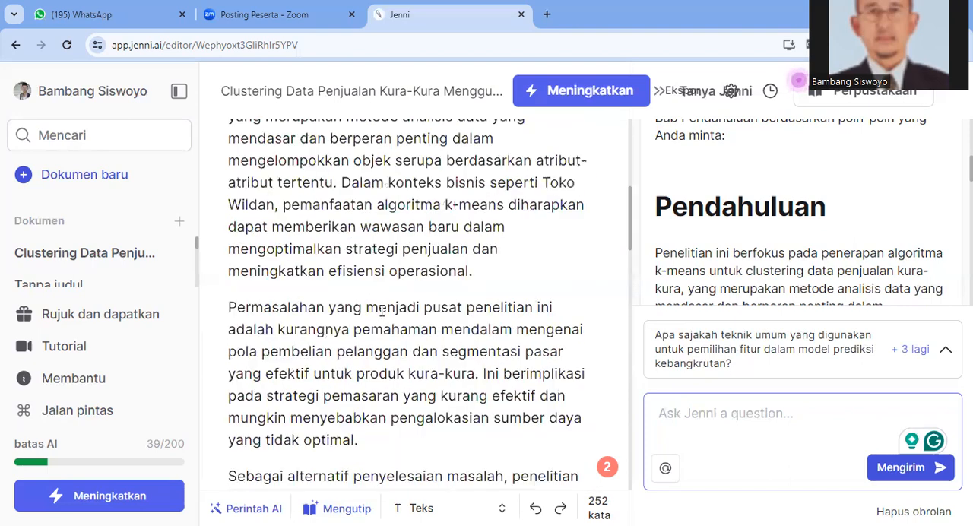
pyautogui.scroll(-3, 382, 310)
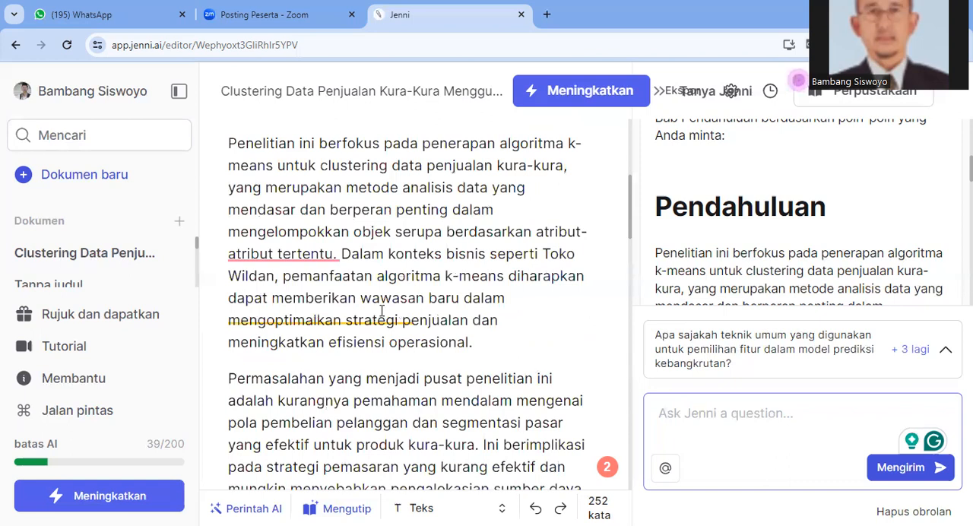
pyautogui.scroll(1, 382, 310)
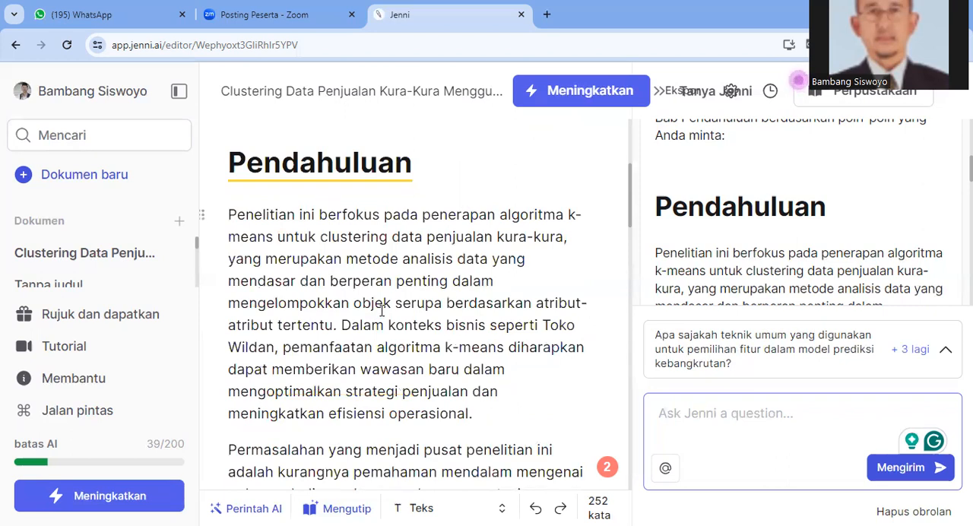
pyautogui.scroll(-1, 383, 310)
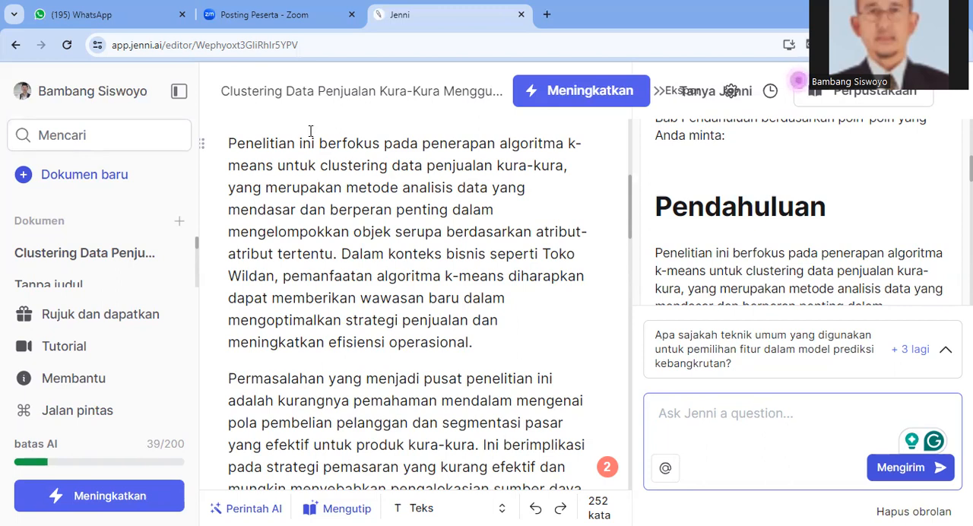
pyautogui.scroll(2, 310, 131)
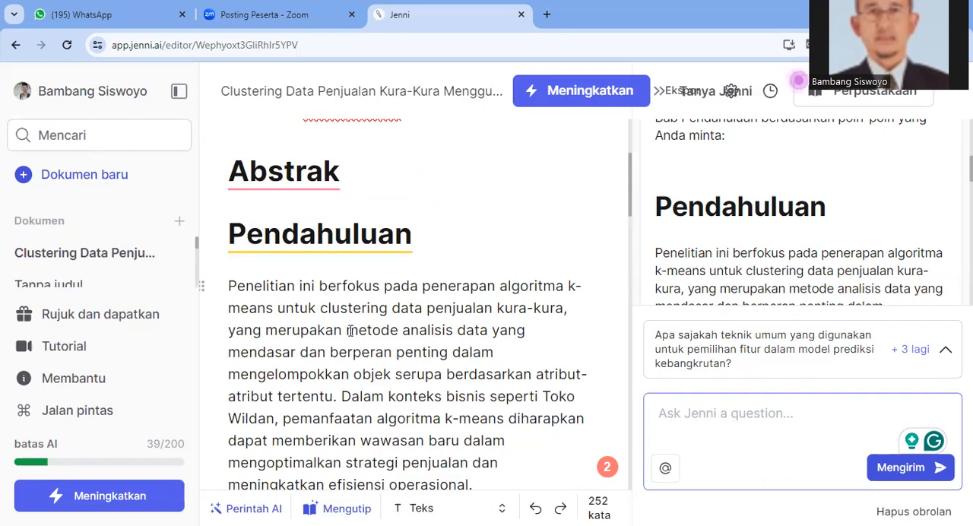
pyautogui.scroll(-3, 351, 331)
pyautogui.scroll(-7, 351, 331)
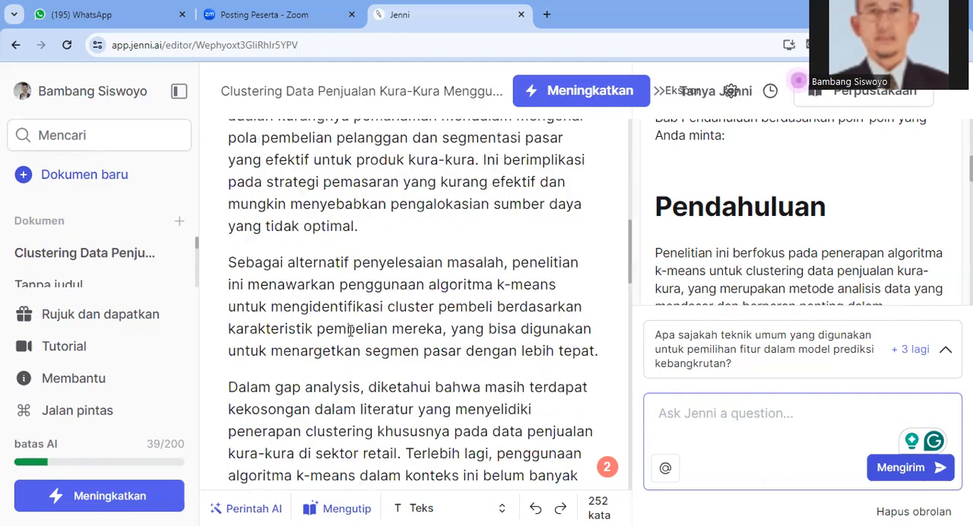
pyautogui.scroll(-3, 350, 329)
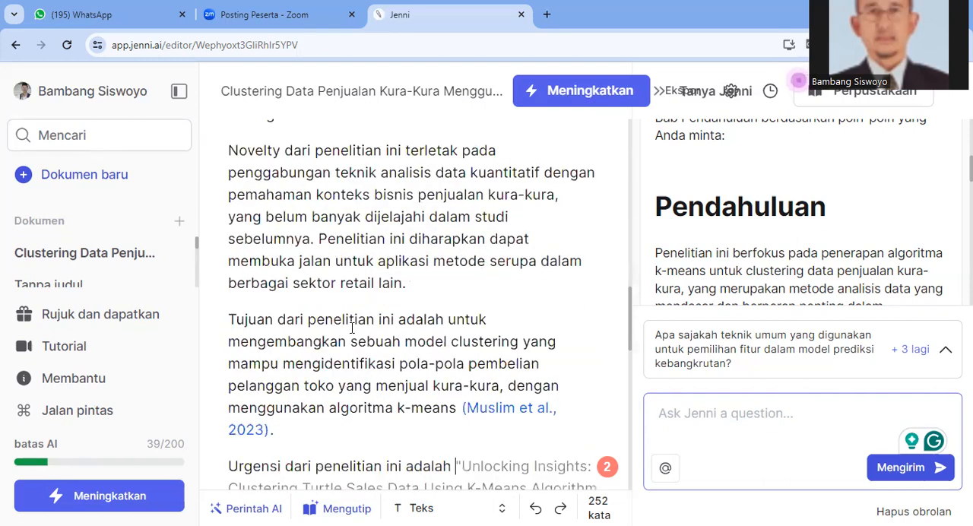
pyautogui.scroll(-2, 352, 327)
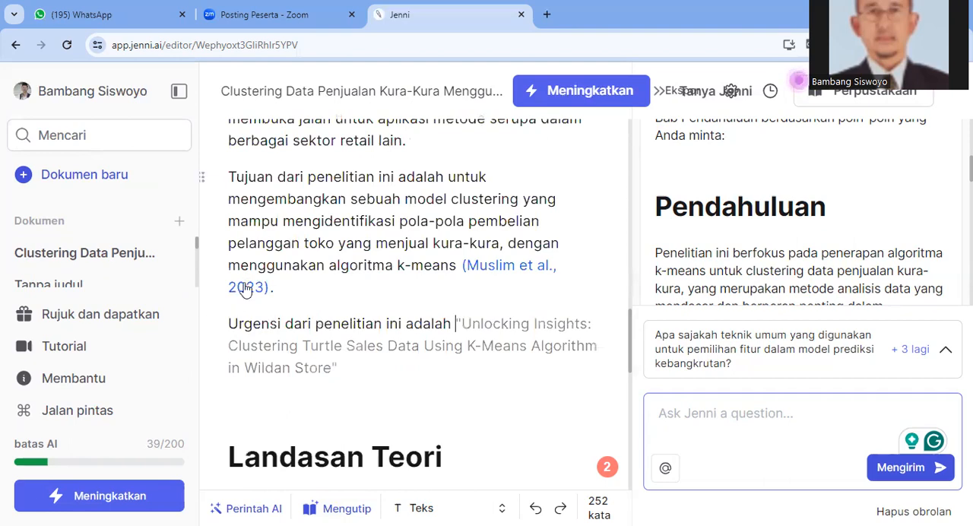
pyautogui.scroll(6, 374, 268)
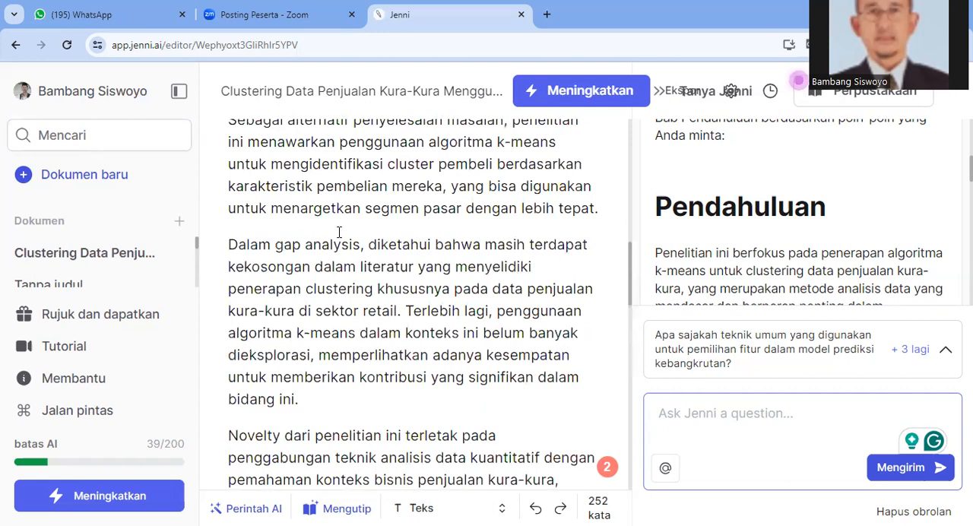
pyautogui.scroll(2, 300, 215)
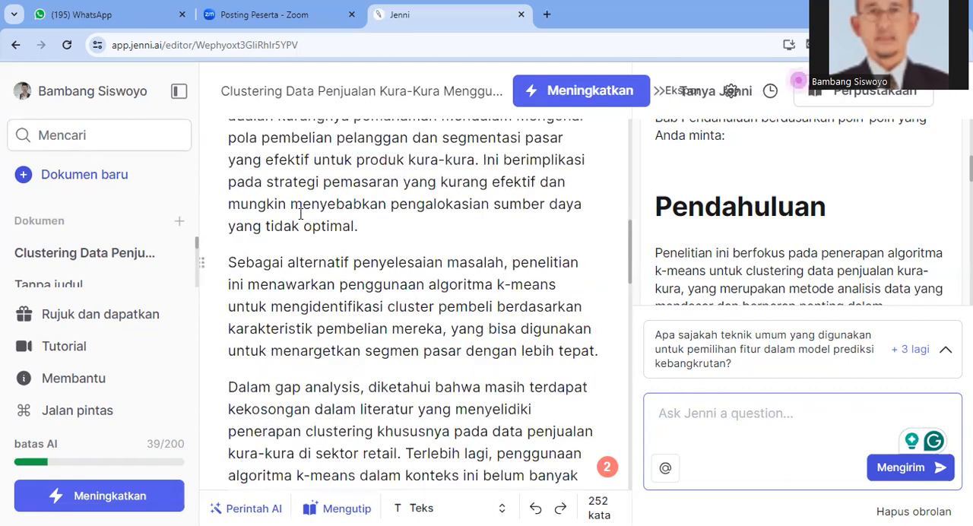
pyautogui.scroll(1, 301, 215)
pyautogui.scroll(2, 301, 215)
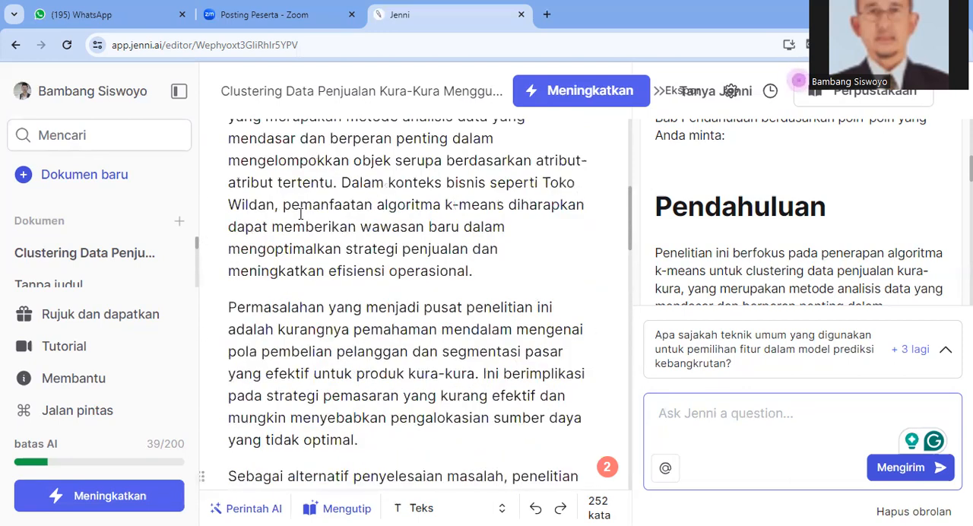
pyautogui.scroll(2, 300, 215)
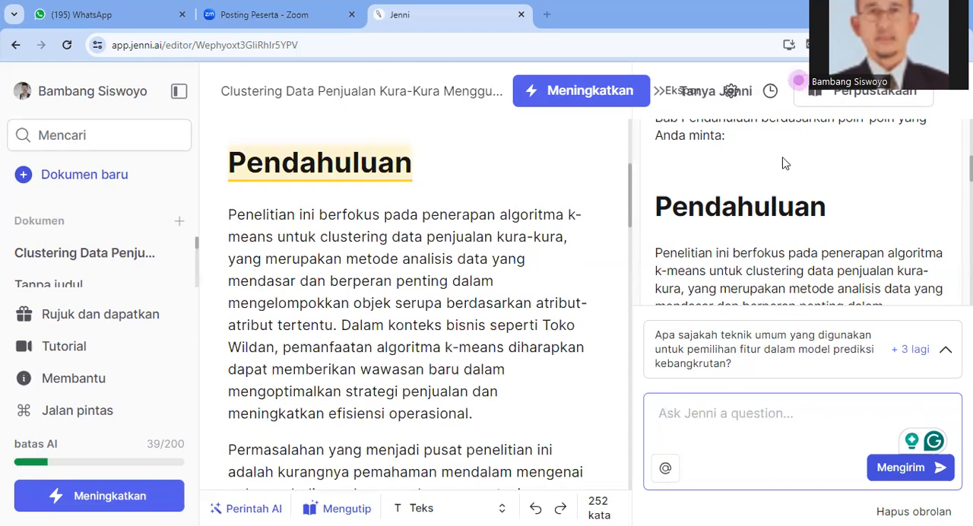
pyautogui.scroll(-2, 506, 305)
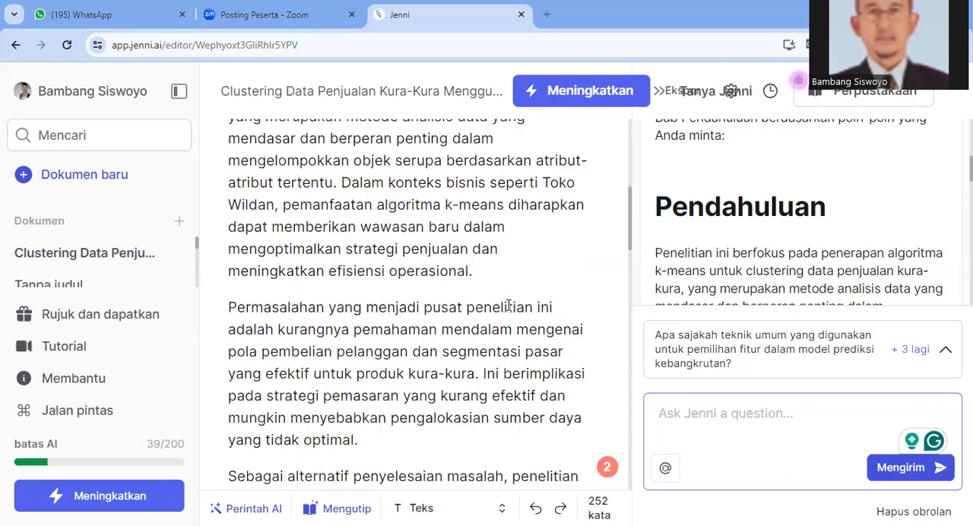
pyautogui.scroll(2, 508, 305)
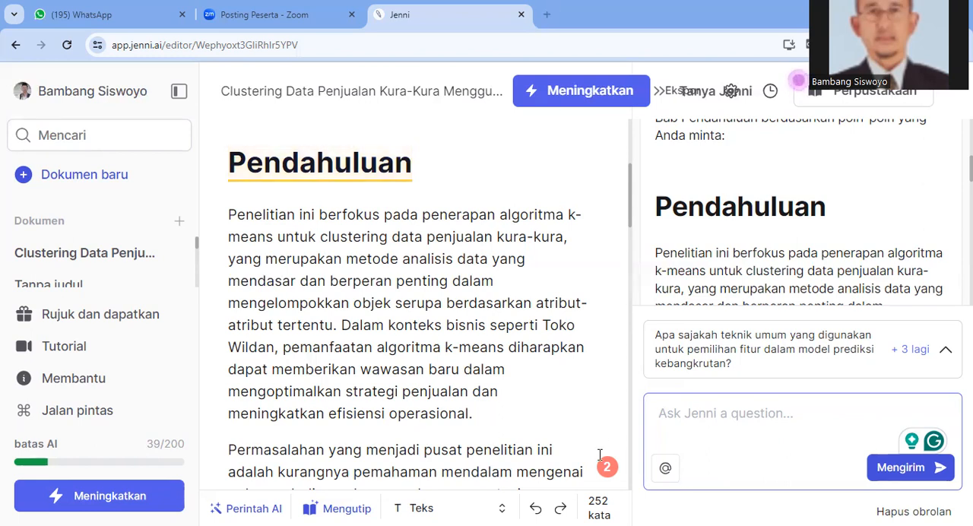
# Try to continue the urgency sentence with an AI suggestion in the empty paragraph below "Urgensi dari penelitian ini adalah"
pyautogui.moveTo(607, 468)
pyautogui.scroll(-2, 476, 179)
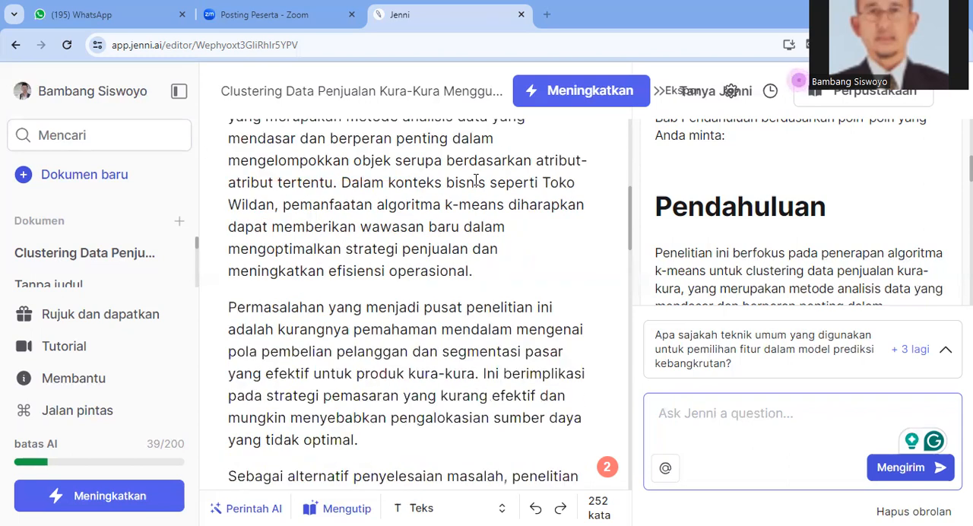
pyautogui.scroll(-2, 476, 180)
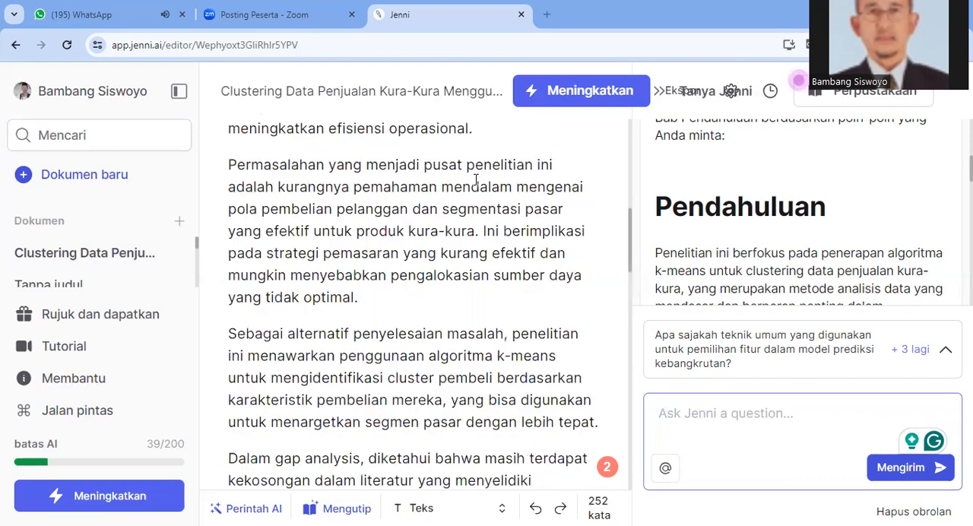
pyautogui.scroll(-3, 476, 179)
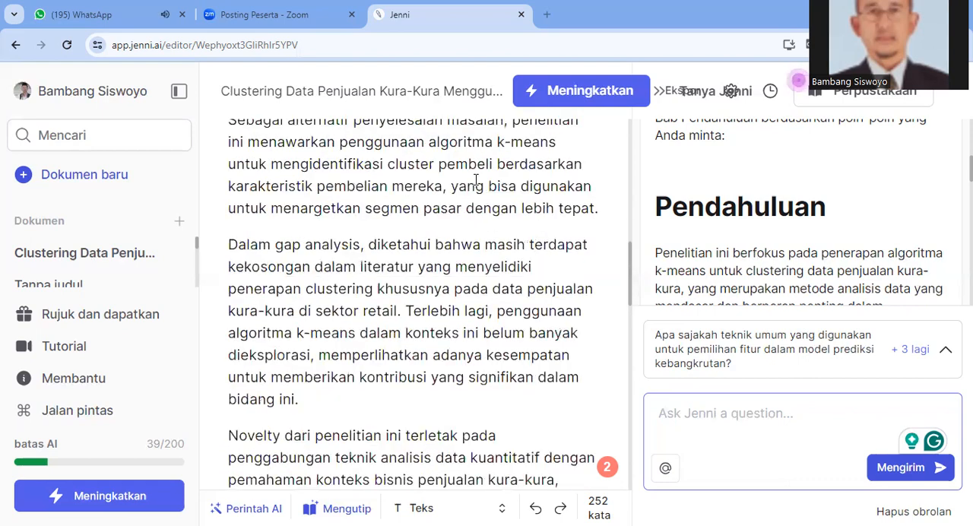
pyautogui.scroll(-5, 476, 180)
pyautogui.scroll(-2, 476, 179)
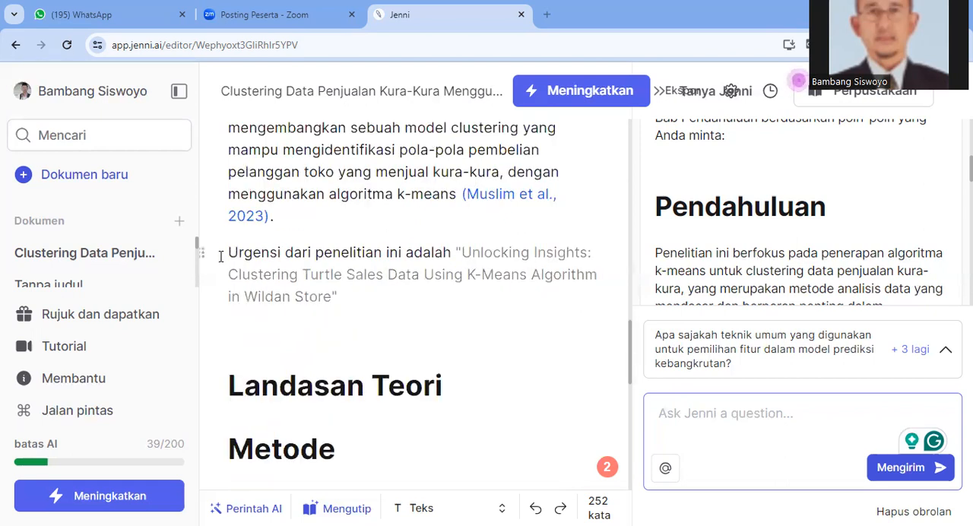
pyautogui.moveTo(227, 254); pyautogui.dragTo(257, 266)
pyautogui.click(235, 282)
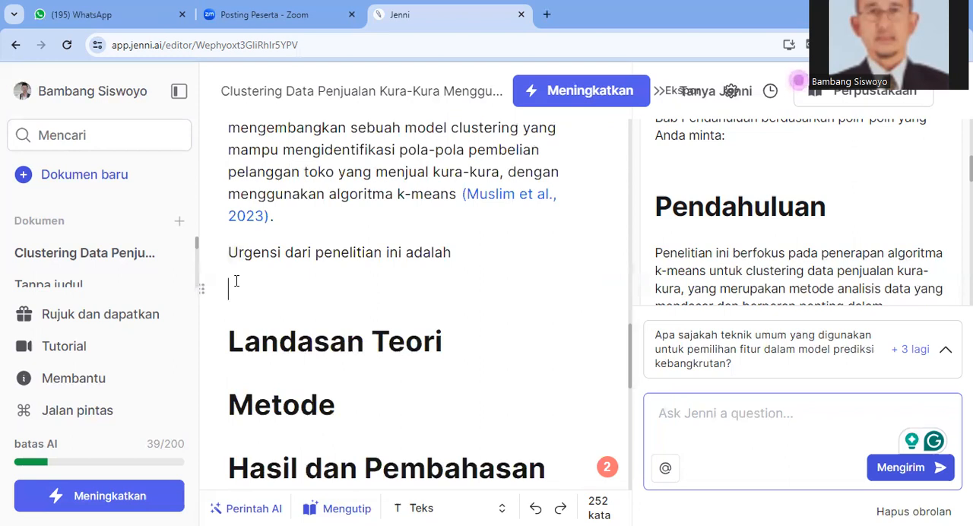
pyautogui.write('Mengopt')
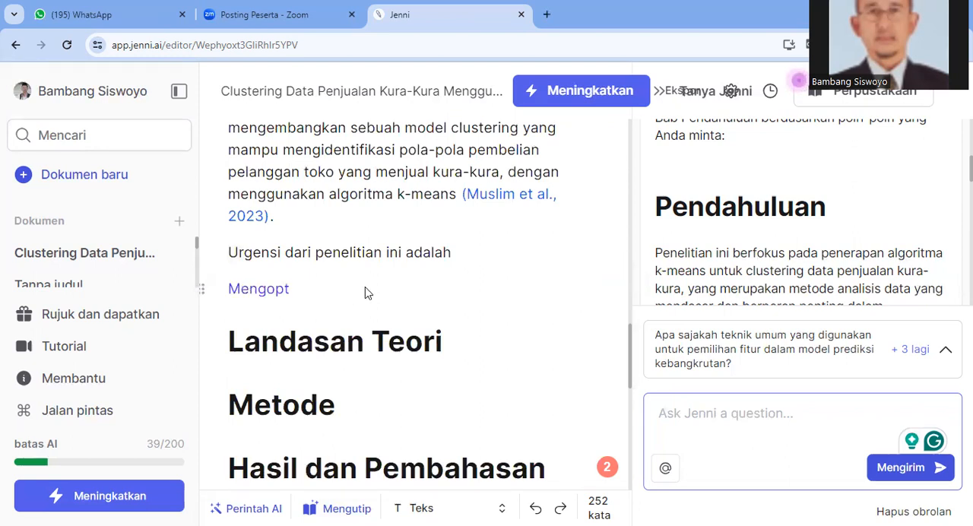
pyautogui.write('imalisasi strategi penjualan dan efisiensi')
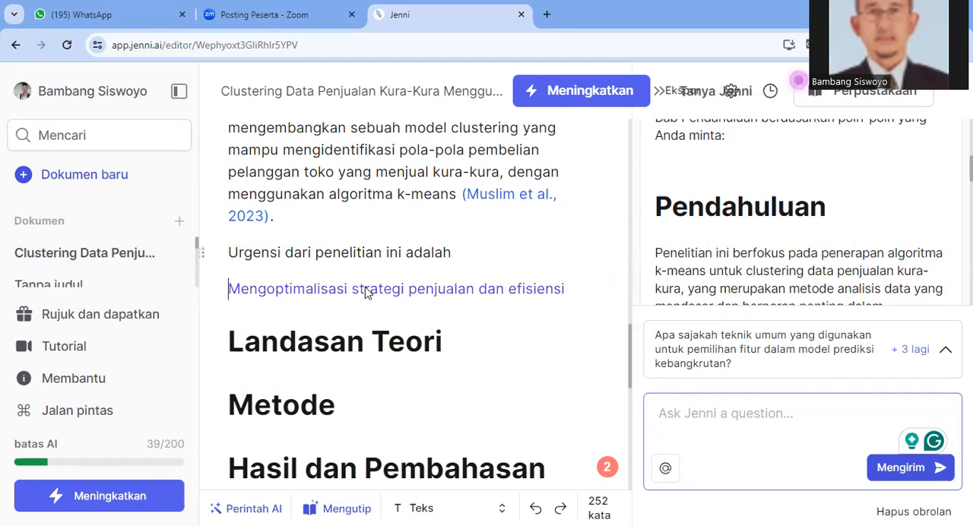
pyautogui.write(' operasional toko')
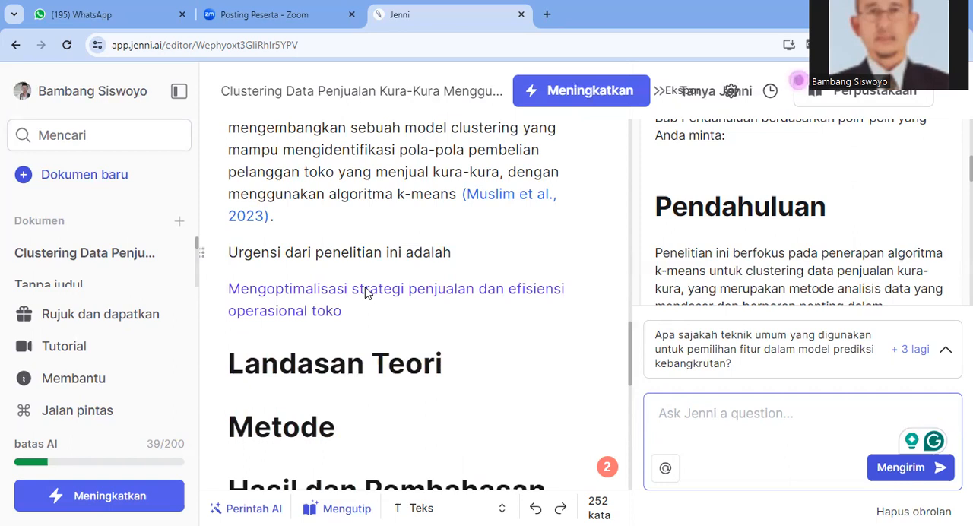
pyautogui.write(' Wildan melalui penerapan algoritma')
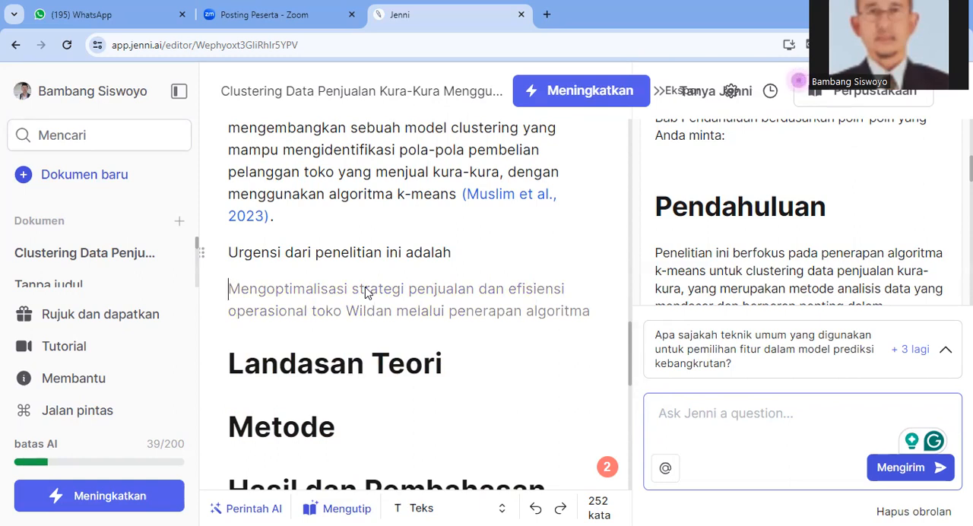
pyautogui.press('BackSpace')
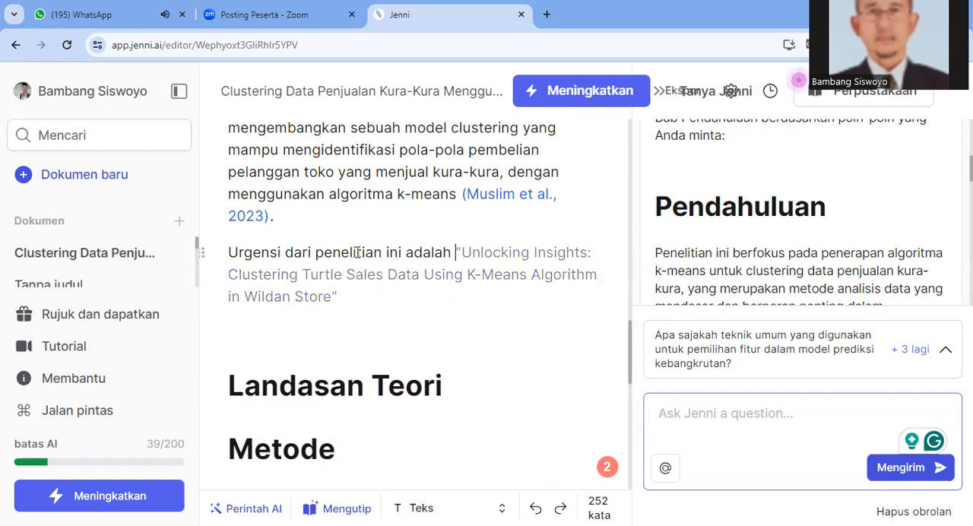
# Accept the AI suggestion "Mengoptimalisasi strategi penjualan dan efisiensi operasional toko Wildan melalui penerapan algoritma" in the empty paragraph below the urgency phrase
pyautogui.moveTo(229, 247); pyautogui.dragTo(328, 270)
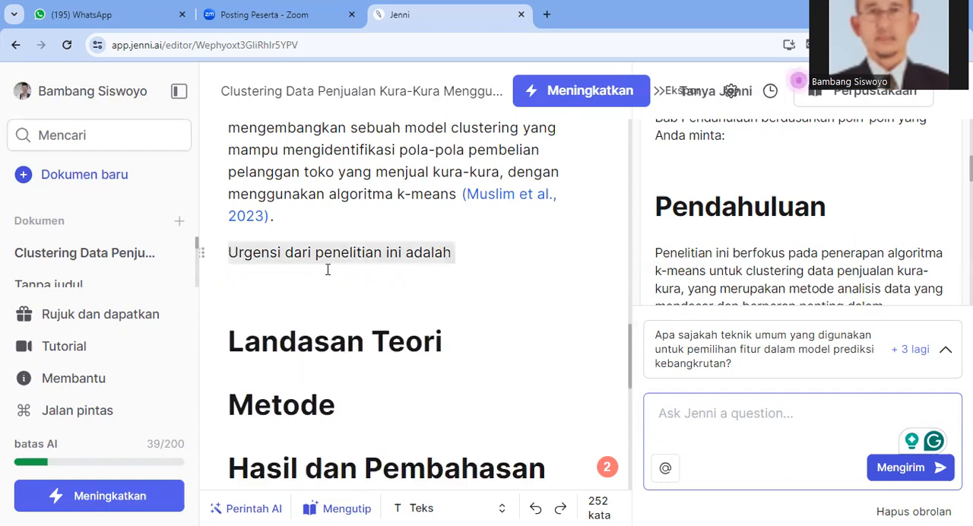
pyautogui.click(327, 270)
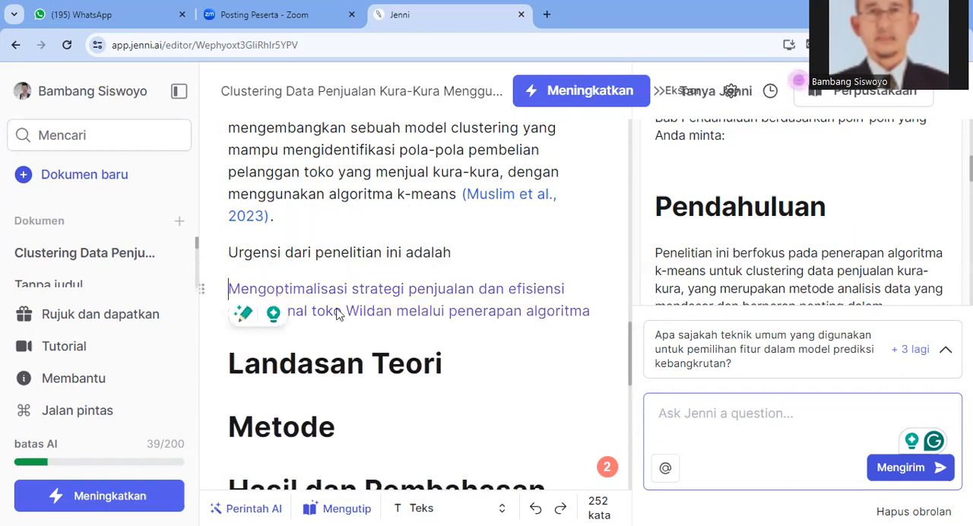
pyautogui.moveTo(339, 315)
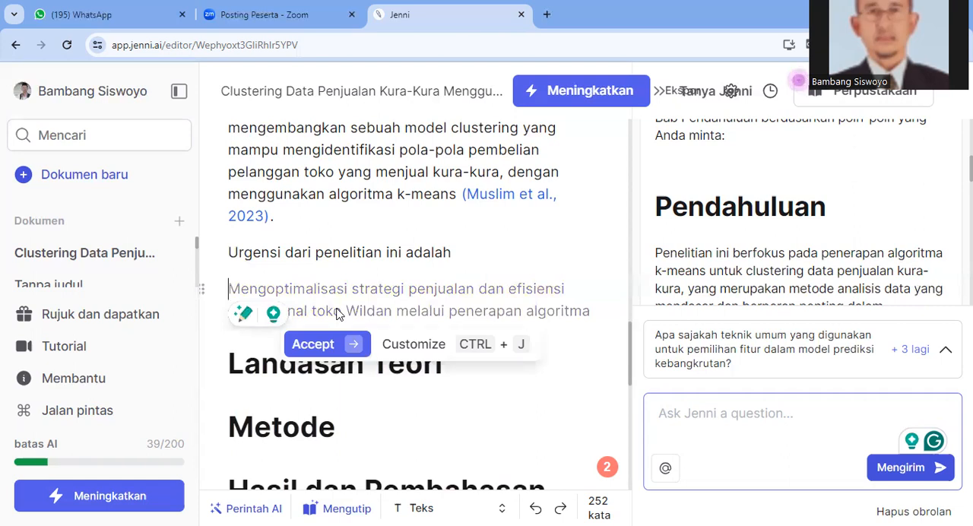
pyautogui.press('Right')
pyautogui.click(312, 345)
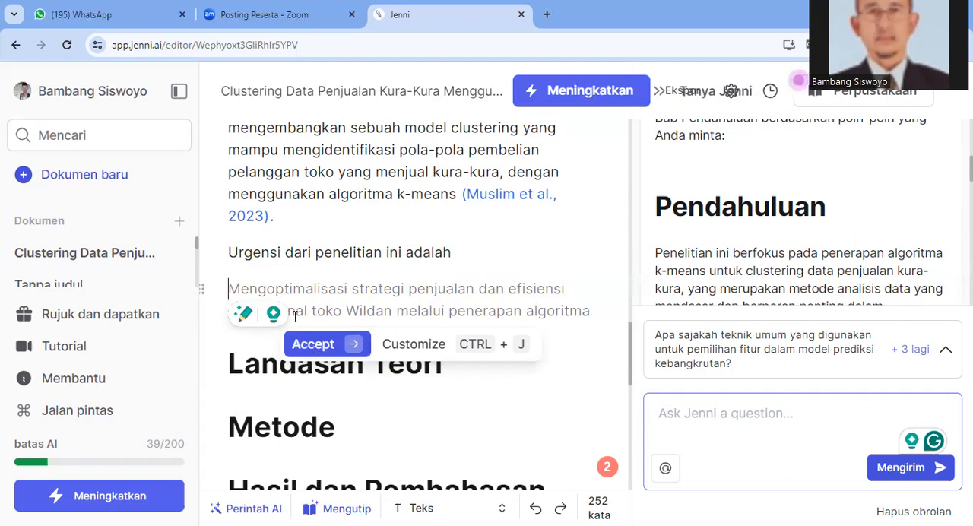
# Change the initial of "Mengoptimalisasi" to lowercase and join that paragraph onto "Urgensi dari penelitian ini adalah"
pyautogui.hotkey('shift', 'Right')
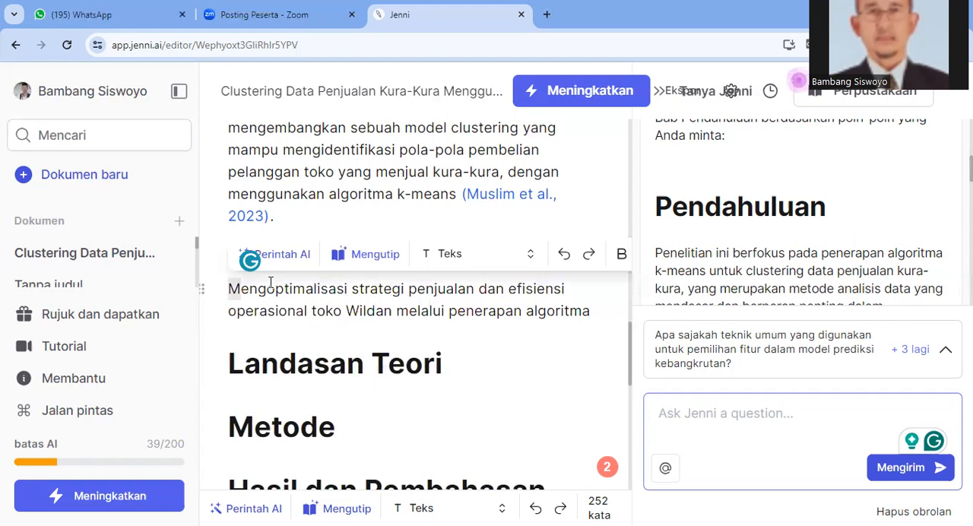
pyautogui.write('m')
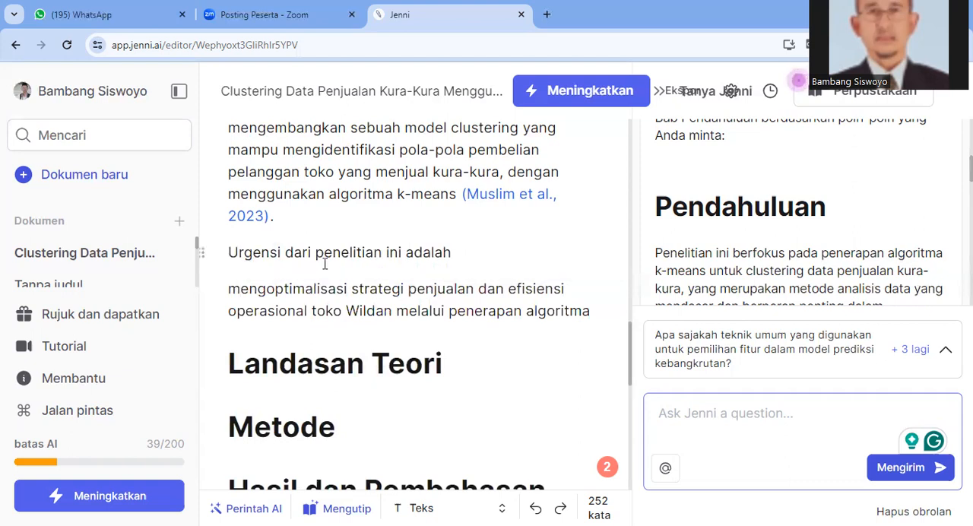
pyautogui.press('BackSpace')
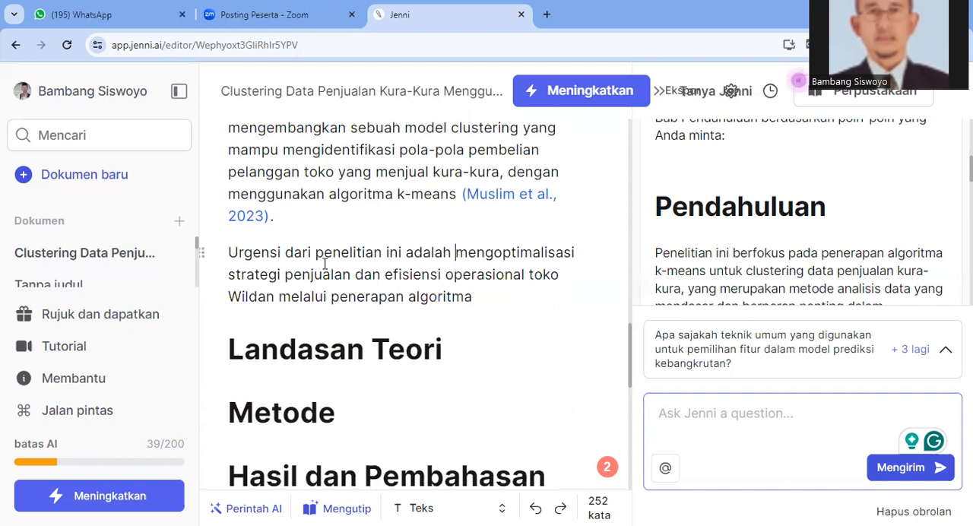
# Complete the urgency sentence after "penerapan algoritma" with "k-means."
pyautogui.click(368, 316)
pyautogui.write('k-men')
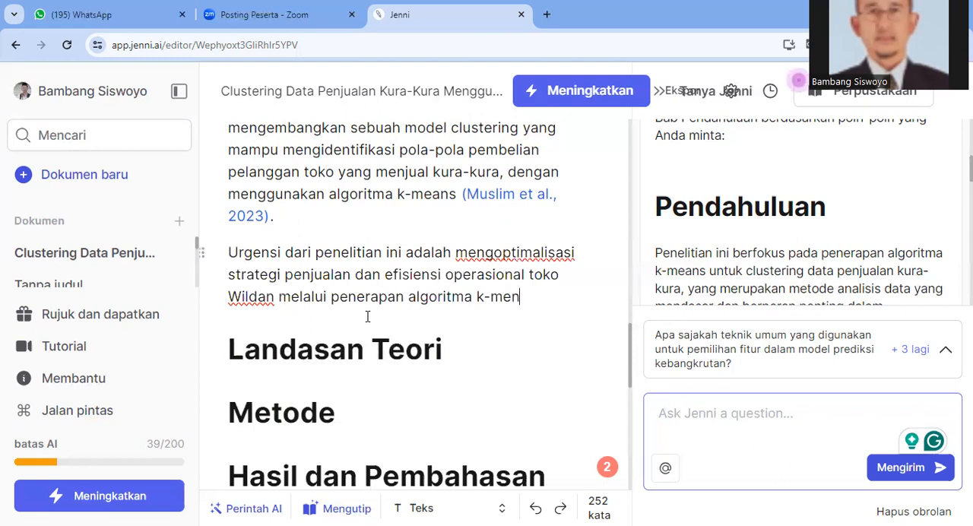
pyautogui.press('BackSpace')
pyautogui.write('ans.')
# Start a paragraph under the Metode heading with the text "Desain penelitian,"
pyautogui.scroll(-3, 338, 376)
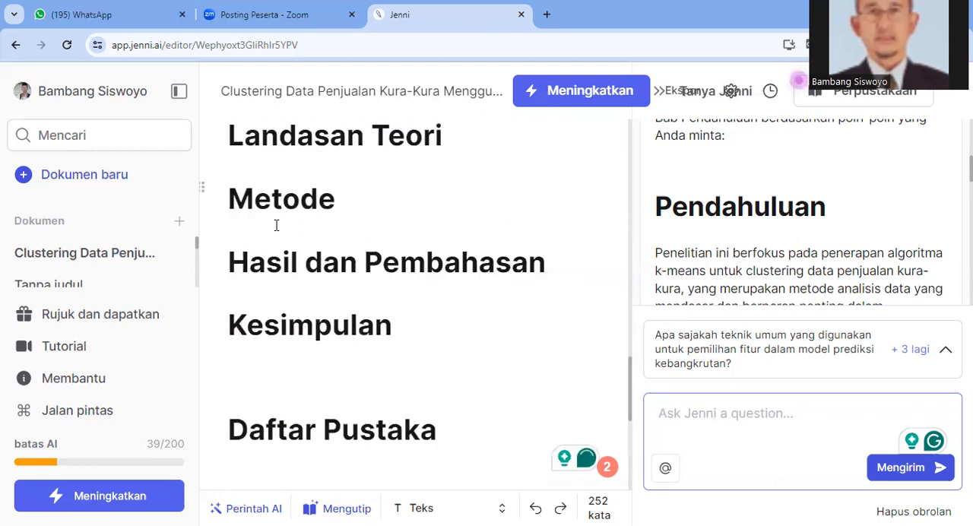
pyautogui.click(249, 157)
pyautogui.click(256, 196)
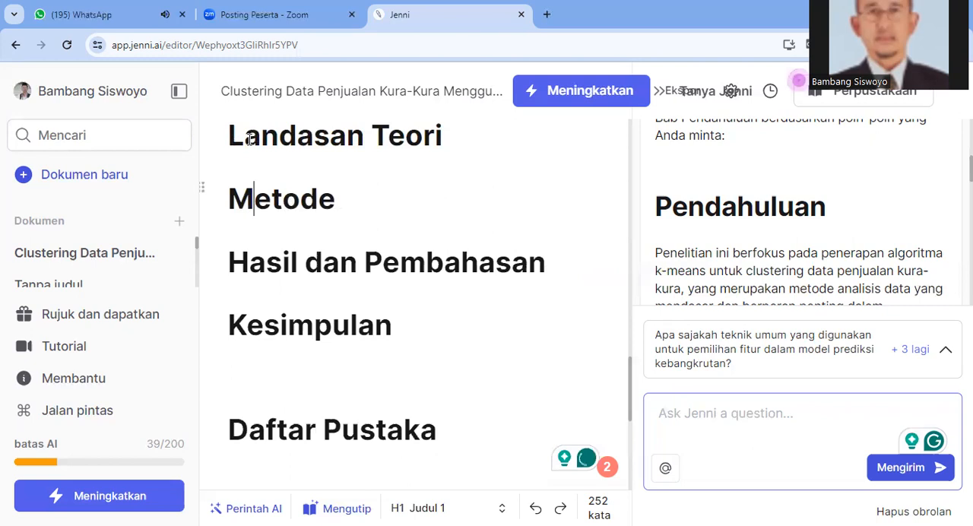
pyautogui.click(241, 228)
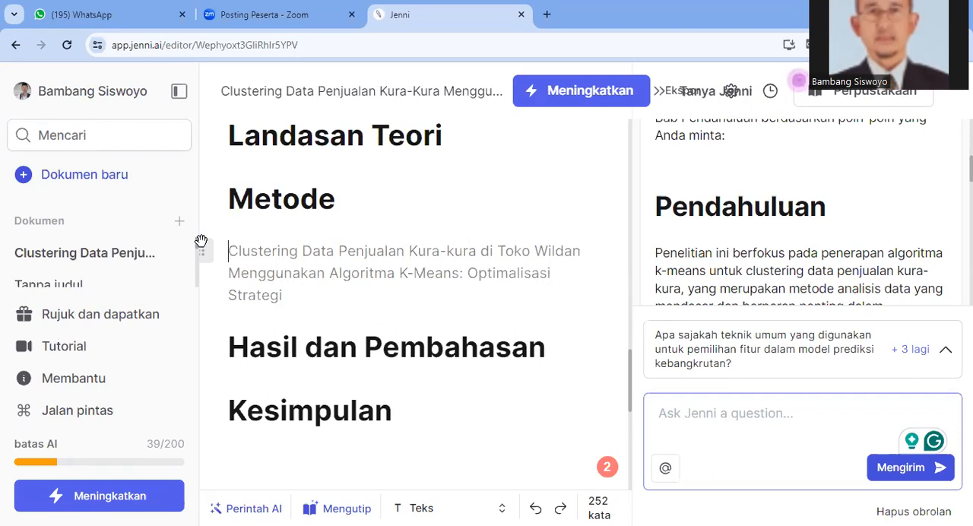
pyautogui.write('D')
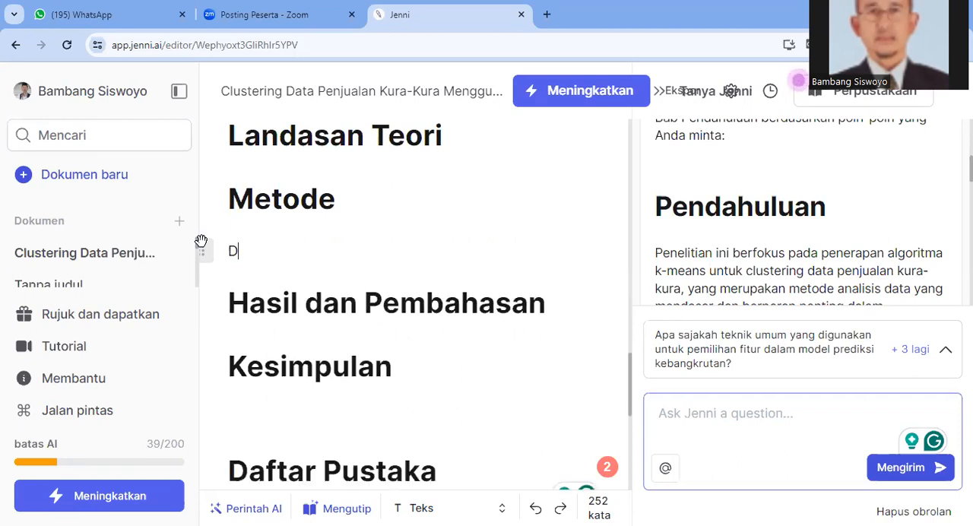
pyautogui.write('esain penel')
pyautogui.write('i')
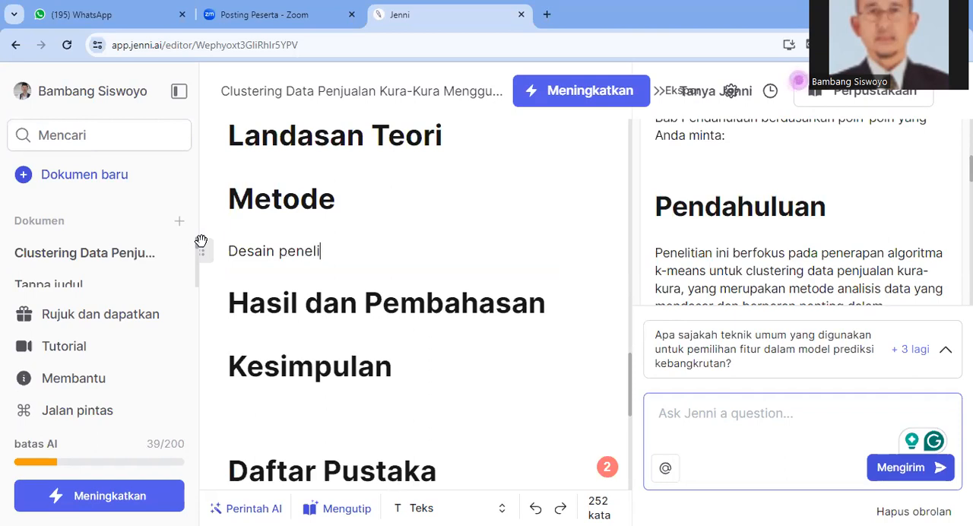
pyautogui.write('tian,')
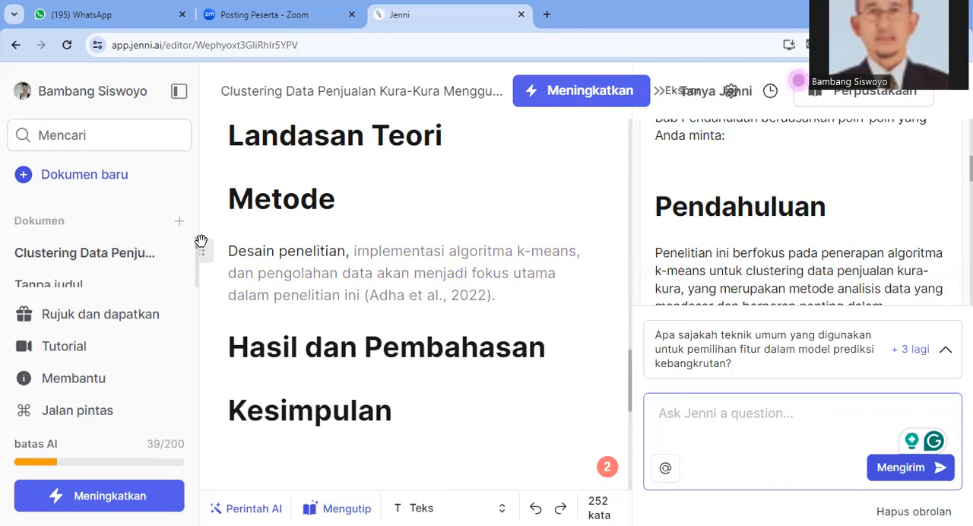
# Accept the AI suggestion "implementasi algoritma k-means, dan pengolahan data akan menjadi fokus utama dalam penelitian ini" with its citation after "Desain penelitian,"
pyautogui.moveTo(319, 308)
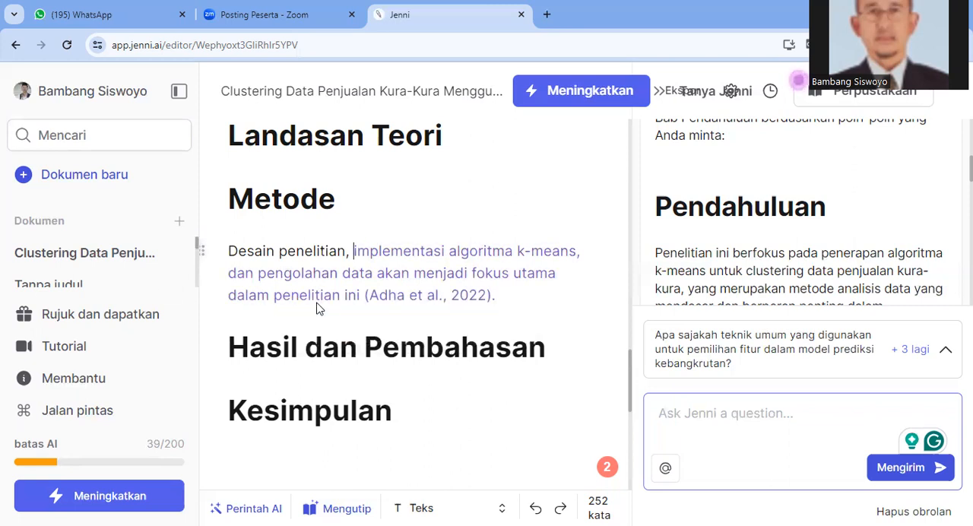
pyautogui.moveTo(356, 259)
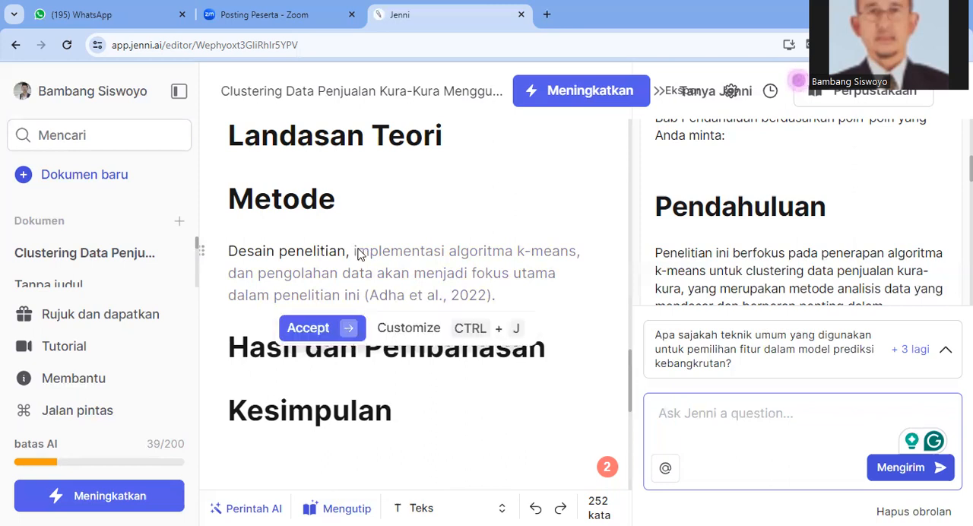
pyautogui.click(341, 330)
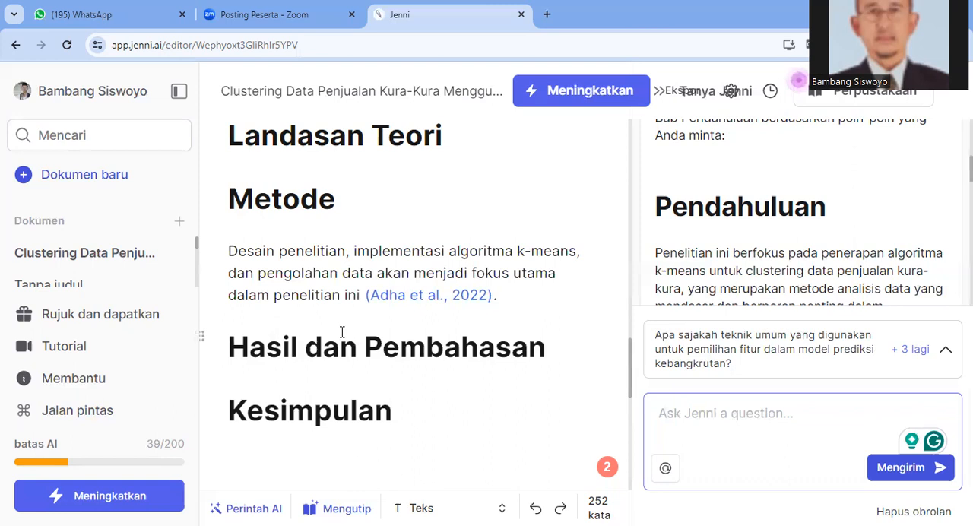
# Accept the AI-suggested title "Uncovering Customer Buying Patterns and Market Segmentation in the Turtle Sales Industry: A K-Means Clustering Approach for Wildan Store" after the citation
pyautogui.write('"Un')
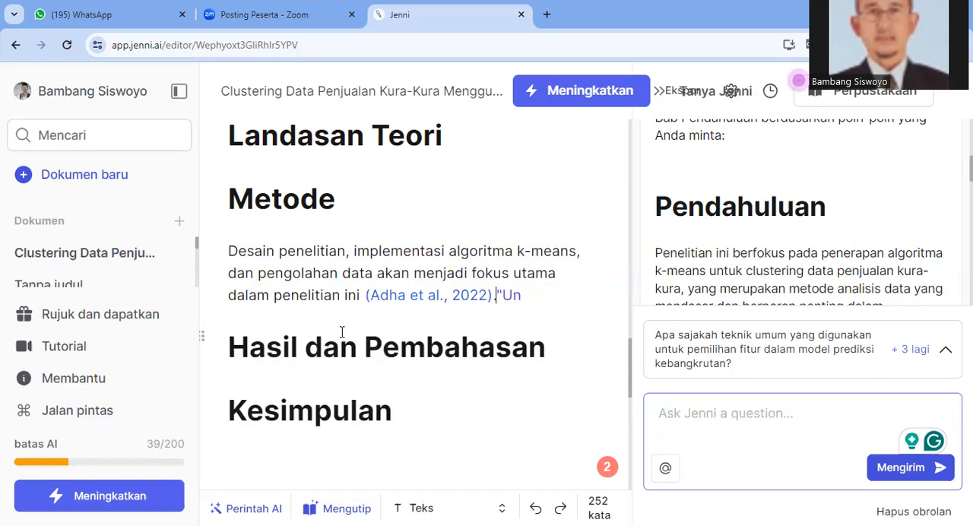
pyautogui.press('Tab')
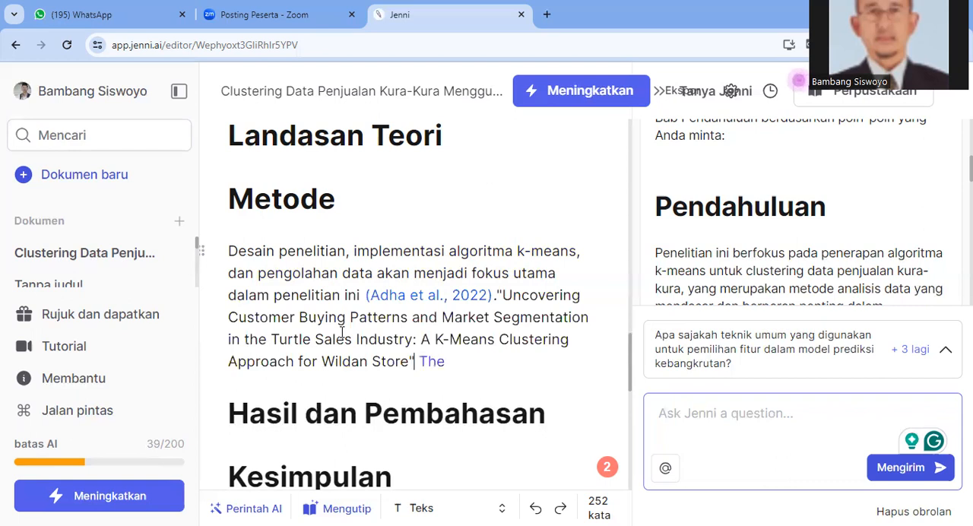
# Move the "Uncovering Customer Buying Patterns" title into its own paragraph and insert an empty paragraph above it
pyautogui.write('.')
pyautogui.press('Return')
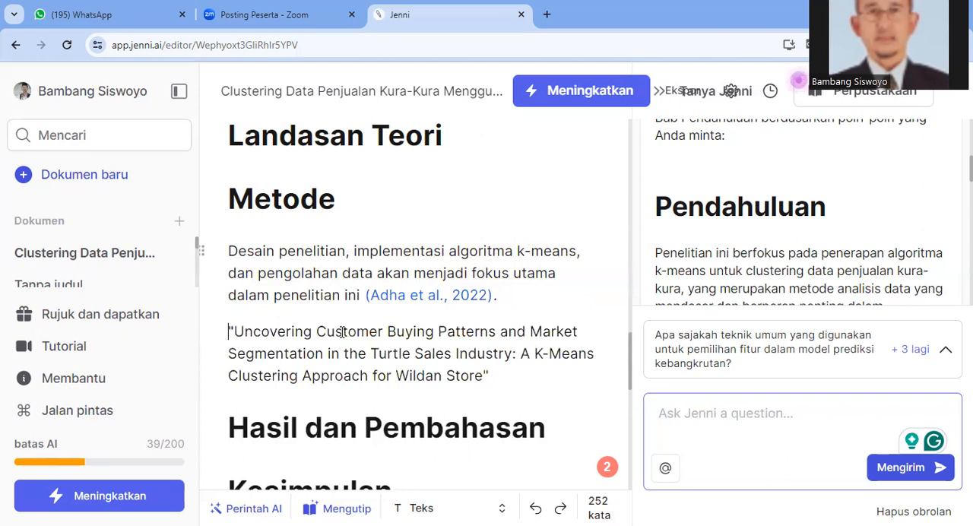
pyautogui.press('Up')
pyautogui.press('Down')
pyautogui.press('Return')
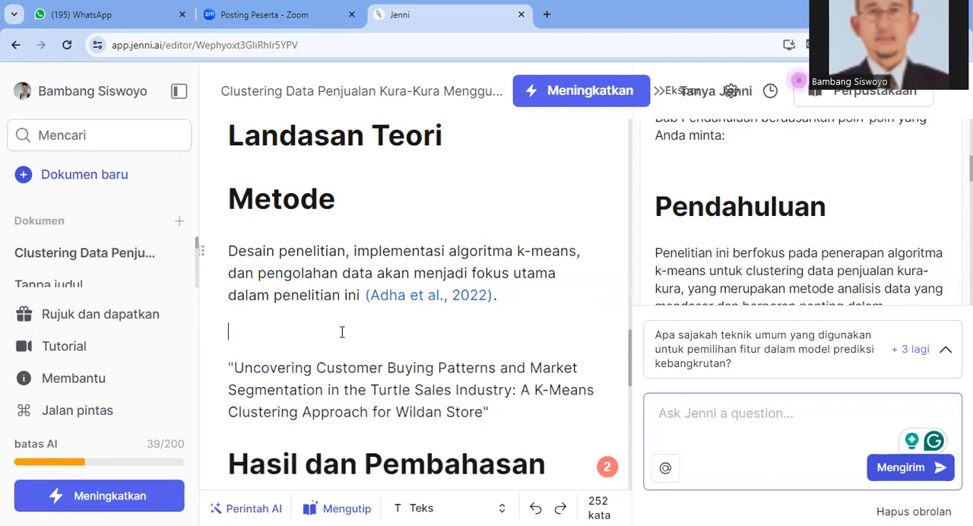
# Enter "Desain penelitian," with a capital D in the empty paragraph above the "Uncovering Customer Buying Patterns" title
pyautogui.write('desain peneli')
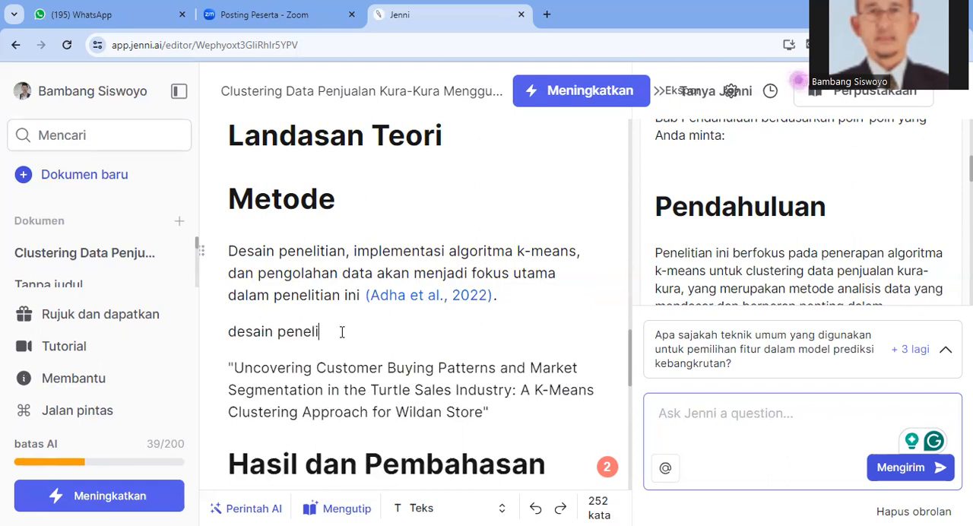
pyautogui.write('tian,')
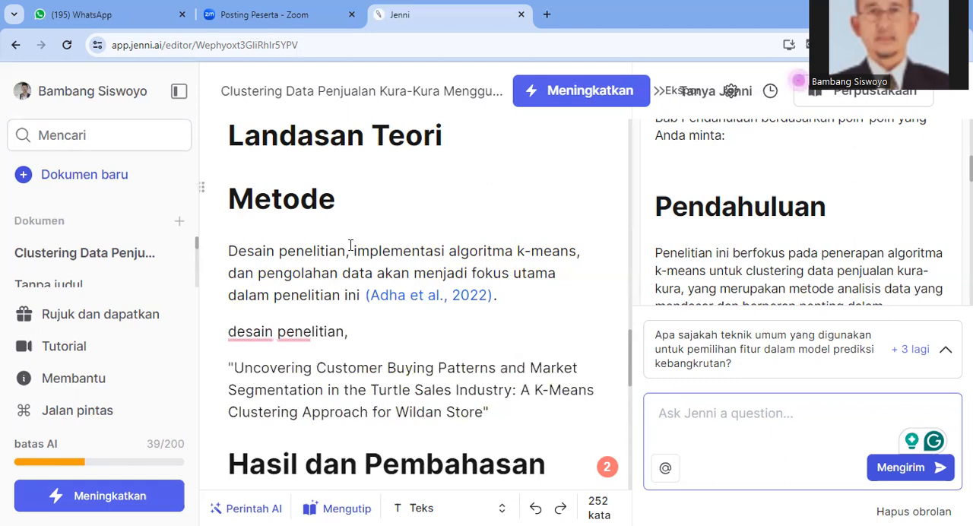
pyautogui.click(233, 333)
pyautogui.press('BackSpace')
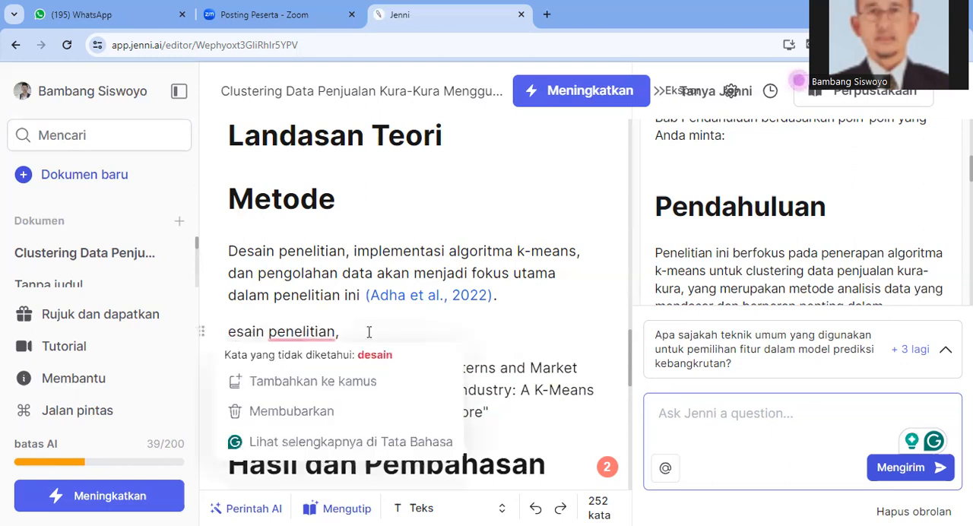
pyautogui.write('D')
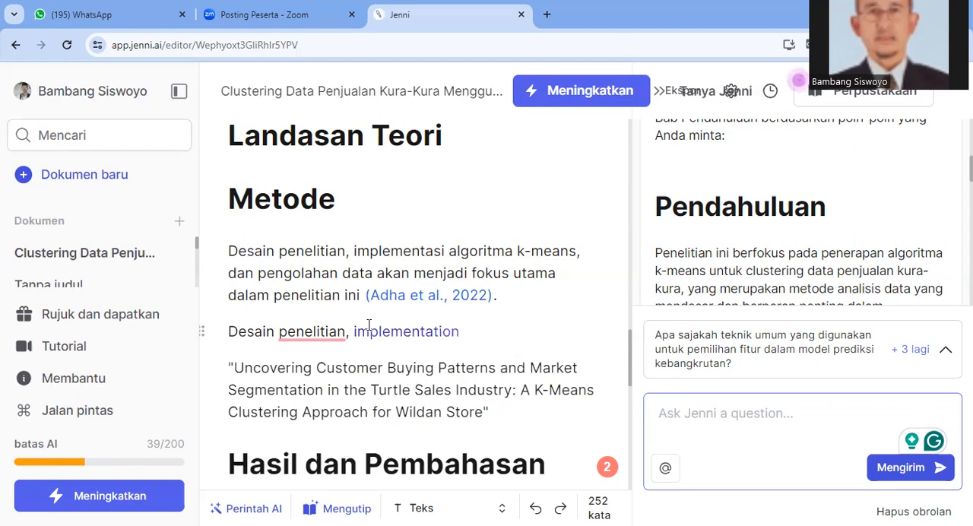
# Add "Populasi dan sample" after "Desain penelitian," in the second Metode paragraph
pyautogui.write('Popu')
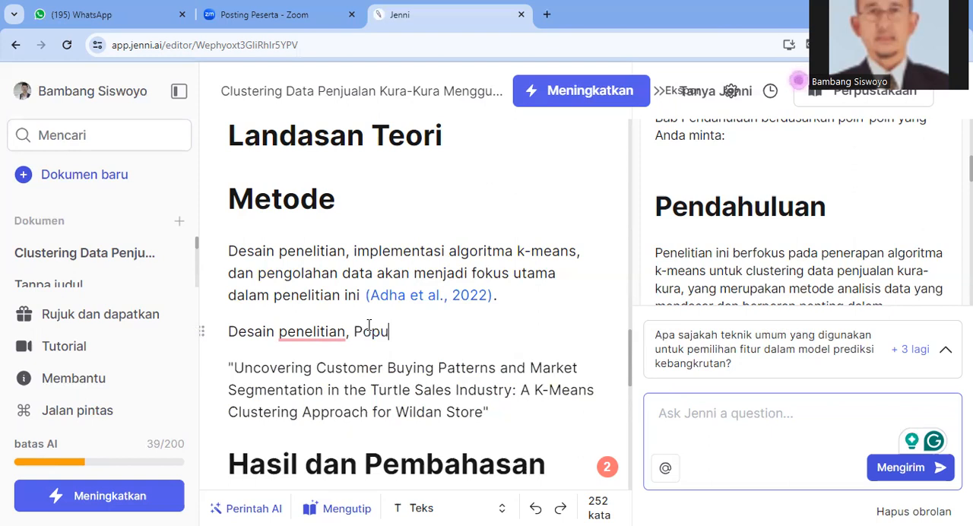
pyautogui.write('lasi,')
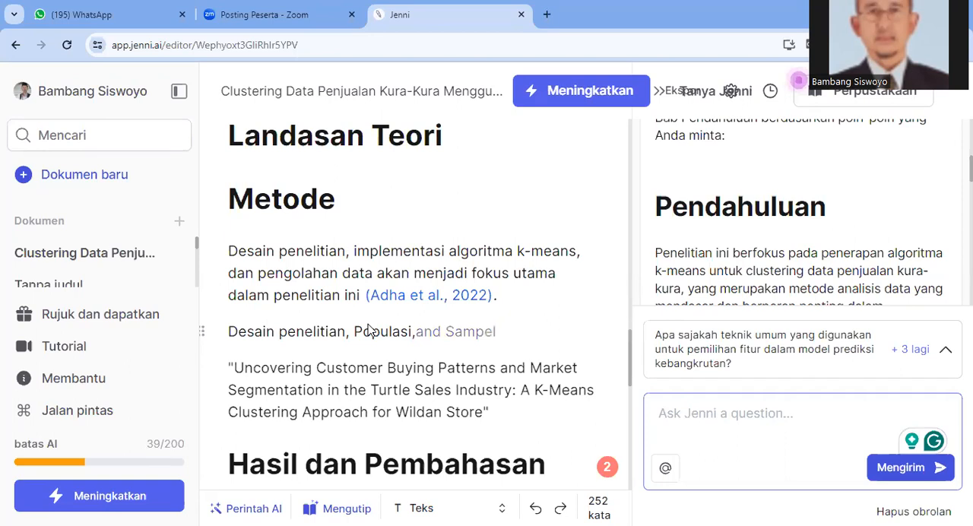
pyautogui.press('BackSpace')
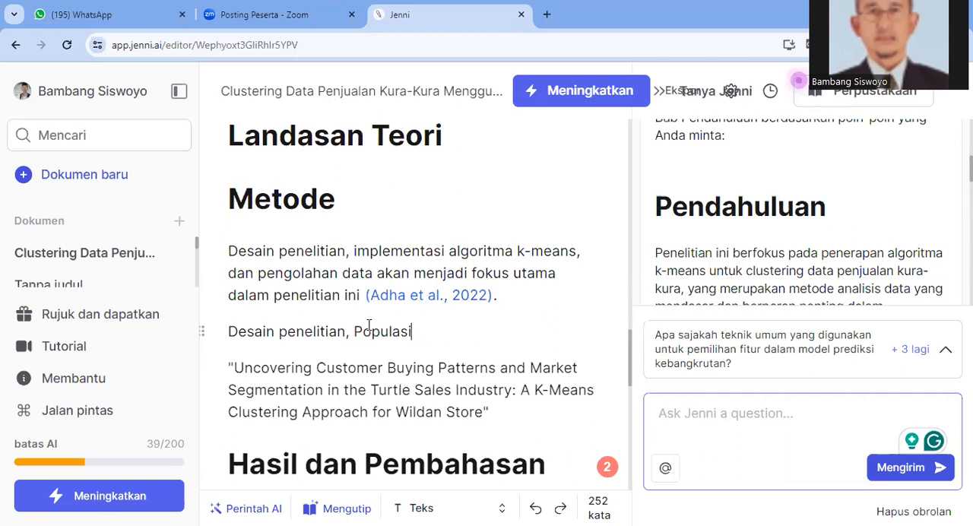
pyautogui.write('dan')
pyautogui.write(' s')
pyautogui.write('am')
pyautogui.write('ple')
pyautogui.write(', ')
pyautogui.write('t')
pyautogui.write('ekn')
pyautogui.write('in')
pyautogui.press('BackSpace')
pyautogui.press('BackSpace')
pyautogui.press('BackSpace')
pyautogui.press('BackSpace')
pyautogui.press('BackSpace')
pyautogui.press('BackSpace')
pyautogui.press('BackSpace')
pyautogui.press('BackSpace')
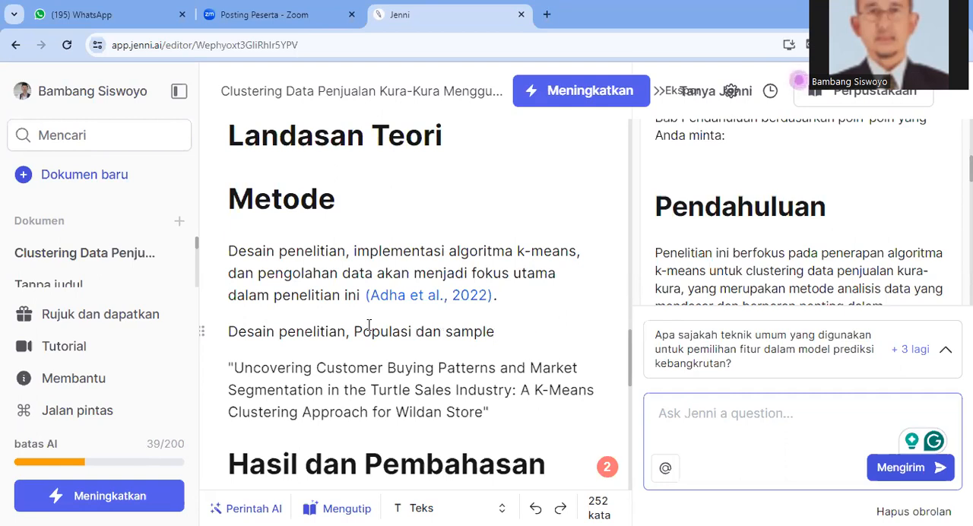
# Continue the second Metode paragraph with "serta teknik sample," after "Populasi dan sample"
pyautogui.write('serta teknik ')
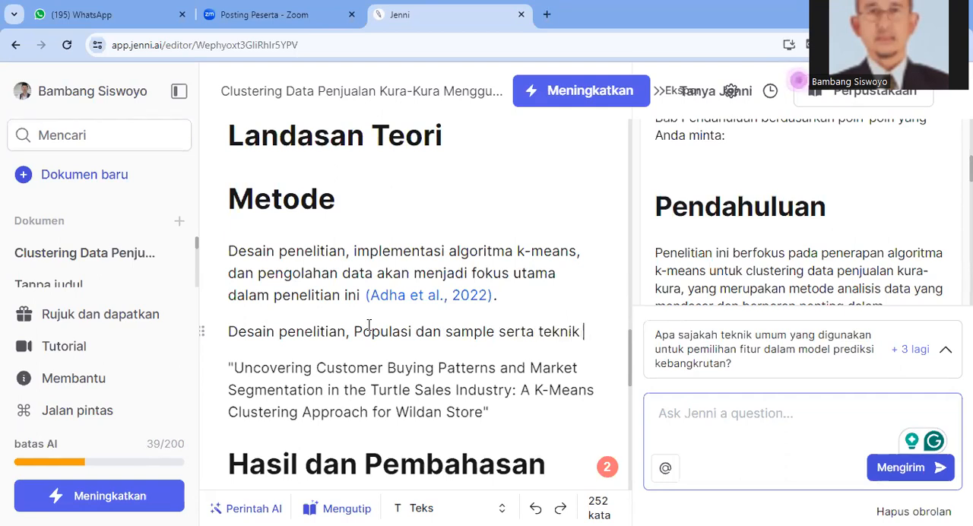
pyautogui.write('sampl')
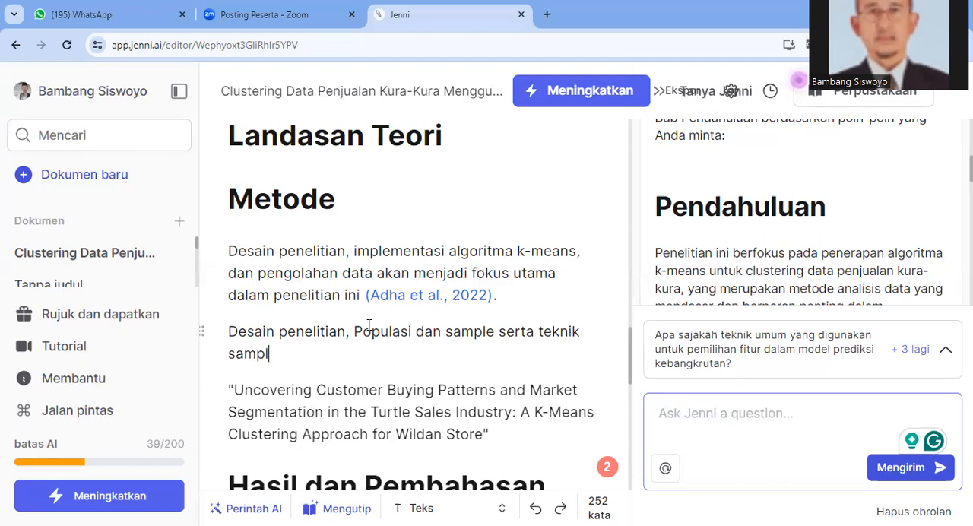
pyautogui.write('e,')
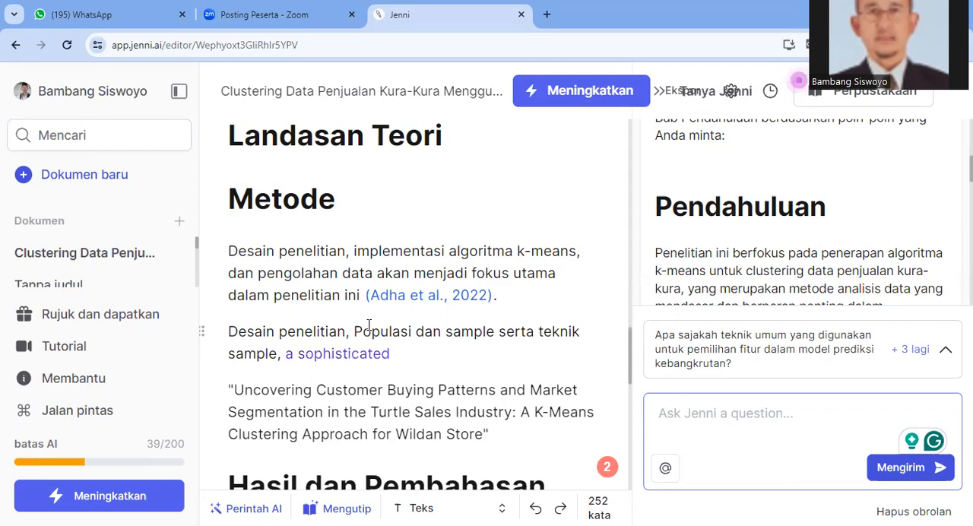
pyautogui.click(370, 331)
pyautogui.click(295, 360)
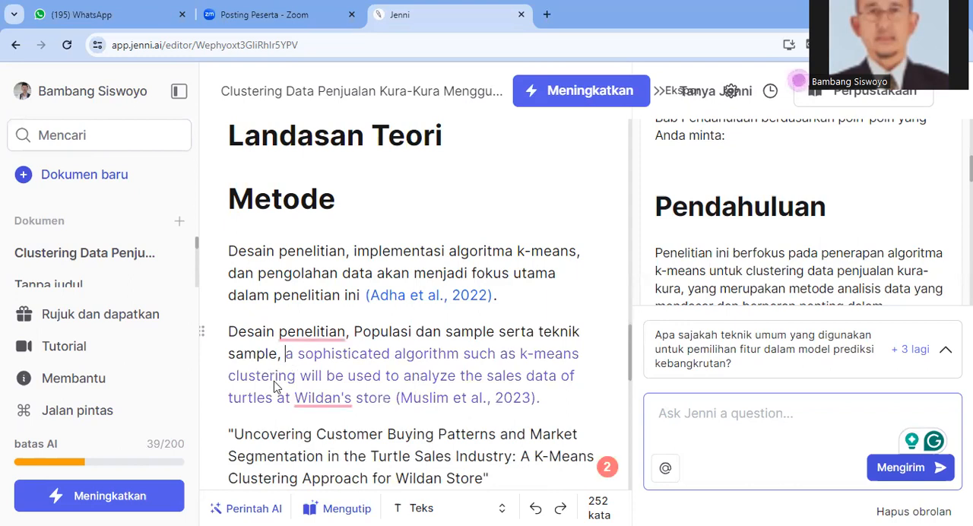
# Extend the Metode list with "waktu dan tempat penelitian," instead of accepting the AI suggestion after "teknik sample,"
pyautogui.write('waktu dan te')
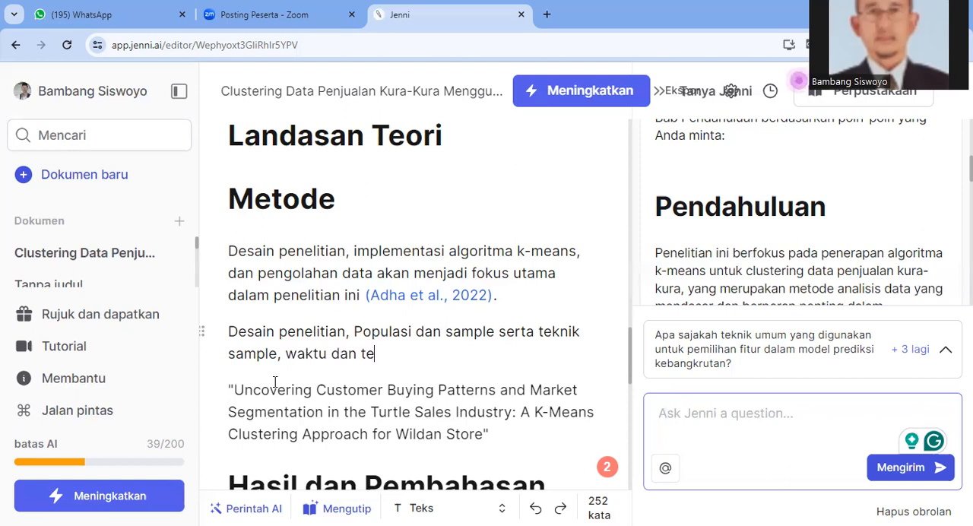
pyautogui.write('mpat penelitian,')
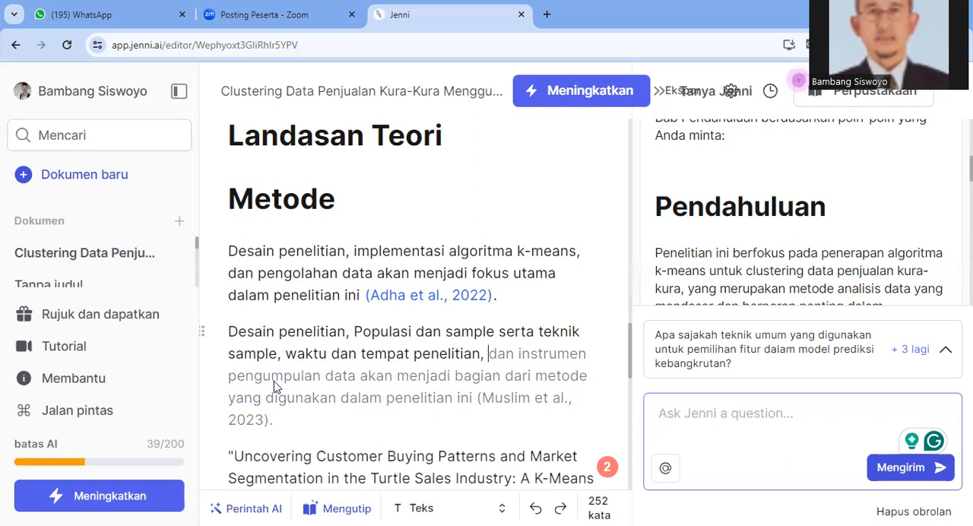
# End the Metode list with "instrumen peneltian." and insert two empty paragraphs below it
pyautogui.write('instr')
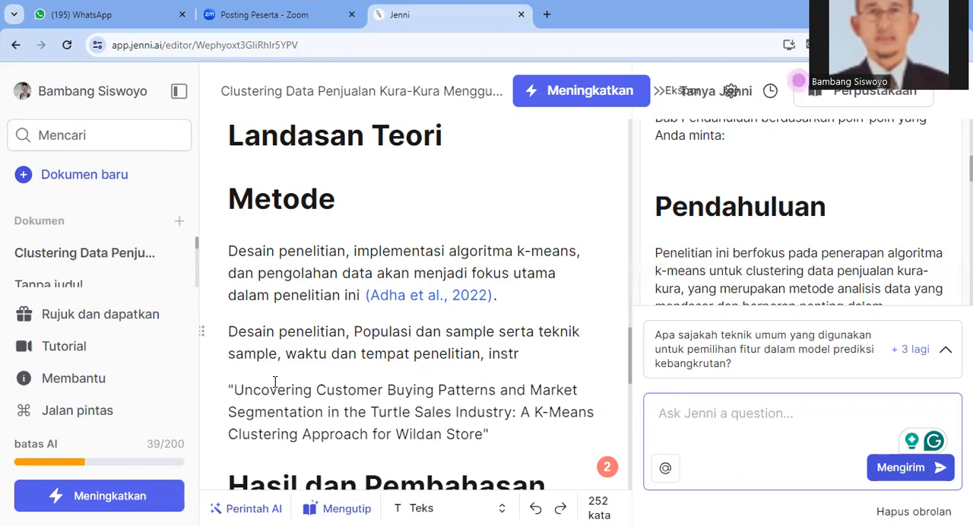
pyautogui.write('umen penelitia')
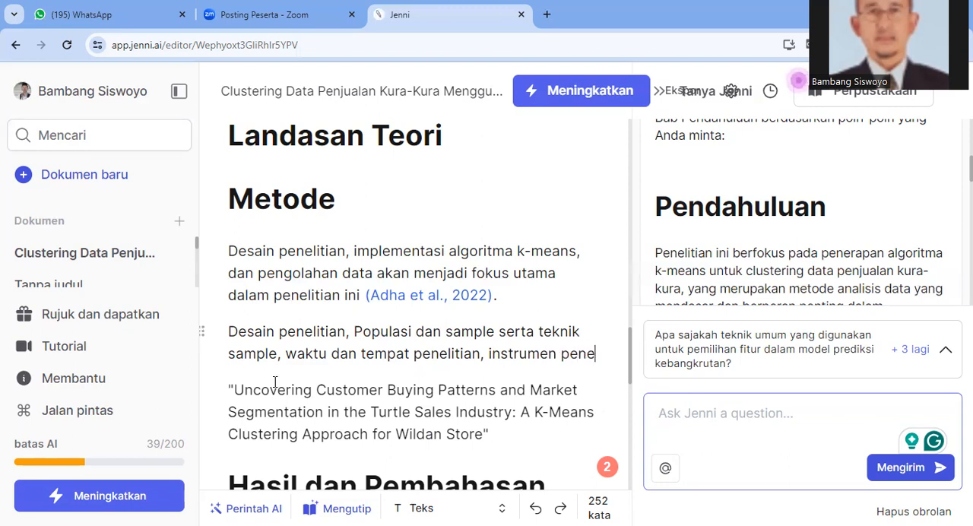
pyautogui.write('n.')
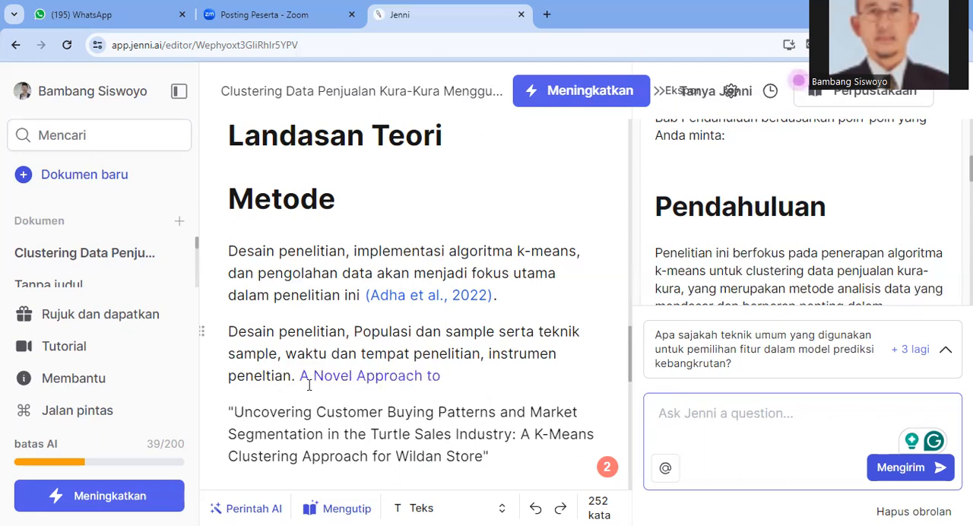
pyautogui.press('Return')
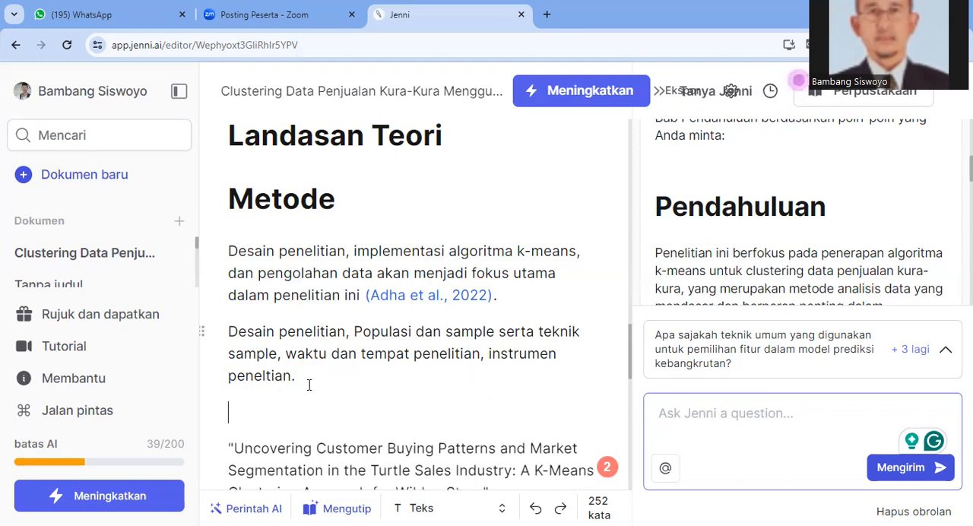
pyautogui.press('Return')
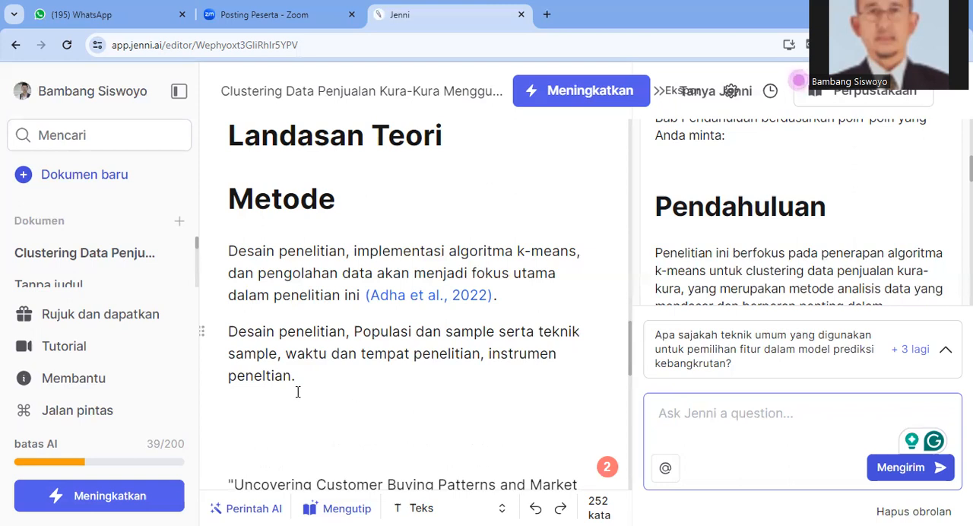
pyautogui.write('"Opt')
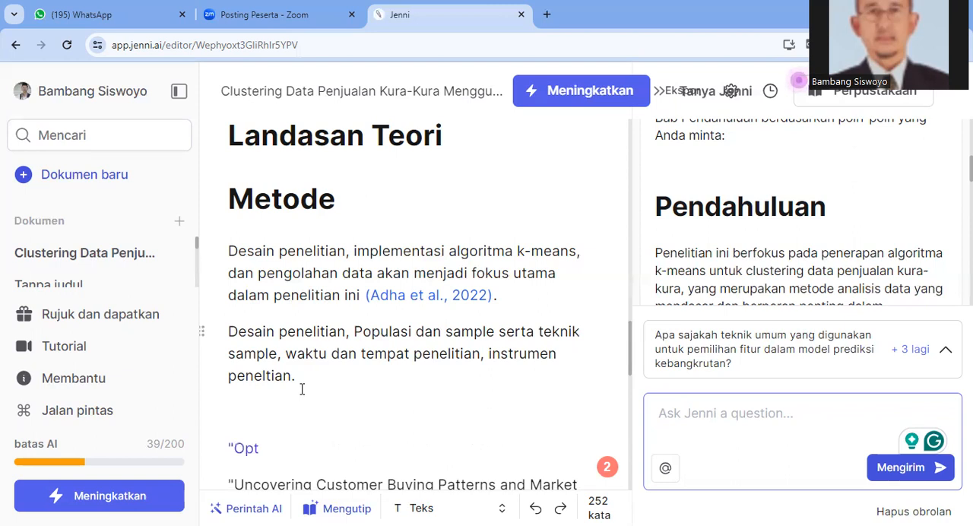
pyautogui.write('imizing sales strategies and improving')
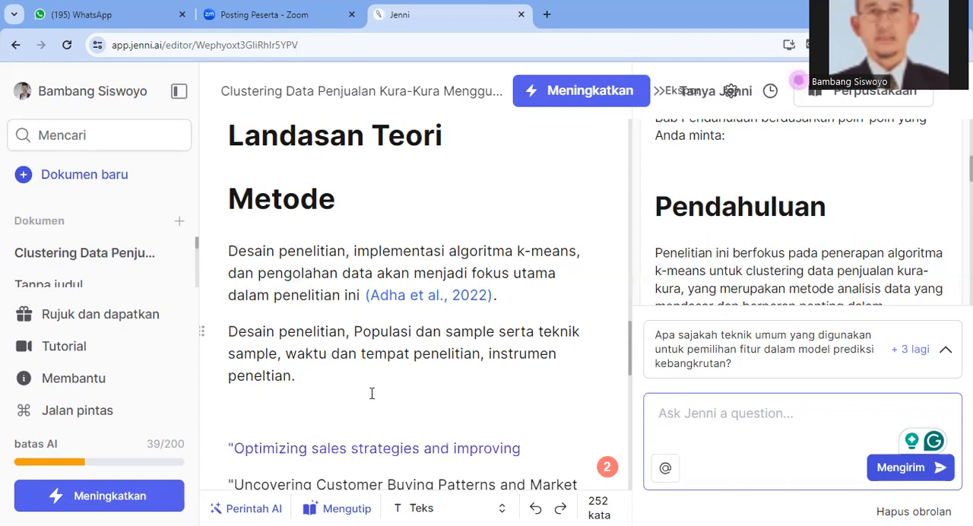
pyautogui.write(' operational efficiency: A clustering approach for turtle')
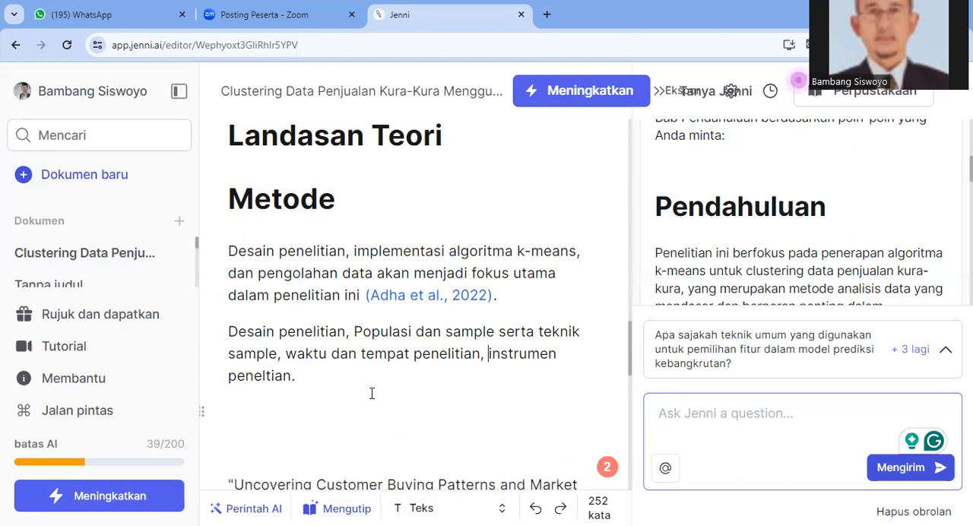
pyautogui.write('pro')
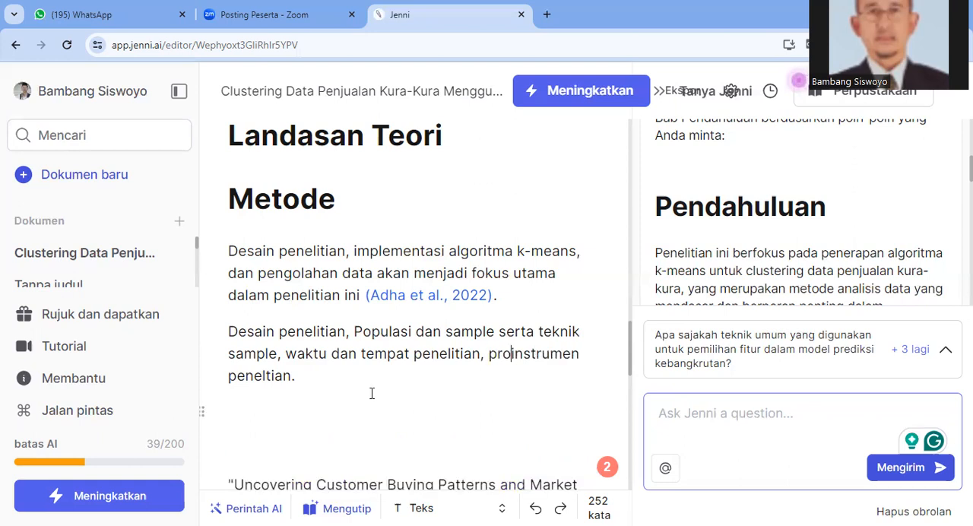
pyautogui.write('sedur pe')
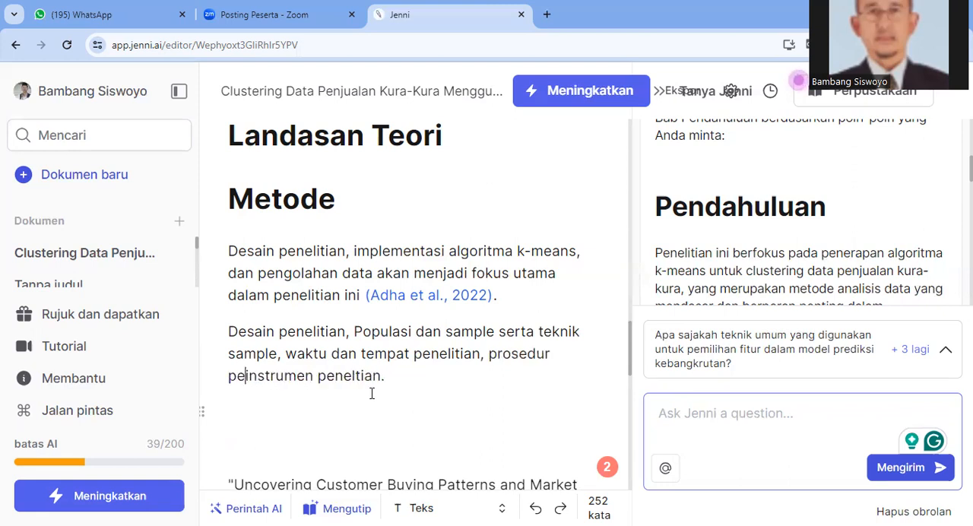
pyautogui.write('nelitian')
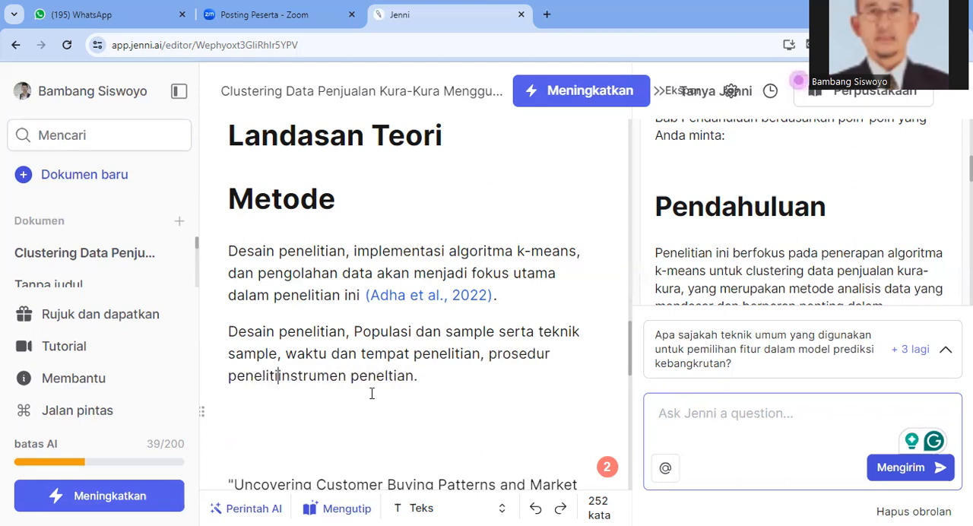
pyautogui.write(',')
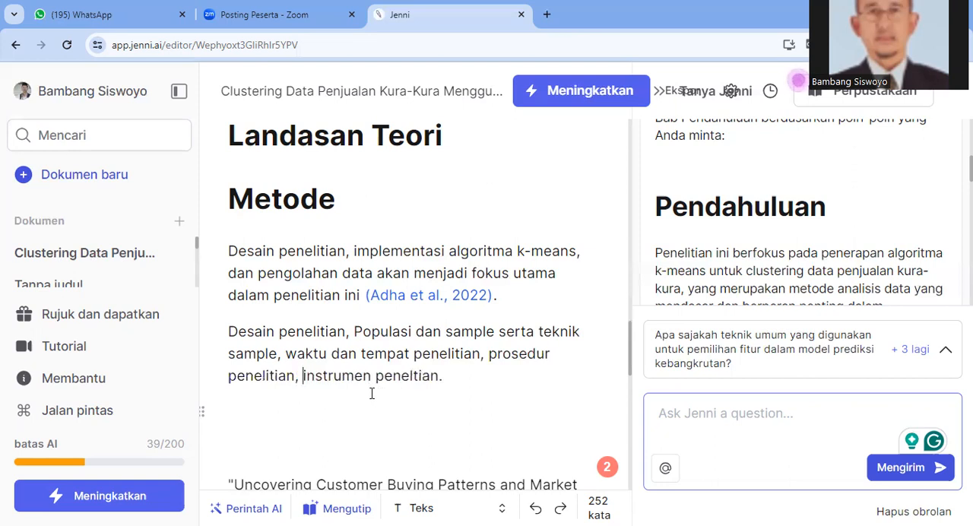
# Copy the entire paragraph from "Desain penelitian, Populasi dan sample" through "instrumen peneltian."
pyautogui.click(230, 332)
pyautogui.doubleClick(259, 332)
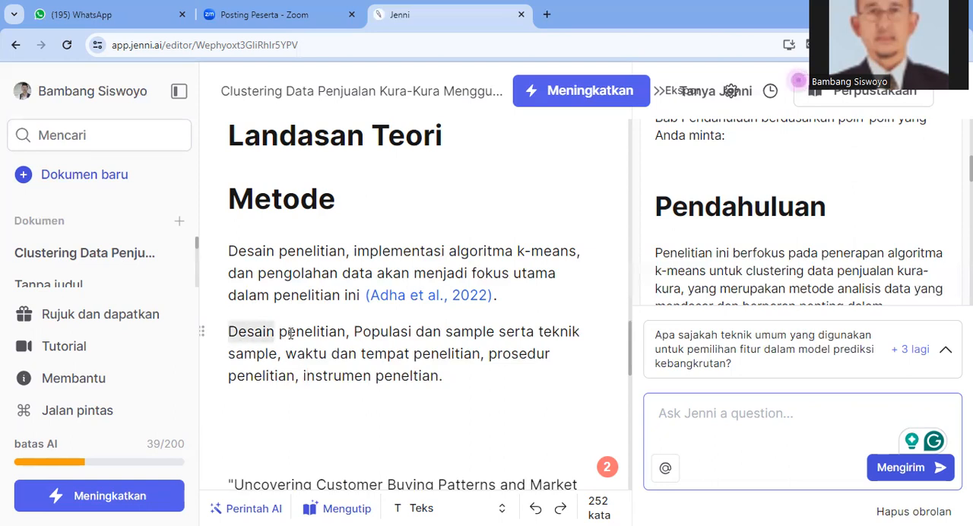
pyautogui.tripleClick(327, 368)
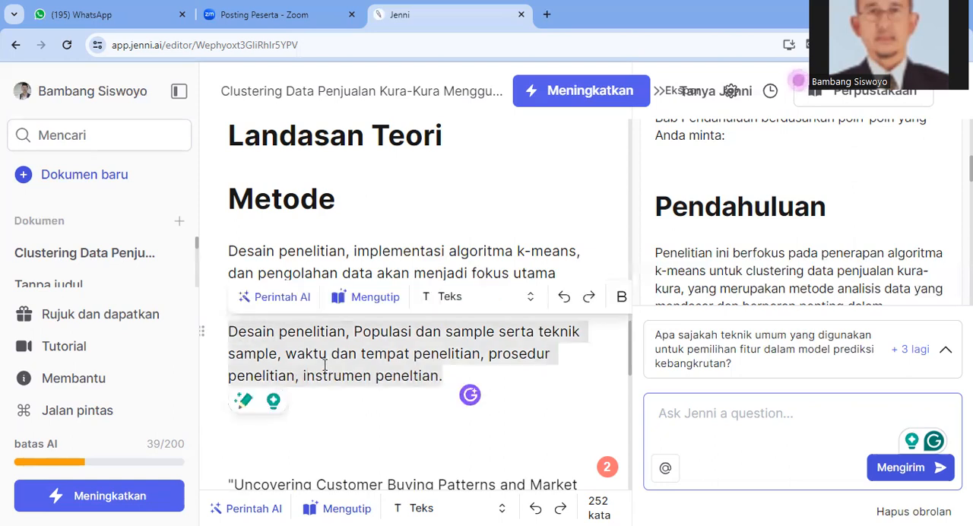
pyautogui.rightClick(326, 370)
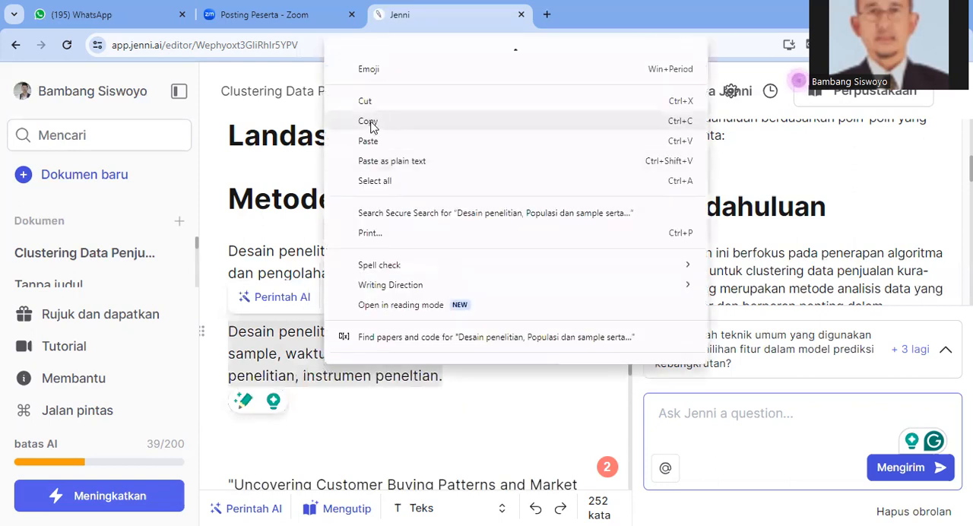
pyautogui.click(337, 443)
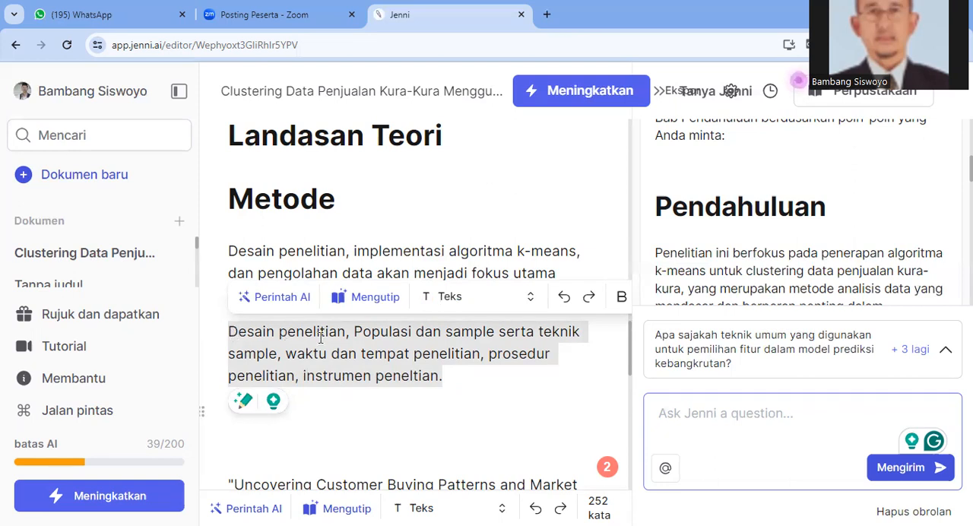
# Begin a new AI chat prompt with "Sebagai Author yang berpengalaman, tolong buatkan"
pyautogui.press('Tab')
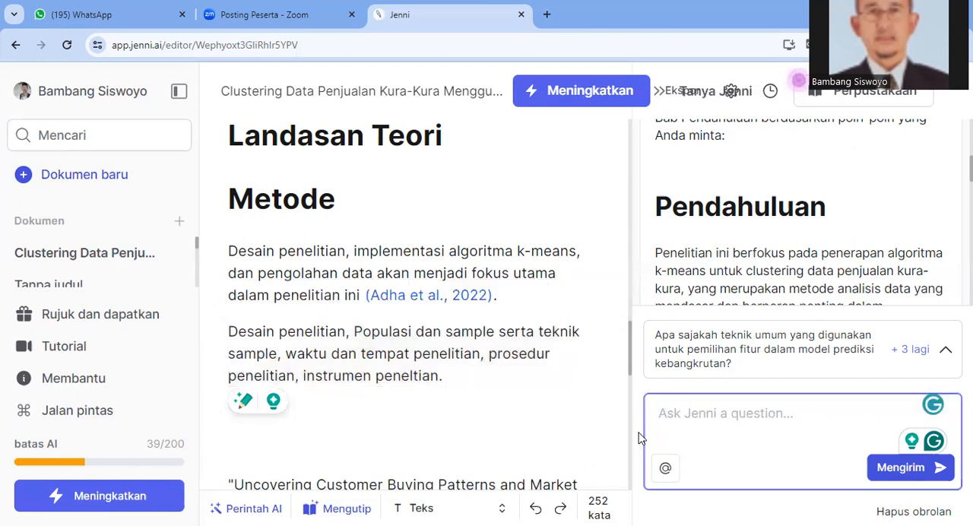
pyautogui.write('Se')
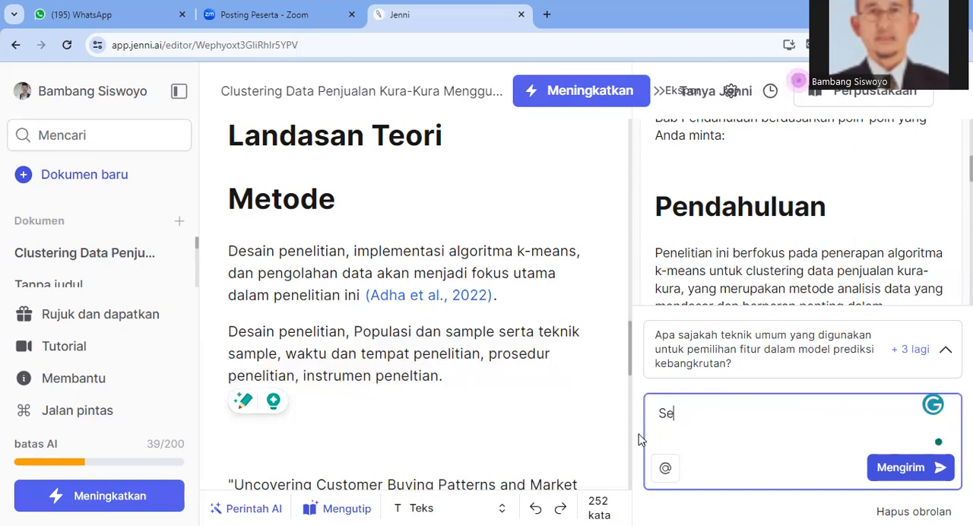
pyautogui.write('bagai Au')
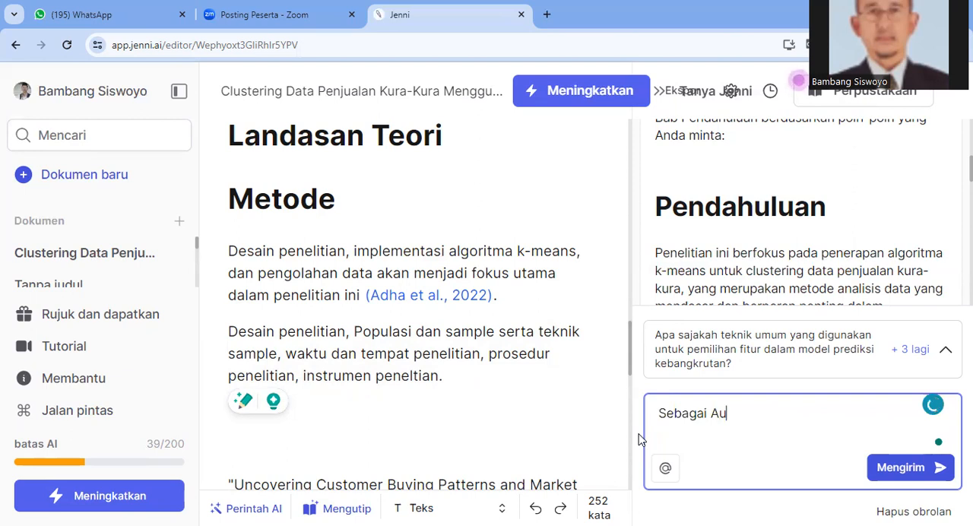
pyautogui.write('thor y')
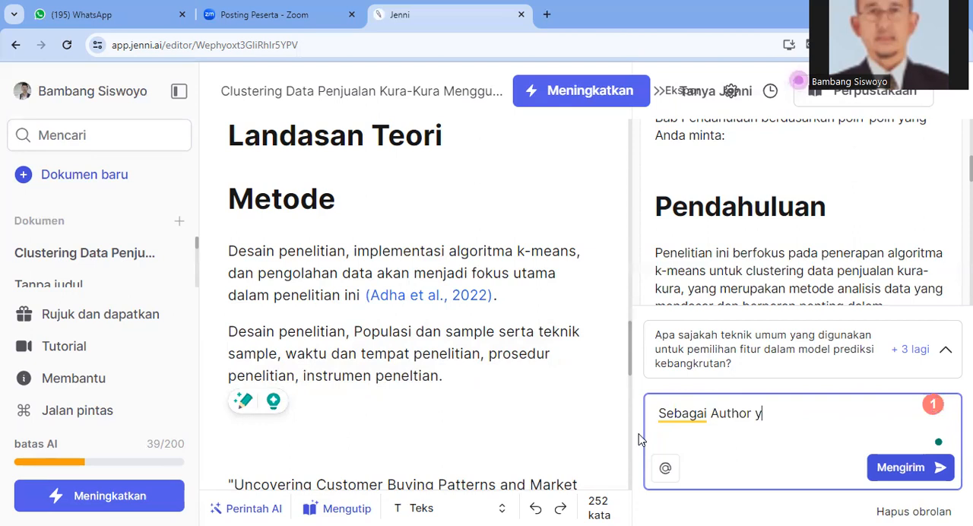
pyautogui.write('ang berpenge')
pyautogui.press('BackSpace')
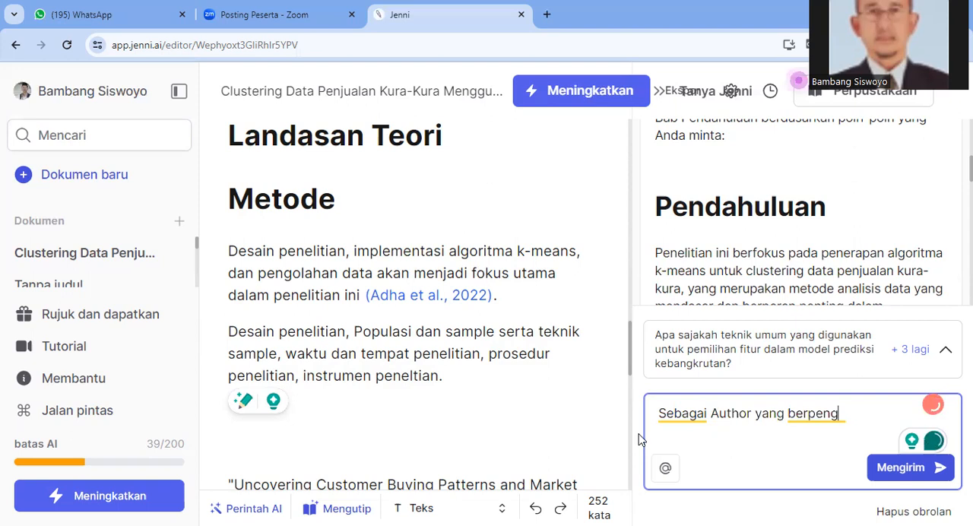
pyautogui.write('alaman, tolong buatkan par')
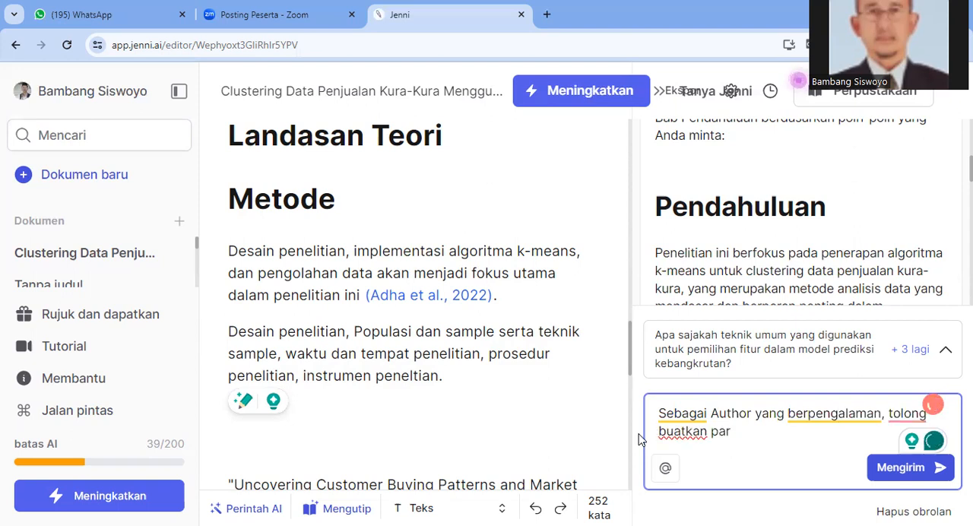
pyautogui.write('agrap')
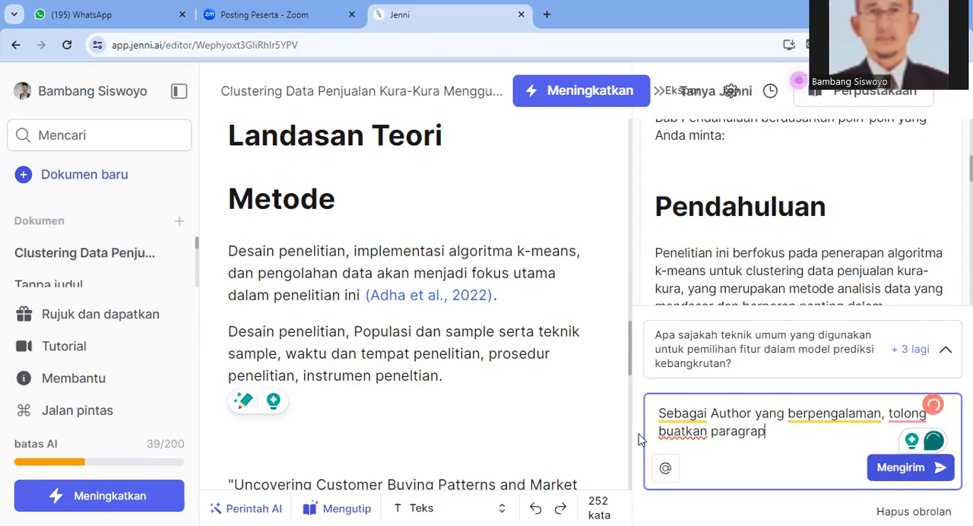
pyautogui.hotkey('ctrl', 'BackSpace')
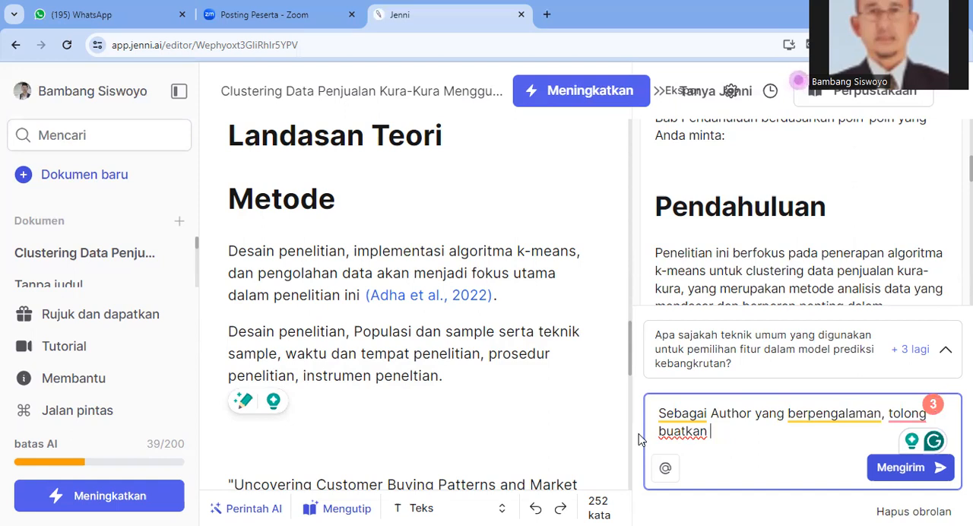
# Continue the chat prompt after "buatkan" with "penjelasan dalam paragrap"
pyautogui.write('penjel')
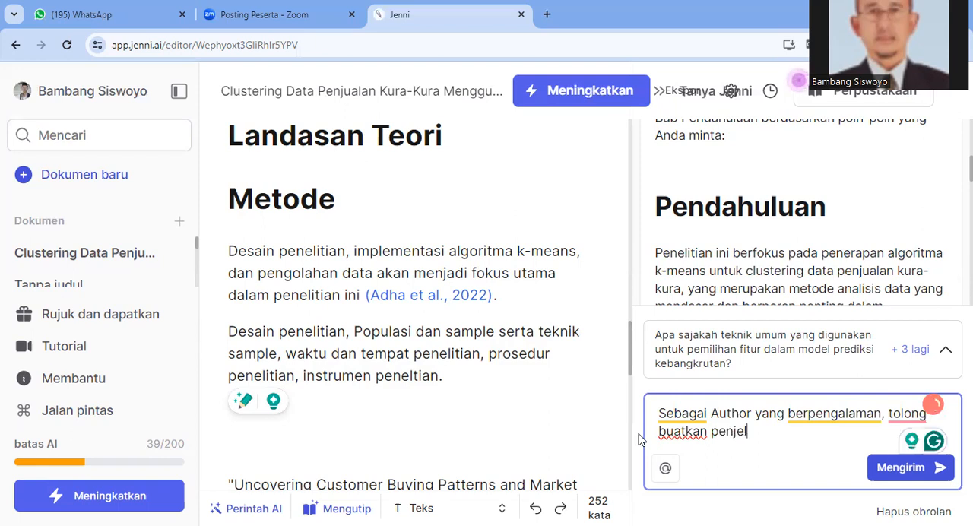
pyautogui.write('asan ')
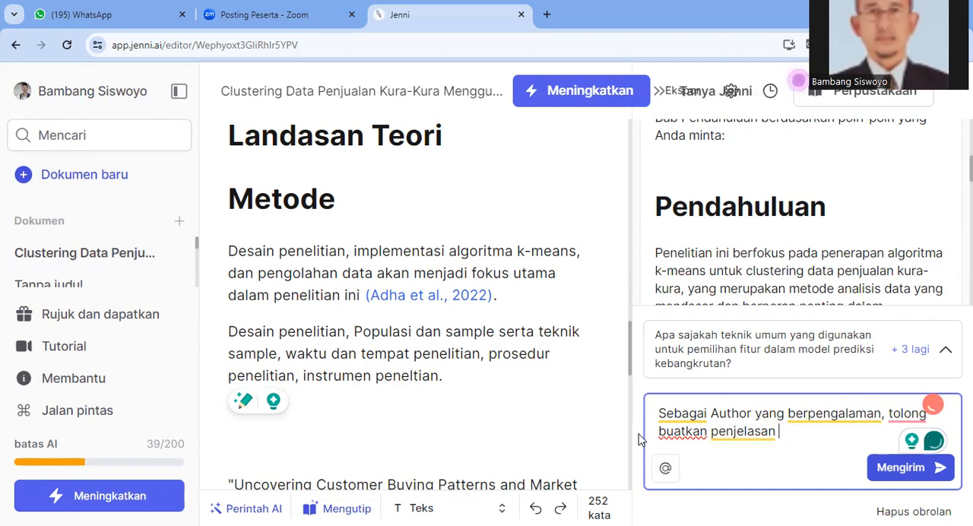
pyautogui.write('da')
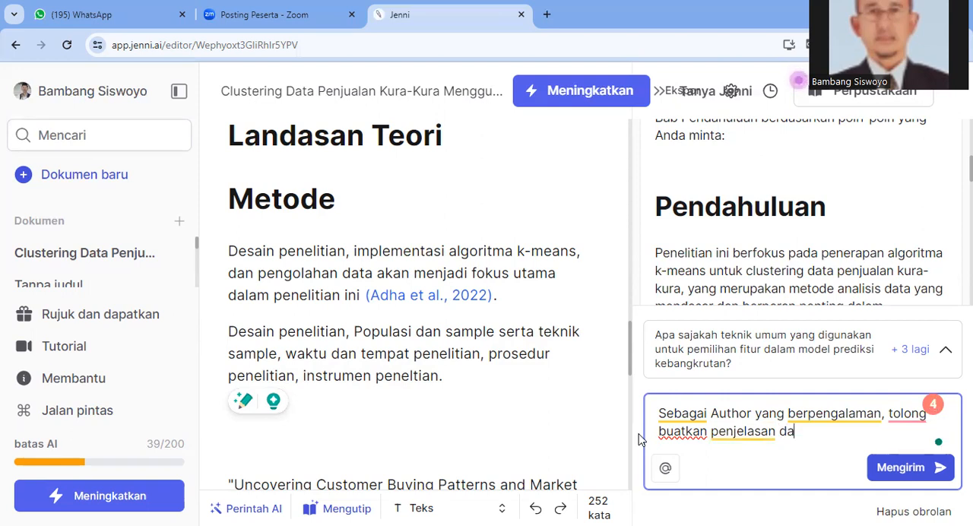
pyautogui.write('lam paragrap')
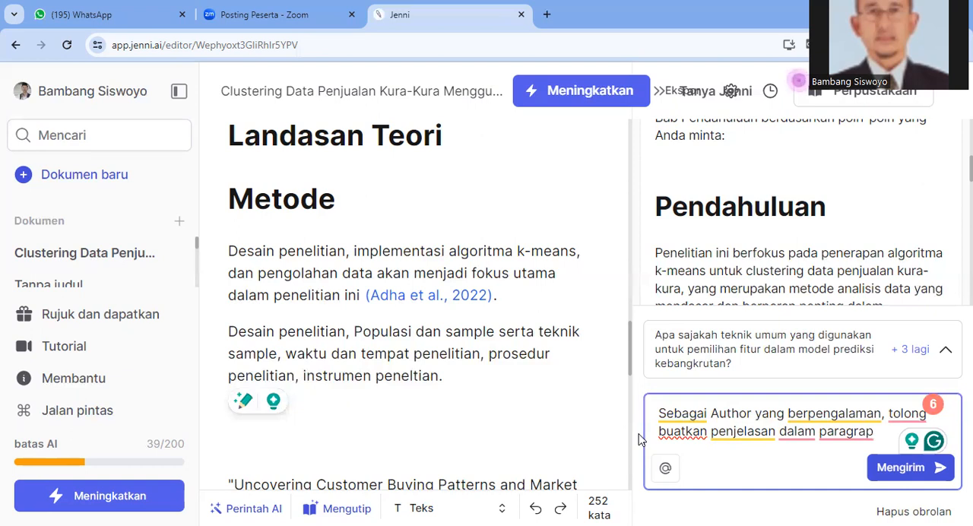
# Insert "Bab Metode berupa paragrap" after "penjelasan" in the chat prompt, replacing the trailing "dalam paragrap"
pyautogui.press('Left')
pyautogui.write('/')
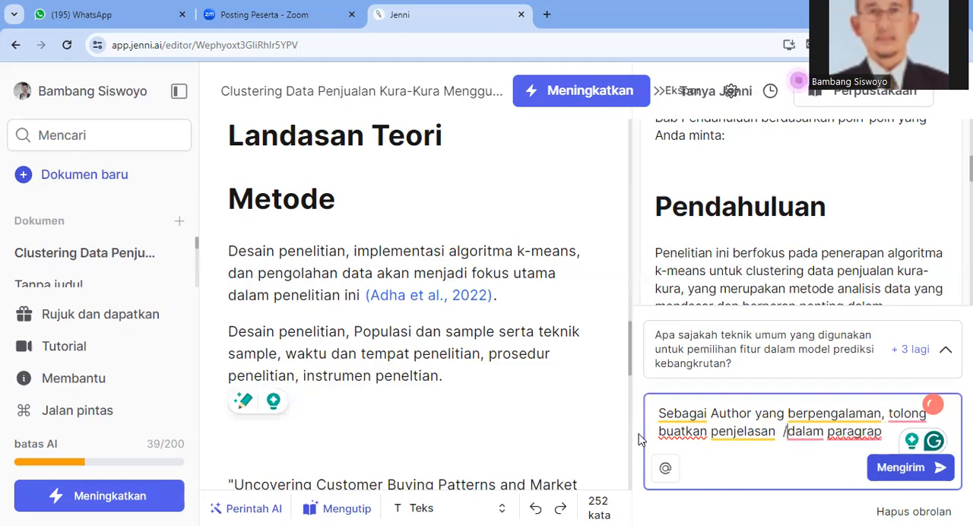
pyautogui.press('BackSpace')
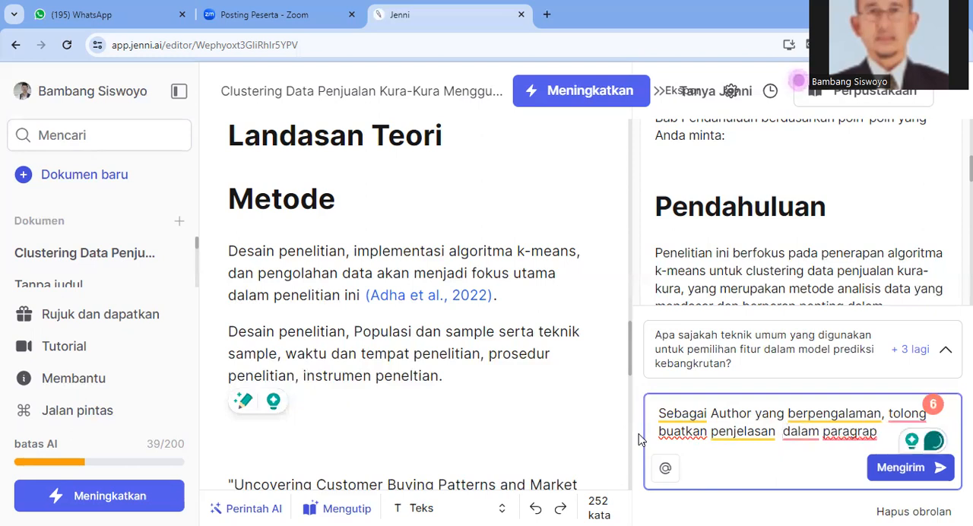
pyautogui.write('B')
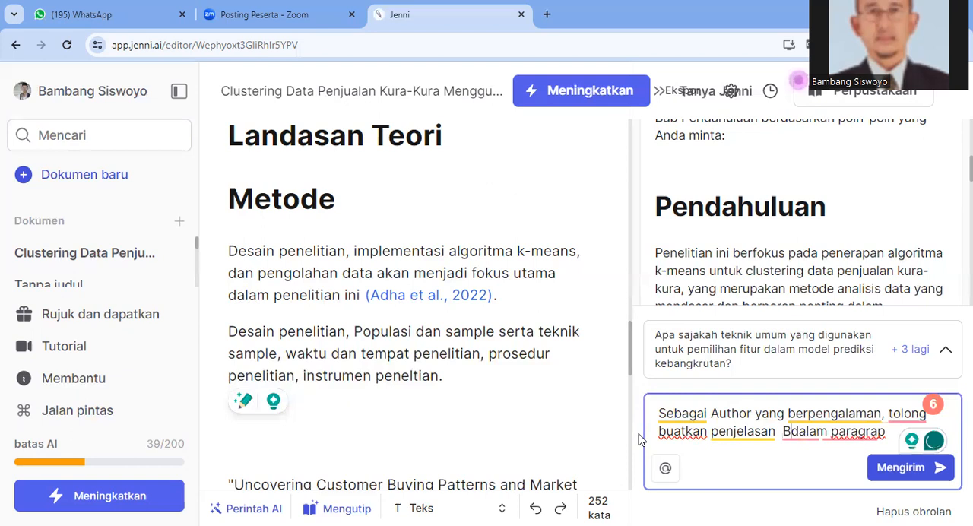
pyautogui.write('ab M')
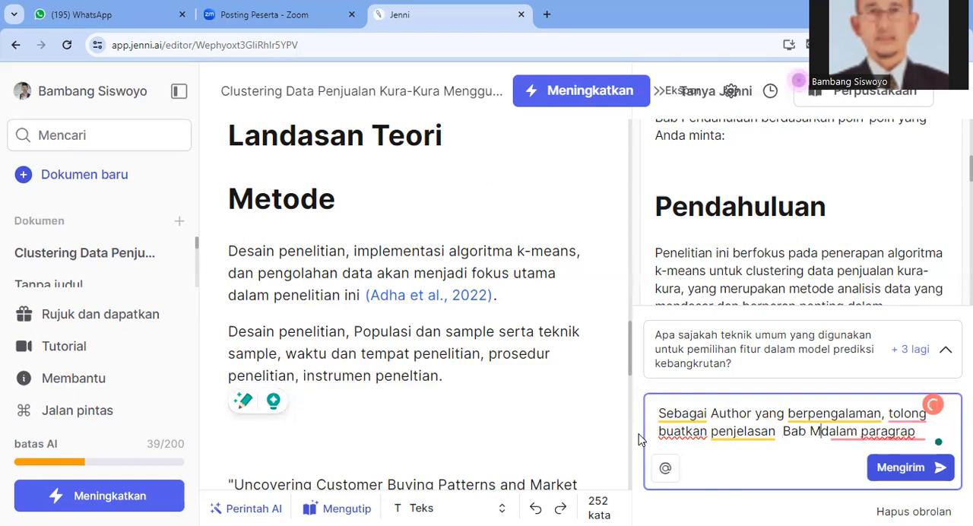
pyautogui.write('etode b')
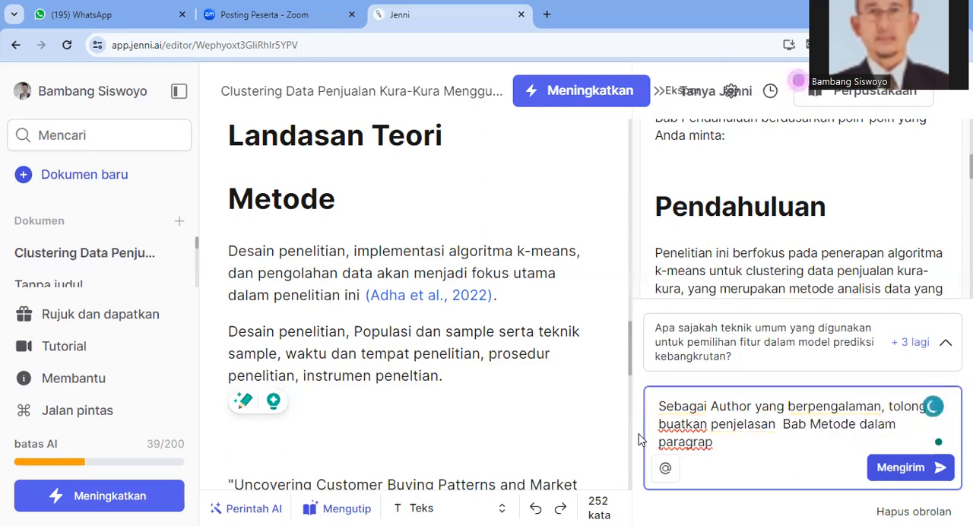
pyautogui.write('erupa pa')
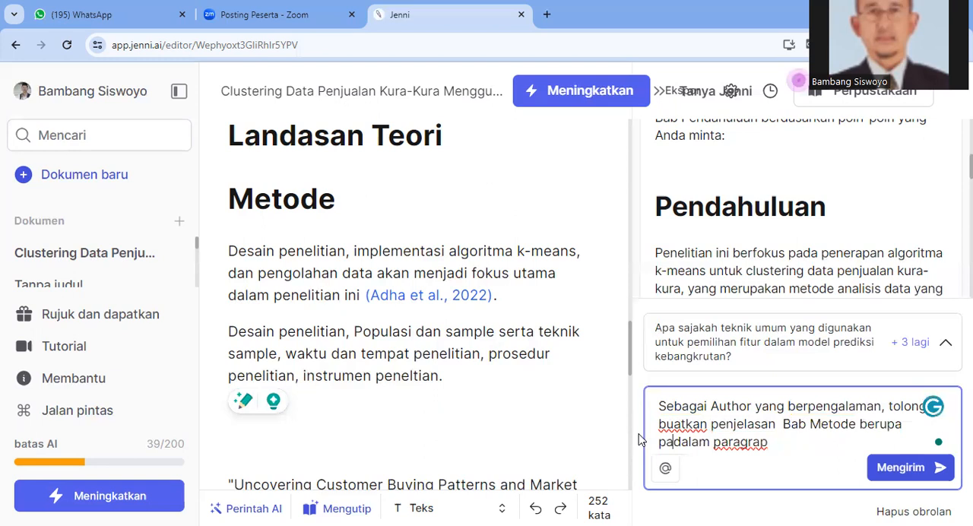
pyautogui.write('ragrap')
pyautogui.press('Delete')
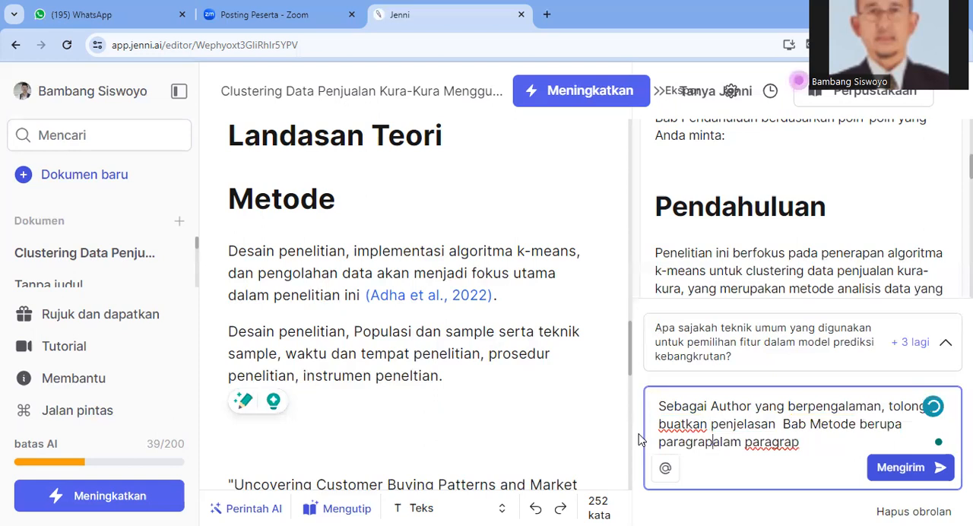
pyautogui.hotkey('shift', 'End')
# Finish the chat prompt with "dari sub topik bahasan sebagai berikkut:" followed by the copied Metode topic list, and send it
pyautogui.write('dari t')
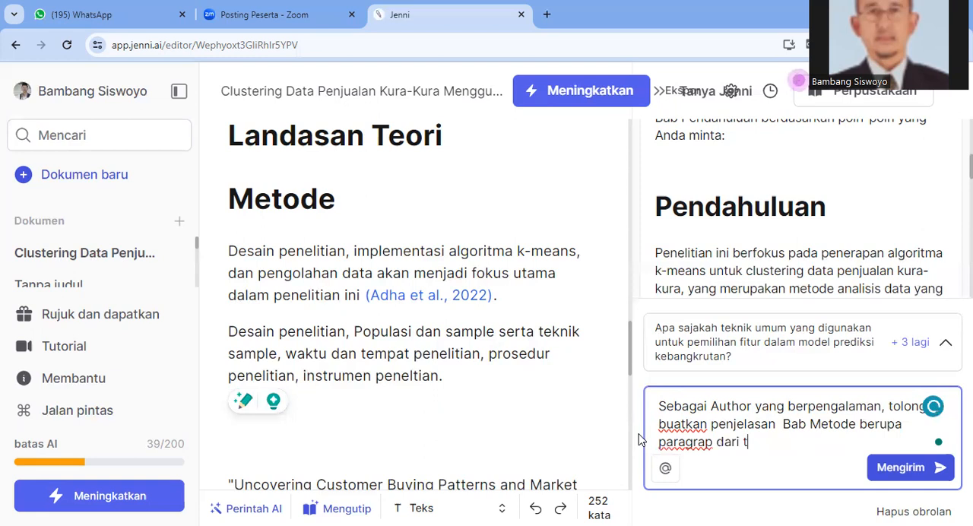
pyautogui.write('opi')
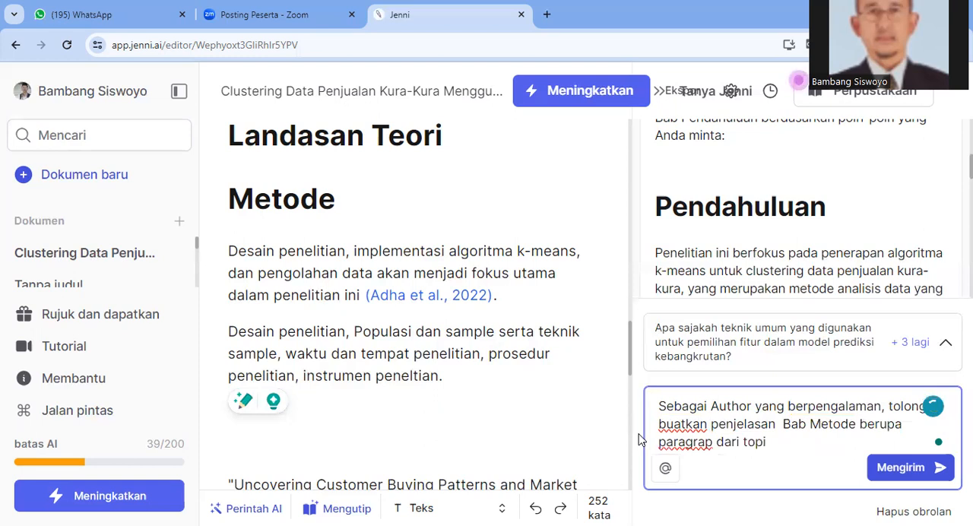
pyautogui.press('BackSpace')
pyautogui.press('BackSpace')
pyautogui.press('BackSpace')
pyautogui.press('BackSpace')
pyautogui.write('sub topik b')
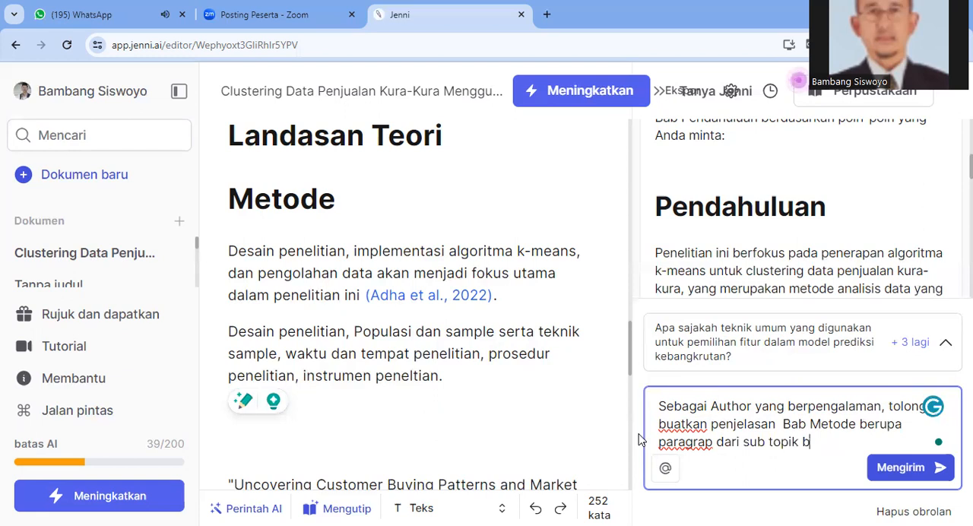
pyautogui.write('ahasan sebagai beriku')
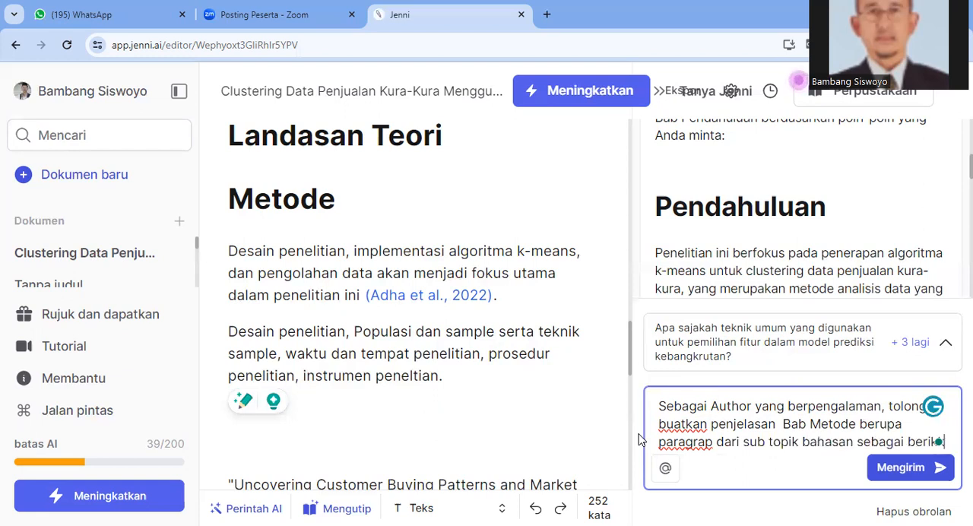
pyautogui.write('ut:')
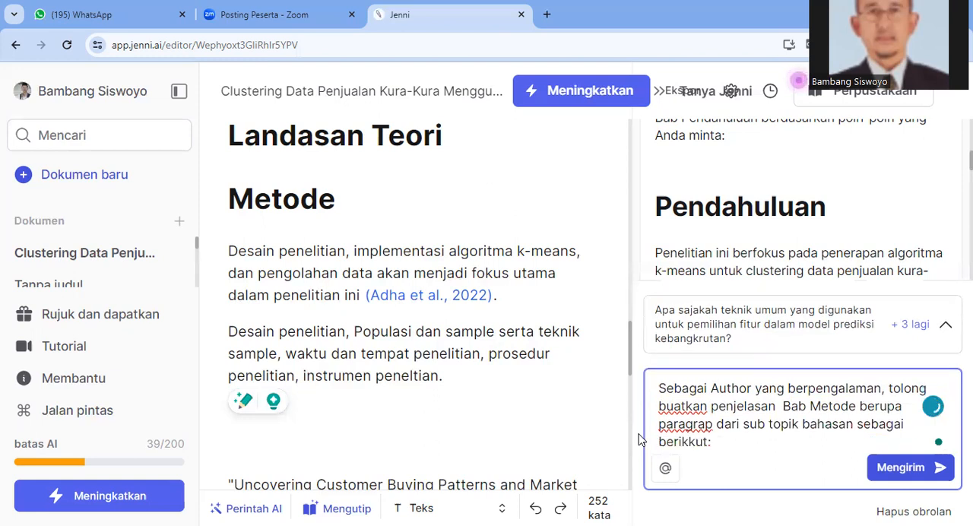
pyautogui.write('Desain penelitian, Populasi dan sample serta teknik sample, waktu dan tempat penelitian, prosedur penelitian, instrumen peneltian.')
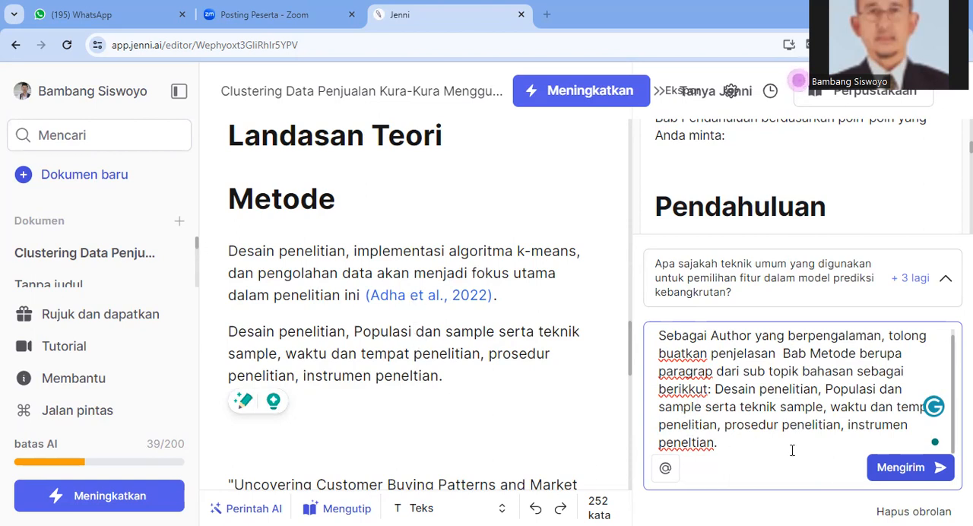
pyautogui.click(941, 471)
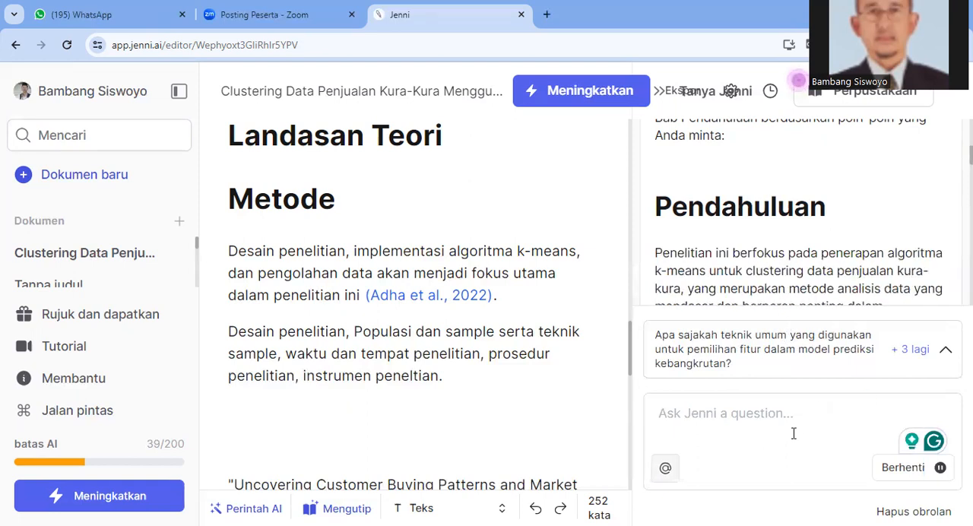
# Paste the copied Metode topic list into the empty chat question box
pyautogui.click(728, 413)
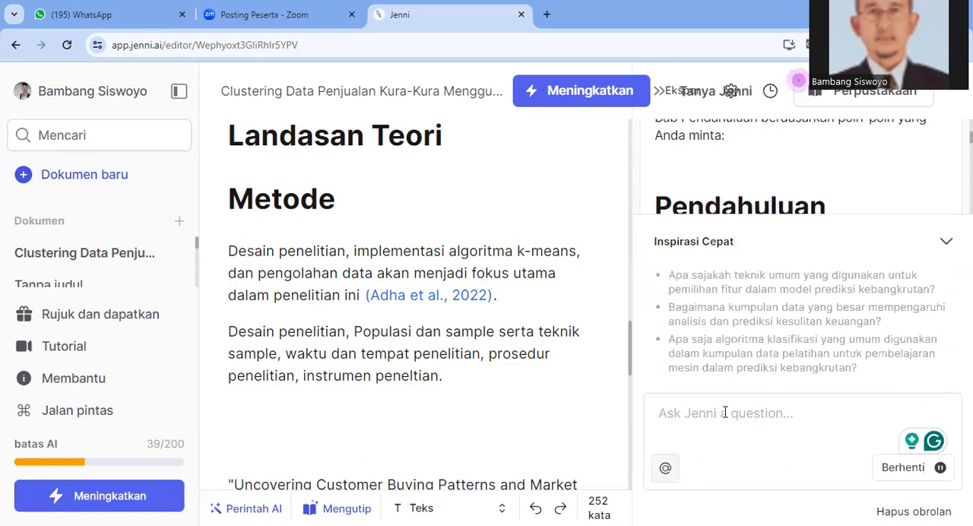
pyautogui.click(725, 412)
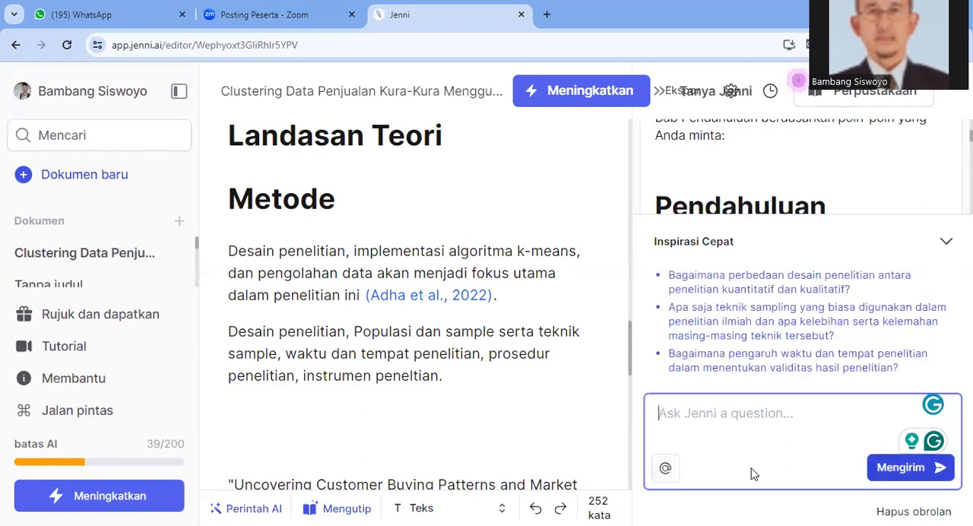
pyautogui.rightClick(684, 399)
pyautogui.click(692, 225)
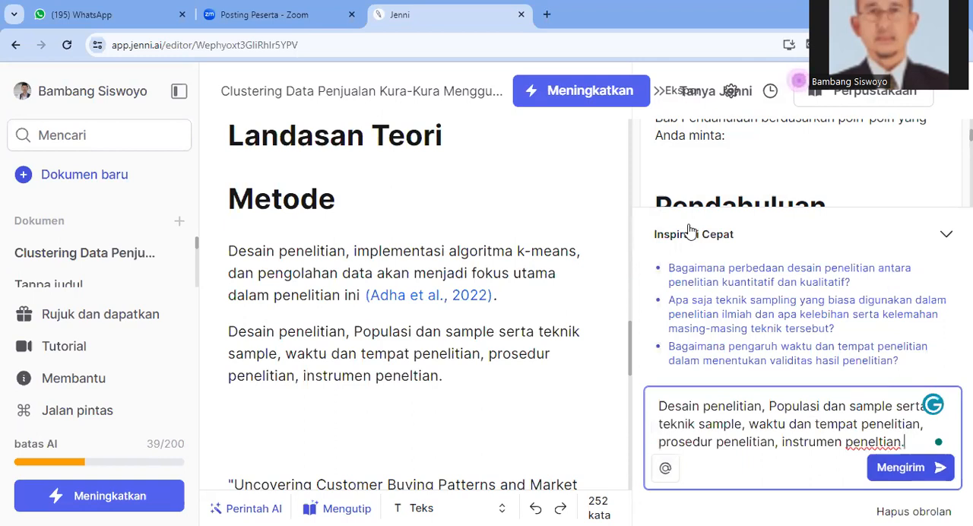
# Copy the entire topic list from the chat question box
pyautogui.hotkey('ctrl', 'Home')
pyautogui.hotkey('ctrl', 'a')
pyautogui.rightClick(750, 427)
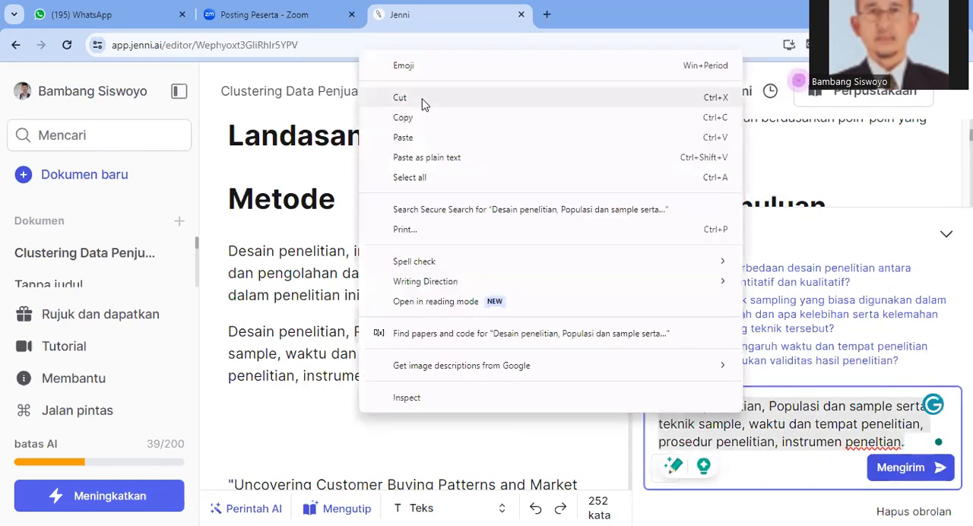
pyautogui.click(419, 124)
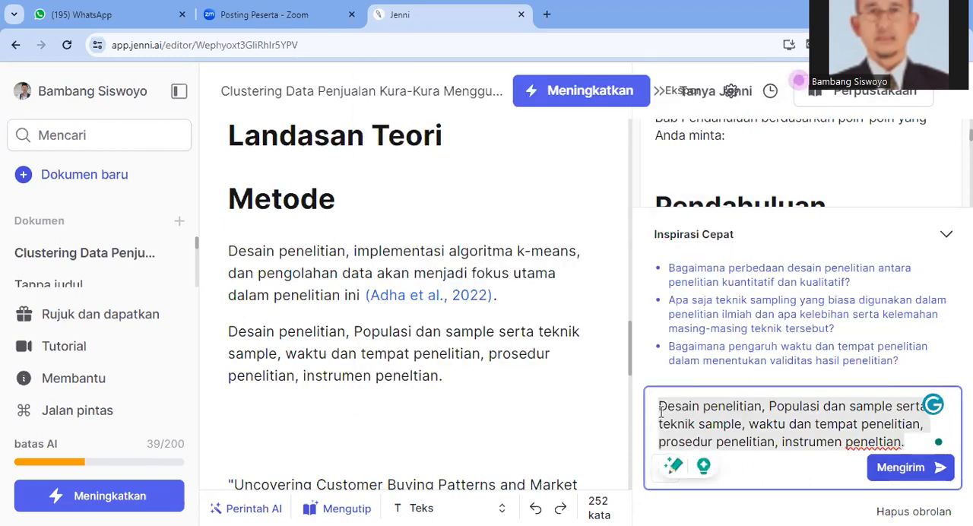
# Insert "Tolong buatkan: " before "Desain penelitian" at the start of the chat question
pyautogui.press('Left')
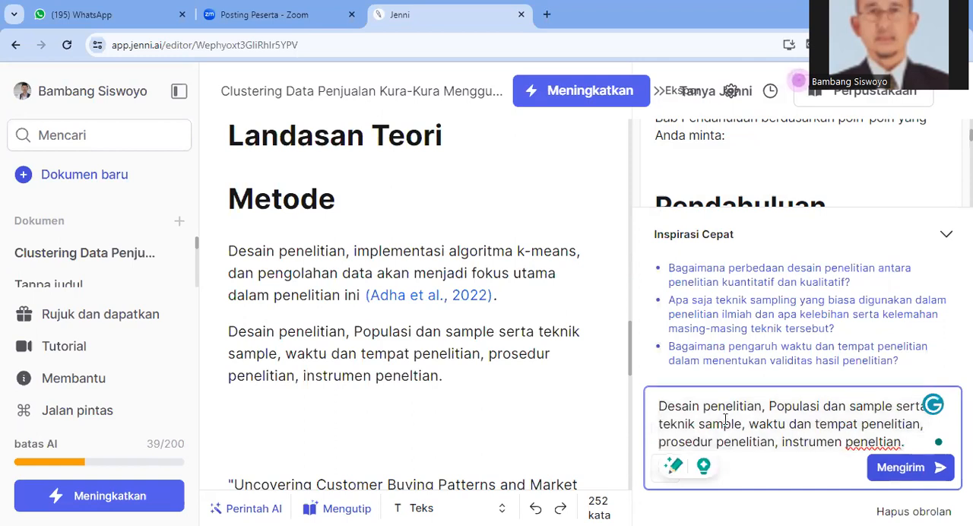
pyautogui.write('T')
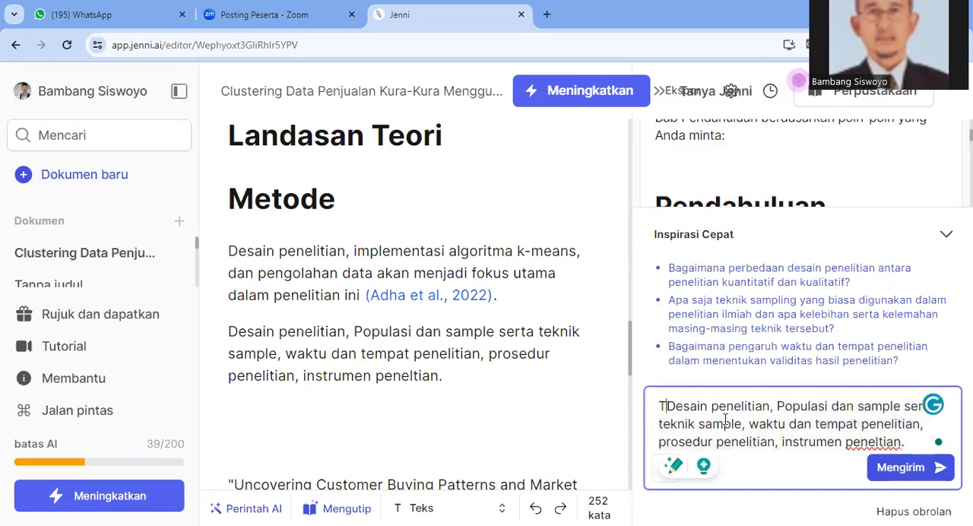
pyautogui.write('olong buatkan')
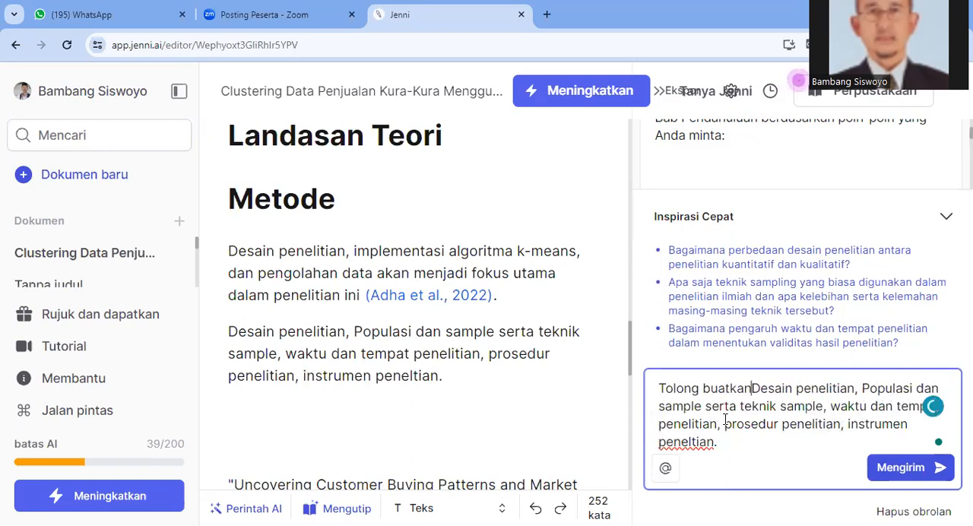
pyautogui.write(':')
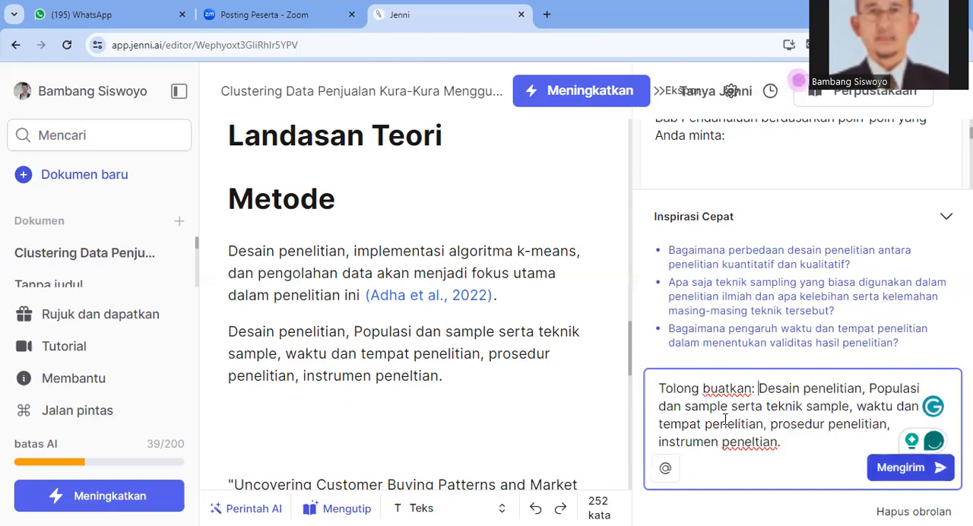
# Send the Metode topics question and add the chat's earlier Metode reply to the document
pyautogui.press('Return')
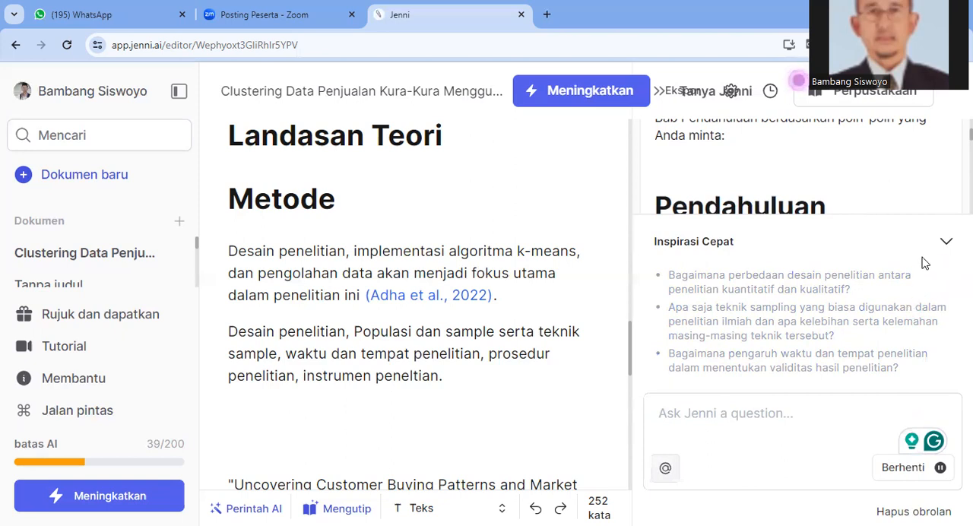
pyautogui.scroll(5, 796, 190)
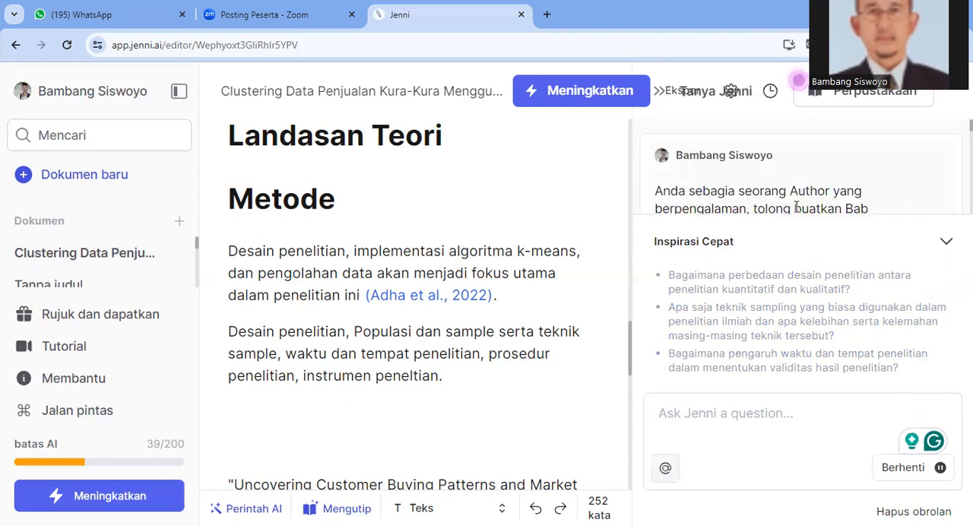
pyautogui.scroll(-2, 796, 207)
pyautogui.scroll(-8, 797, 206)
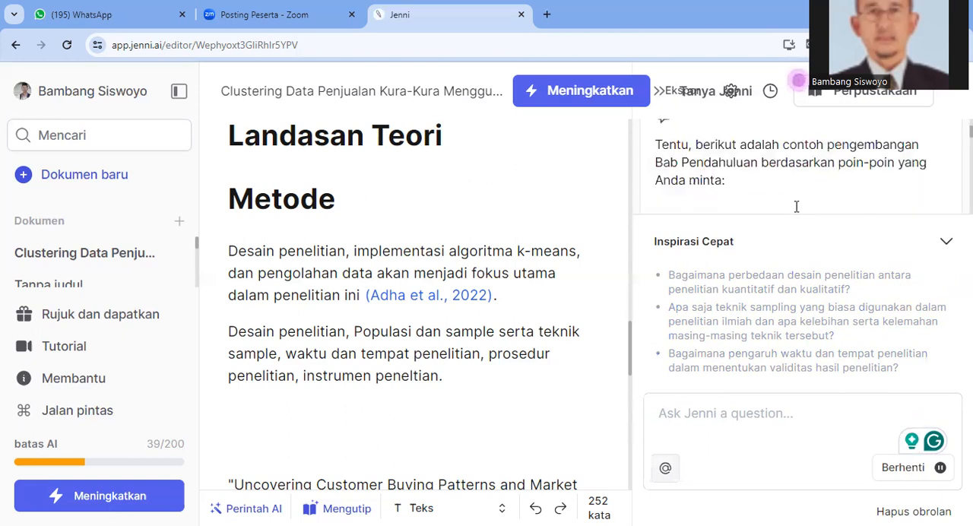
pyautogui.scroll(-10, 797, 206)
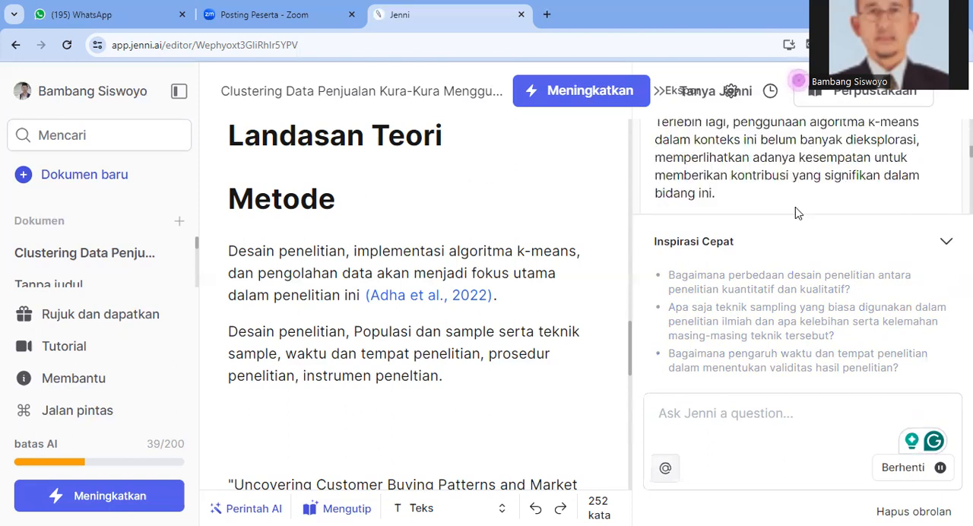
pyautogui.scroll(-3, 796, 213)
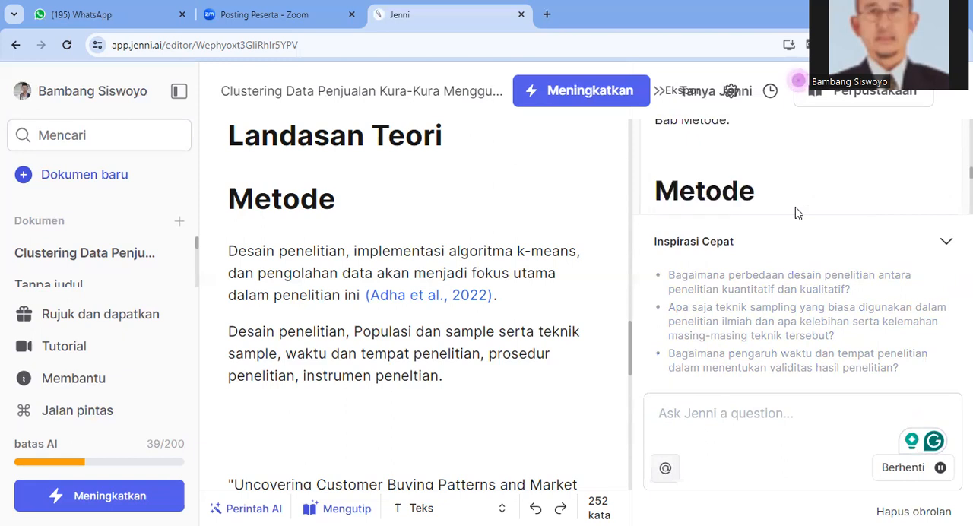
pyautogui.scroll(-2, 796, 210)
pyautogui.scroll(2, 800, 206)
pyautogui.scroll(-1, 800, 206)
pyautogui.scroll(-5, 799, 200)
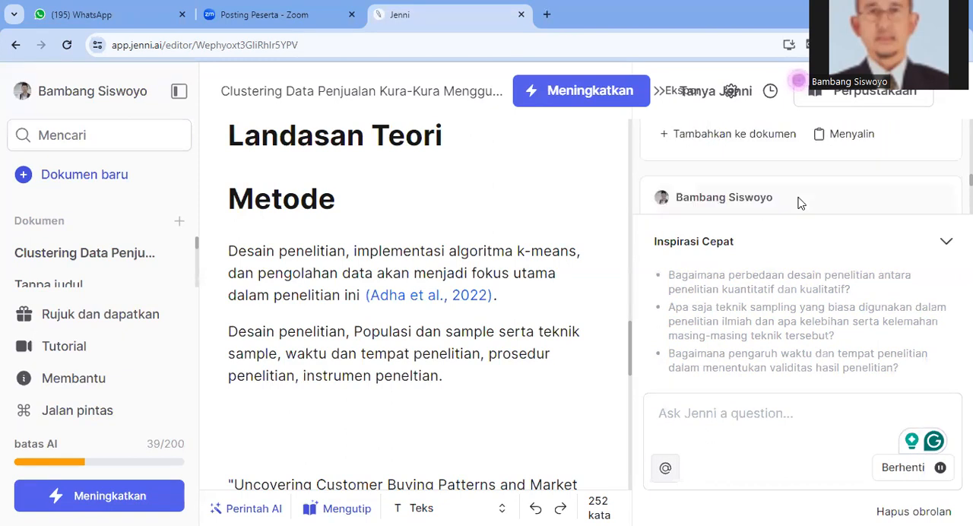
pyautogui.scroll(-3, 799, 150)
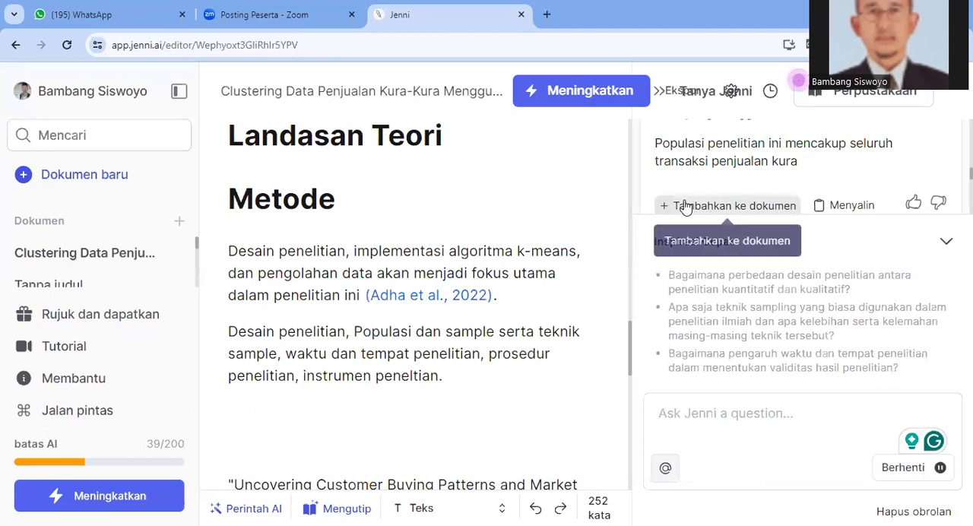
pyautogui.click(684, 207)
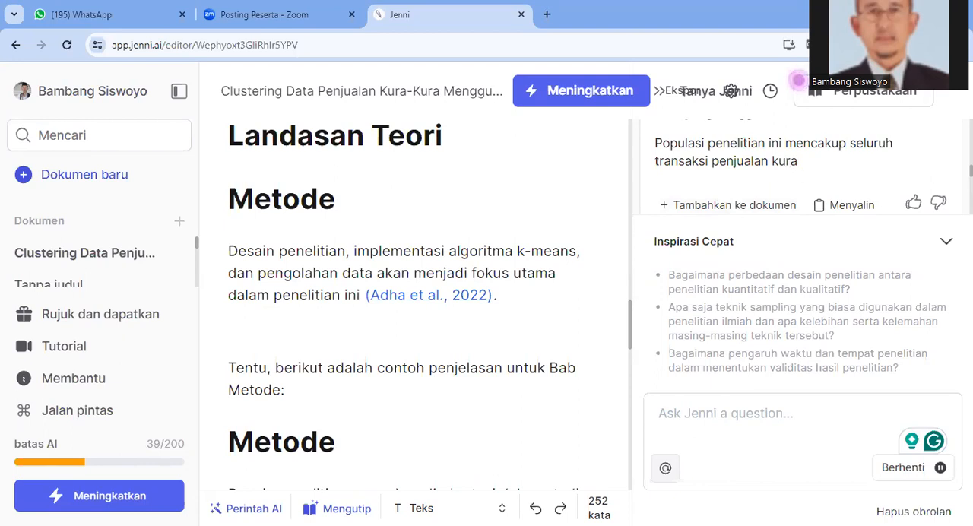
# Collapse the quick inspiration suggestions and copy the chat's Metode reply ending in "transaksi penjualan kura"
pyautogui.click(947, 246)
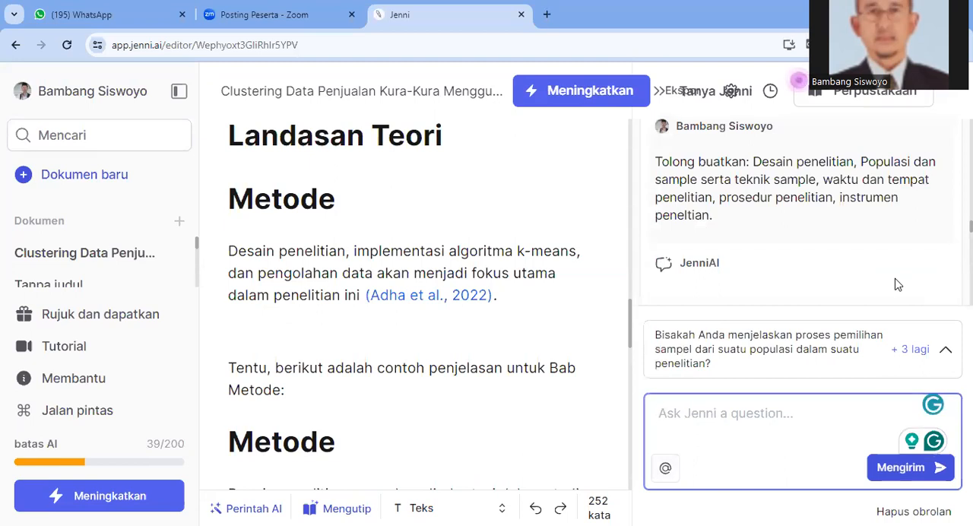
pyautogui.scroll(2, 895, 284)
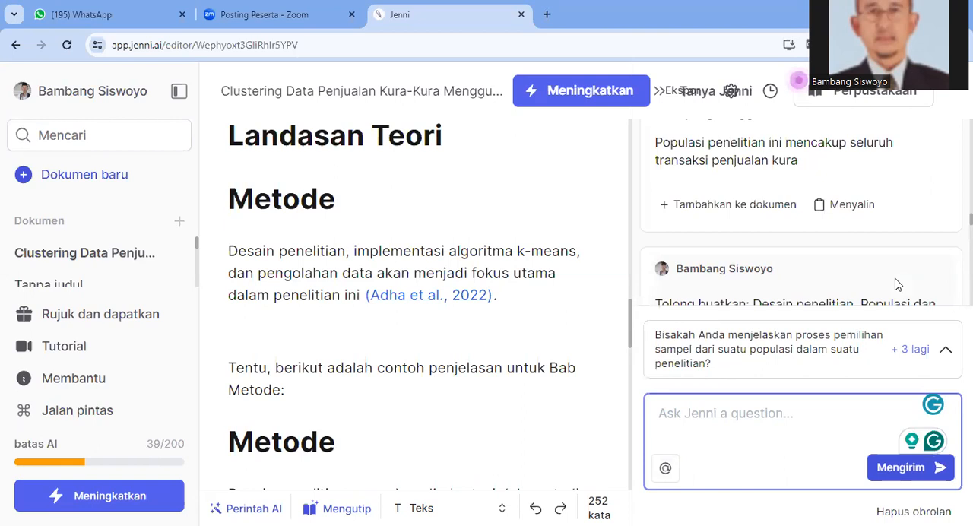
pyautogui.scroll(-3, 895, 285)
pyautogui.scroll(-1, 895, 285)
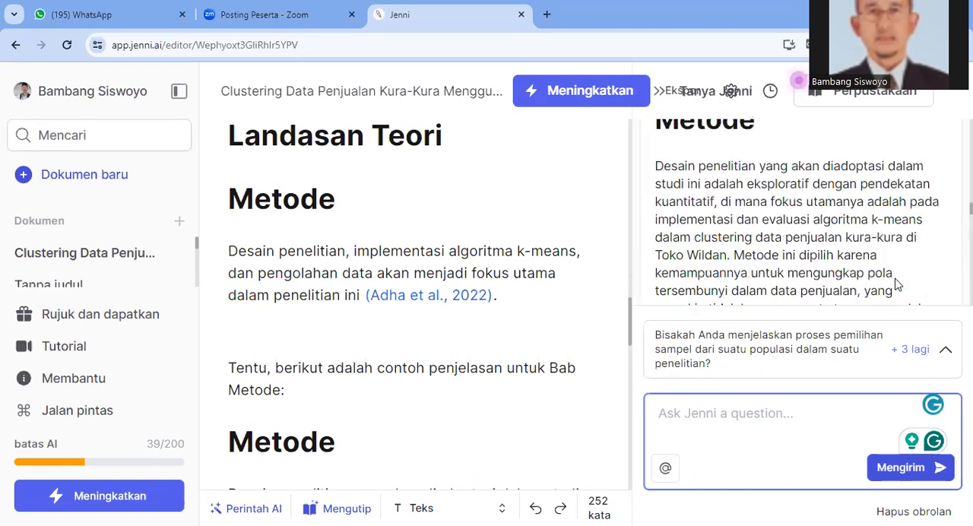
pyautogui.click(896, 280)
pyautogui.moveTo(656, 166); pyautogui.dragTo(672, 167)
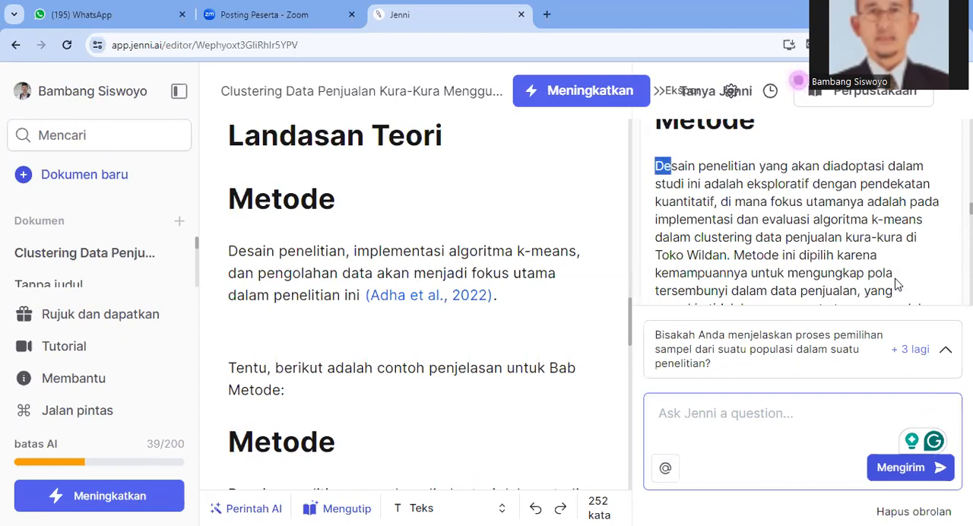
pyautogui.moveTo(672, 167); pyautogui.dragTo(798, 162)
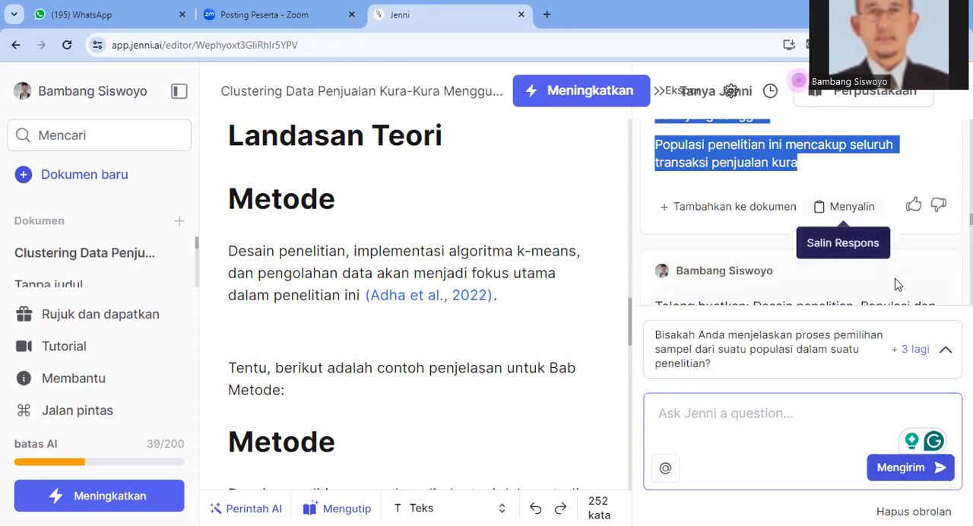
pyautogui.click(844, 207)
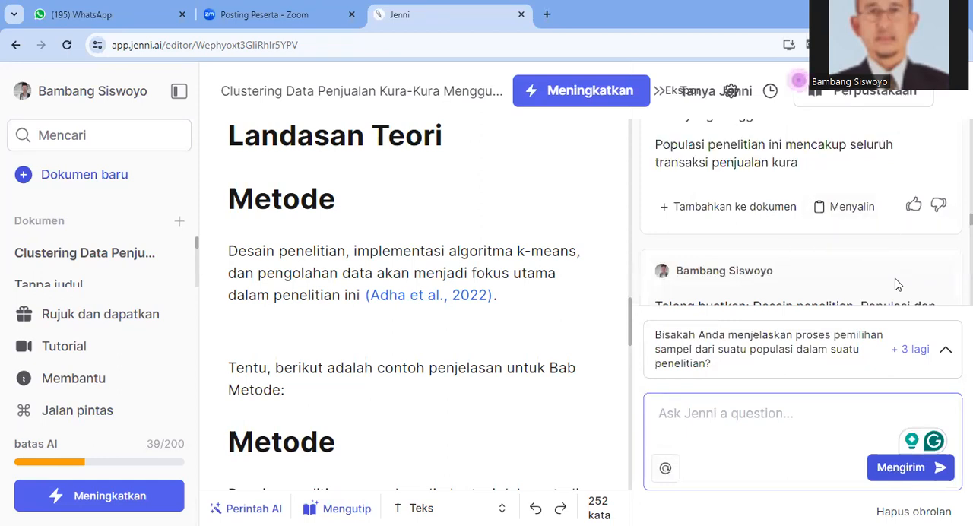
pyautogui.click(845, 207)
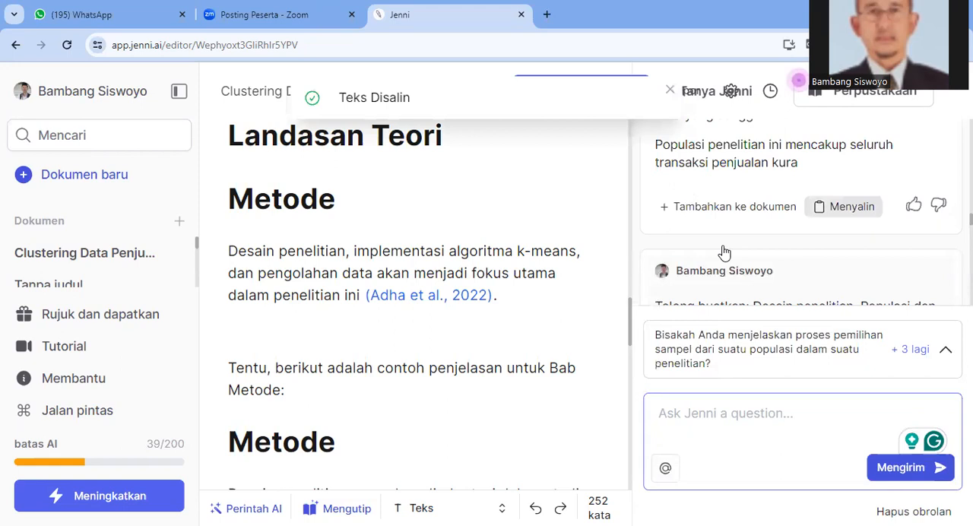
# Paste the copied Metode reply after the (Adha et al., 2022) sentence in the document
pyautogui.click(520, 297)
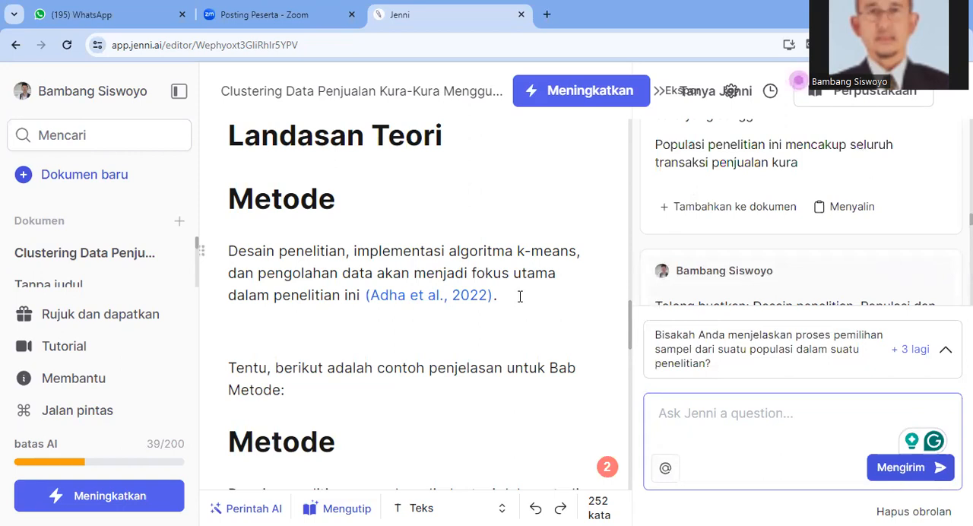
pyautogui.hotkey('ctrl', 'v')
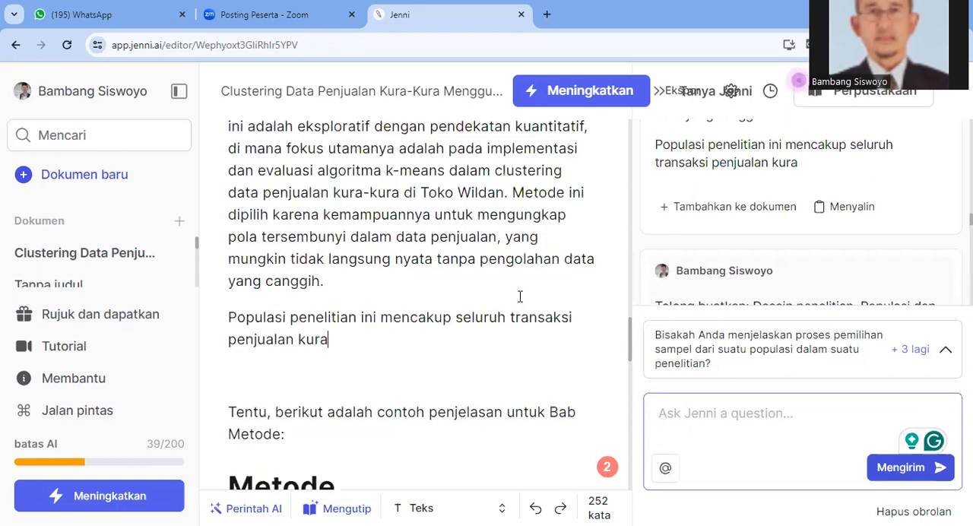
pyautogui.write('k')
# Examine the pasted Metode text and the second Metode section below it for duplicated content
pyautogui.scroll(1, 521, 297)
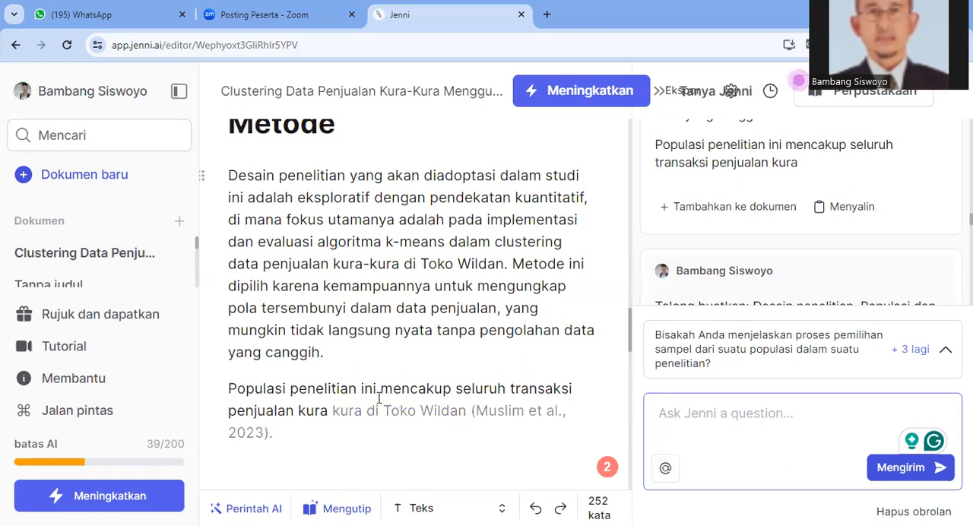
pyautogui.scroll(-1, 381, 398)
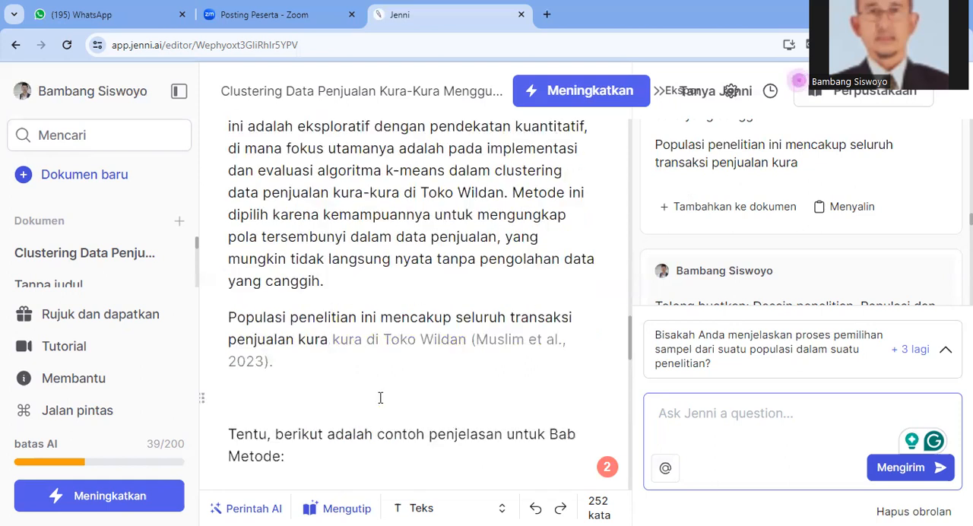
pyautogui.scroll(-2, 381, 397)
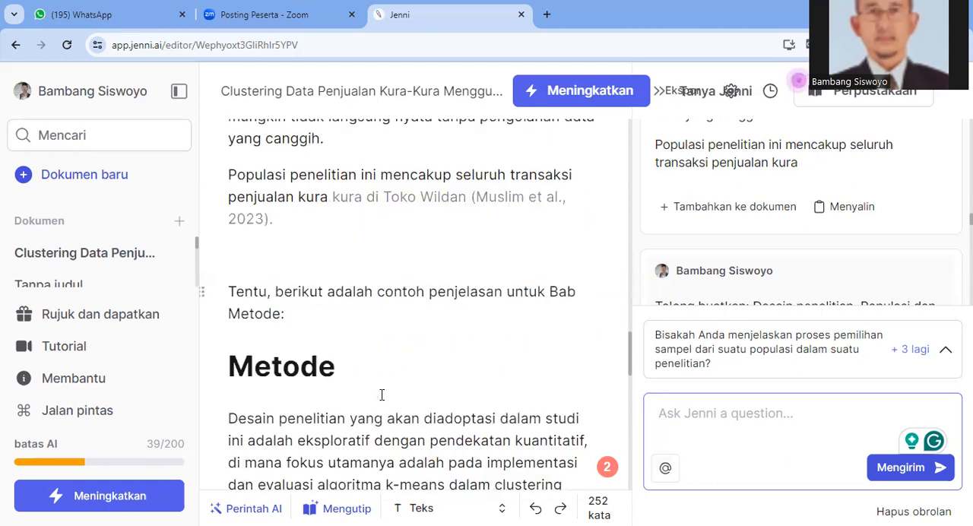
pyautogui.scroll(-7, 382, 395)
pyautogui.scroll(3, 382, 396)
pyautogui.scroll(3, 382, 395)
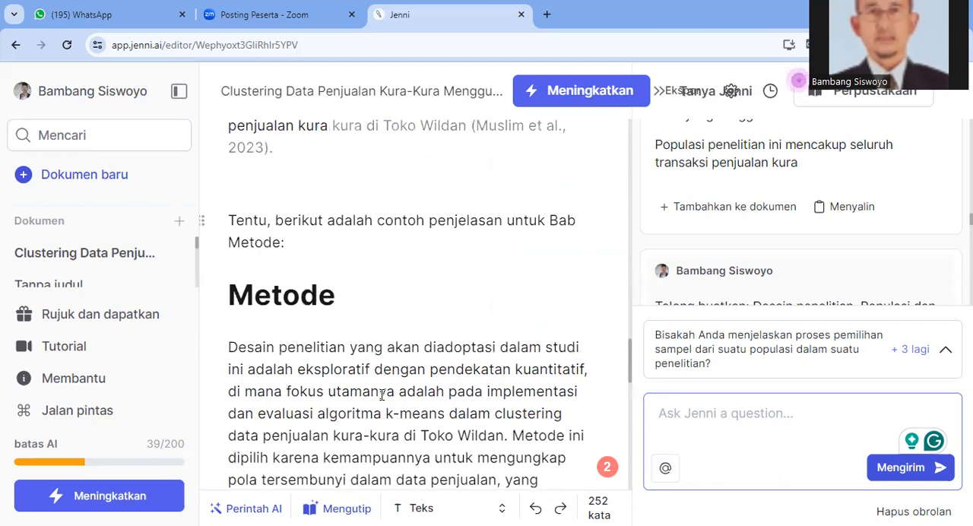
pyautogui.scroll(1, 382, 395)
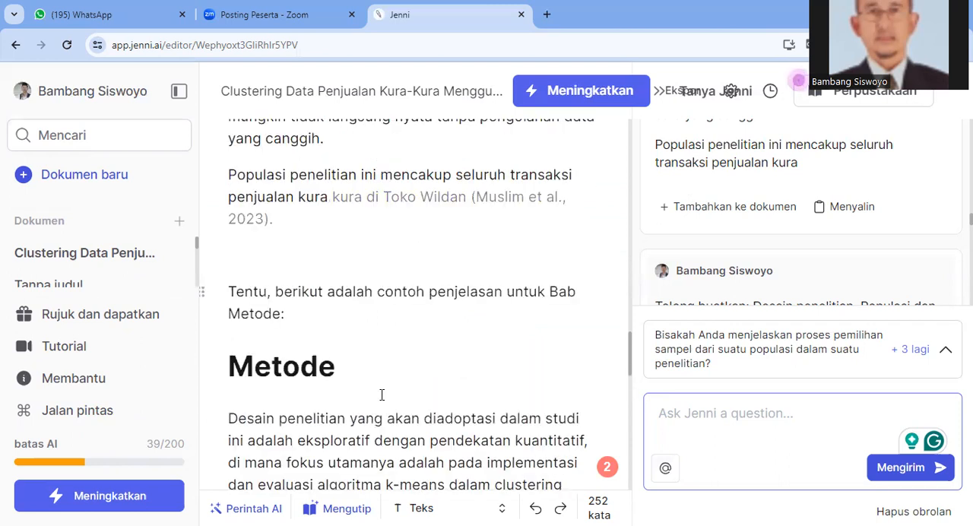
pyautogui.scroll(-4, 382, 395)
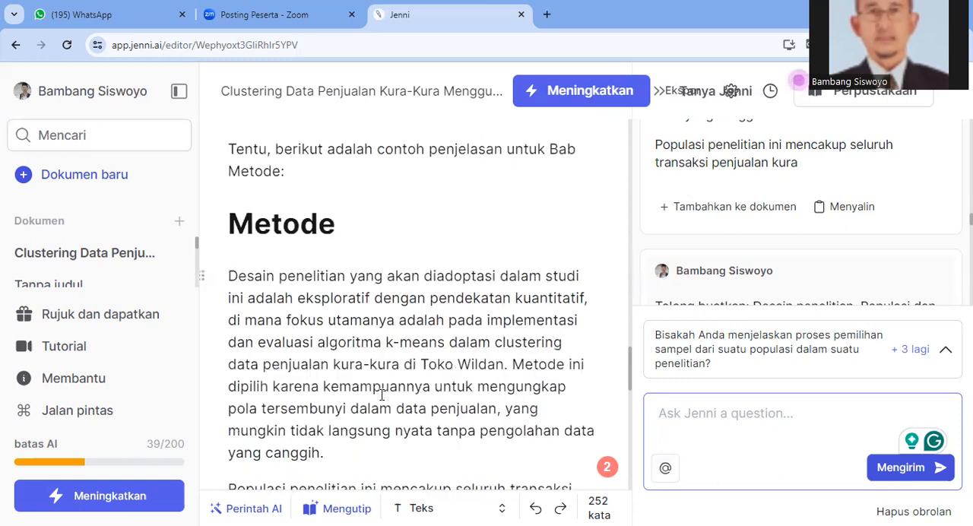
pyautogui.scroll(6, 382, 394)
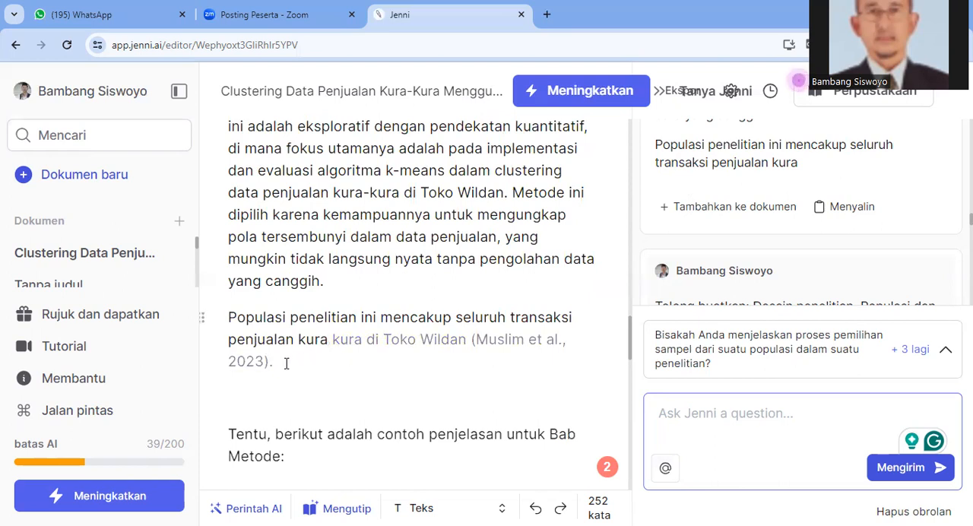
# Delete the first Metode heading with its paragraph citing (Adha et al., 2022), including the emptied heading line
pyautogui.scroll(4, 351, 340)
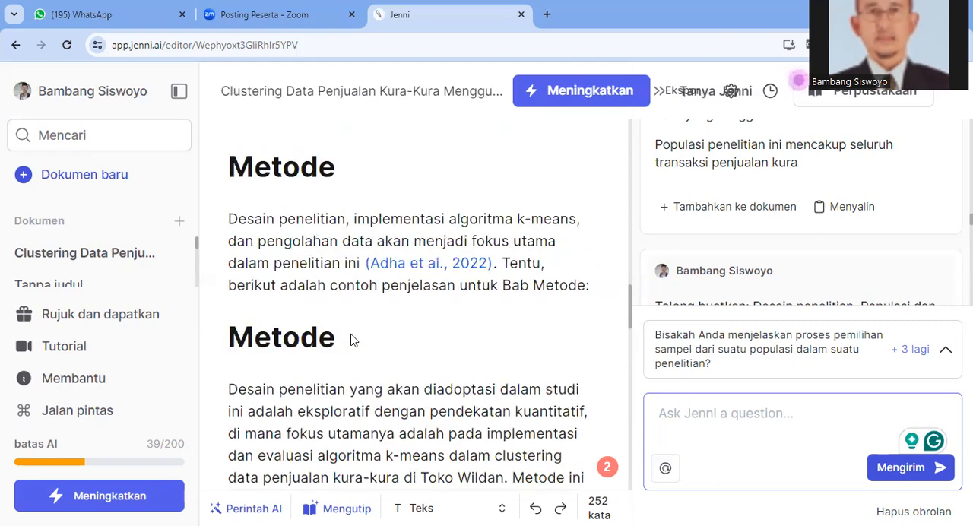
pyautogui.scroll(-4, 351, 340)
pyautogui.scroll(5, 352, 340)
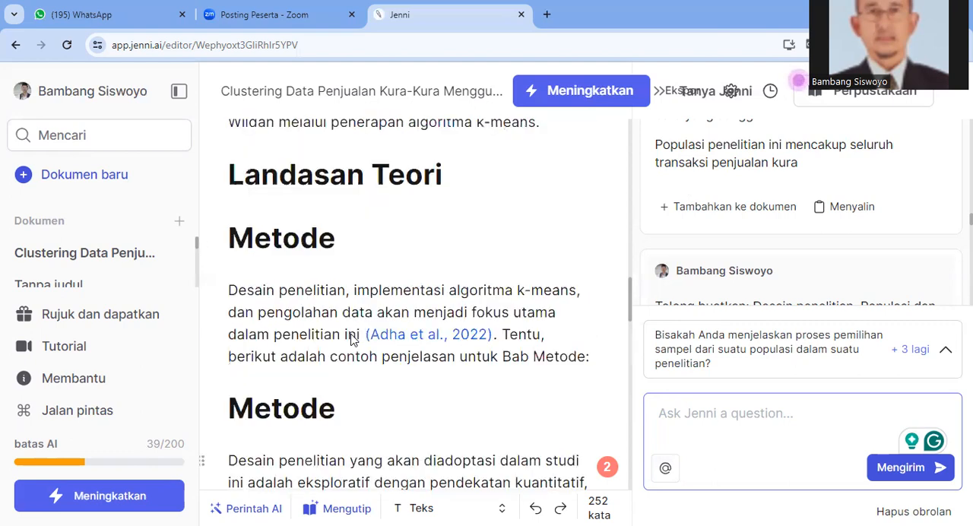
pyautogui.scroll(-1, 351, 340)
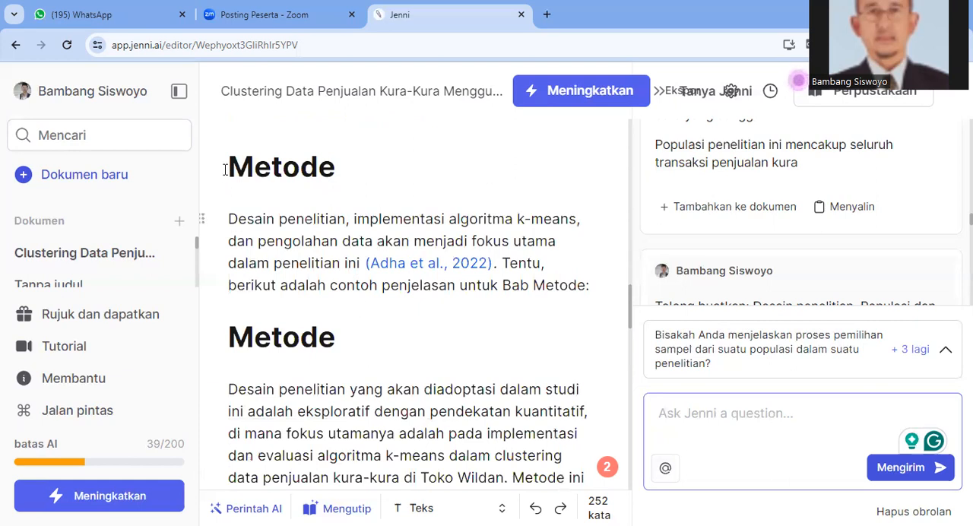
pyautogui.moveTo(228, 166); pyautogui.dragTo(360, 230)
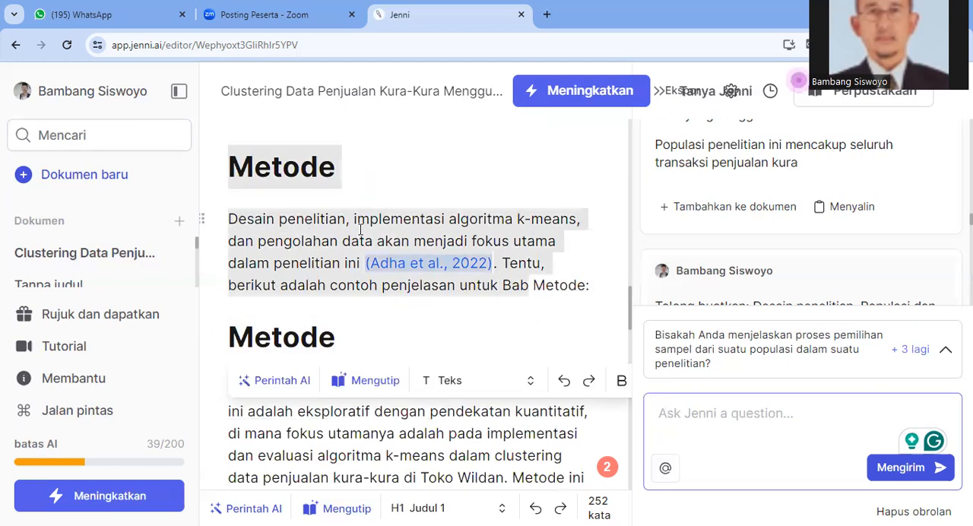
pyautogui.press('BackSpace')
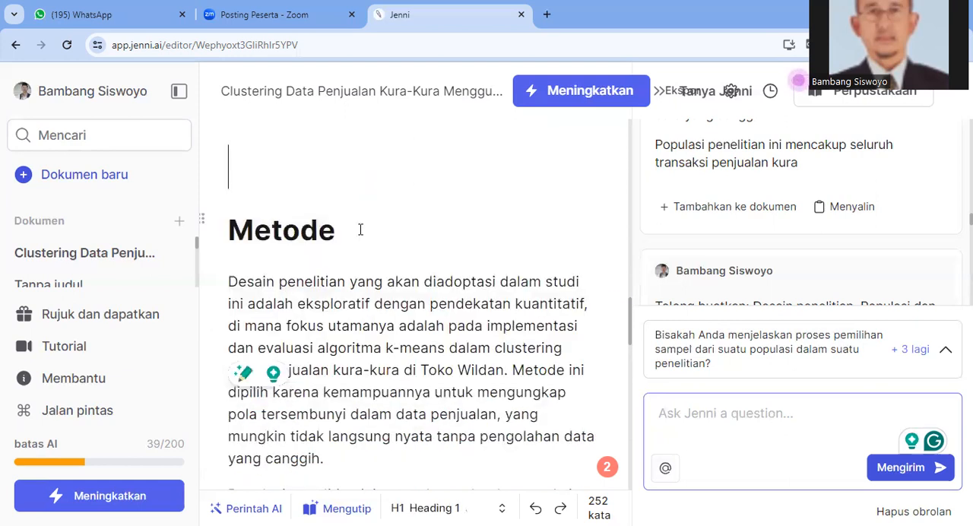
pyautogui.press('Delete')
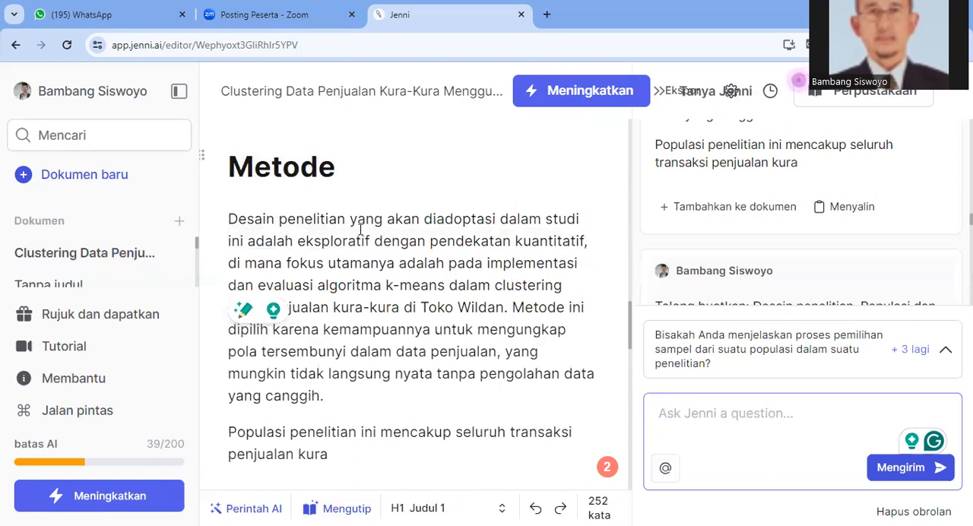
# Delete the duplicate Metode section starting with "Tentu, berikut adalah contoh penjelasan untuk Bab Metode:"
pyautogui.scroll(3, 361, 230)
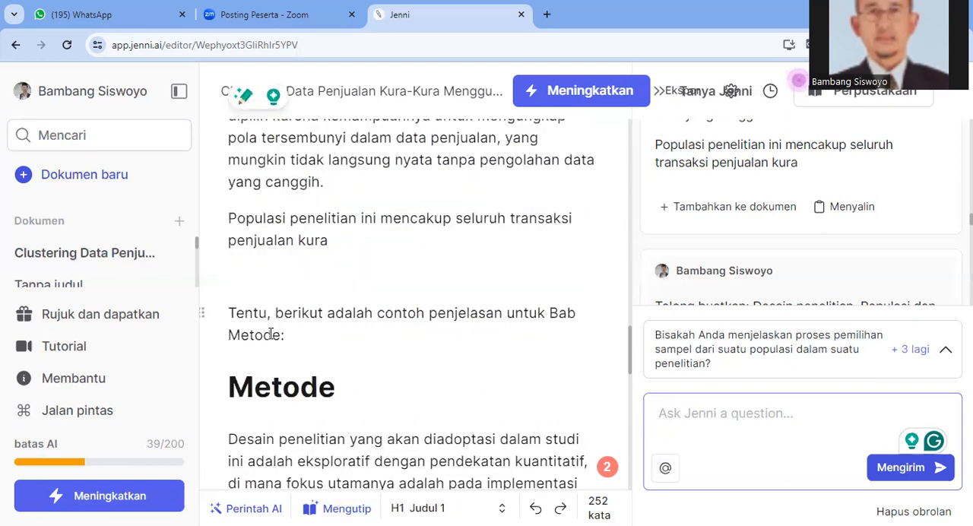
pyautogui.scroll(1, 276, 324)
pyautogui.click(230, 385)
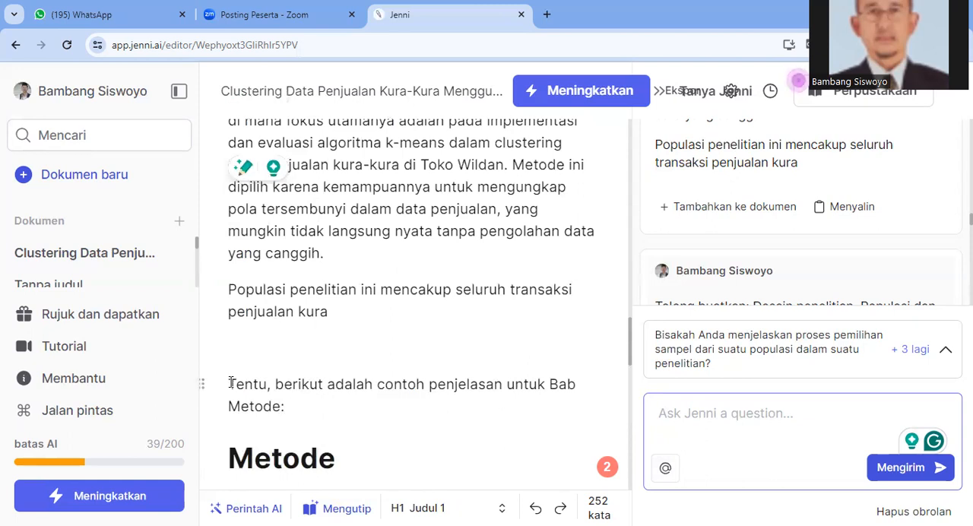
pyautogui.doubleClick(241, 385)
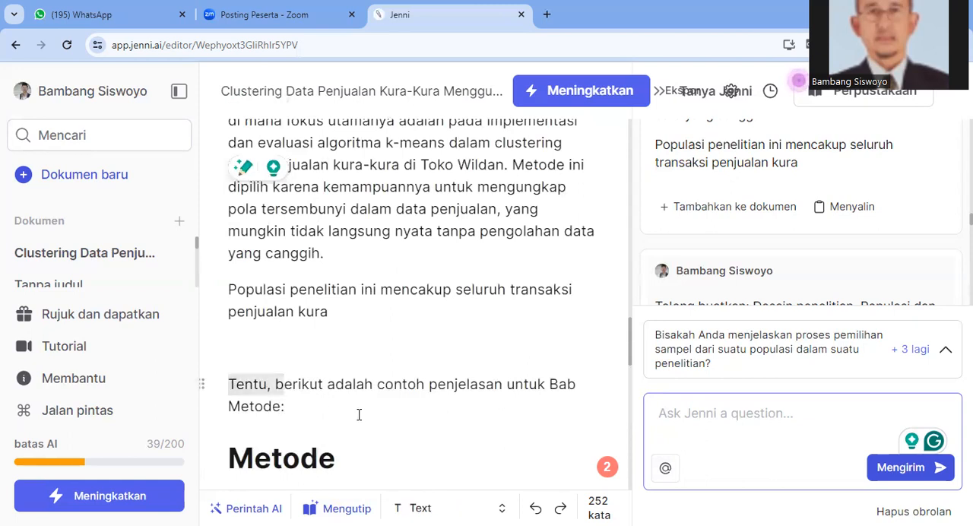
pyautogui.moveTo(283, 387); pyautogui.dragTo(330, 423)
pyautogui.press('Delete')
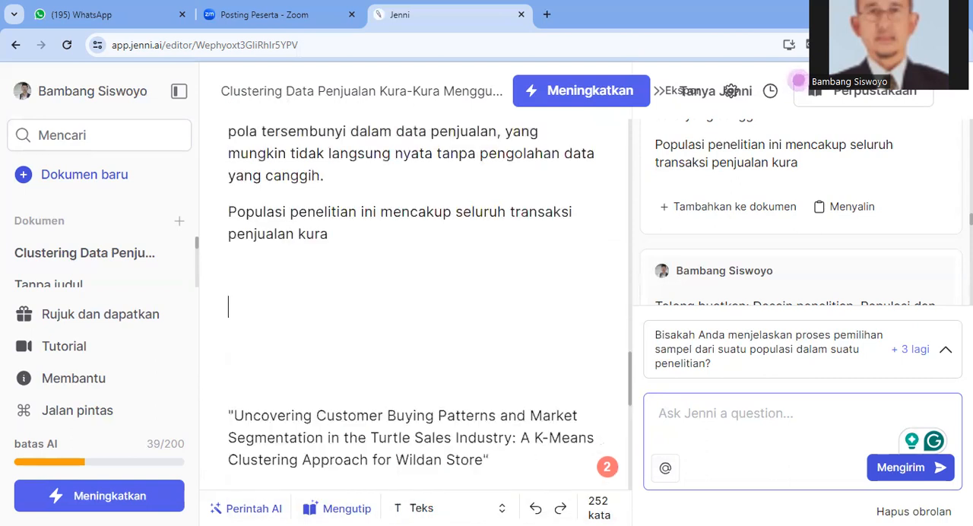
# Complete the last word of the population sentence in the Metode section so it reads "kura-kura"
pyautogui.click(332, 236)
pyautogui.write('"')
pyautogui.press('Left')
pyautogui.write('-k')
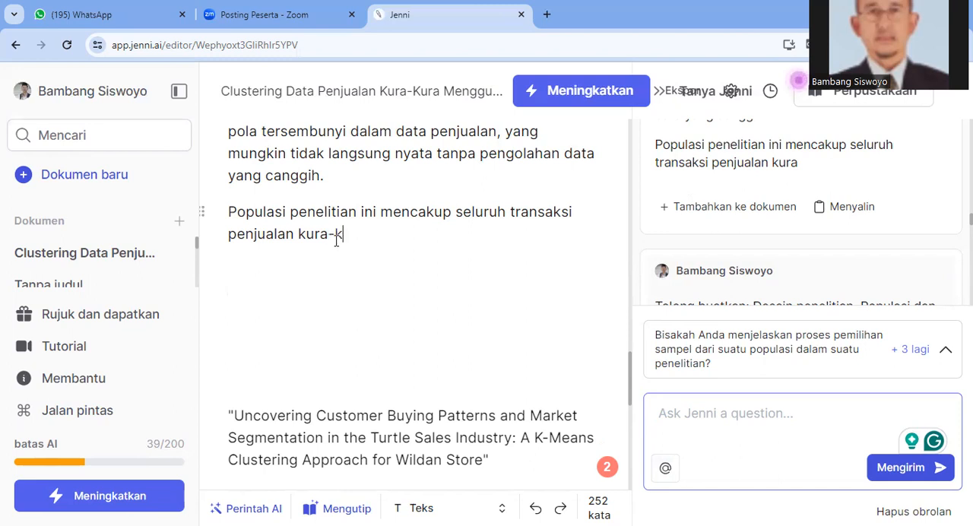
pyautogui.write('ra')
pyautogui.press('Left')
pyautogui.press('Left')
pyautogui.write('u')
pyautogui.press('Right')
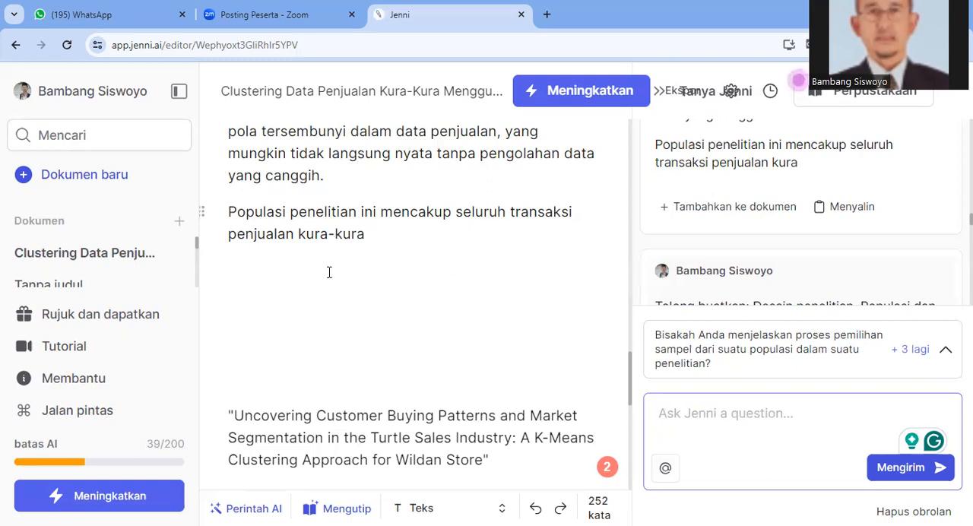
# Delete the English title paragraph starting "Uncovering Customer Buying Patterns" above the Hasil dan Pembahasan heading
pyautogui.scroll(-5, 318, 300)
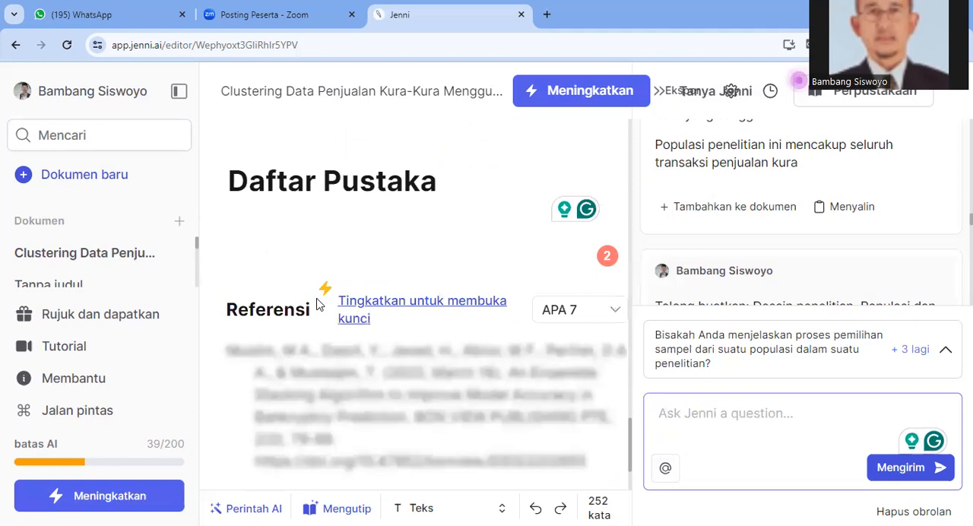
pyautogui.scroll(2, 315, 296)
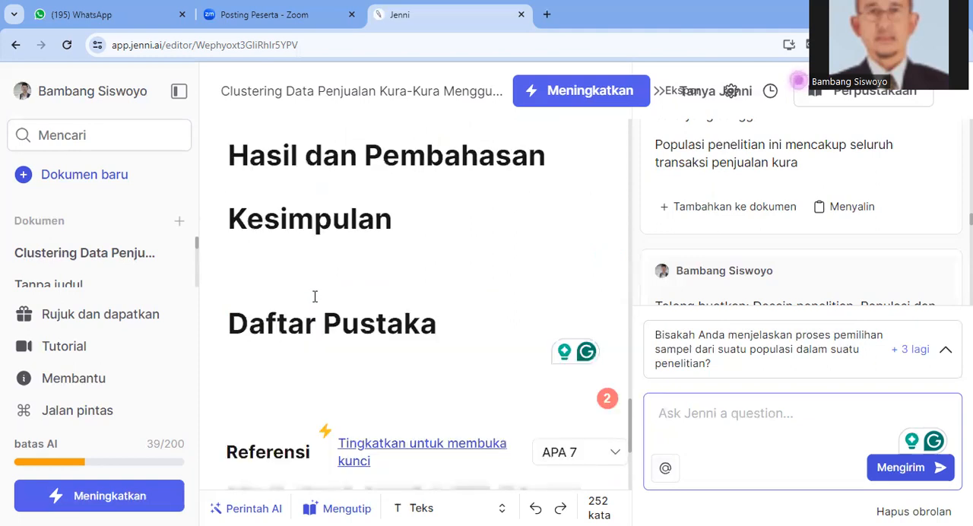
pyautogui.scroll(2, 315, 297)
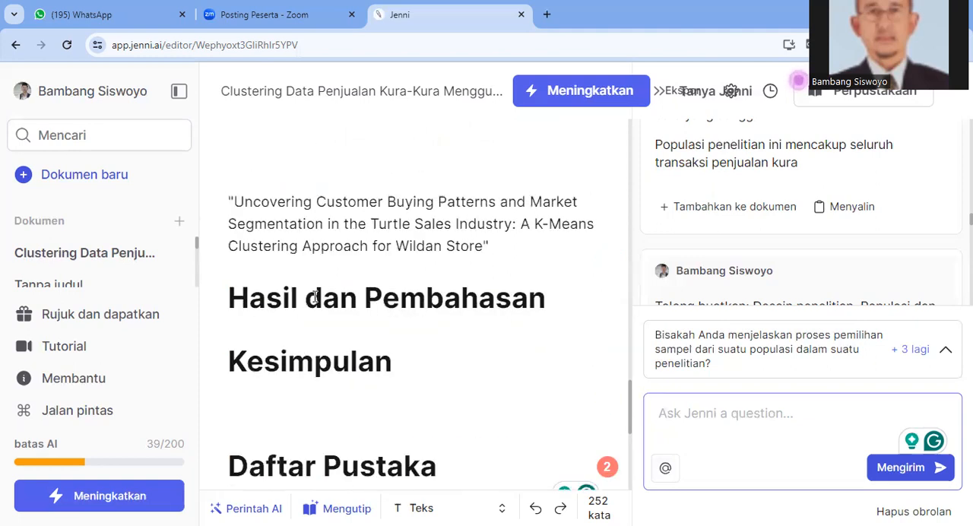
pyautogui.scroll(1, 314, 296)
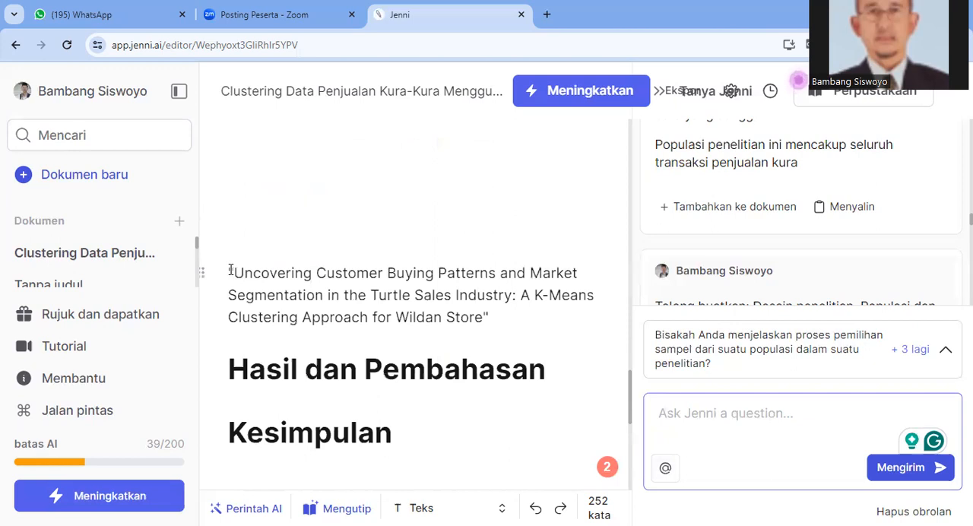
pyautogui.tripleClick(277, 274)
pyautogui.press('BackSpace')
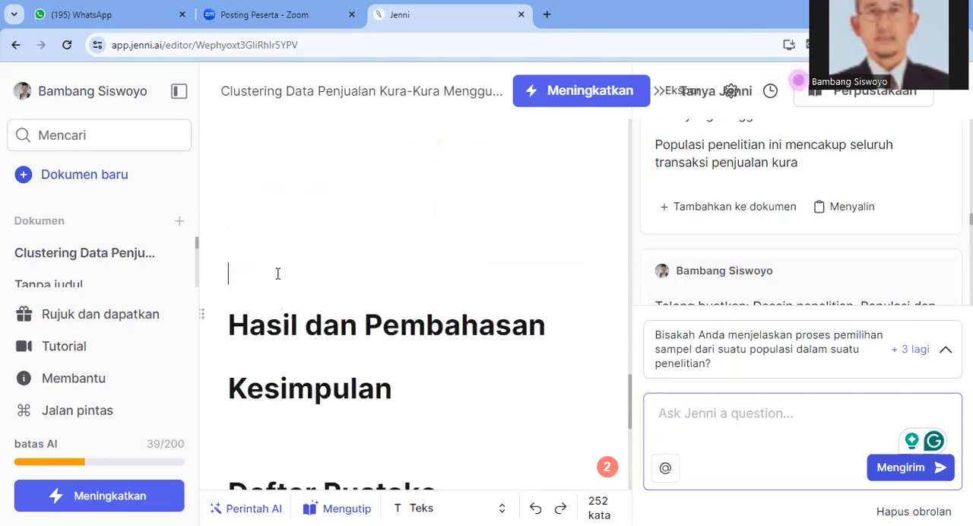
pyautogui.hotkey('ctrl', 'v')
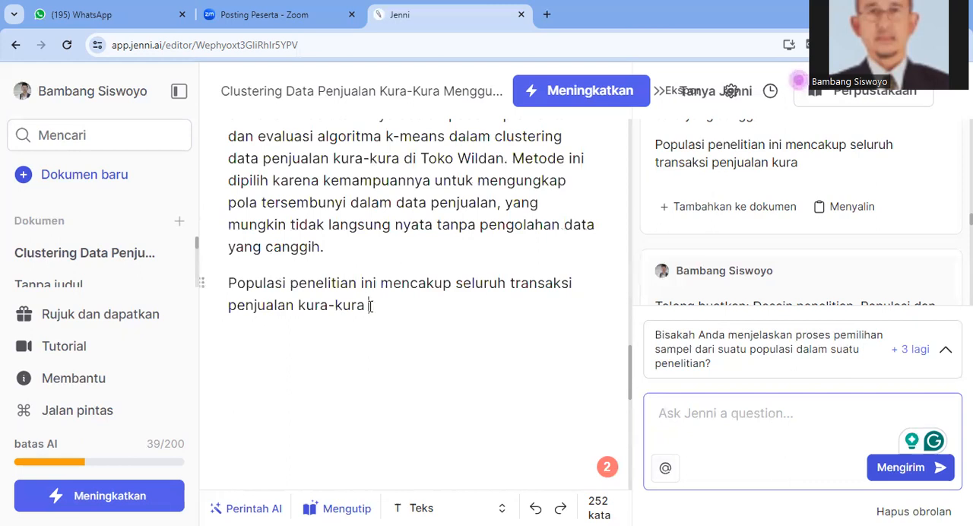
# Add a new line "Waktu dan tempat" below the population sentence in the Metode section
pyautogui.scroll(4, 371, 306)
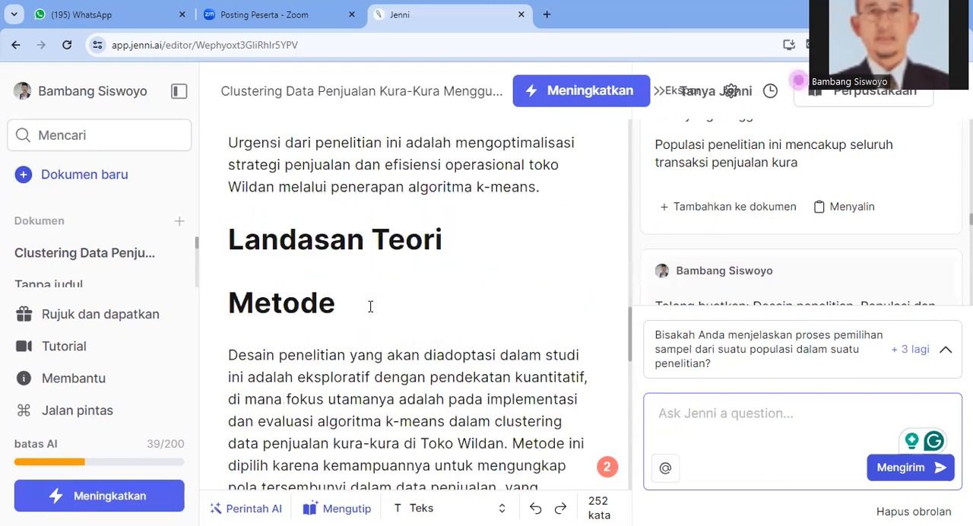
pyautogui.scroll(-2, 370, 306)
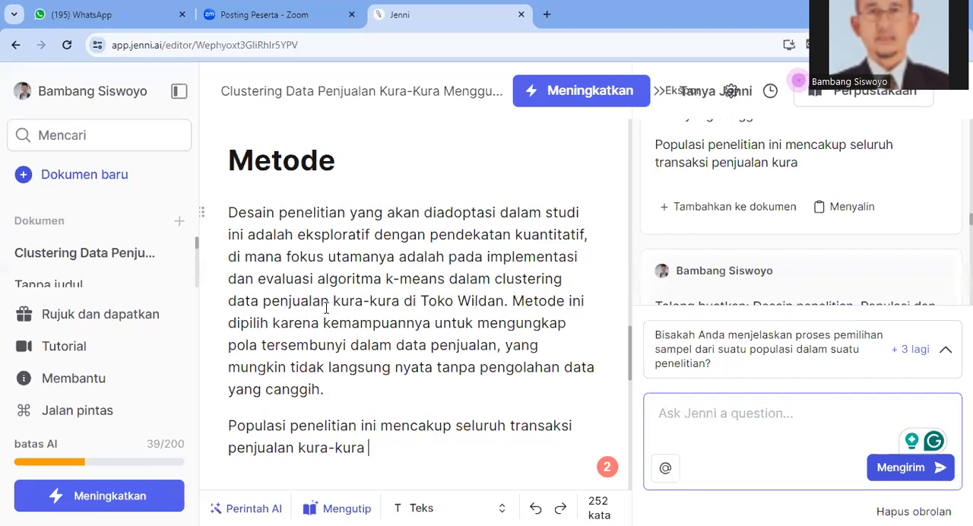
pyautogui.scroll(4, 325, 308)
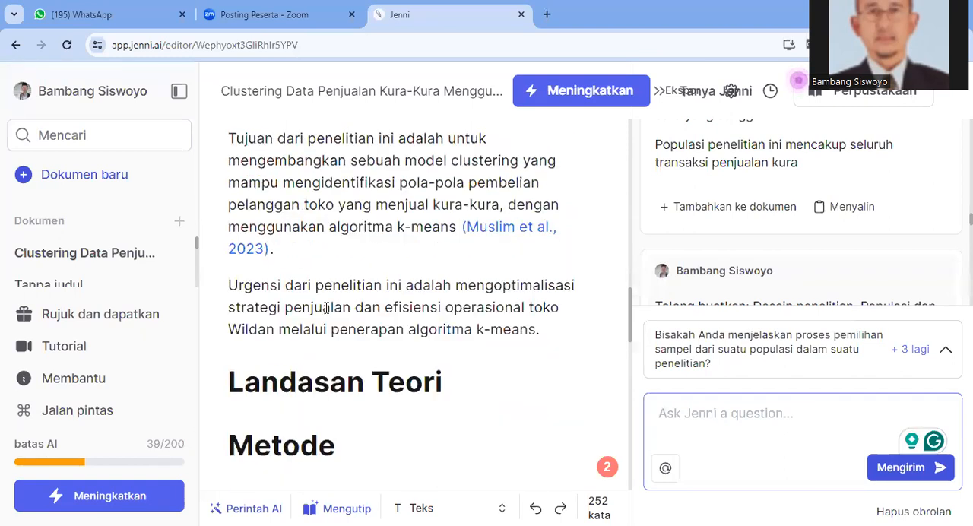
pyautogui.scroll(-4, 326, 308)
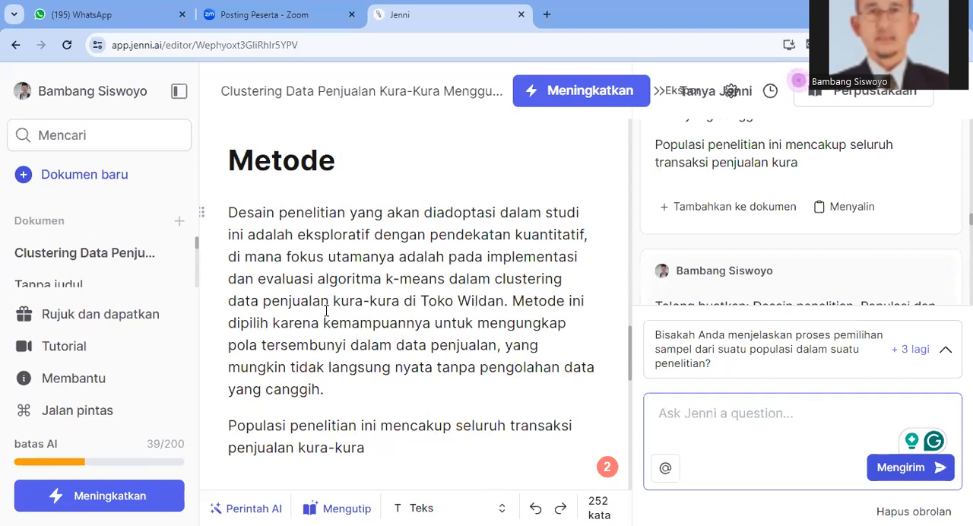
pyautogui.press('Return')
pyautogui.write('Waktu dan tempat')
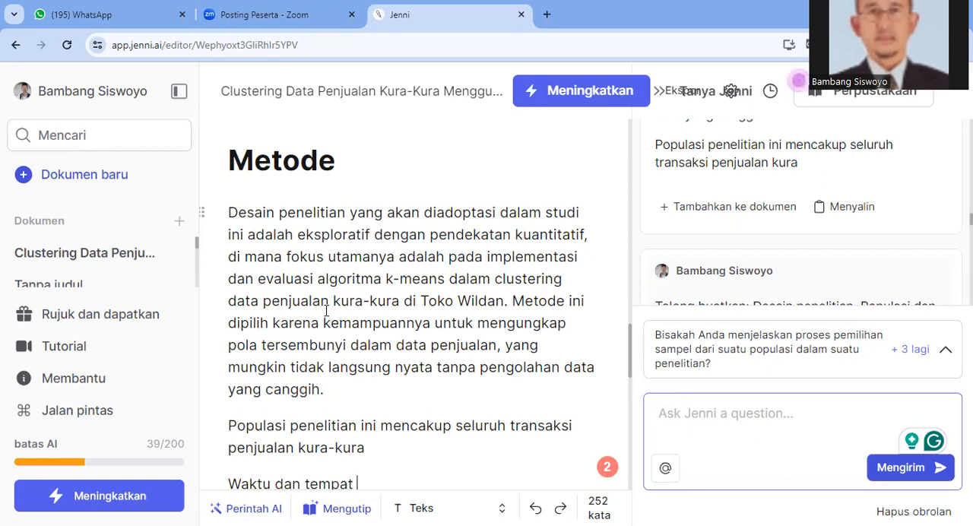
# Add a line "Prosedur peneltian" below the "Waktu dan tempat" line
pyautogui.scroll(-3, 326, 310)
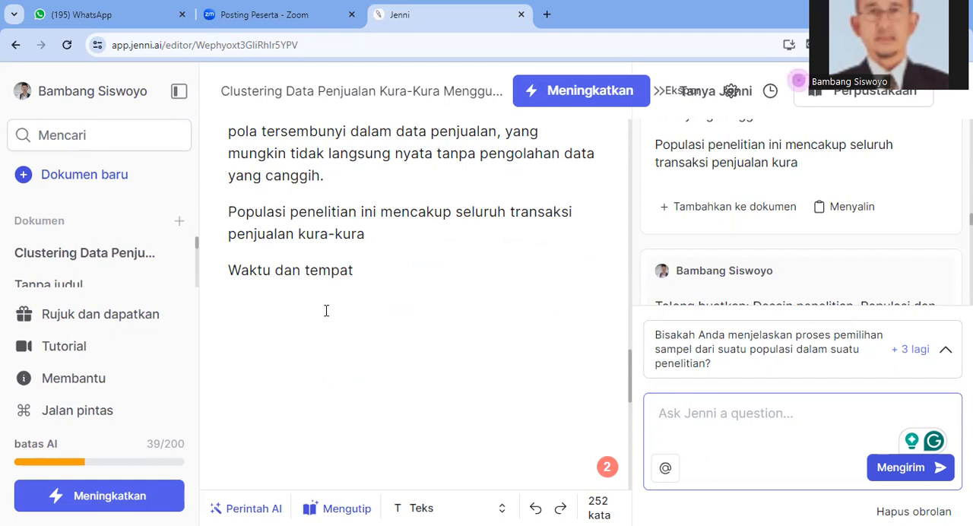
pyautogui.write('Prosedu')
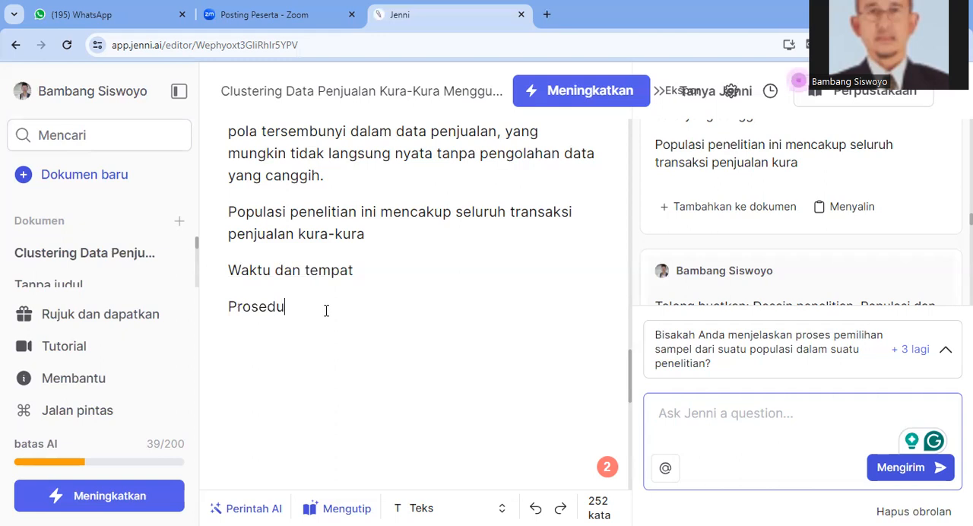
pyautogui.write('r penelitian')
# Add a line "Instrumen" below the "Prosedur peneltian" line
pyautogui.press('Return')
pyautogui.write('Instrumwn')
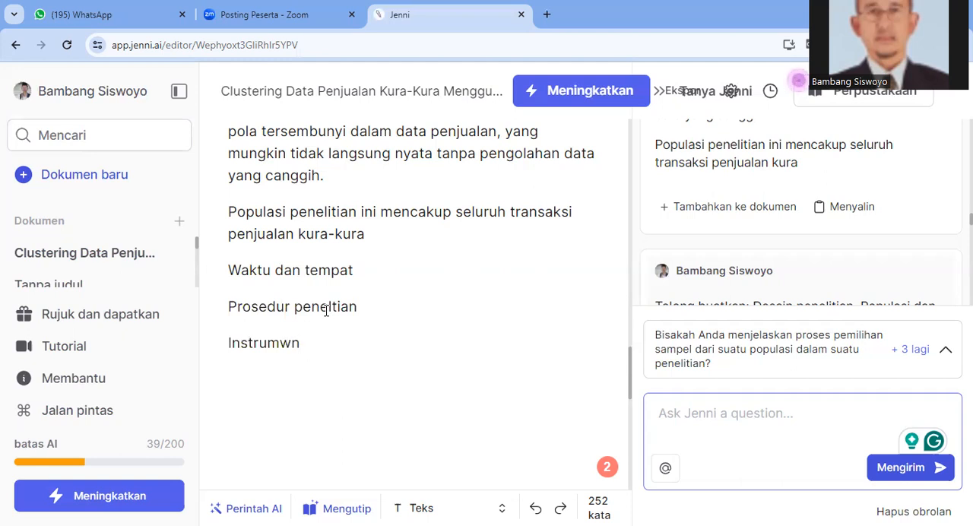
pyautogui.press('BackSpace')
pyautogui.press('BackSpace')
pyautogui.write('en')
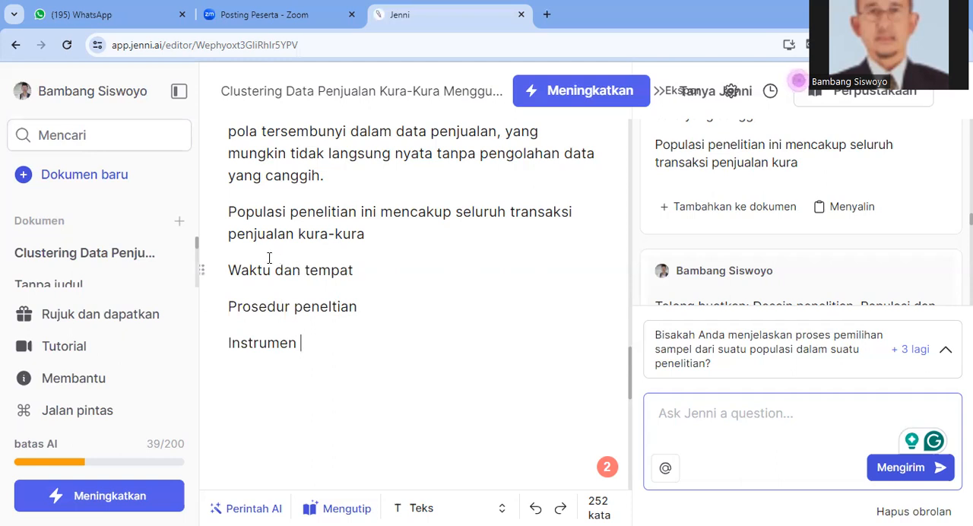
# Append four placeholder dots to the "Waktu dan tempat" line
pyautogui.click(356, 273)
pyautogui.write('....')
# Accept the AI autocomplete suggestion after "Prosedur peneltian", the quoted title beginning "Clustering Analysis of Turtle Sales Data Using K-Means Algorithm"
pyautogui.click(360, 308)
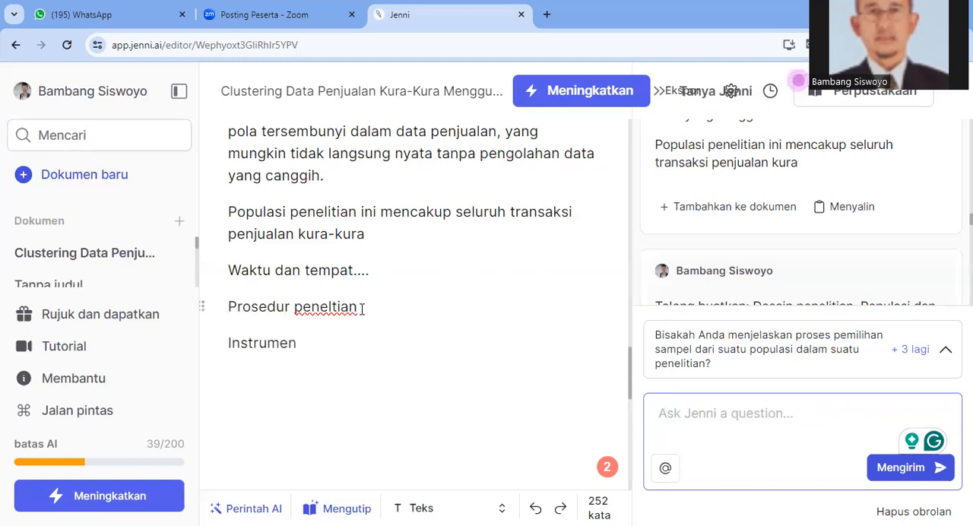
pyautogui.write('(Clustering Analysis of Turtle Sales Data')
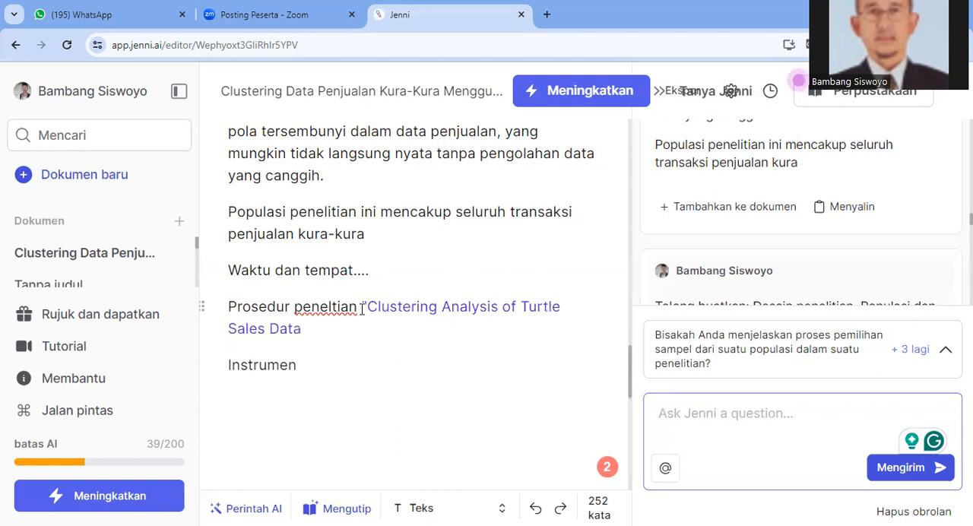
pyautogui.write(' Using K-Means Algorithm in Wild')
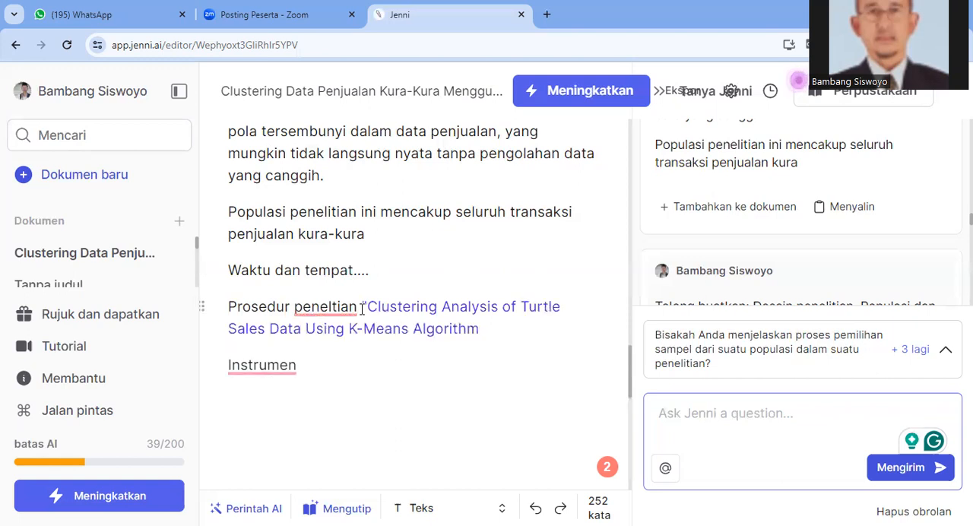
pyautogui.write('an Store: Optim')
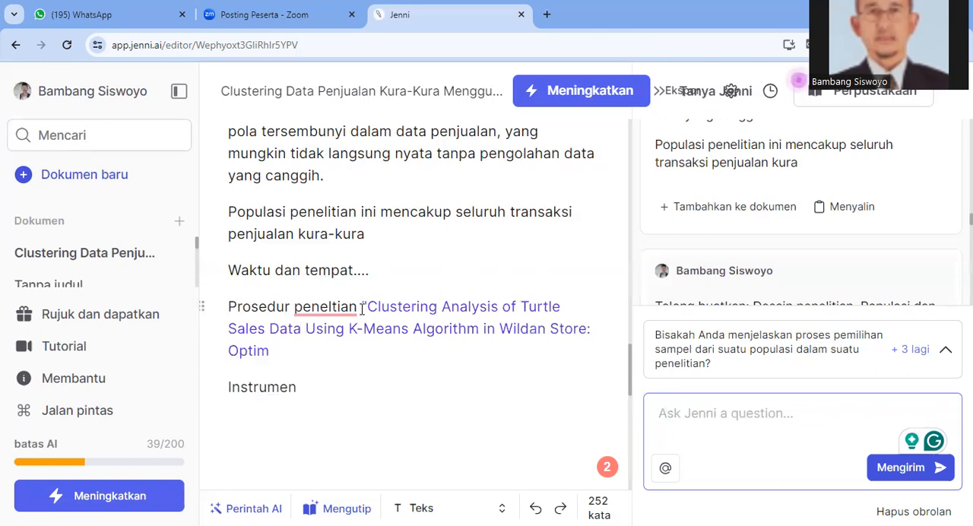
pyautogui.write('izing Sales Strategies and Operational Efficiency')
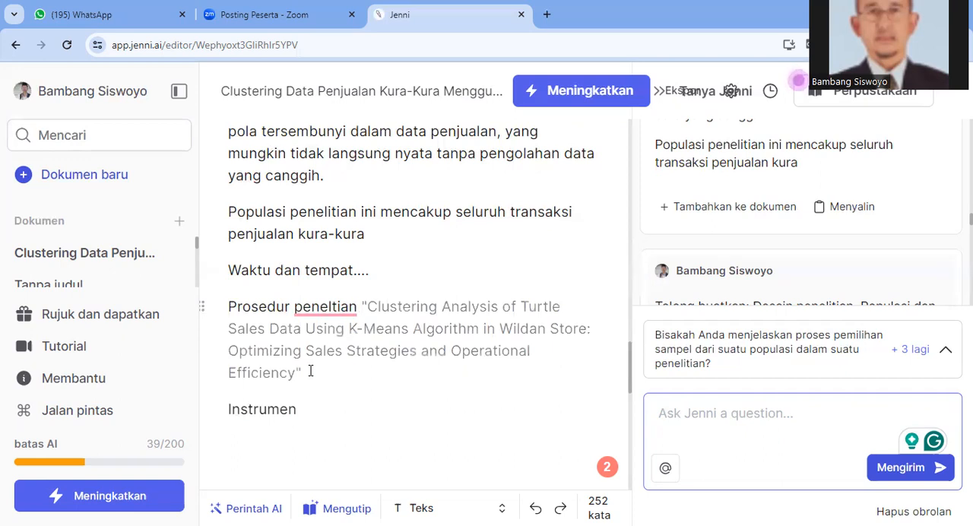
pyautogui.moveTo(305, 379)
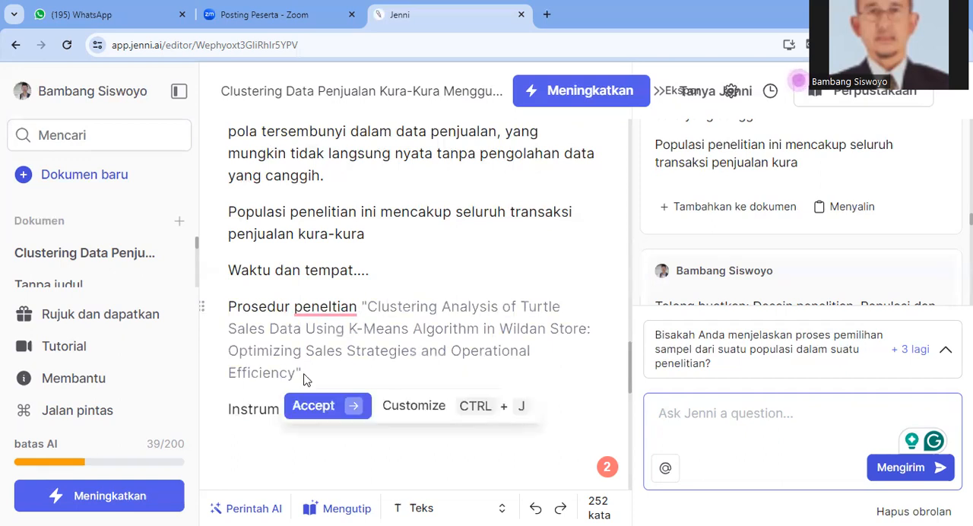
pyautogui.click(312, 409)
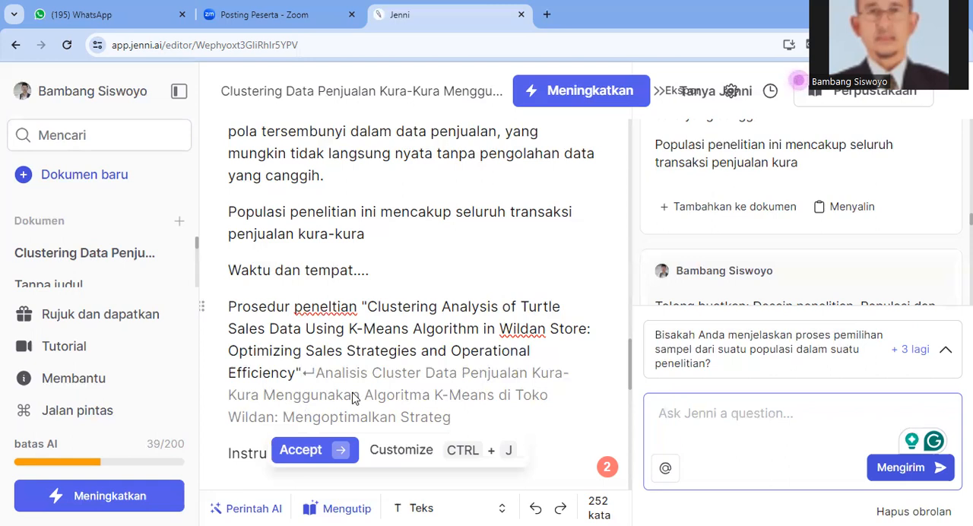
# Generate a continuation after the quoted title with the AI command Lanjutkan menulis and accept the generated text
pyautogui.press('Return')
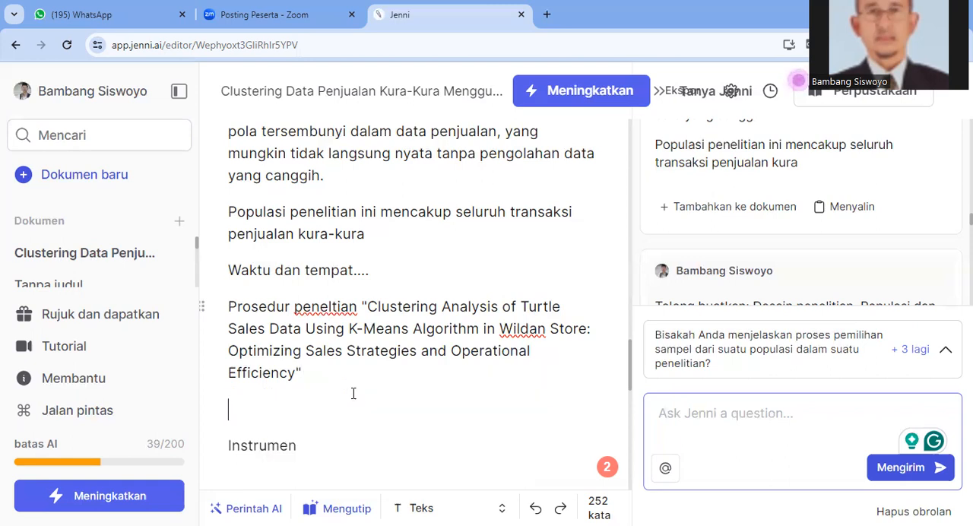
pyautogui.click(309, 373)
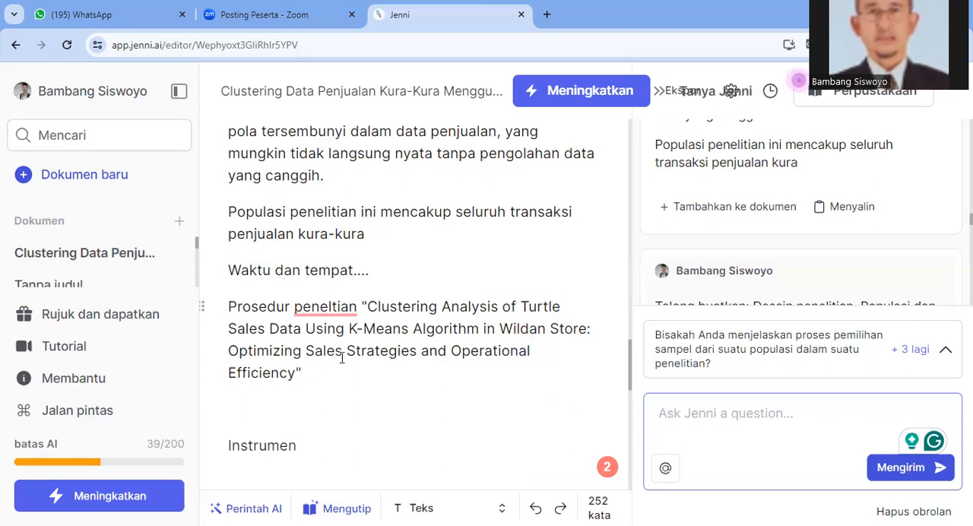
pyautogui.write('"')
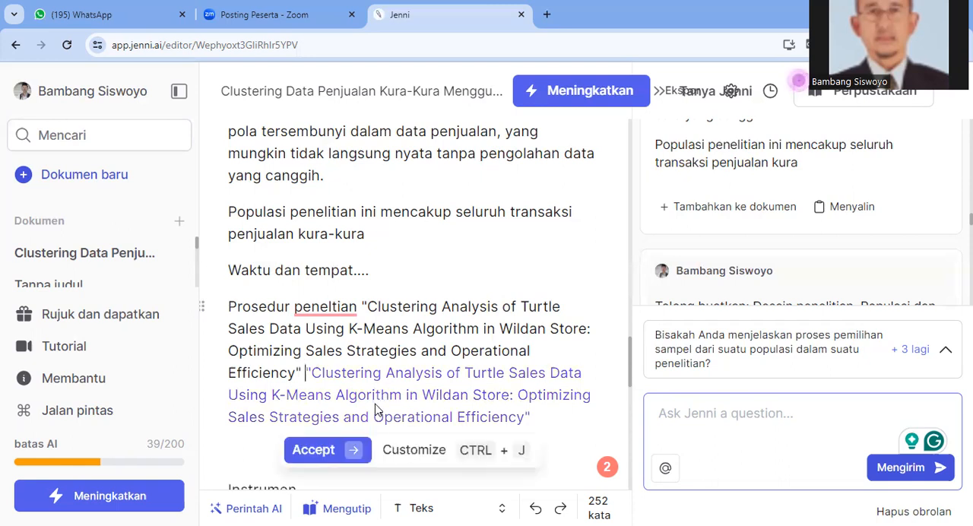
pyautogui.click(357, 456)
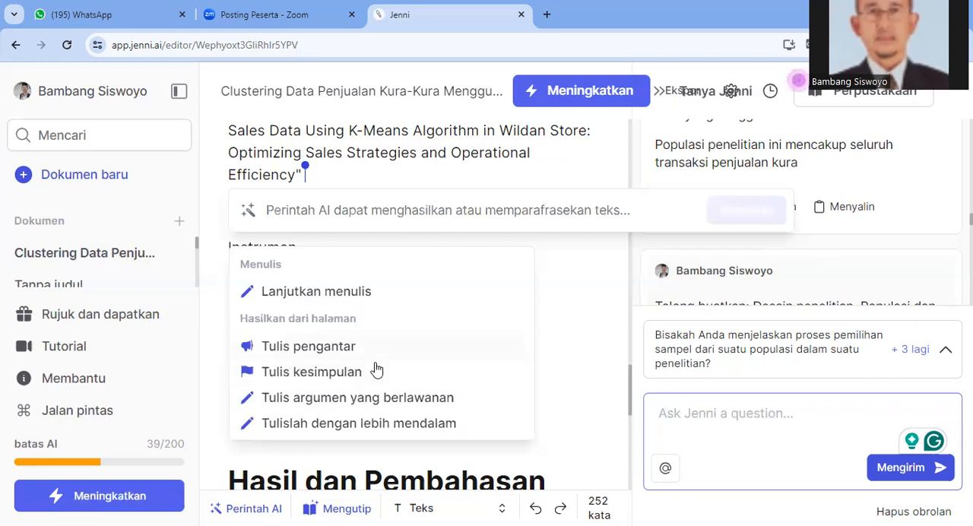
pyautogui.click(344, 293)
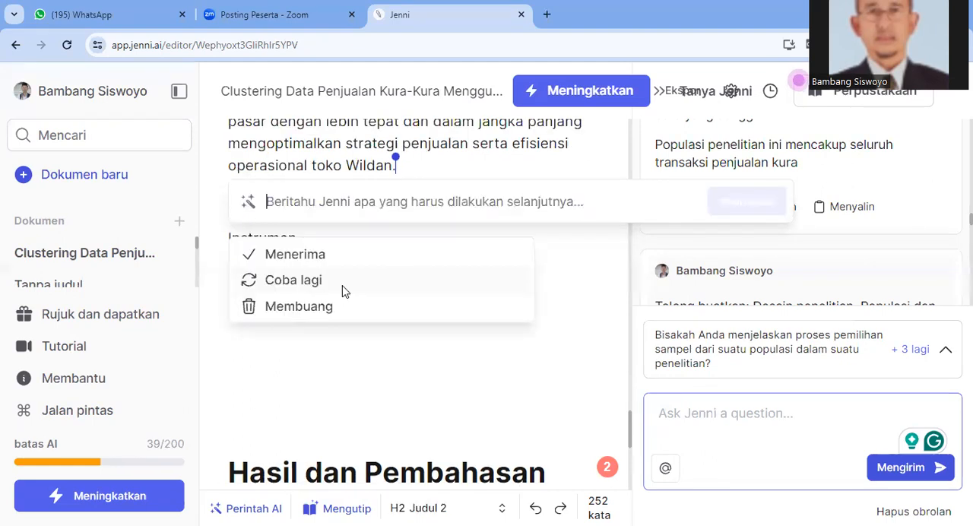
pyautogui.click(301, 260)
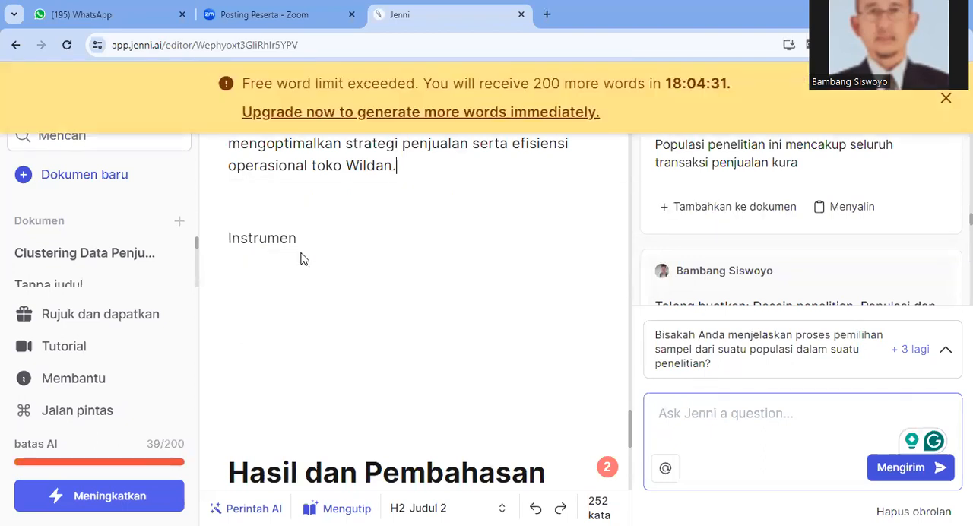
# Review the generated text from its end back up to the Analisis Data part below the "Prosedur peneltian" line
pyautogui.scroll(1, 315, 286)
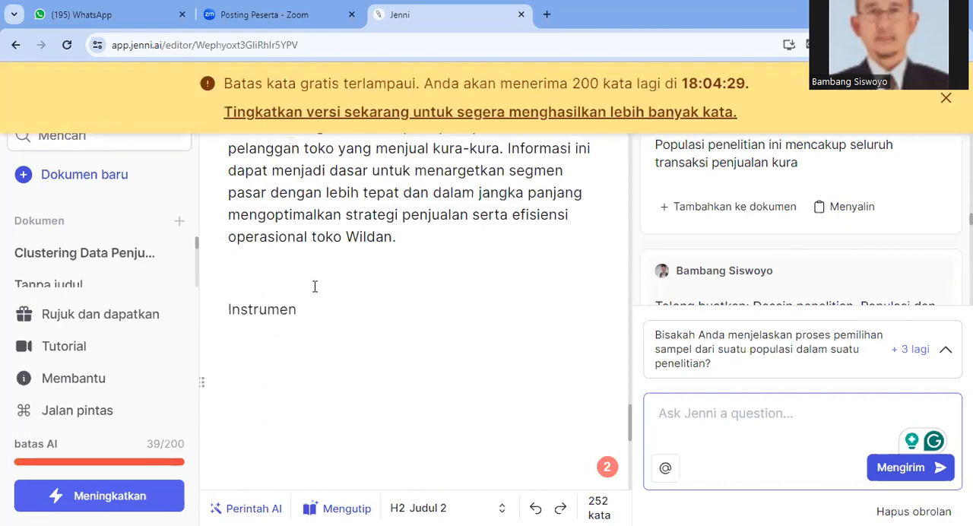
pyautogui.scroll(4, 315, 286)
pyautogui.scroll(4, 315, 286)
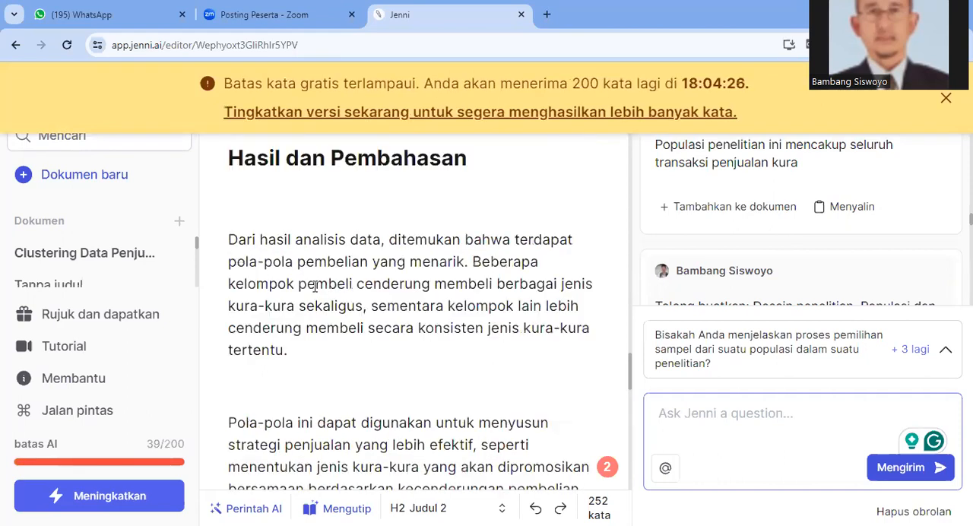
pyautogui.scroll(4, 315, 286)
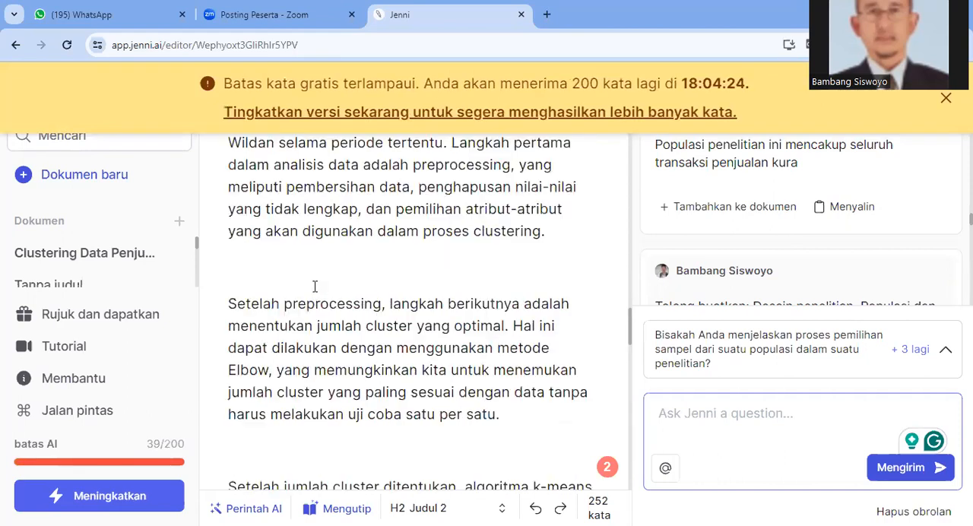
pyautogui.scroll(4, 315, 286)
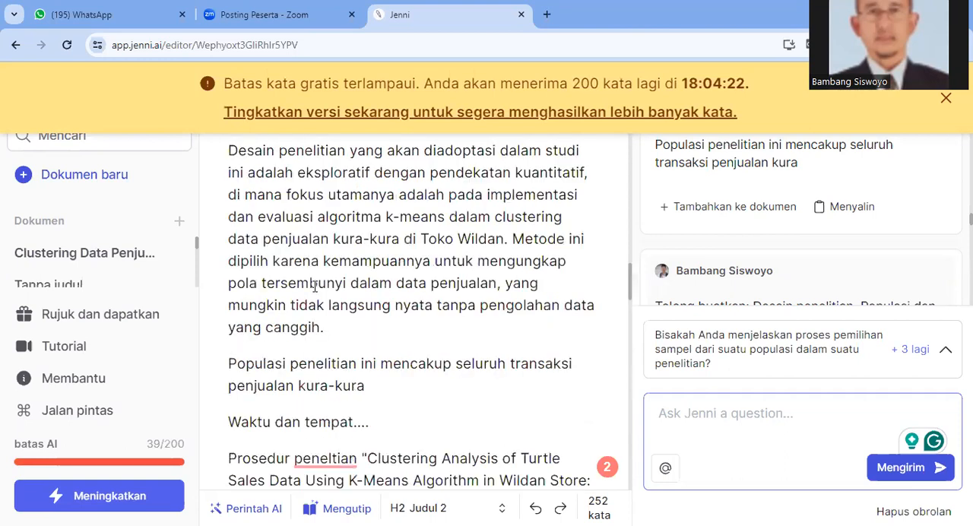
pyautogui.scroll(2, 314, 286)
pyautogui.scroll(-5, 315, 286)
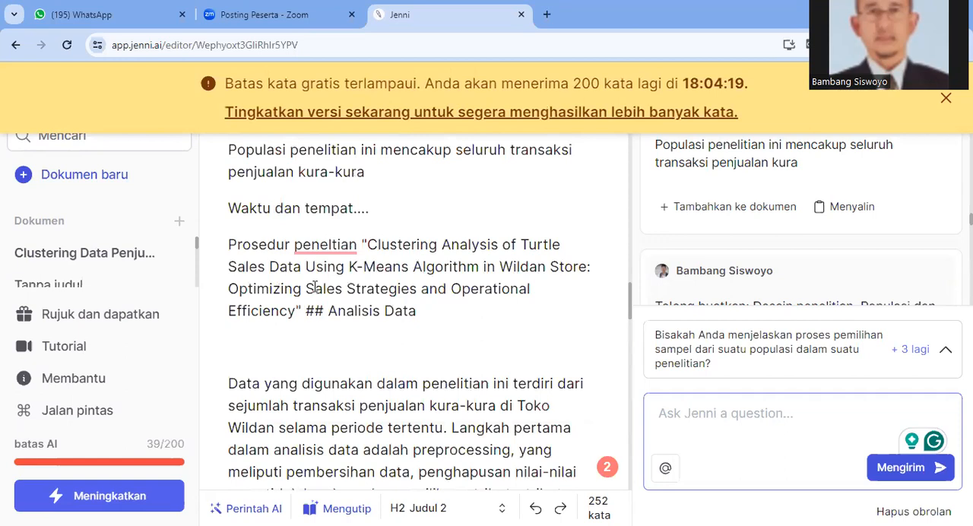
# Review the Metode chapter from the research design paragraph through the Analisis Data text on preprocessing, the Elbow method and k-means
pyautogui.scroll(-3, 315, 286)
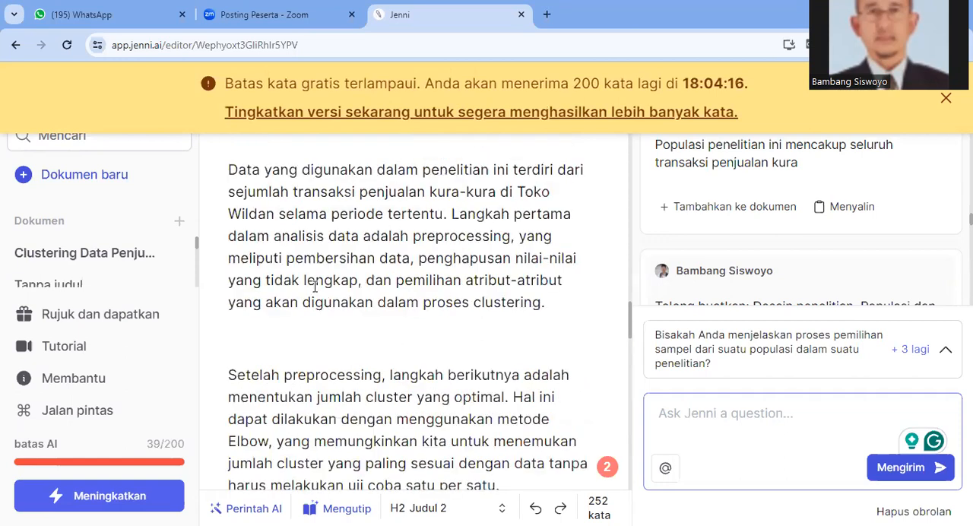
pyautogui.scroll(-1, 315, 286)
pyautogui.scroll(3, 315, 286)
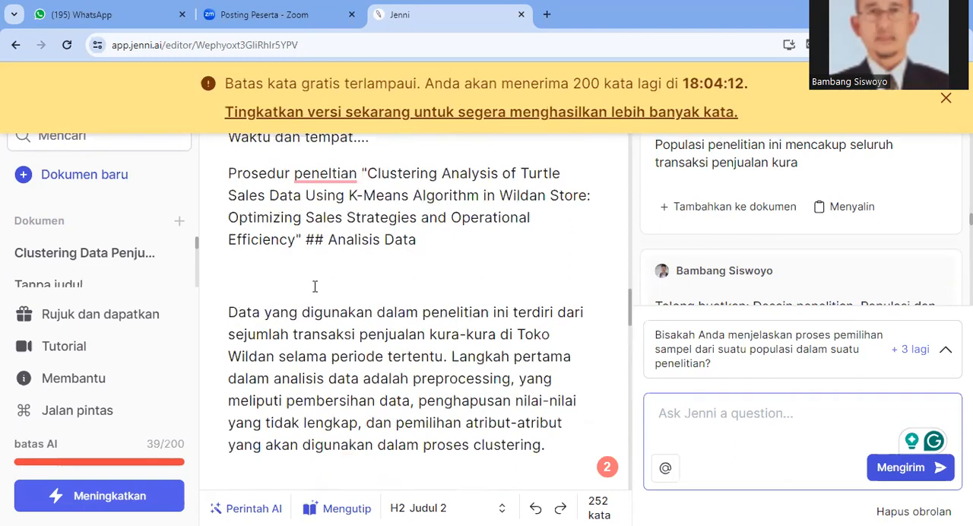
pyautogui.scroll(5, 315, 286)
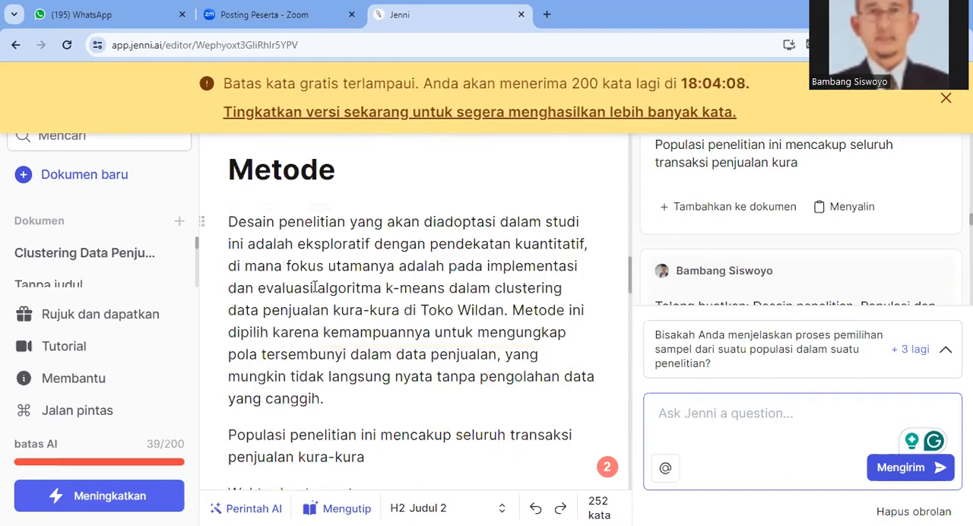
pyautogui.scroll(-1, 315, 286)
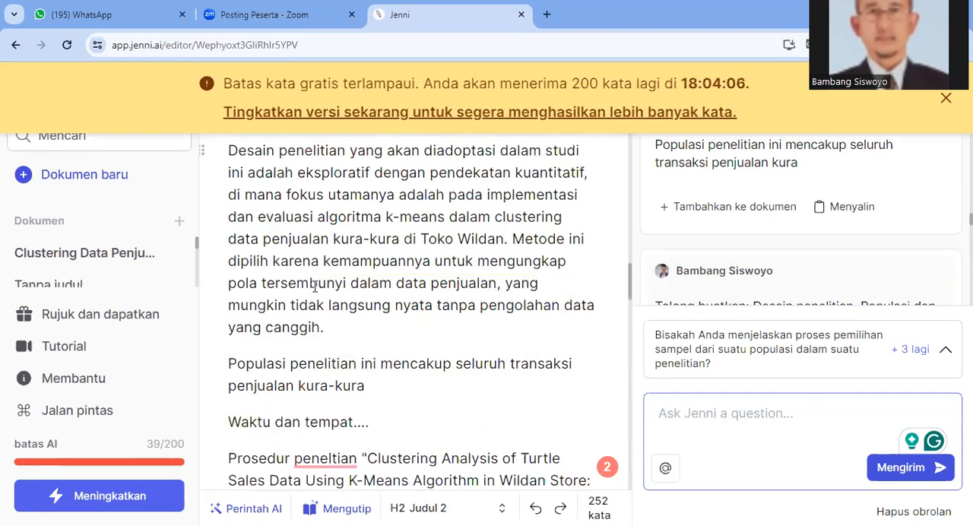
pyautogui.scroll(-1, 315, 286)
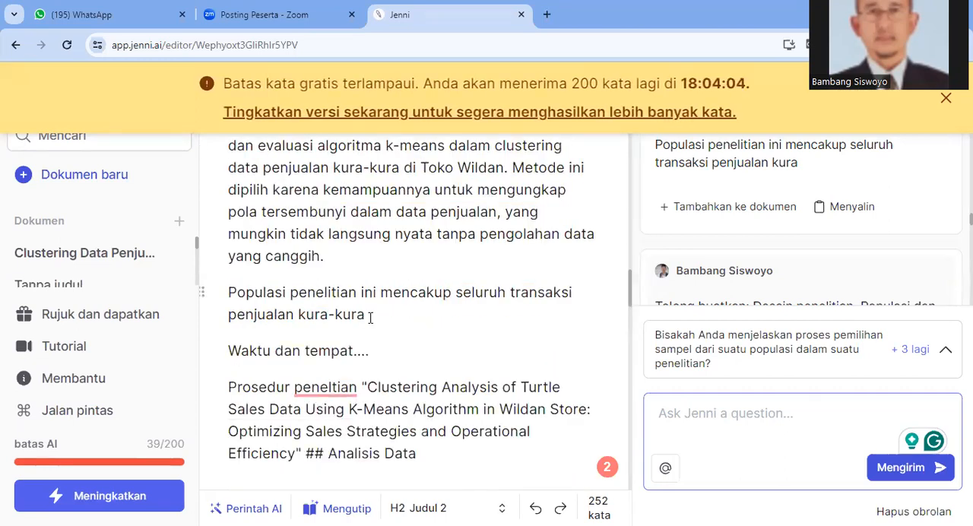
pyautogui.scroll(-1, 379, 315)
pyautogui.scroll(-3, 373, 317)
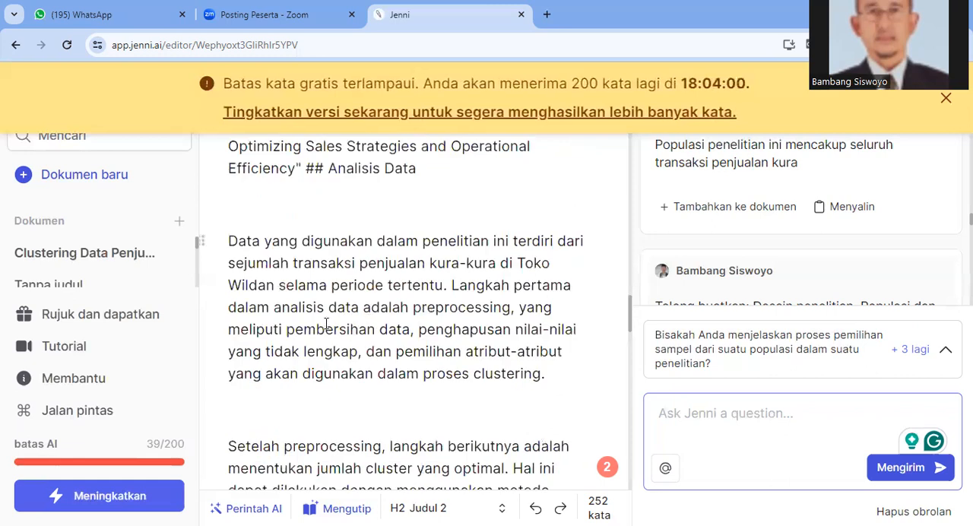
pyautogui.scroll(-2, 326, 319)
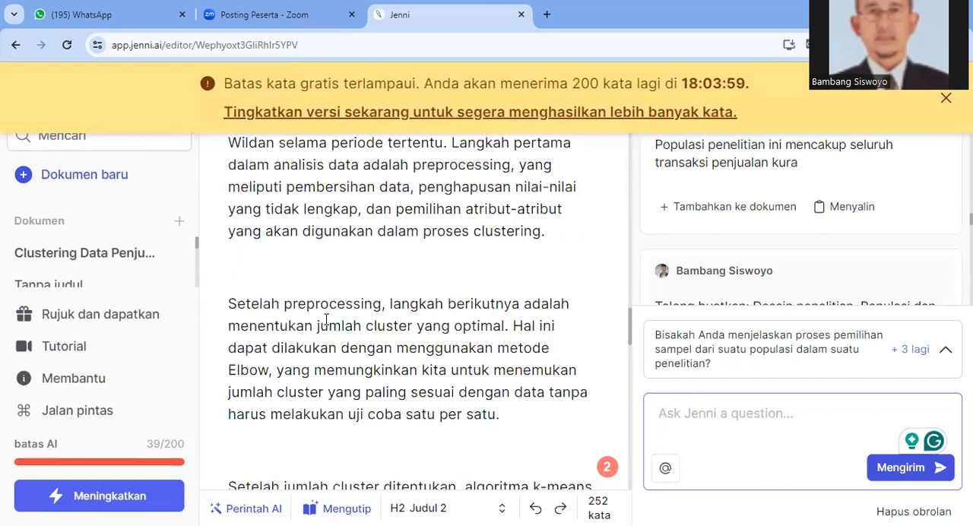
pyautogui.scroll(-2, 326, 319)
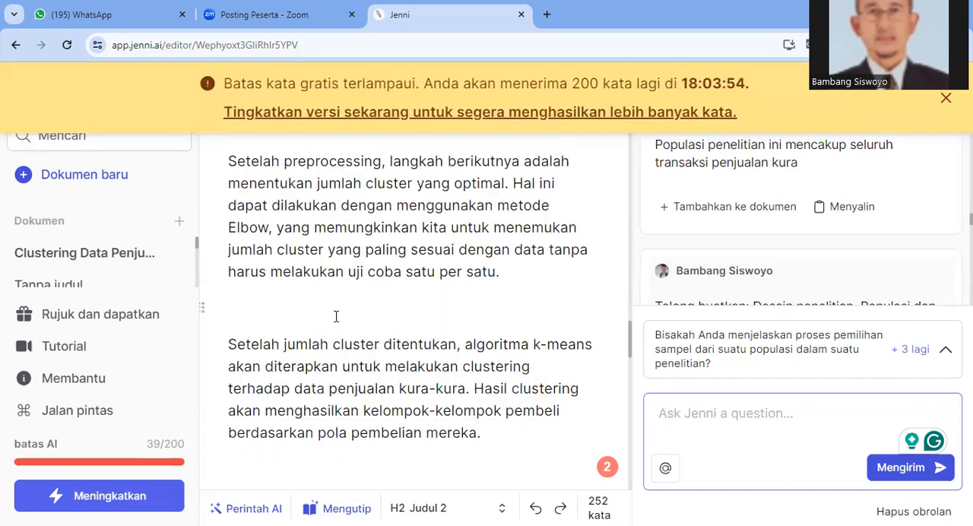
pyautogui.scroll(-3, 326, 277)
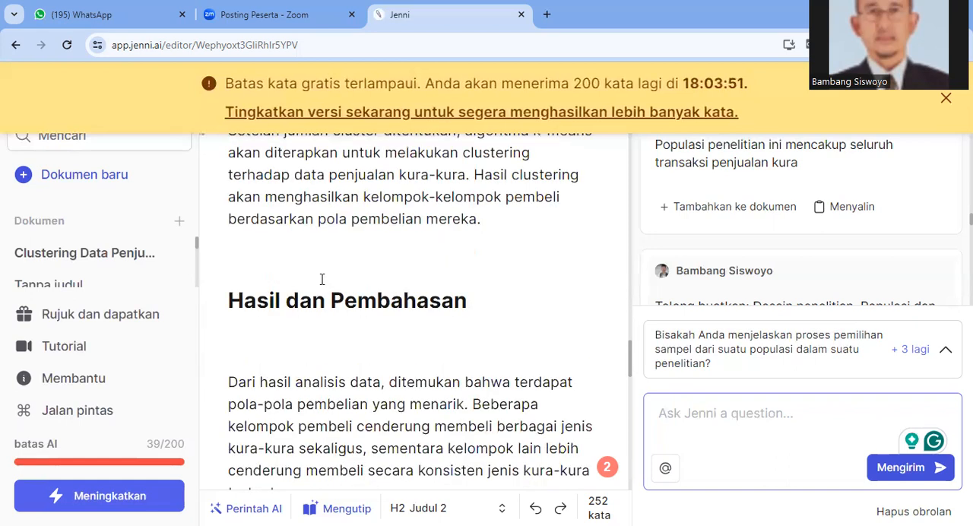
# Examine the generated Hasil dan Pembahasan and Kesimpulan sections, down to the Instrumen line and the original chapter headings below it
pyautogui.scroll(2, 322, 280)
pyautogui.scroll(-2, 322, 283)
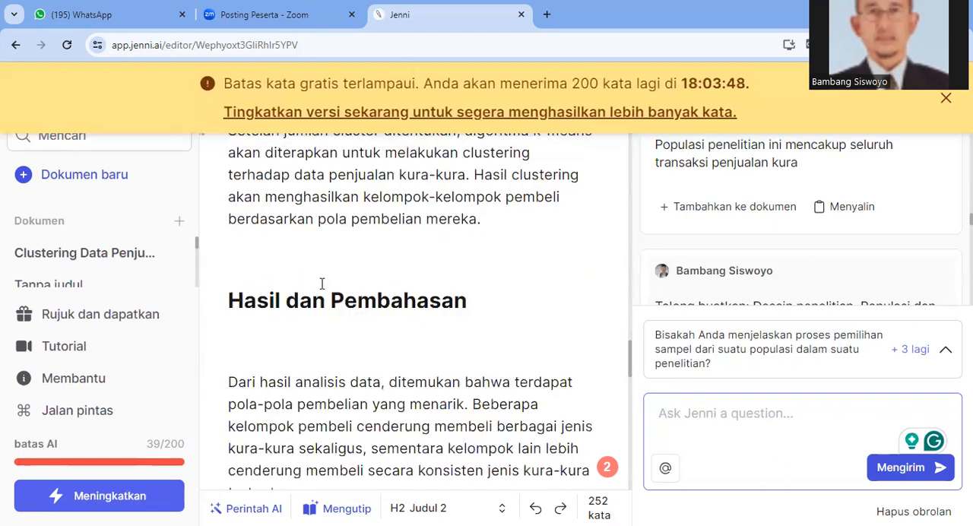
pyautogui.scroll(-3, 322, 283)
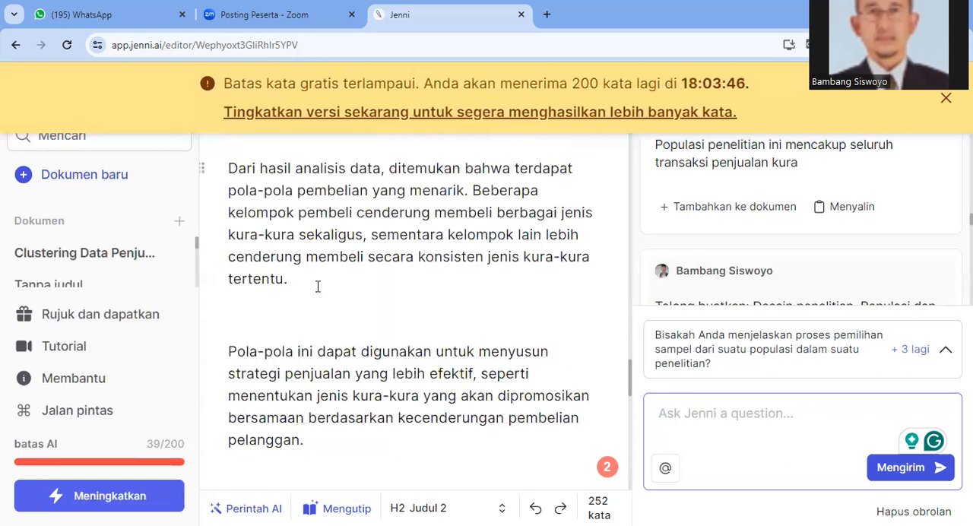
pyautogui.scroll(1, 318, 286)
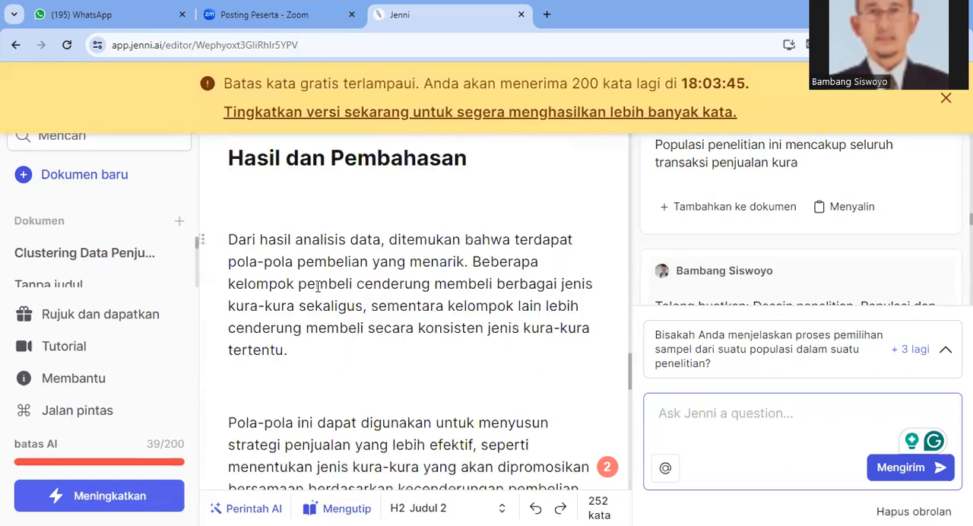
pyautogui.scroll(-2, 318, 286)
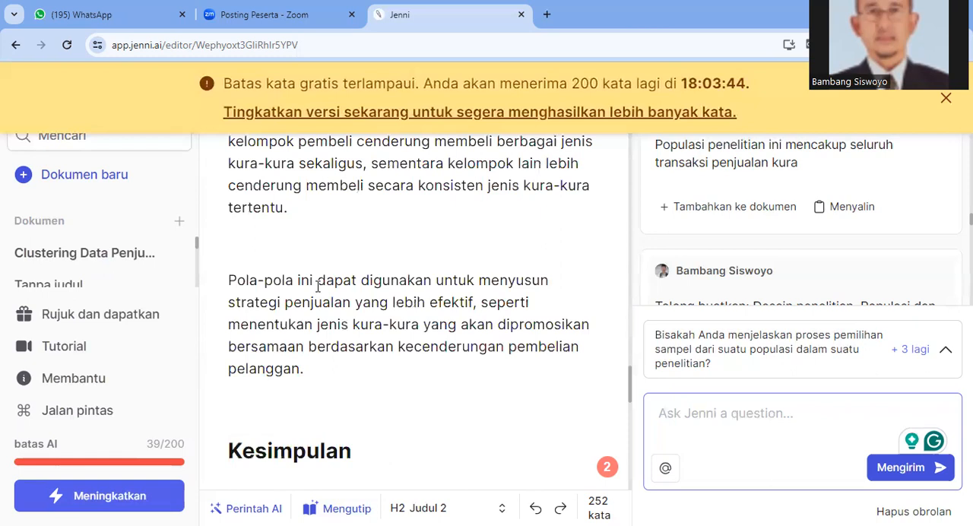
pyautogui.scroll(-4, 318, 286)
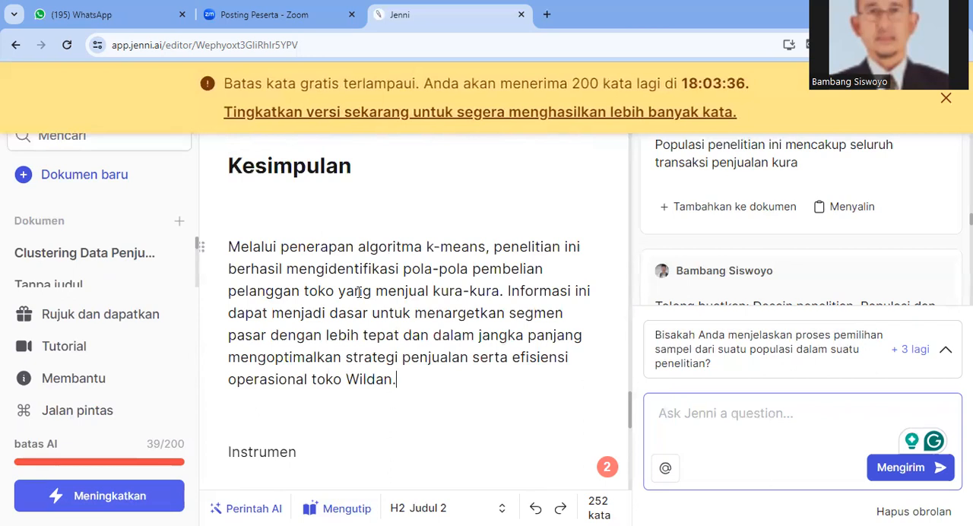
pyautogui.scroll(3, 359, 293)
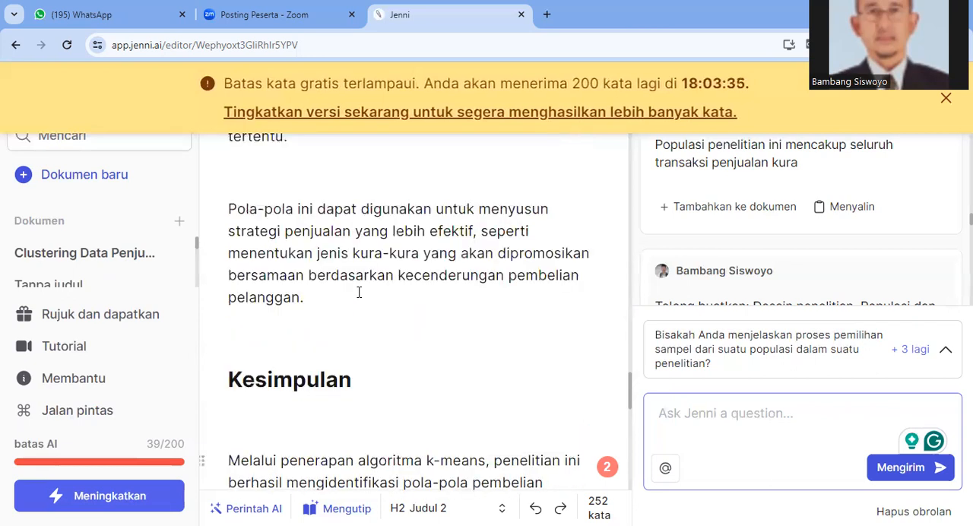
pyautogui.scroll(3, 359, 293)
pyautogui.scroll(2, 359, 292)
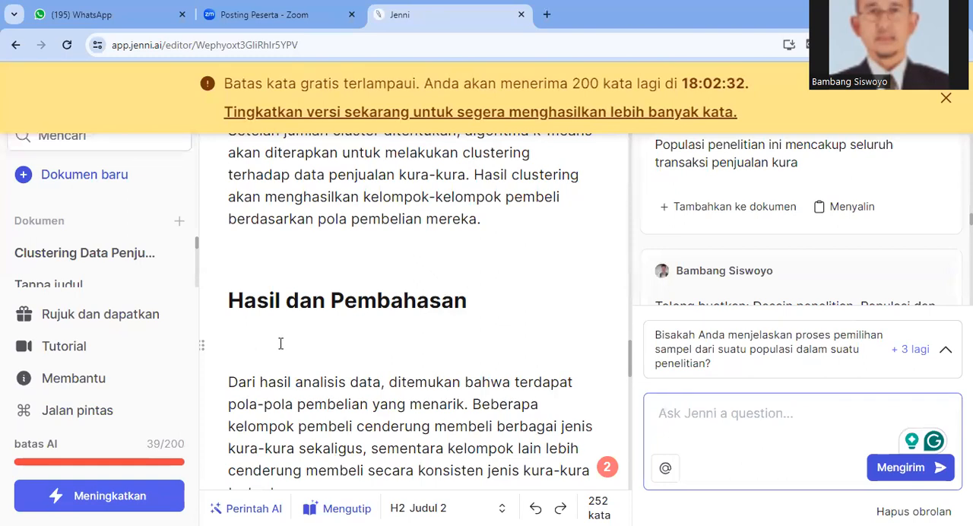
pyautogui.scroll(-4, 284, 347)
pyautogui.scroll(-1, 283, 347)
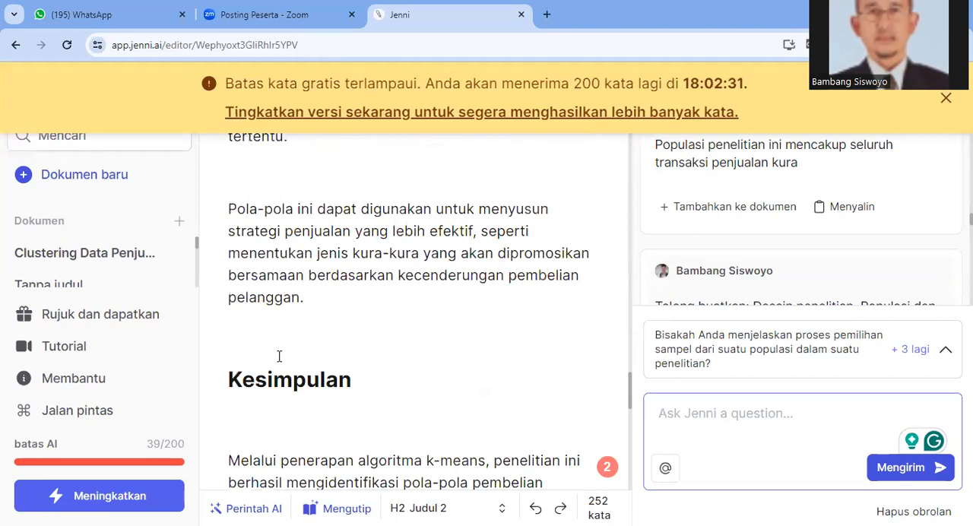
pyautogui.scroll(-5, 337, 393)
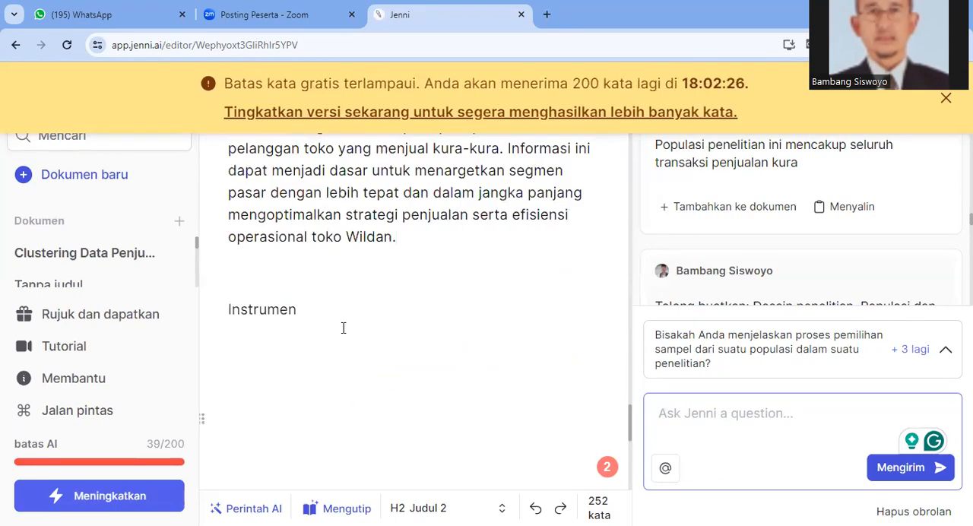
pyautogui.scroll(-2, 343, 330)
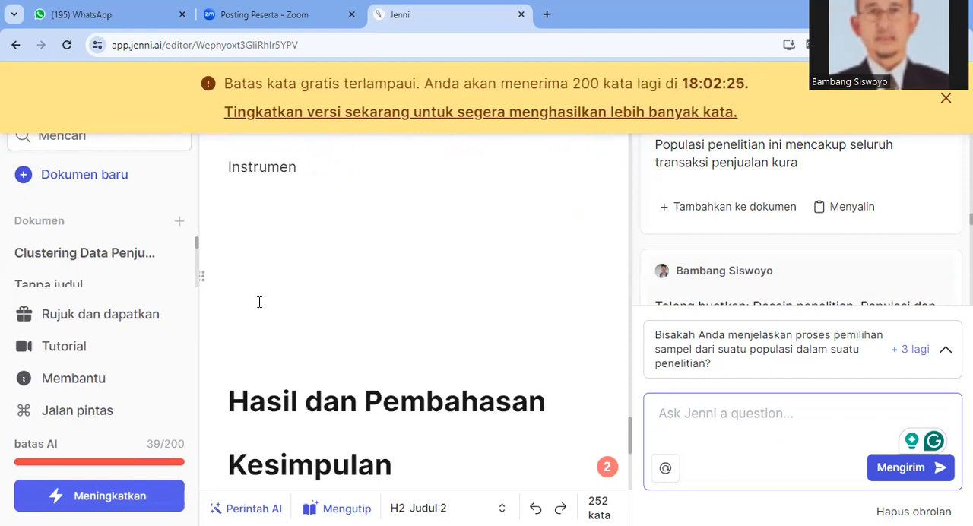
# Read back through the draft from the generated Kesimpulan section up to the Pendahuluan paragraphs on the research problem
pyautogui.scroll(7, 260, 302)
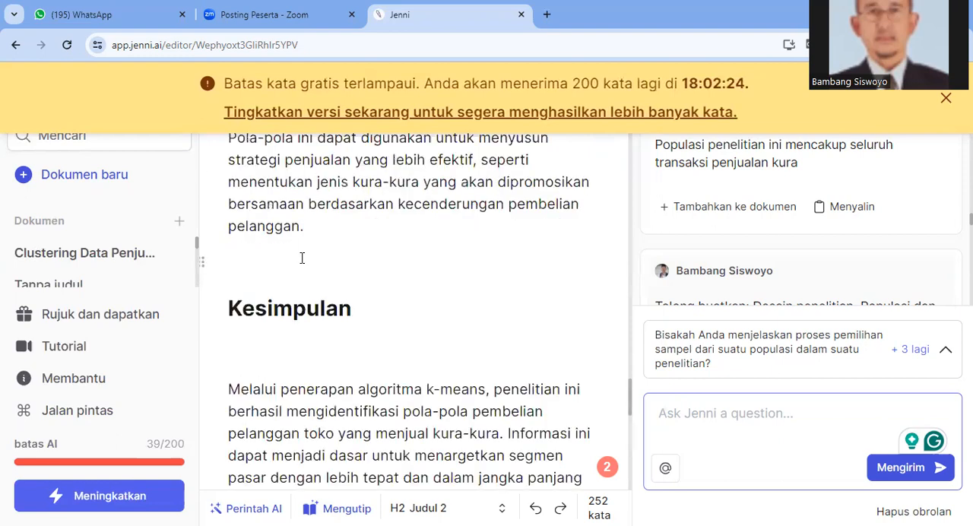
pyautogui.scroll(5, 302, 260)
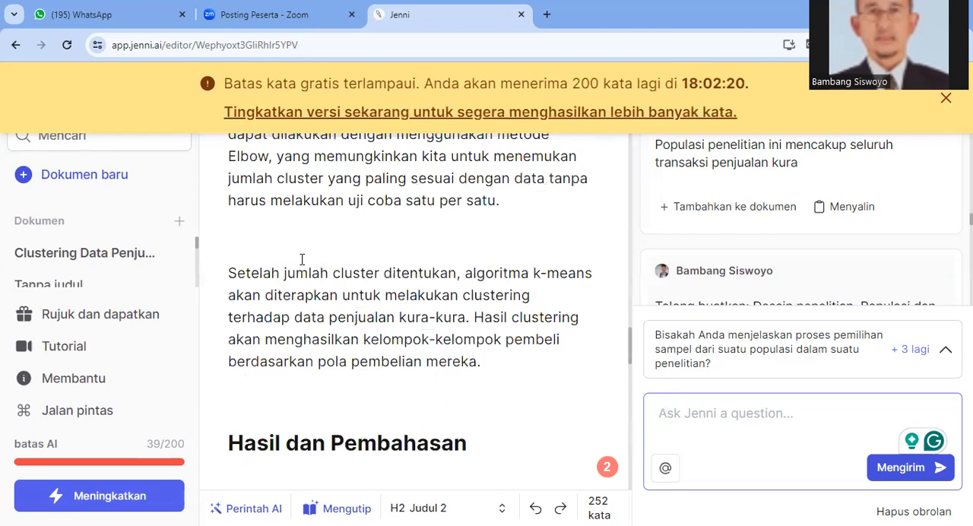
pyautogui.scroll(2, 302, 260)
pyautogui.scroll(5, 302, 260)
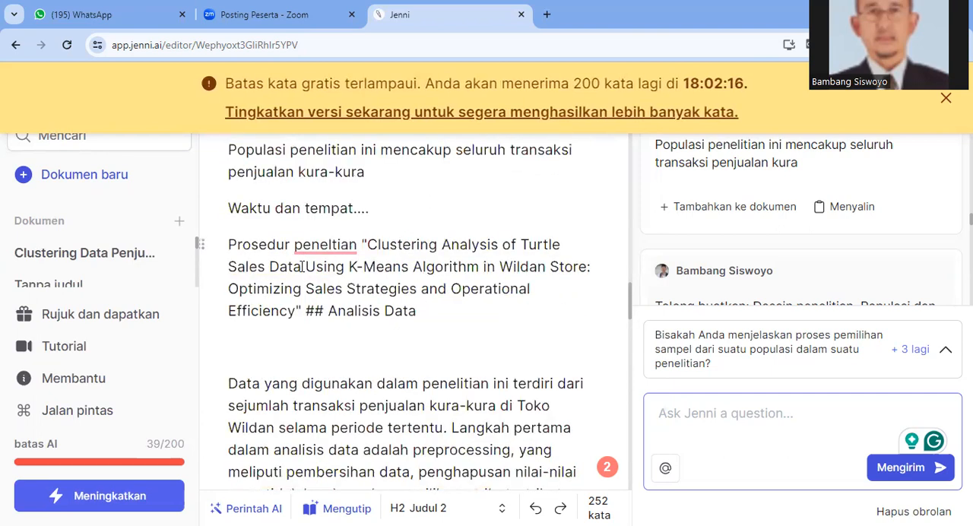
pyautogui.scroll(3, 302, 266)
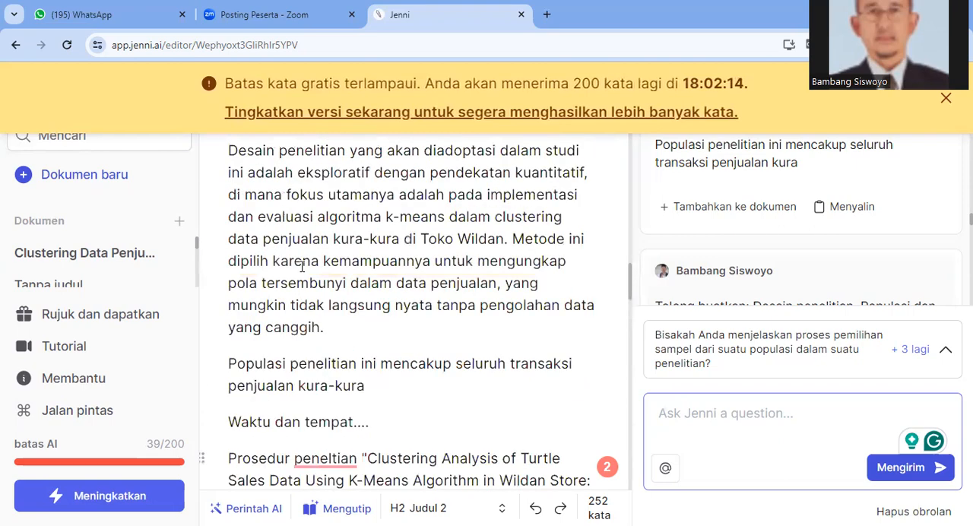
pyautogui.scroll(5, 302, 266)
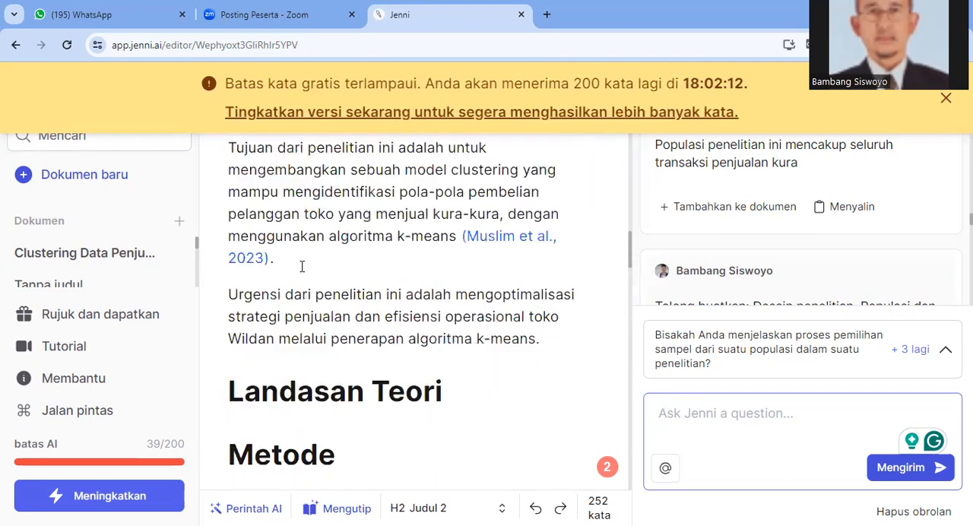
pyautogui.scroll(5, 302, 266)
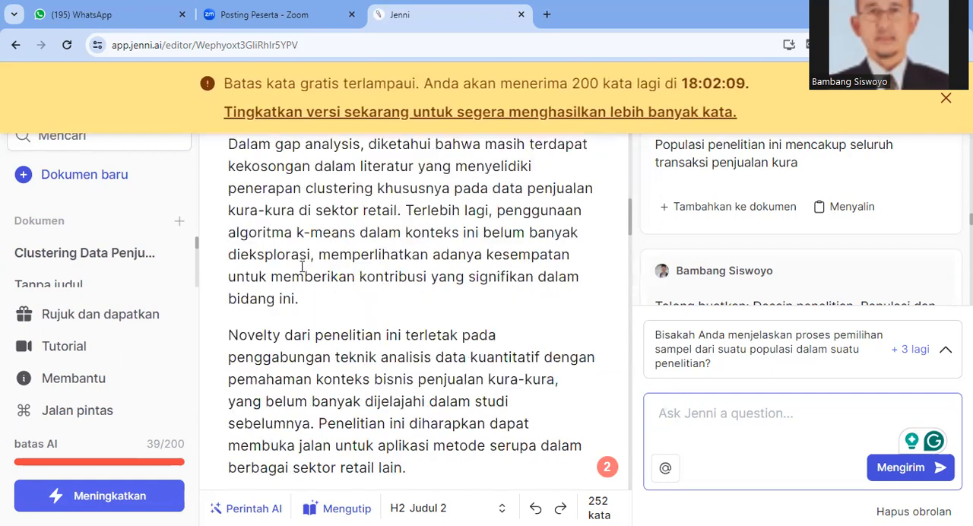
pyautogui.scroll(5, 302, 267)
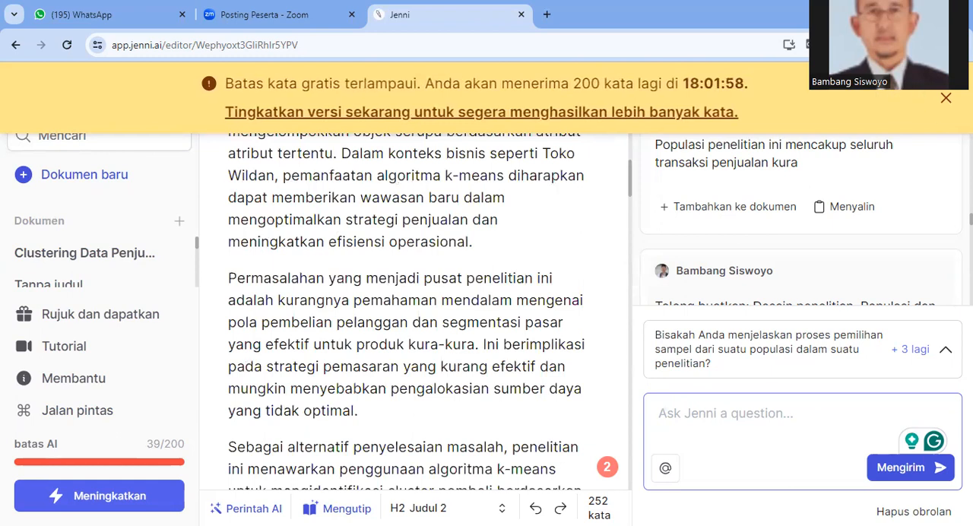
# Dismiss the free word-limit banner and check the document's title, Abstrak heading and opening of Pendahuluan
pyautogui.click(946, 102)
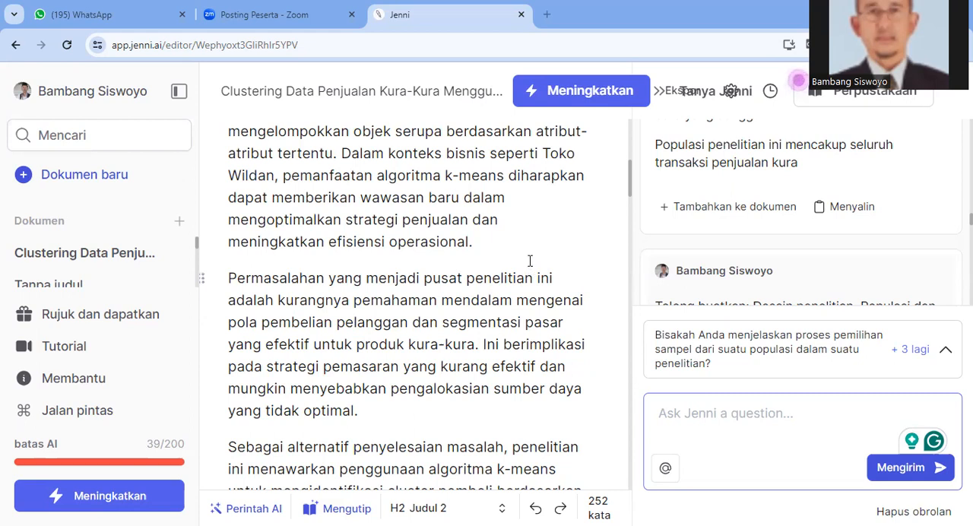
pyautogui.scroll(1, 520, 213)
pyautogui.scroll(5, 520, 209)
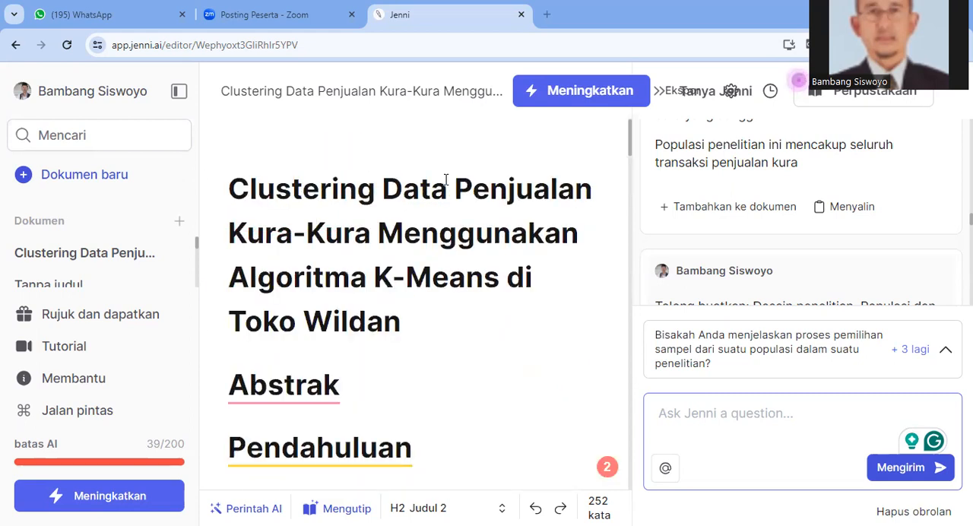
pyautogui.scroll(-4, 445, 179)
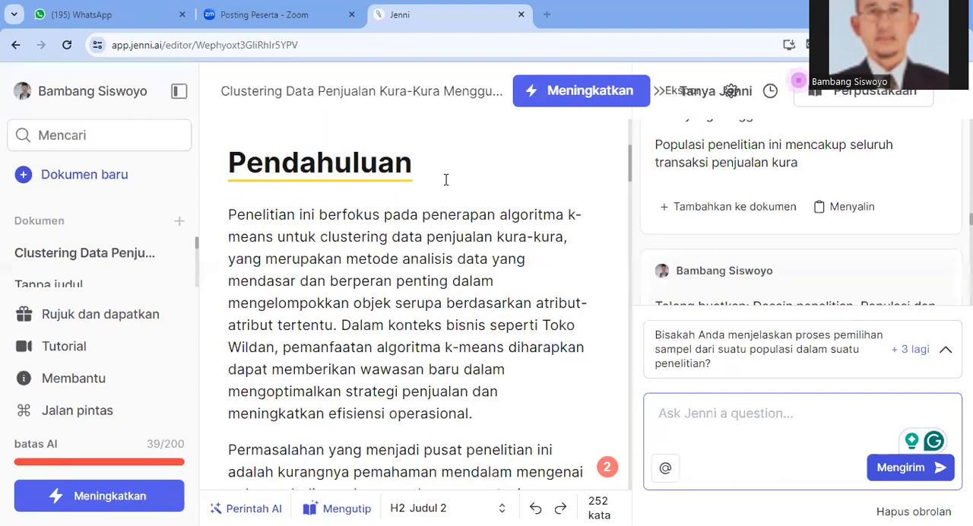
pyautogui.scroll(-5, 446, 180)
pyautogui.scroll(6, 439, 168)
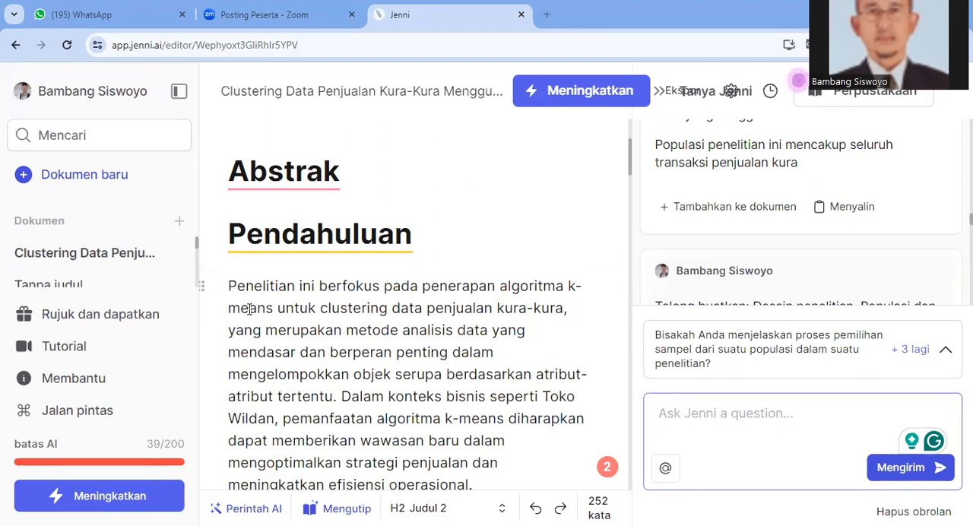
# Copy the paper's text from the first Pendahuluan paragraph through the Instrumen line below the generated Kesimpulan section
pyautogui.moveTo(230, 286); pyautogui.dragTo(499, 473)
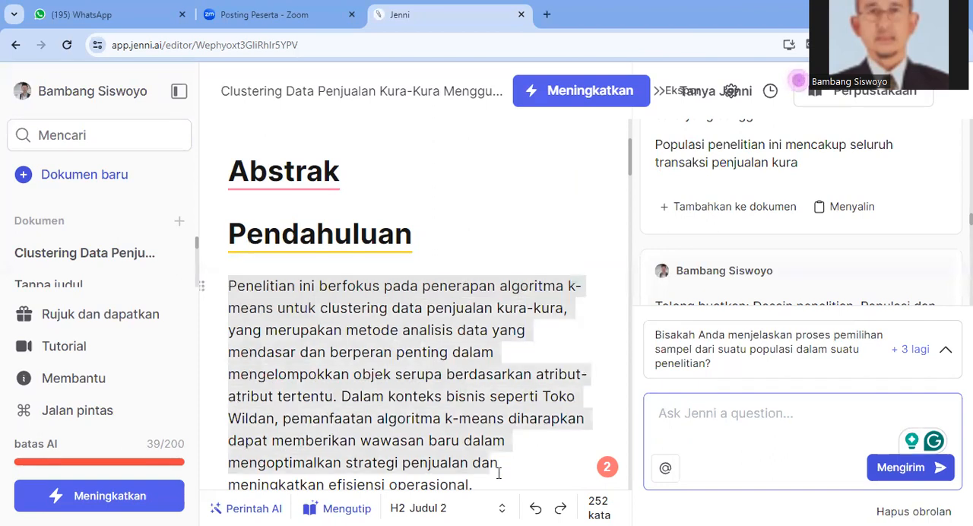
pyautogui.scroll(-1, 227, 226)
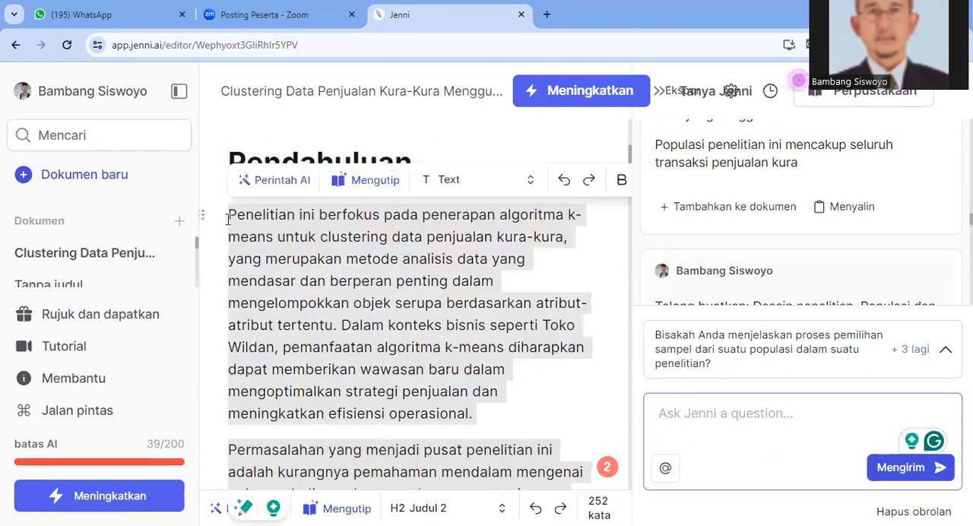
pyautogui.click(228, 215)
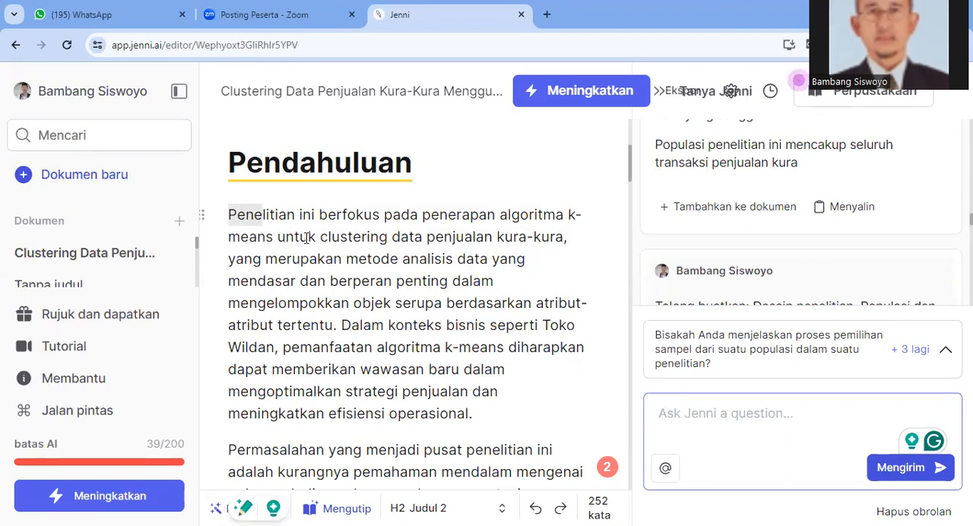
pyautogui.hotkey('shift', 'Down')
pyautogui.hotkey('shift', 'Down')
pyautogui.hotkey('shift', 'Down')
pyautogui.hotkey('shift', 'Down')
pyautogui.hotkey('shift', 'Down')
pyautogui.hotkey('shift', 'Down')
pyautogui.hotkey('shift', 'Down')
pyautogui.hotkey('shift', 'Down')
pyautogui.hotkey('shift', 'Down')
pyautogui.hotkey('shift', 'Down')
pyautogui.hotkey('shift', 'Down')
pyautogui.hotkey('shift', 'Down')
pyautogui.hotkey('shift', 'Down')
pyautogui.hotkey('shift', 'Down')
pyautogui.hotkey('shift', 'Down')
pyautogui.hotkey('shift', 'Down')
pyautogui.hotkey('shift', 'Down')
pyautogui.hotkey('shift', 'Down')
pyautogui.hotkey('shift', 'Down')
pyautogui.hotkey('shift', 'Down')
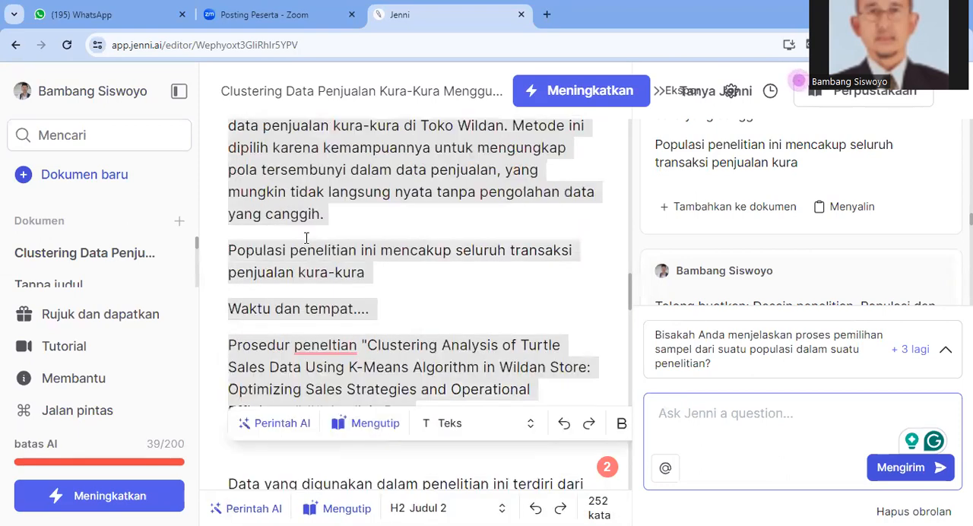
pyautogui.hotkey('shift', 'Down')
pyautogui.hotkey('shift', 'Down')
pyautogui.hotkey('shift', 'Down')
pyautogui.hotkey('shift', 'Down')
pyautogui.hotkey('shift', 'Down')
pyautogui.hotkey('shift', 'Down')
pyautogui.hotkey('shift', 'Down')
pyautogui.hotkey('shift', 'Down')
pyautogui.hotkey('shift', 'Down')
pyautogui.hotkey('shift', 'Down')
pyautogui.hotkey('shift', 'Down')
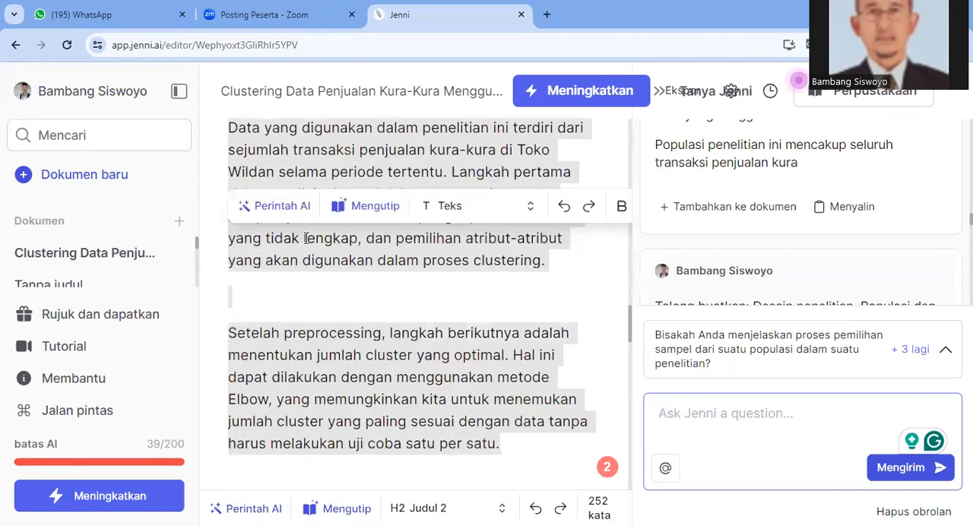
pyautogui.hotkey('shift', 'Down')
pyautogui.hotkey('shift', 'Down')
pyautogui.hotkey('shift', 'Down')
pyautogui.hotkey('shift', 'Down')
pyautogui.hotkey('shift', 'Down')
pyautogui.hotkey('shift', 'Down')
pyautogui.hotkey('shift', 'Down')
pyautogui.hotkey('shift', 'Down')
pyautogui.hotkey('shift', 'Down')
pyautogui.hotkey('shift', 'Down')
pyautogui.hotkey('shift', 'Down')
pyautogui.hotkey('shift', 'Down')
pyautogui.hotkey('shift', 'Down')
pyautogui.hotkey('shift', 'Down')
pyautogui.hotkey('shift', 'Down')
pyautogui.hotkey('shift', 'Down')
pyautogui.hotkey('shift', 'Down')
pyautogui.hotkey('shift', 'Down')
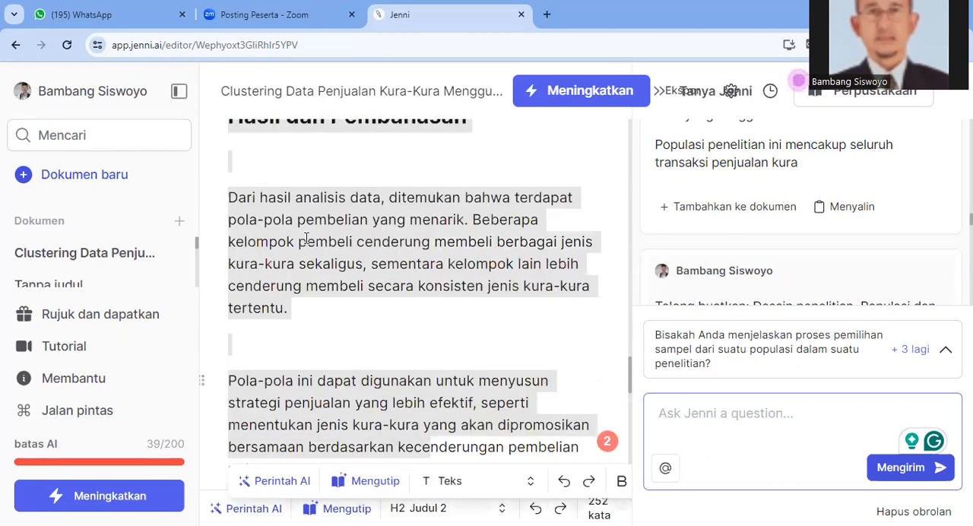
pyautogui.hotkey('shift', 'Down')
pyautogui.hotkey('shift', 'Down')
pyautogui.hotkey('shift', 'Down')
pyautogui.hotkey('shift', 'Down')
pyautogui.hotkey('shift', 'Down')
pyautogui.hotkey('shift', 'Down')
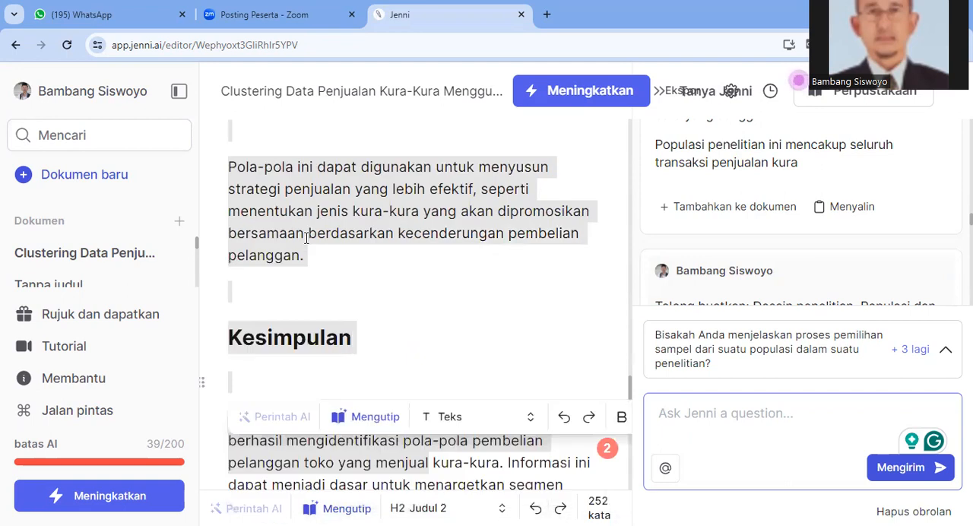
pyautogui.hotkey('shift', 'Down')
pyautogui.hotkey('shift', 'Down')
pyautogui.hotkey('shift', 'Down')
pyautogui.hotkey('shift', 'Down')
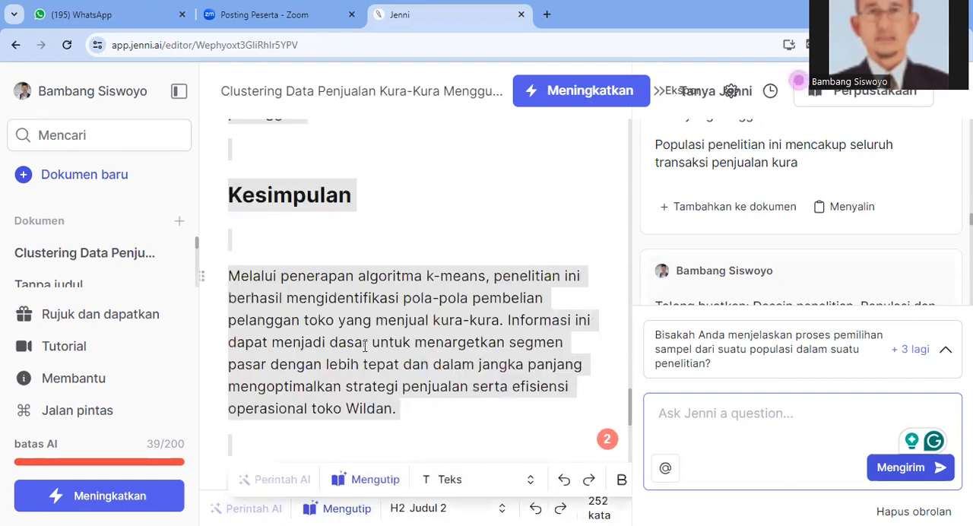
pyautogui.rightClick(365, 339)
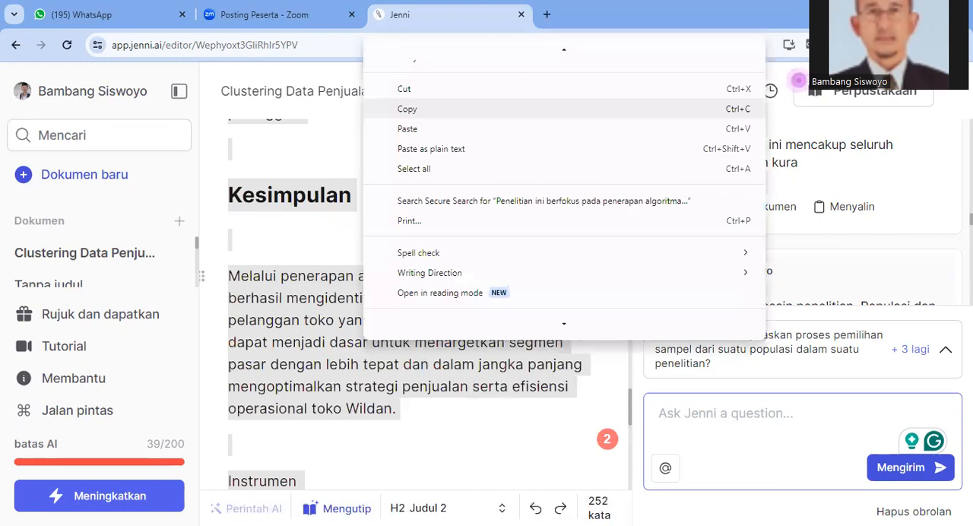
pyautogui.click(407, 109)
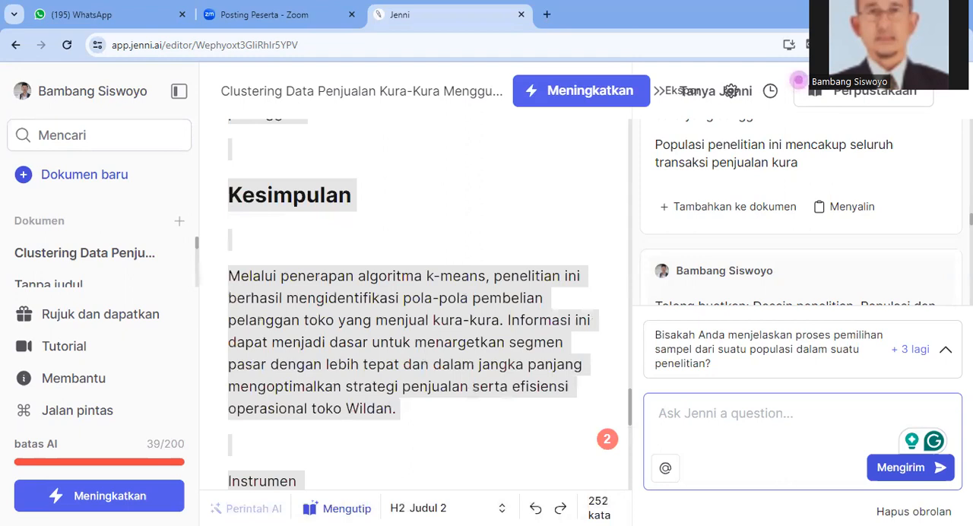
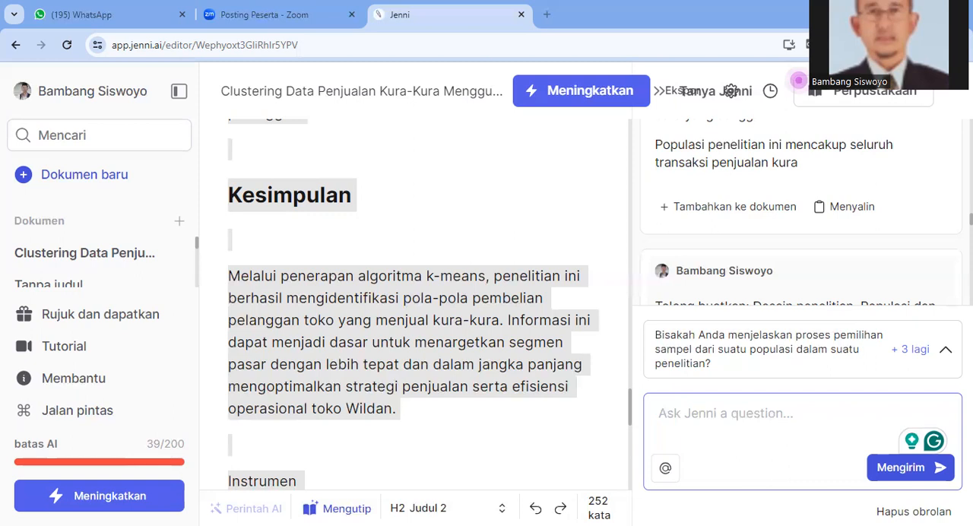
# Go back up from the Kesimpulan section to the document's title and place the cursor in the space below the Abstrak heading
pyautogui.scroll(8, 387, 354)
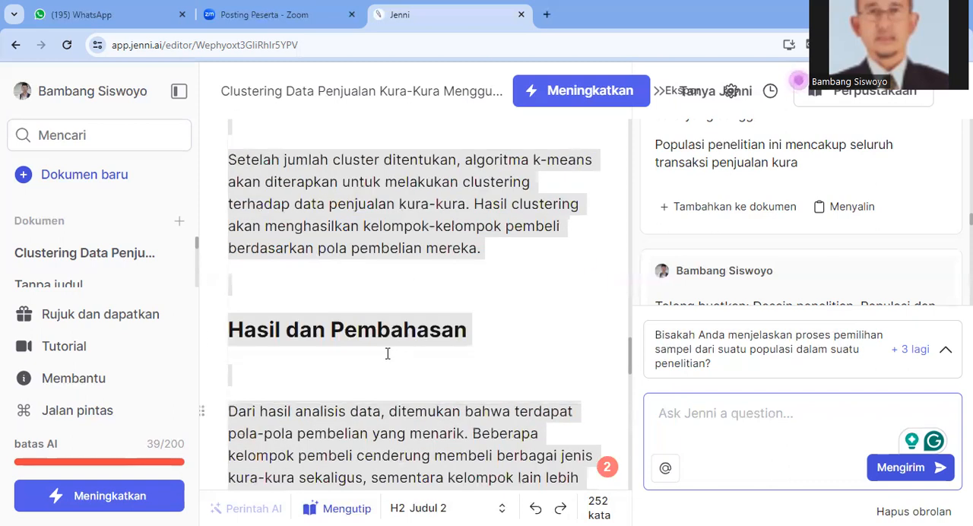
pyautogui.scroll(15, 387, 354)
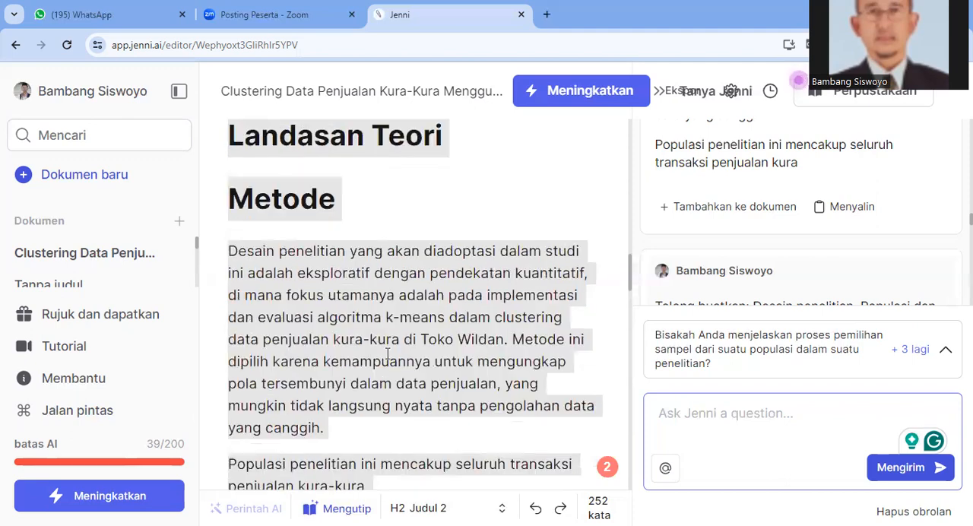
pyautogui.scroll(10, 387, 353)
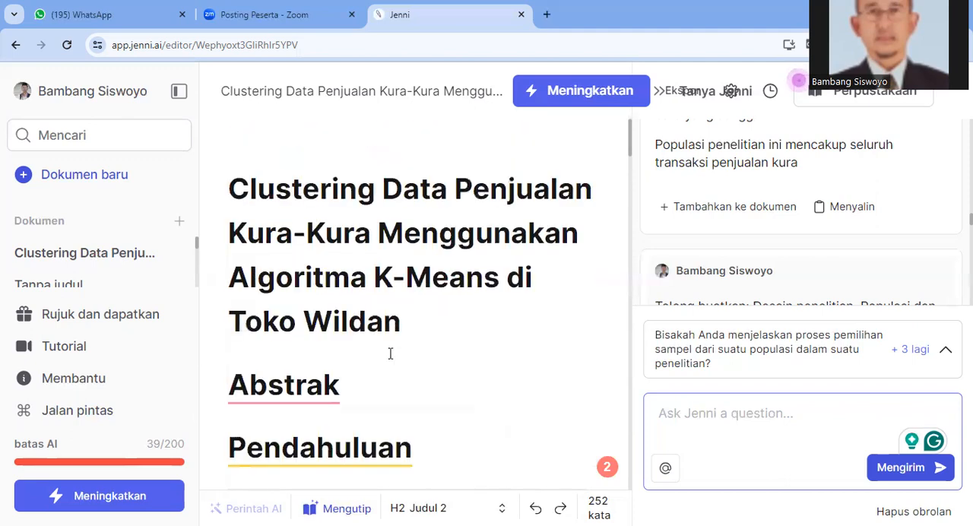
pyautogui.scroll(-2, 390, 354)
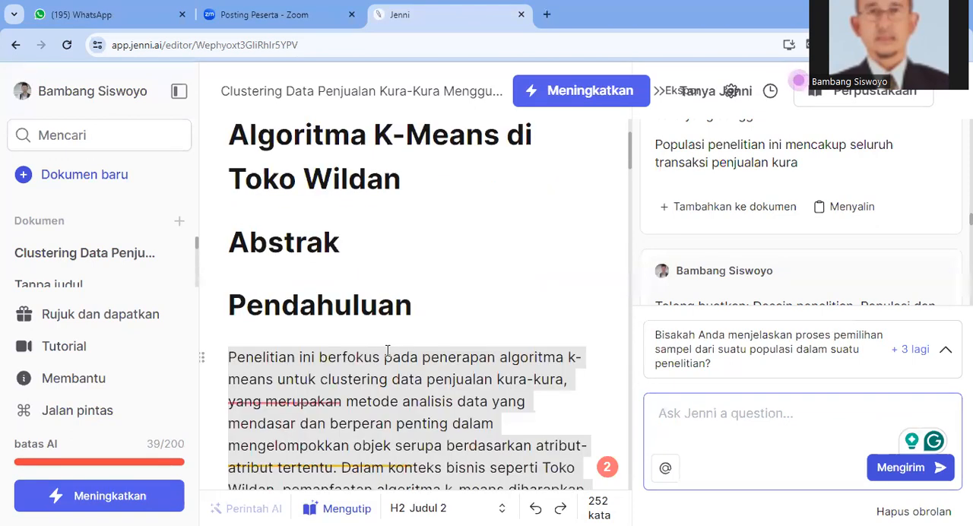
pyautogui.click(282, 279)
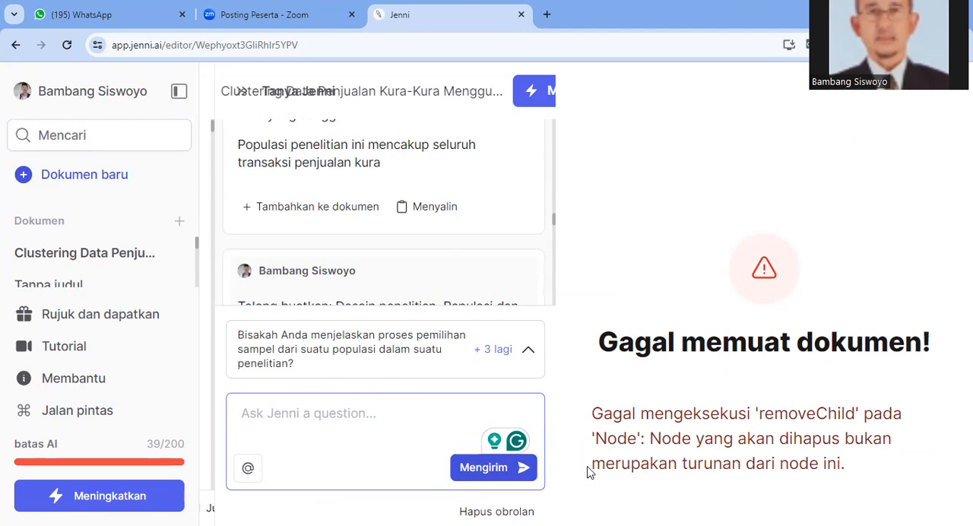
pyautogui.press('Tab')
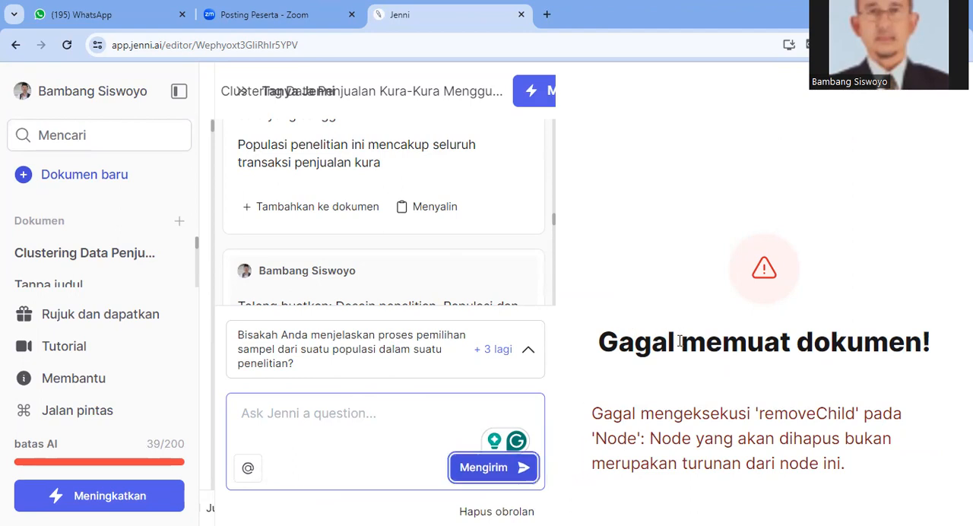
pyautogui.click(238, 446)
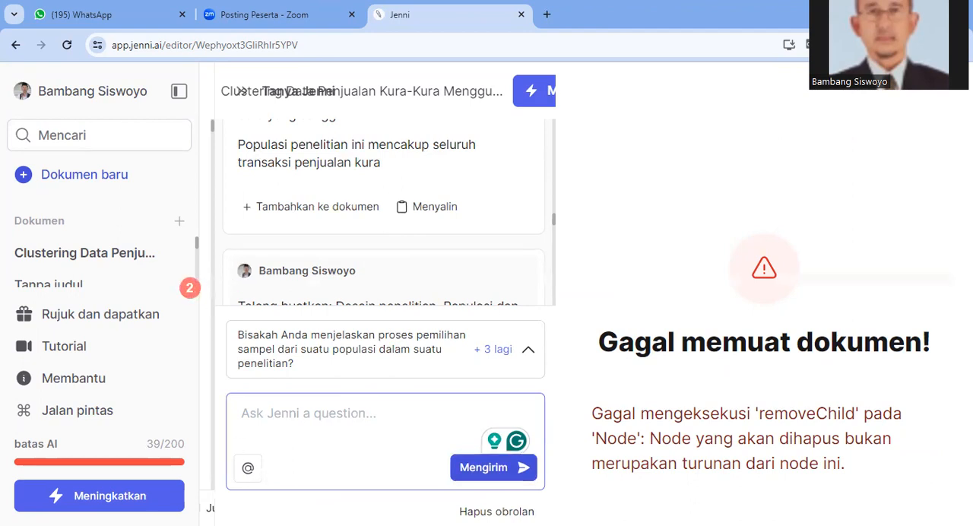
pyautogui.doubleClick(475, 511)
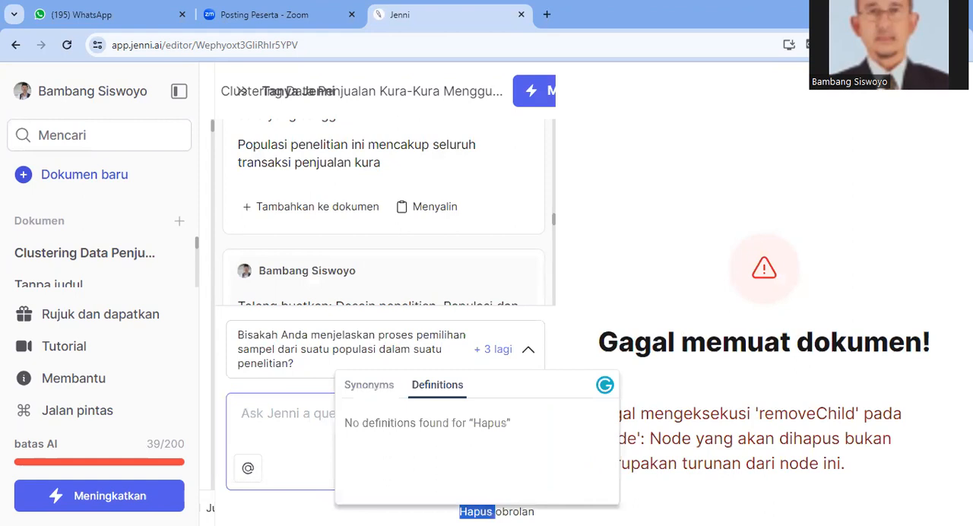
pyautogui.click(477, 511)
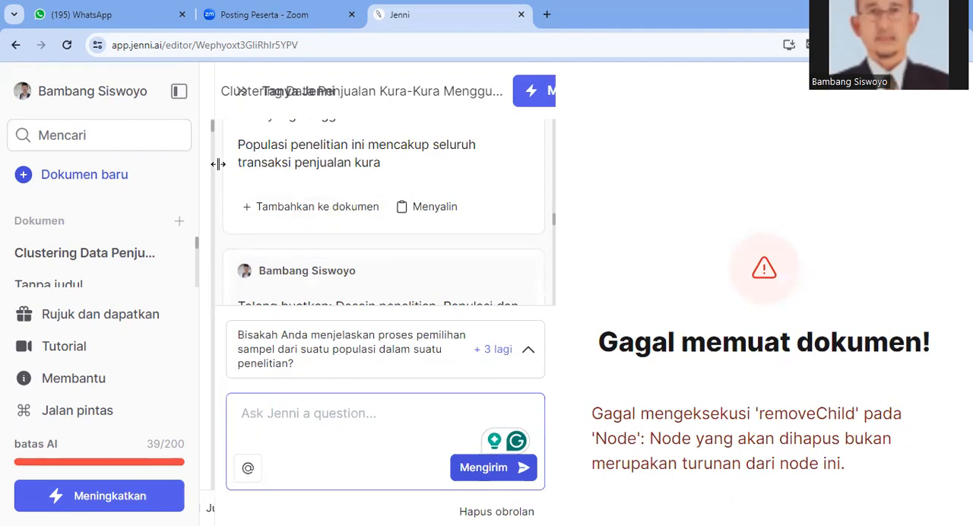
pyautogui.moveTo(198, 257); pyautogui.dragTo(208, 228)
pyautogui.hotkey('ctrl', 'a')
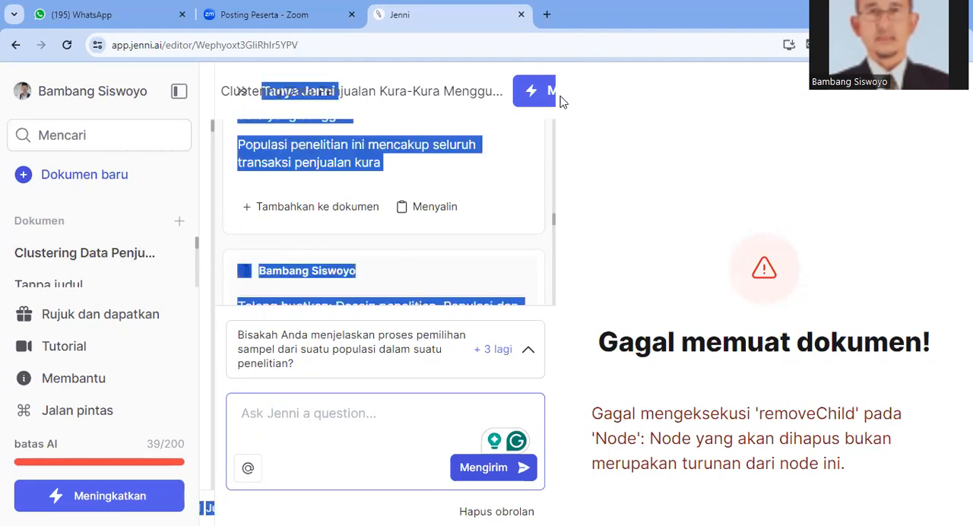
# Review the start of the chat, from the first Bab Pendahuluan request to the opening of its generated answer
pyautogui.moveTo(555, 224); pyautogui.dragTo(559, 39)
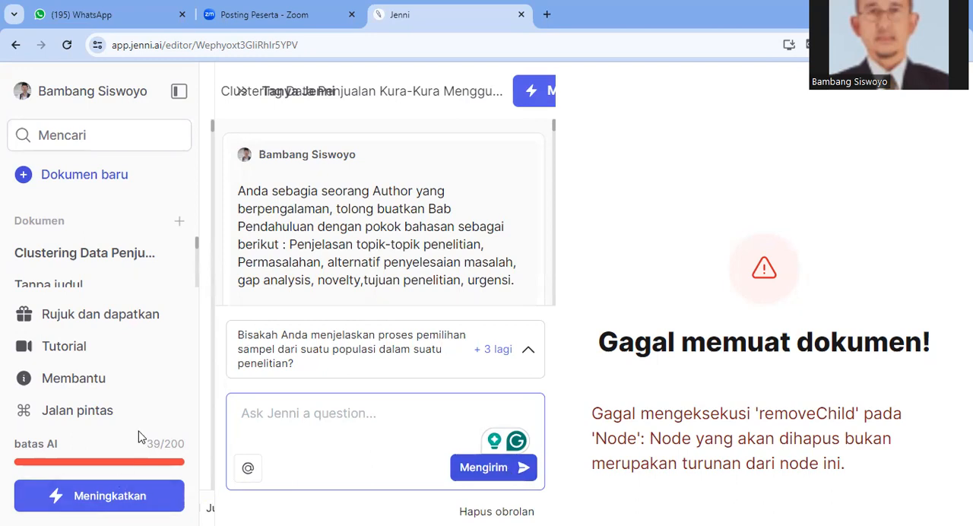
pyautogui.scroll(-3, 220, 295)
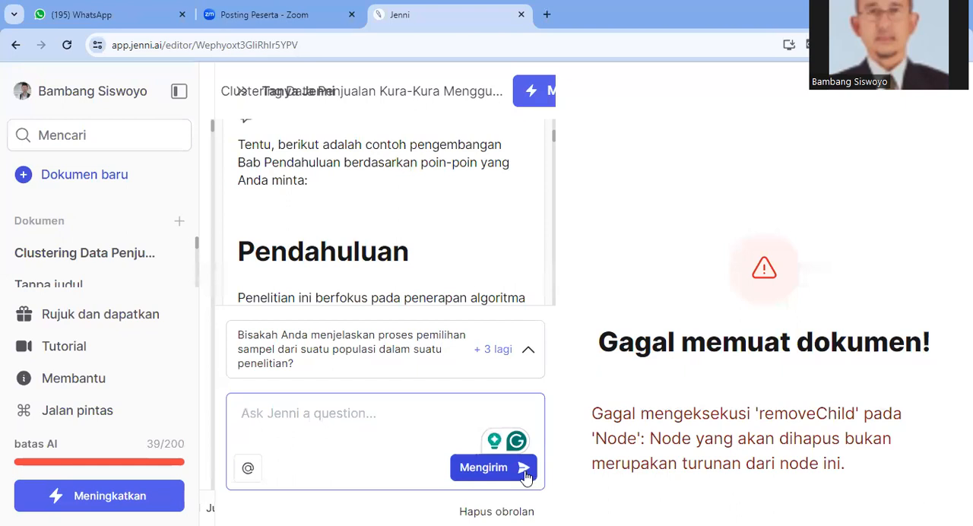
pyautogui.doubleClick(515, 512)
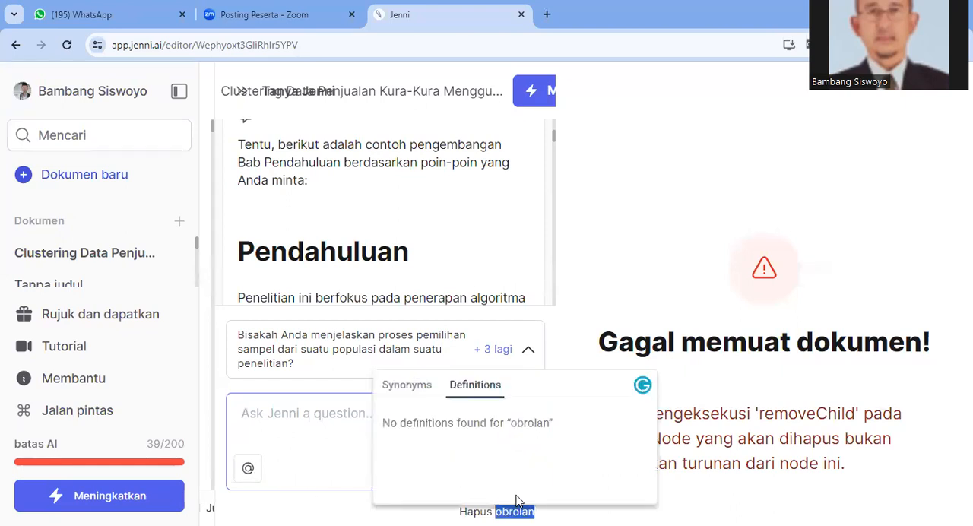
pyautogui.click(643, 386)
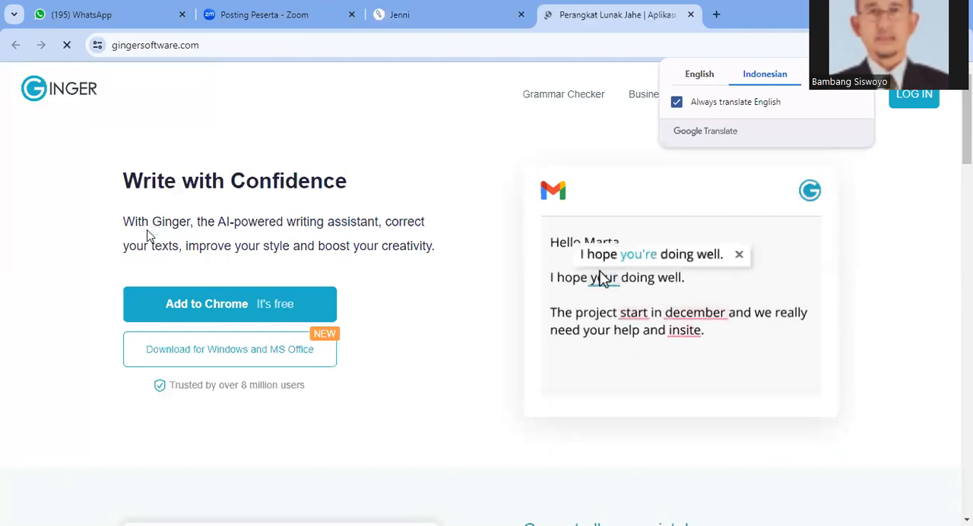
pyautogui.click(691, 14)
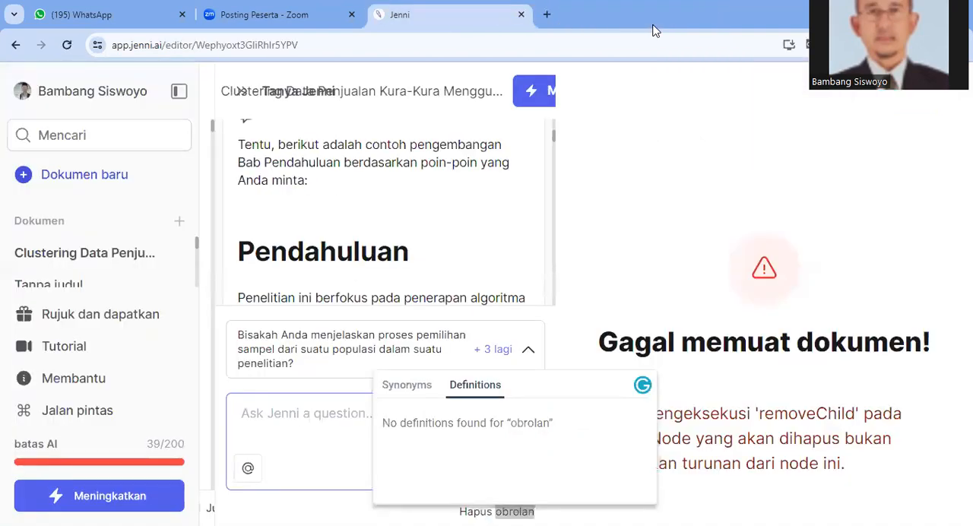